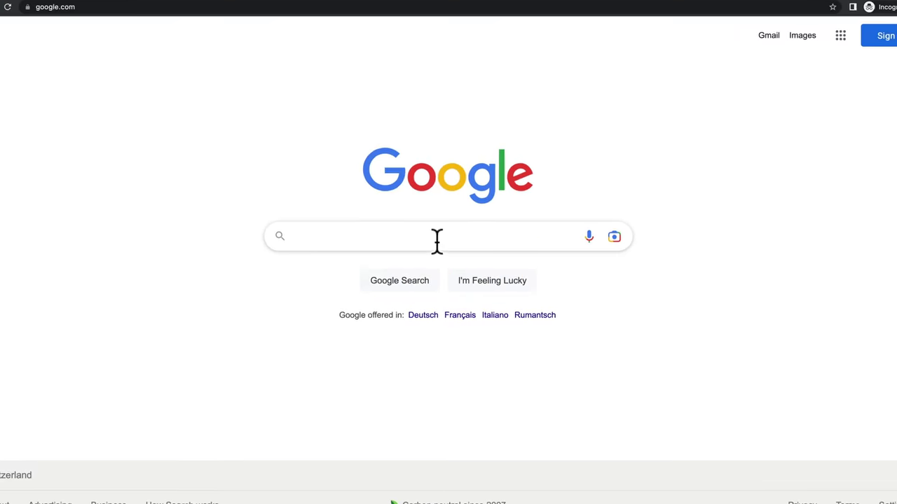
# Go to Top Ads and set the Region filter to United States
pyautogui.write('top')
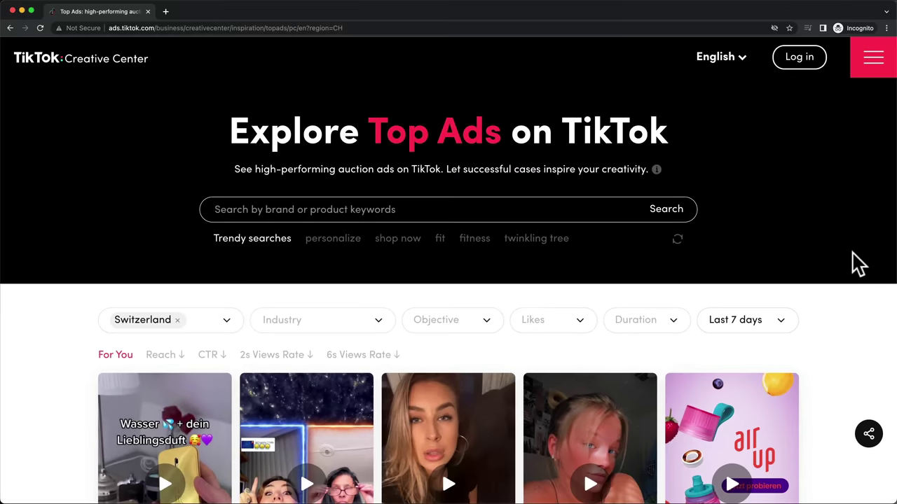
pyautogui.scroll(-5, 853, 254)
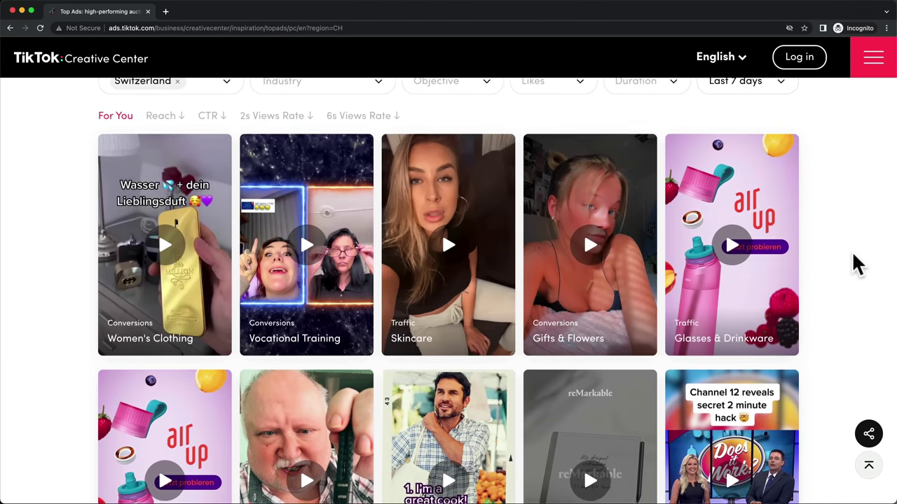
pyautogui.scroll(-3, 851, 251)
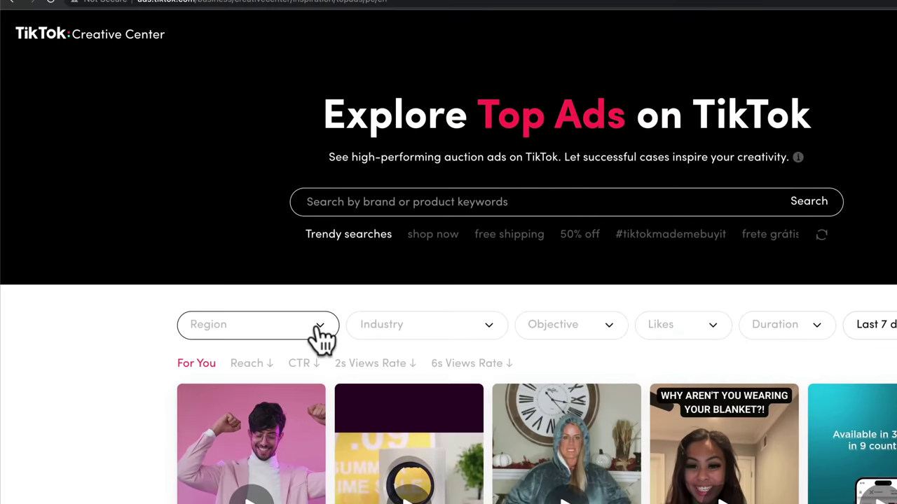
pyautogui.click(319, 328)
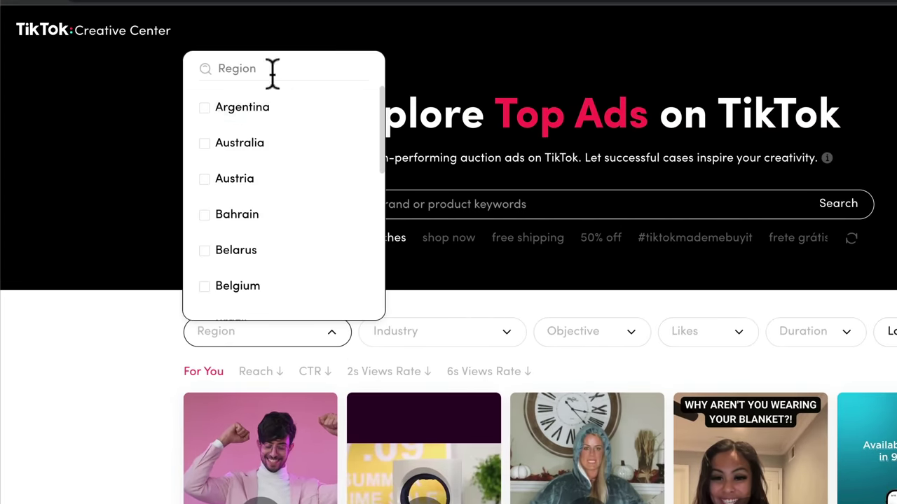
pyautogui.write('unit')
pyautogui.click(204, 477)
# Filter to Beauty & Personal Care, add the Product sales objective, and show the last 30 days
pyautogui.click(507, 333)
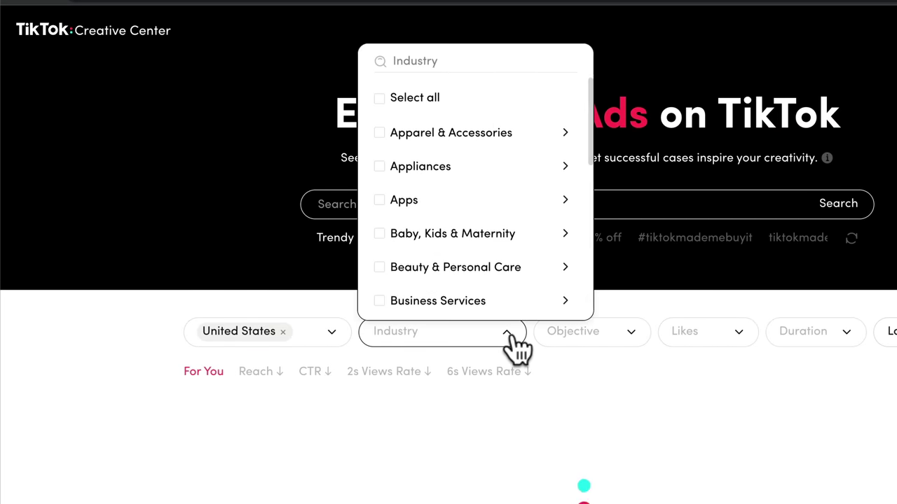
pyautogui.scroll(-1, 494, 233)
pyautogui.click(381, 253)
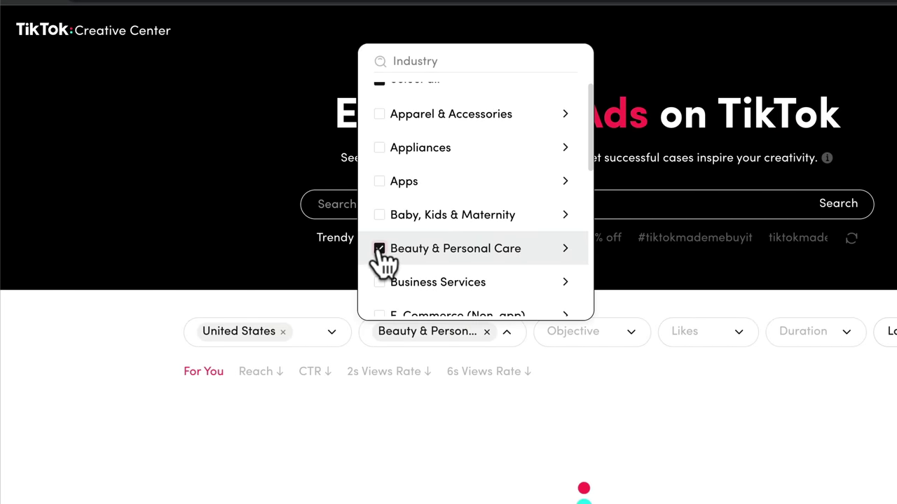
pyautogui.click(631, 335)
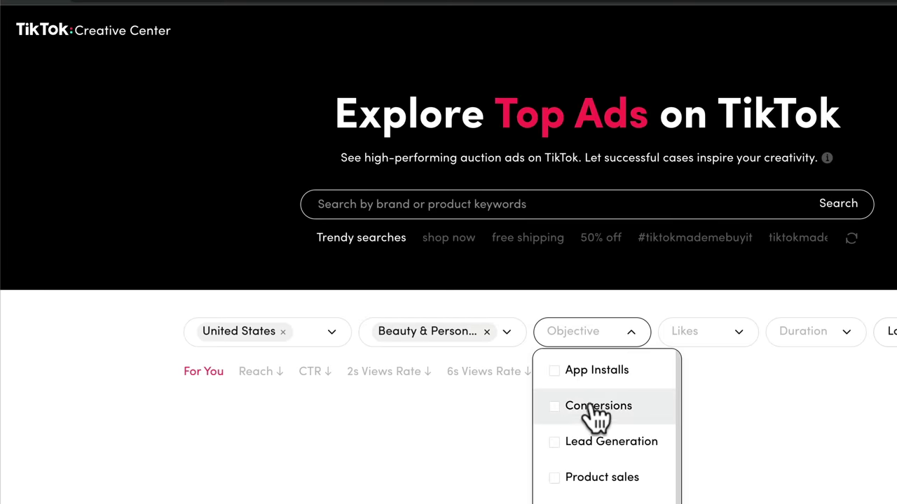
pyautogui.scroll(-1, 584, 441)
pyautogui.click(561, 452)
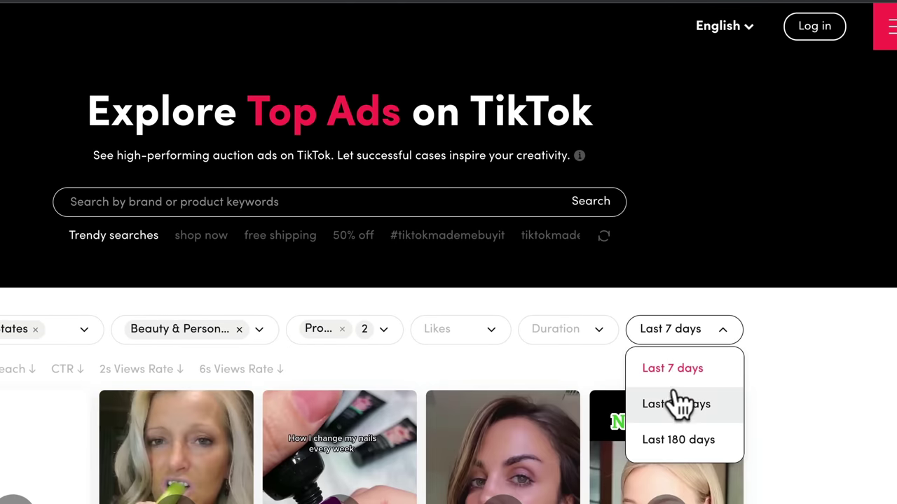
pyautogui.click(676, 405)
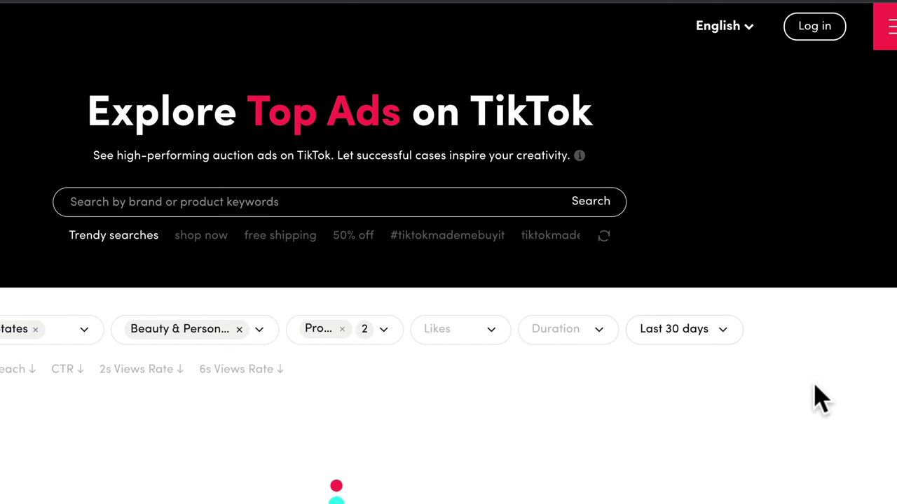
pyautogui.scroll(-2, 822, 400)
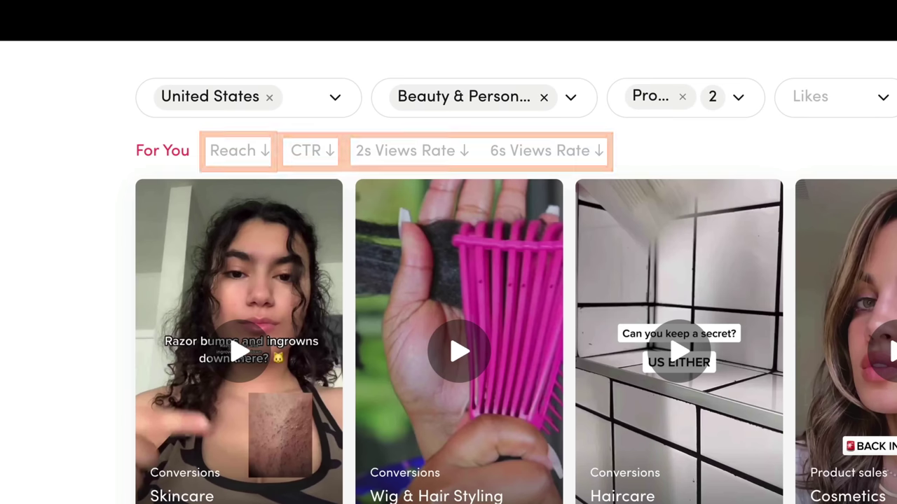
# Sort the filtered Top Ads by CTR instead of reach
pyautogui.click(239, 151)
pyautogui.click(310, 150)
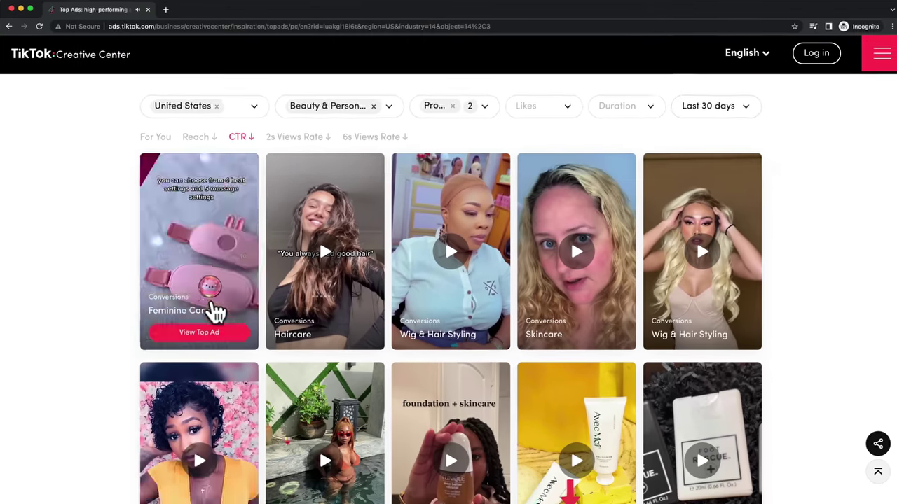
pyautogui.scroll(-5, 216, 312)
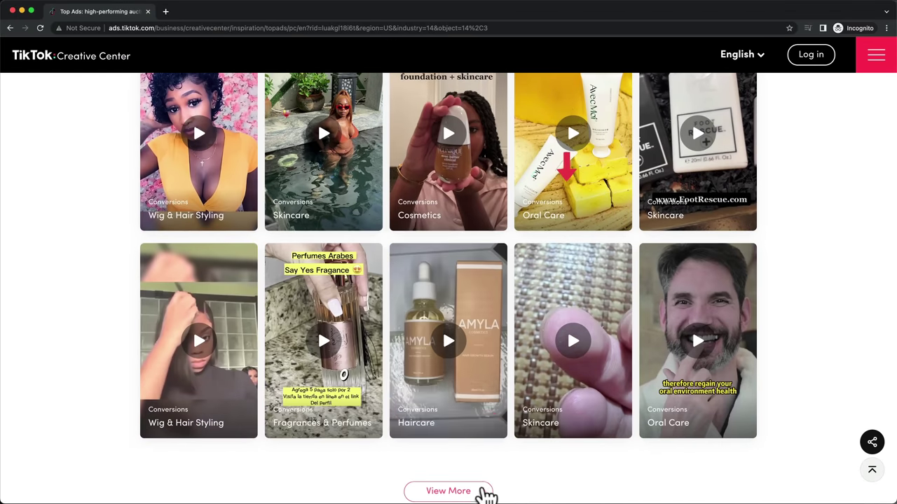
# Load more ads and open the personal care appliance ad's details
pyautogui.click(487, 495)
pyautogui.scroll(-4, 493, 444)
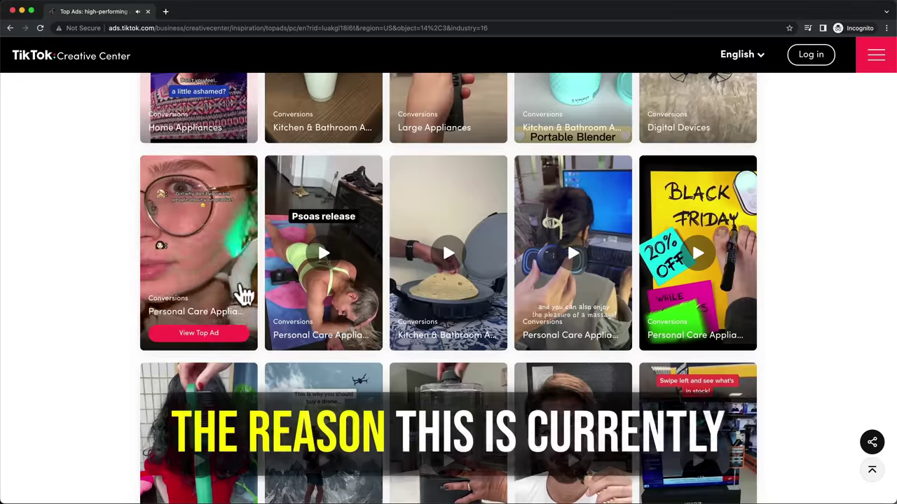
pyautogui.scroll(-2, 242, 294)
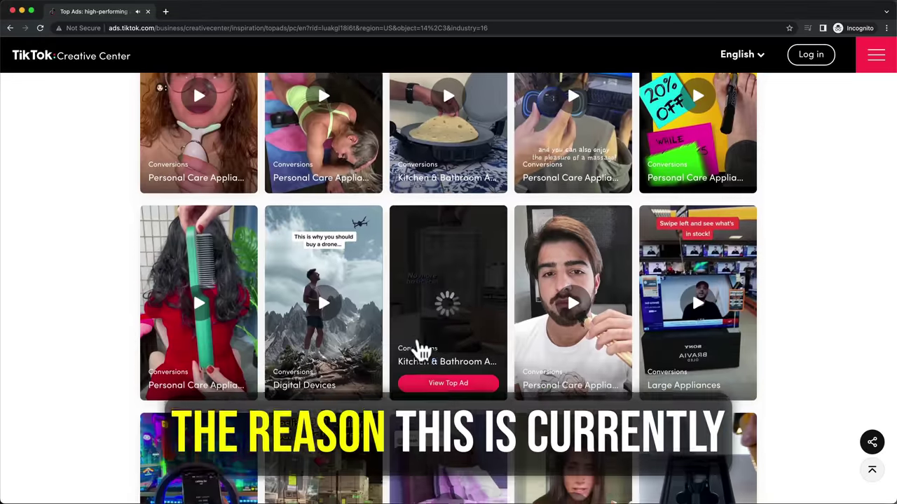
pyautogui.scroll(-1, 238, 338)
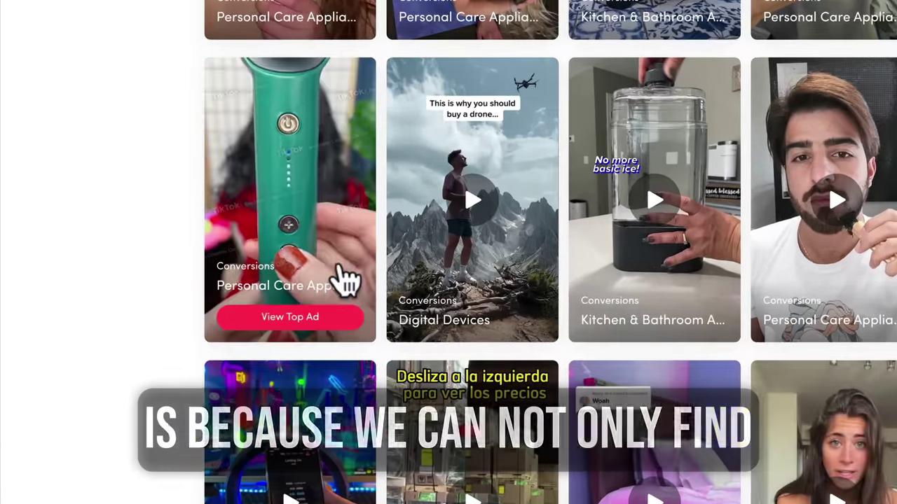
pyautogui.click(338, 265)
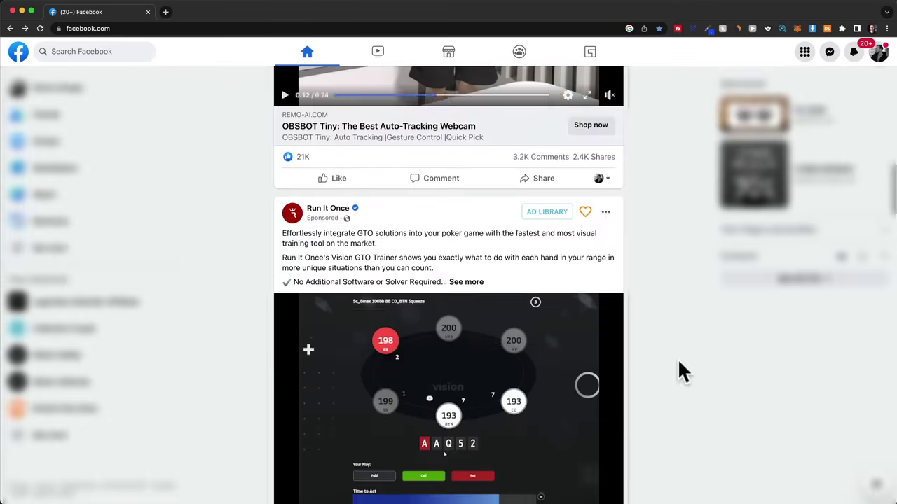
# Scroll the feed to the JOVS ad, open its product page, and add the hair remover to cart
pyautogui.scroll(-6, 678, 358)
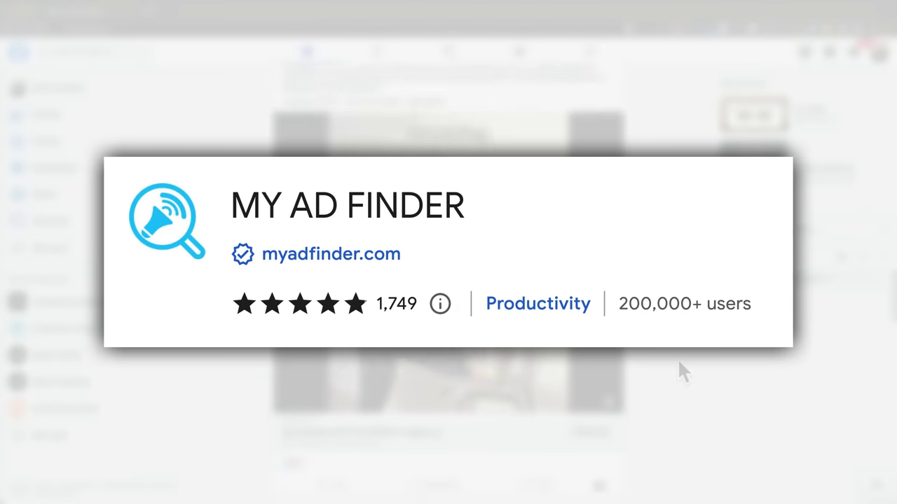
pyautogui.scroll(-10, 678, 362)
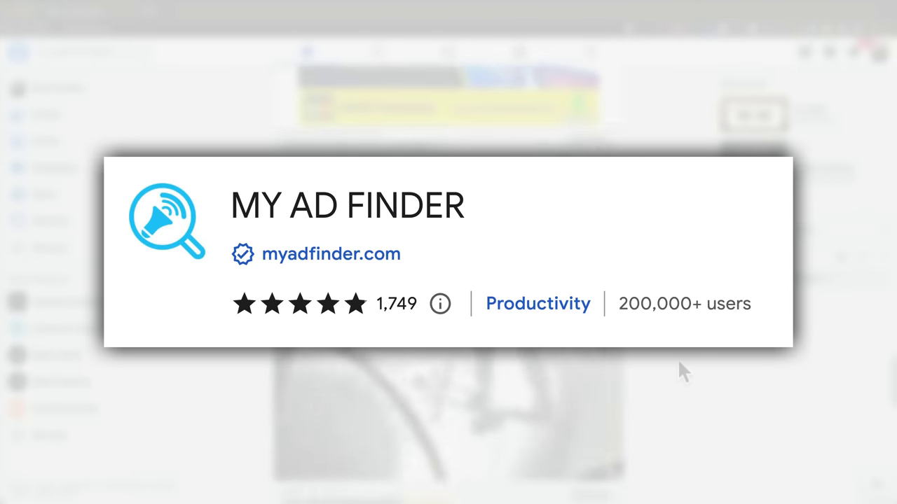
pyautogui.scroll(-6, 677, 359)
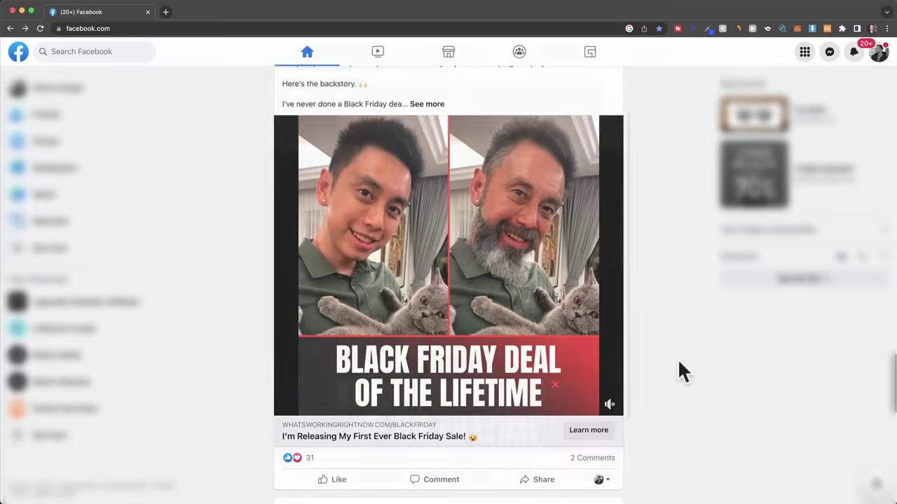
pyautogui.scroll(-12, 679, 361)
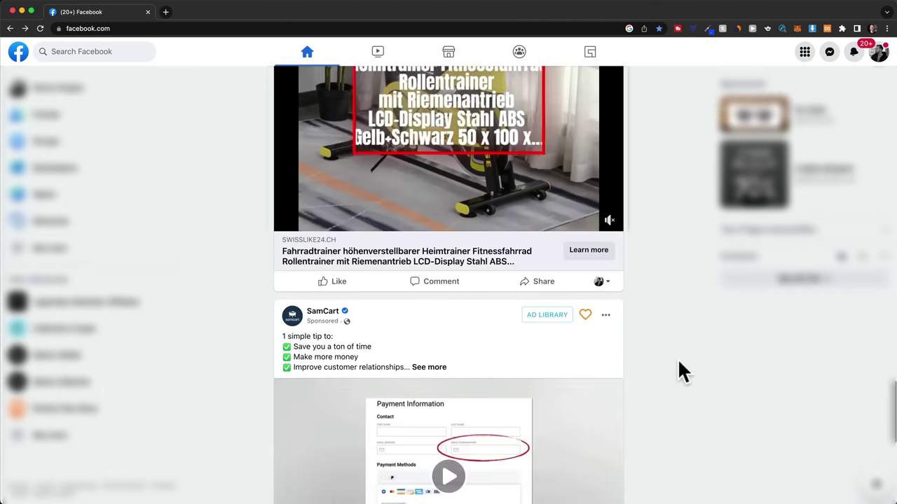
pyautogui.scroll(-2, 646, 373)
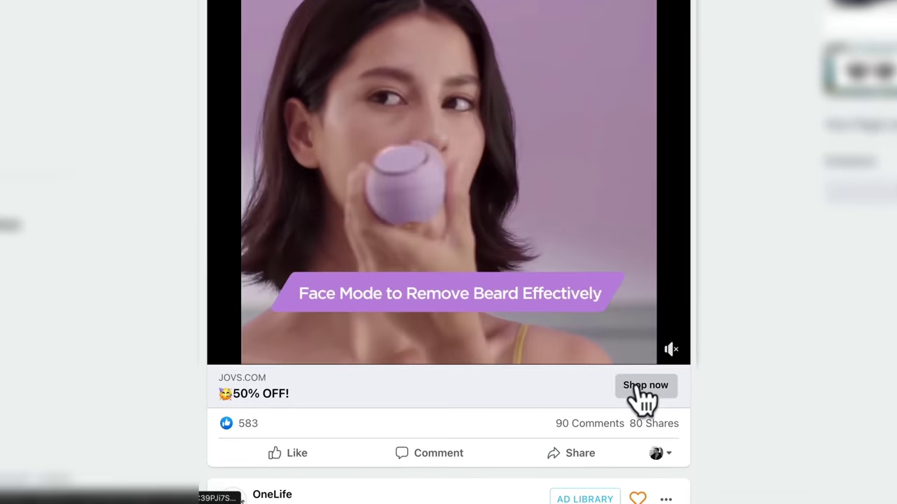
pyautogui.click(595, 415)
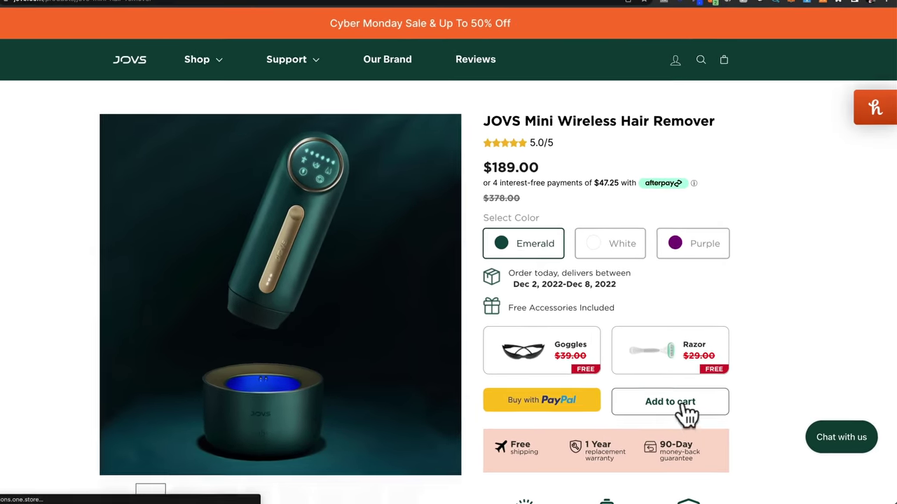
pyautogui.click(676, 409)
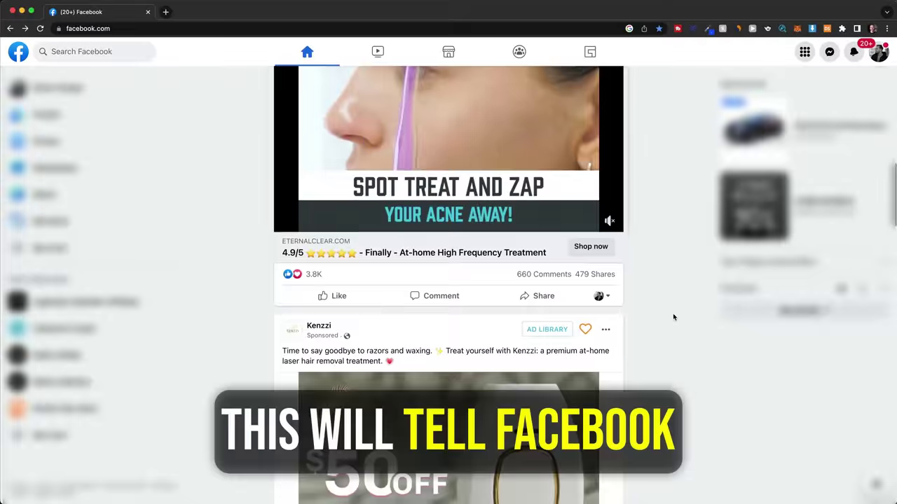
# Keep scanning the feed past sponsored ads like BlazePod and Eden Springs Switzerland
pyautogui.scroll(-12, 673, 315)
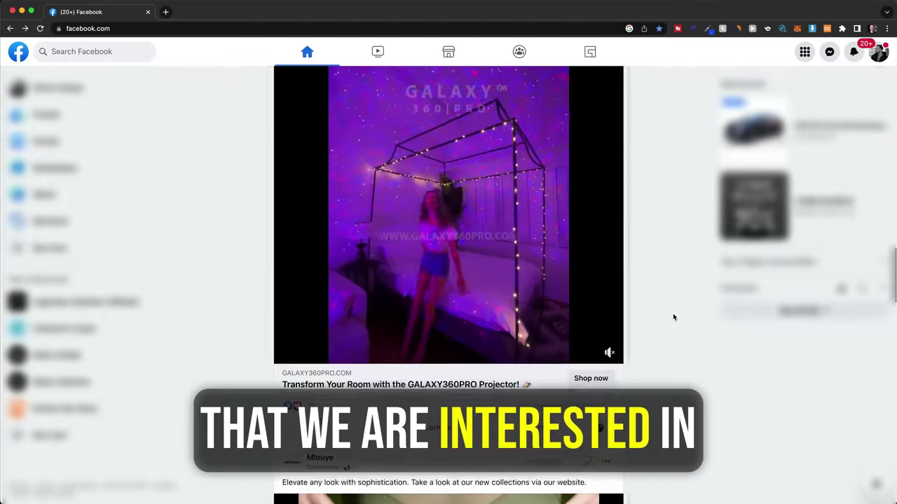
pyautogui.scroll(-15, 672, 317)
pyautogui.scroll(-11, 673, 318)
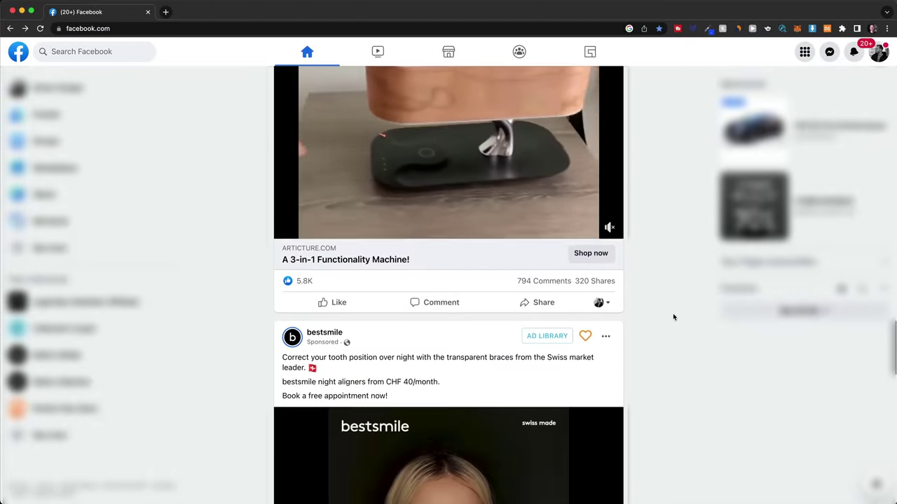
pyautogui.scroll(-13, 672, 317)
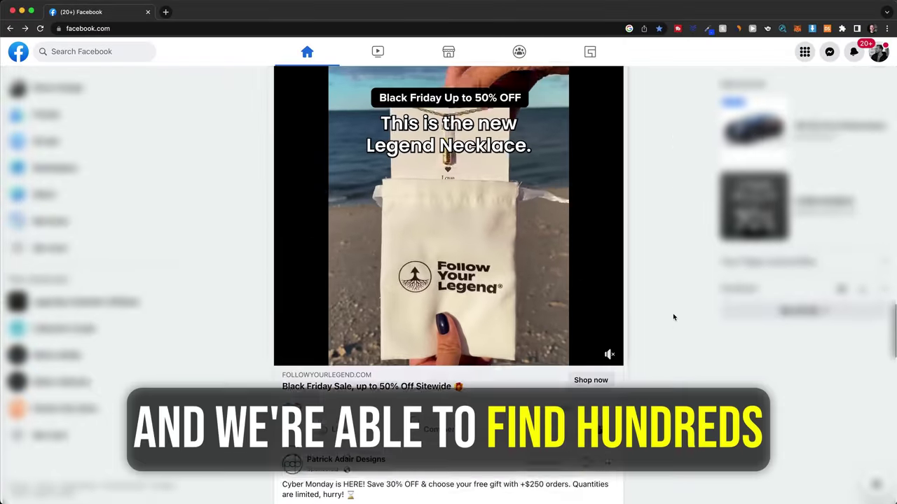
pyautogui.scroll(-14, 673, 318)
pyautogui.scroll(-13, 674, 317)
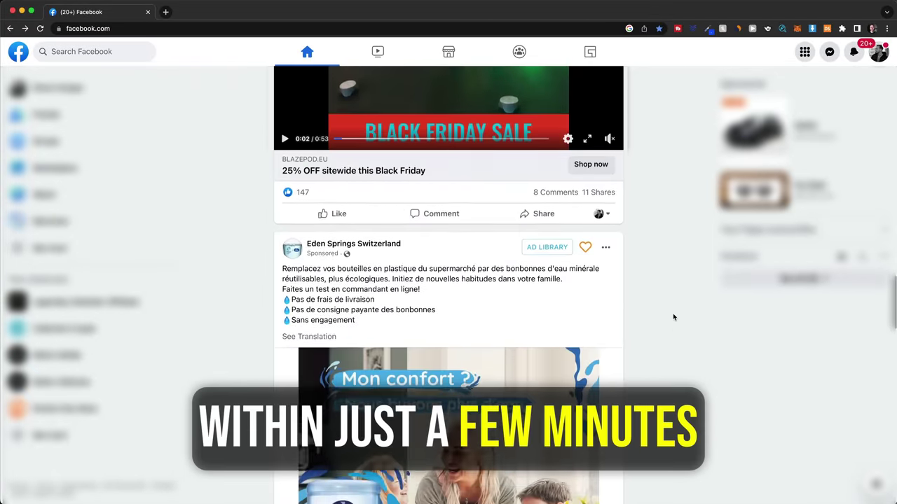
pyautogui.scroll(-10, 673, 317)
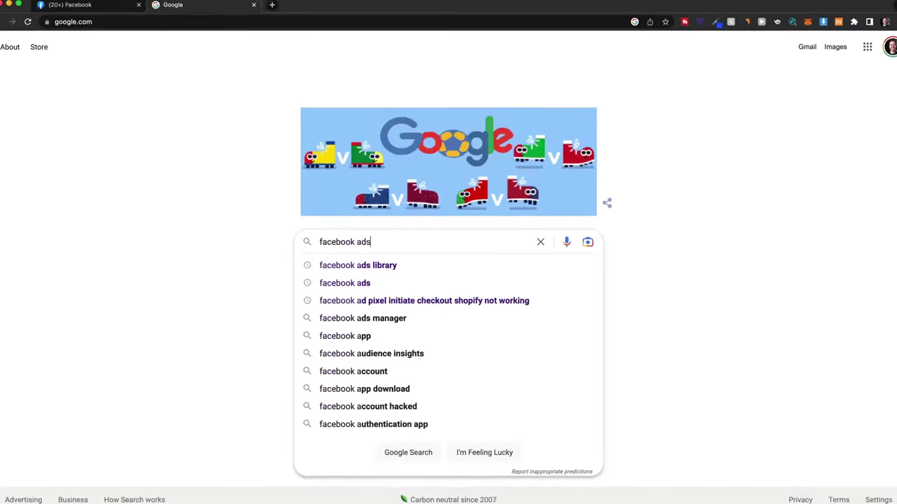
# Search for facebook ads library, open it with All ads, and show Woodstock Zambon's ads
pyautogui.write('library')
pyautogui.press('Return')
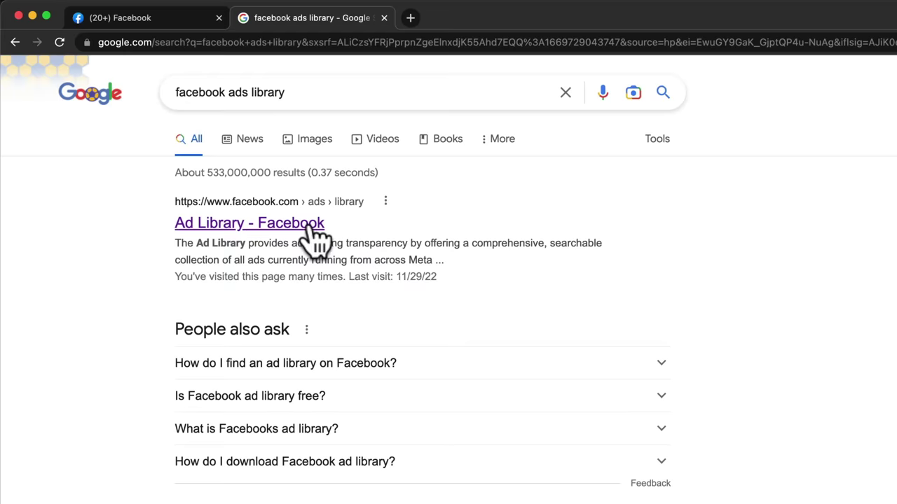
pyautogui.click(309, 224)
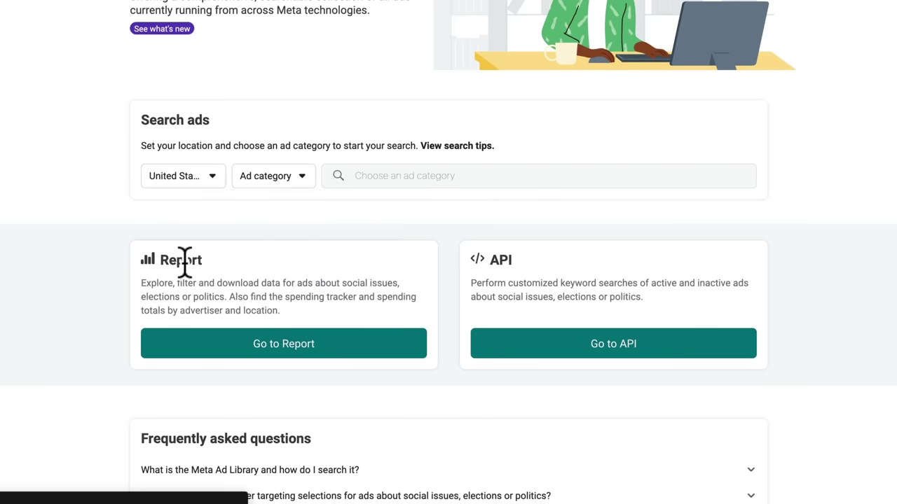
pyautogui.click(295, 241)
pyautogui.click(372, 176)
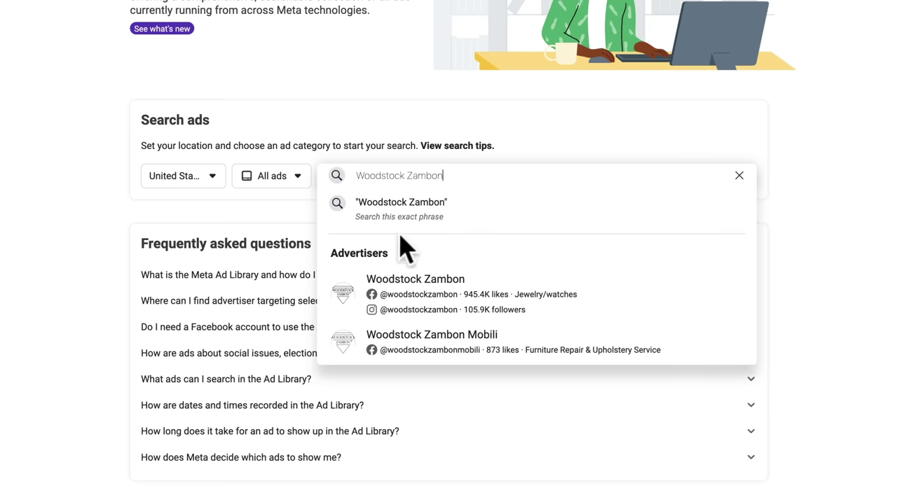
pyautogui.click(403, 284)
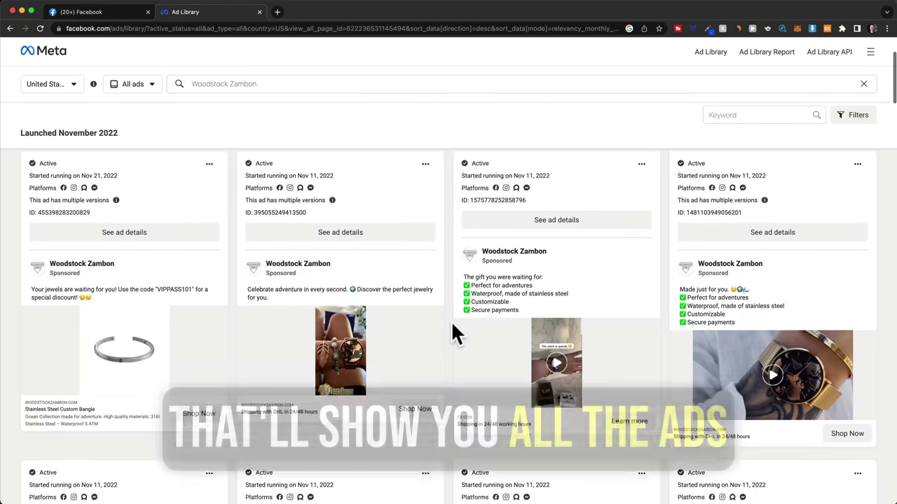
# Browse the advertisers' ads, including Skull Shaver and Rose Skin Co
pyautogui.scroll(-5, 450, 320)
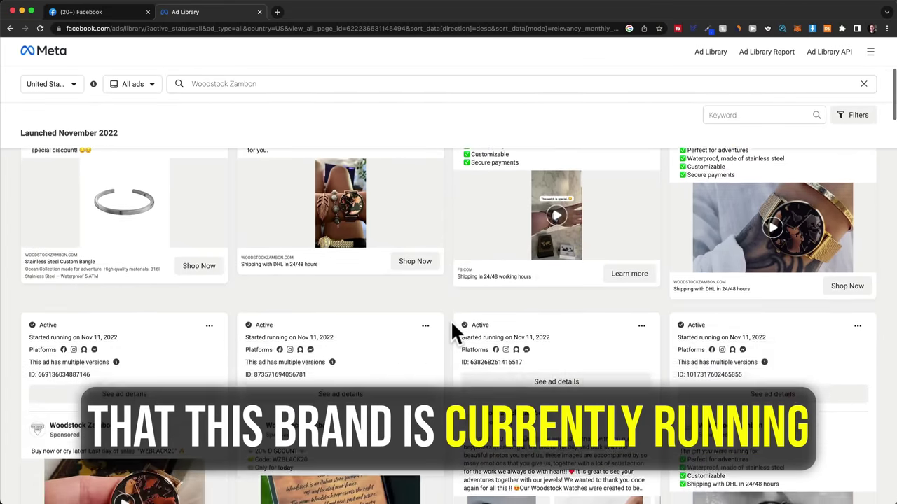
pyautogui.scroll(-5, 741, 206)
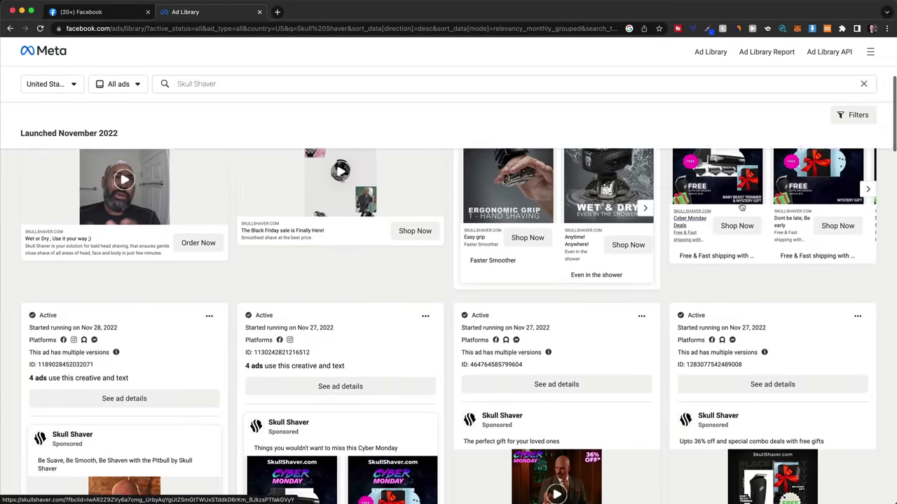
pyautogui.scroll(-10, 741, 207)
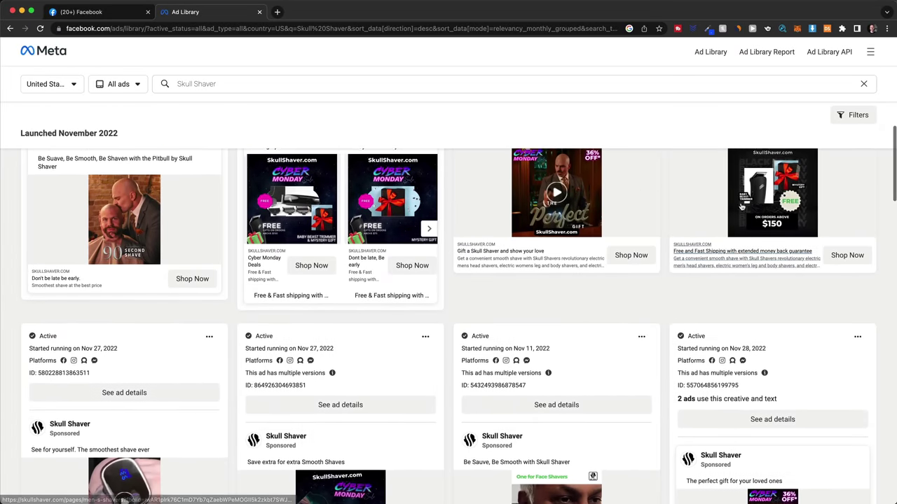
pyautogui.scroll(-2, 741, 206)
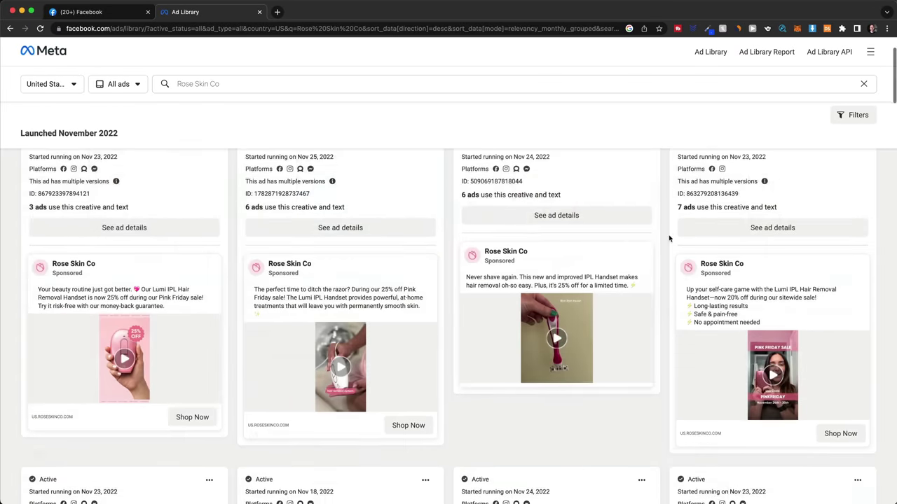
pyautogui.scroll(-1, 670, 238)
pyautogui.scroll(-8, 669, 238)
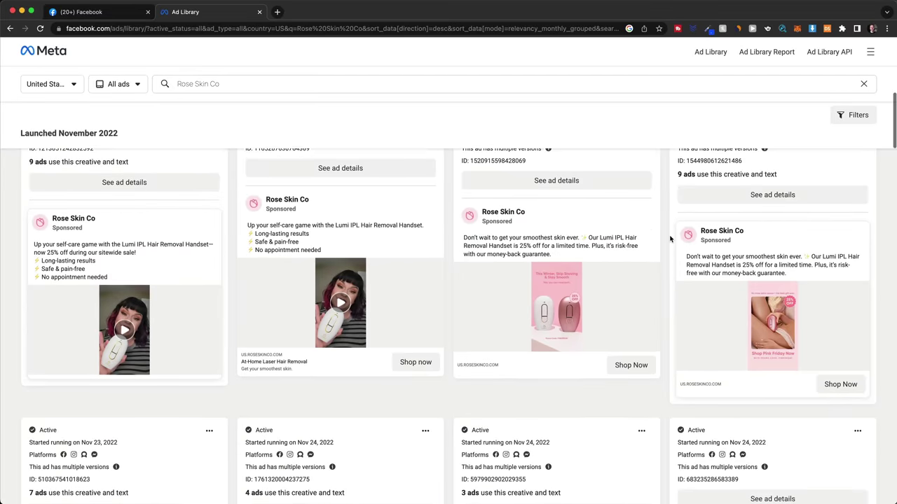
pyautogui.scroll(-5, 670, 239)
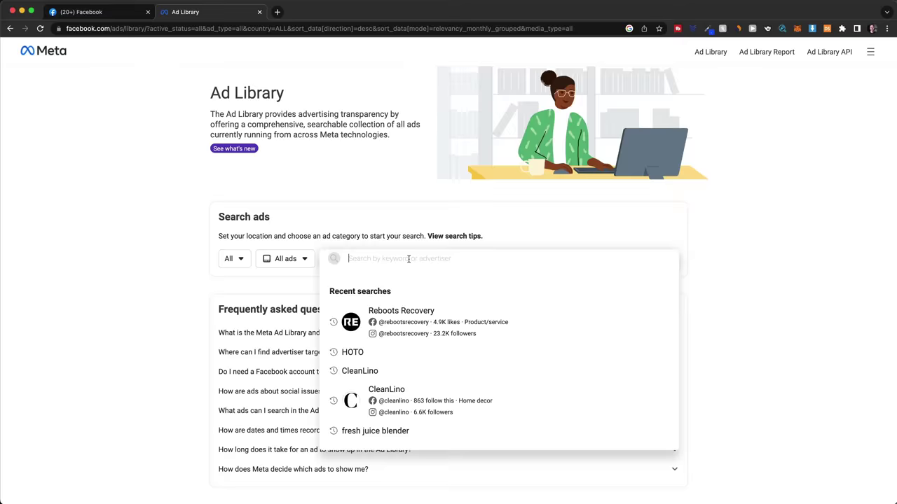
# Search the Ad Library for skin scrubber ads and scroll the results
pyautogui.write('skin scrubber')
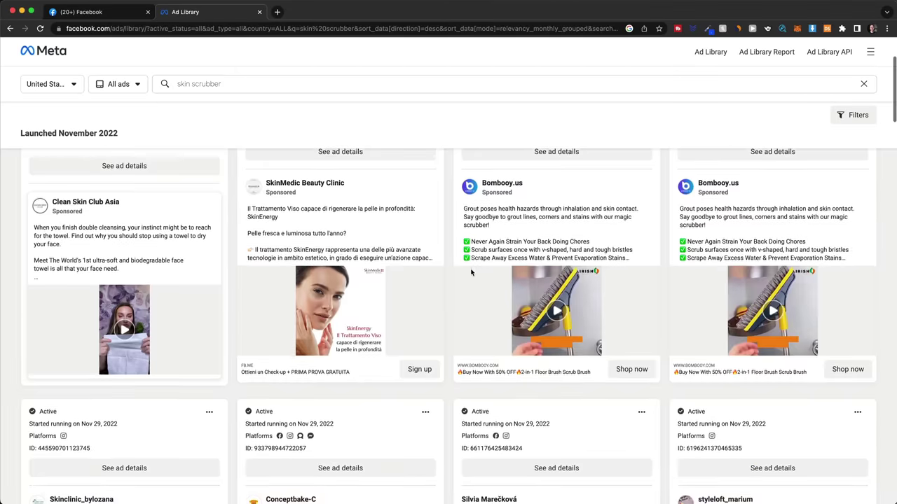
pyautogui.scroll(-5, 471, 273)
pyautogui.scroll(-3, 472, 273)
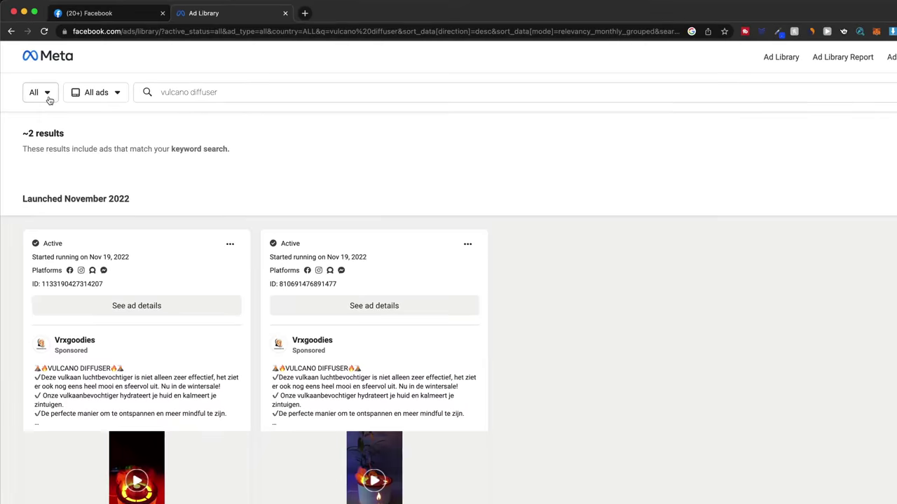
# Limit the vulcano diffuser search to the United Kingdom with All ads as the category
pyautogui.click(43, 93)
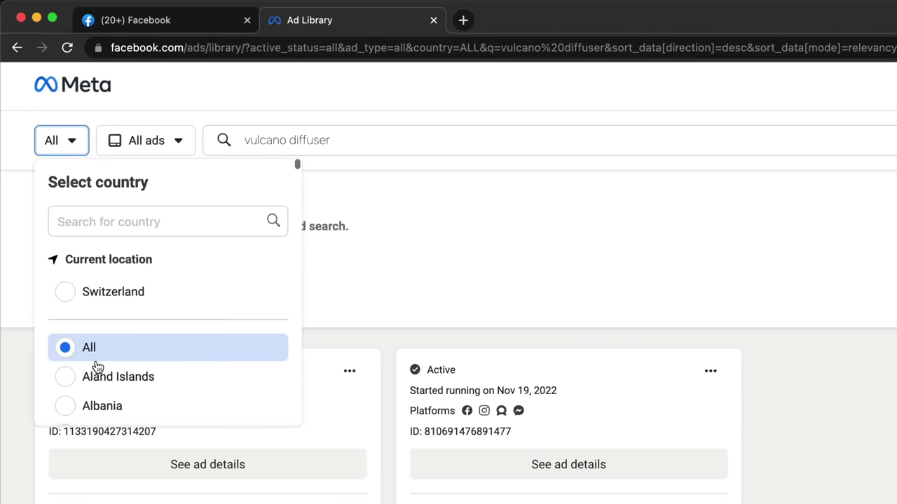
pyautogui.scroll(-2, 99, 368)
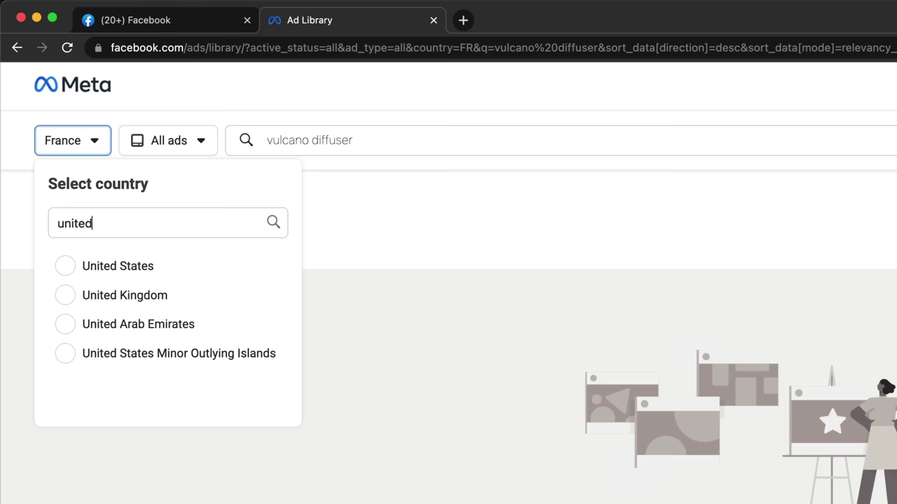
pyautogui.click(80, 297)
pyautogui.click(215, 222)
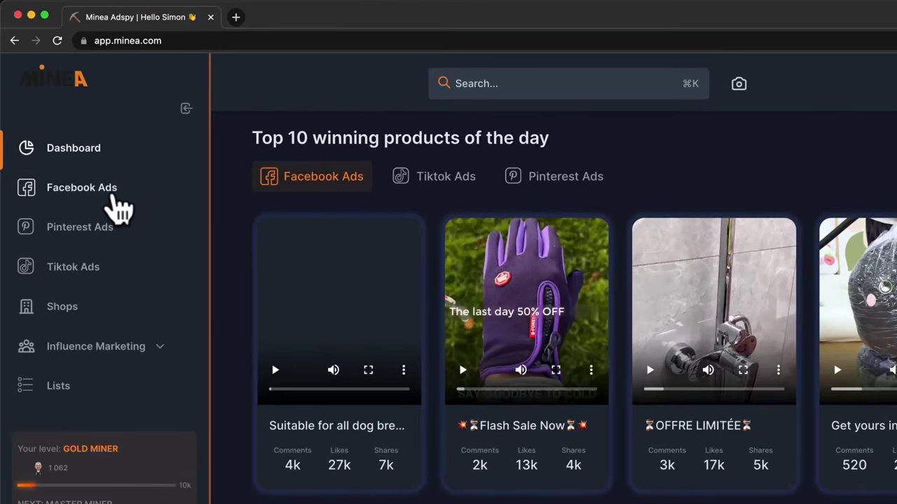
# Filter Facebook Ads to the last 30 days, English, Shopify stores, and at least 500 likes
pyautogui.click(70, 132)
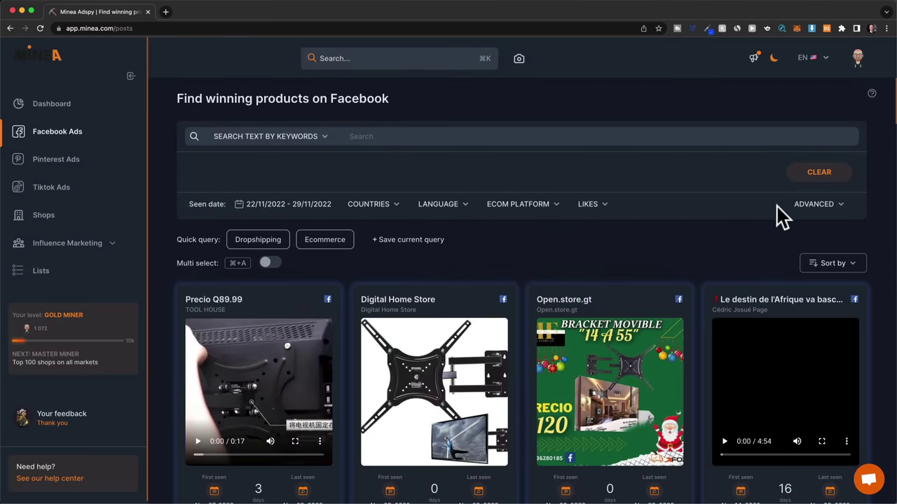
pyautogui.click(801, 220)
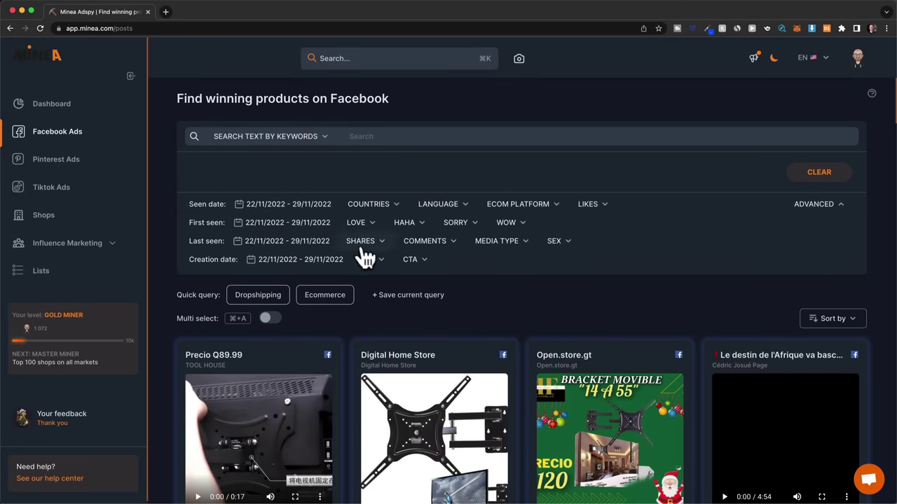
pyautogui.click(328, 265)
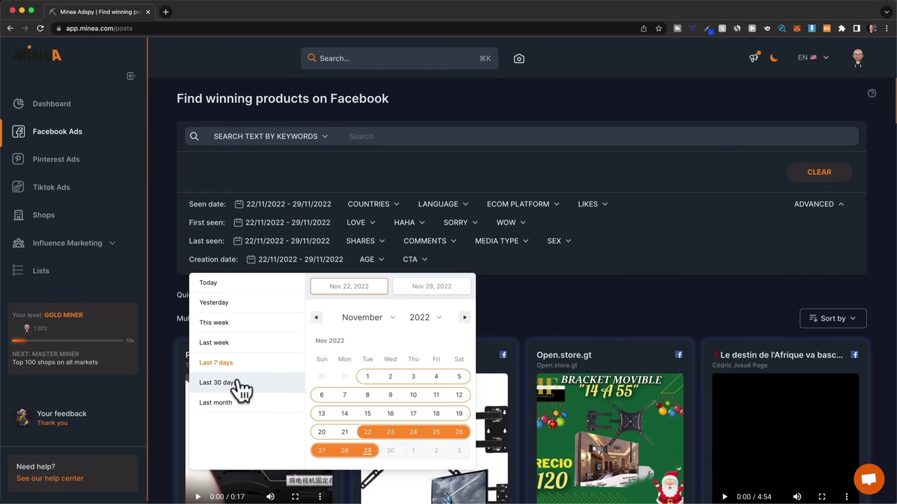
pyautogui.click(443, 208)
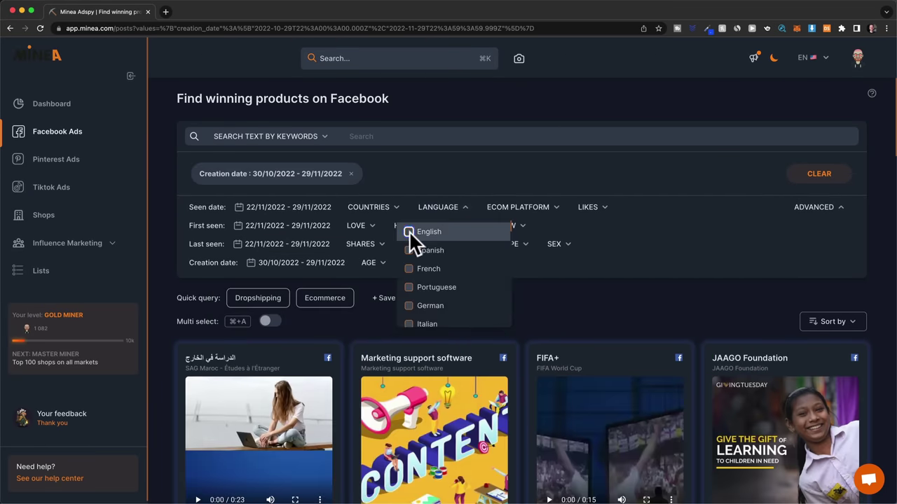
pyautogui.click(408, 232)
pyautogui.click(538, 209)
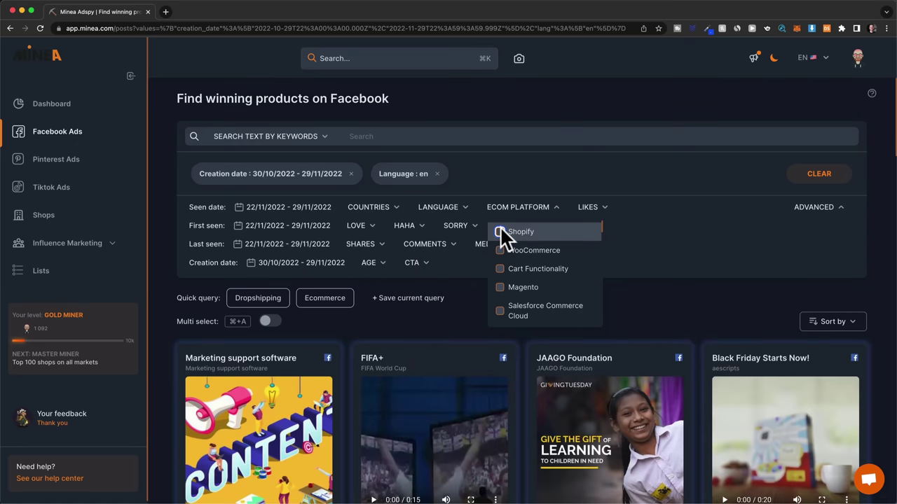
pyautogui.click(500, 232)
pyautogui.click(587, 207)
pyautogui.moveTo(456, 234); pyautogui.dragTo(522, 235)
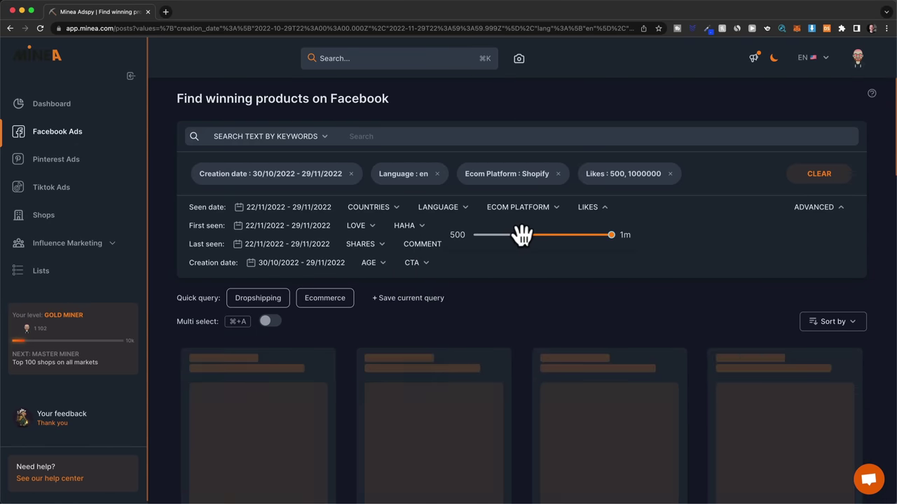
# Scroll the results and open the awareness-avenue.com bracelet ad's details
pyautogui.scroll(-10, 700, 302)
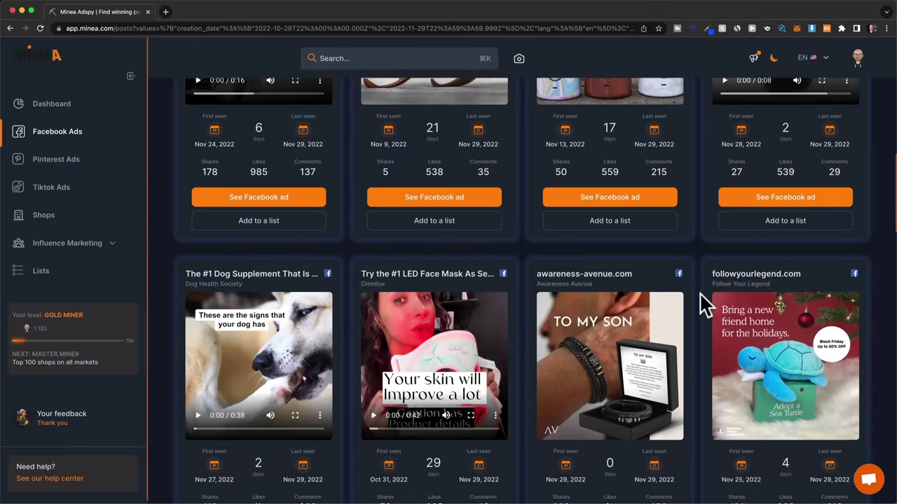
pyautogui.scroll(-5, 704, 305)
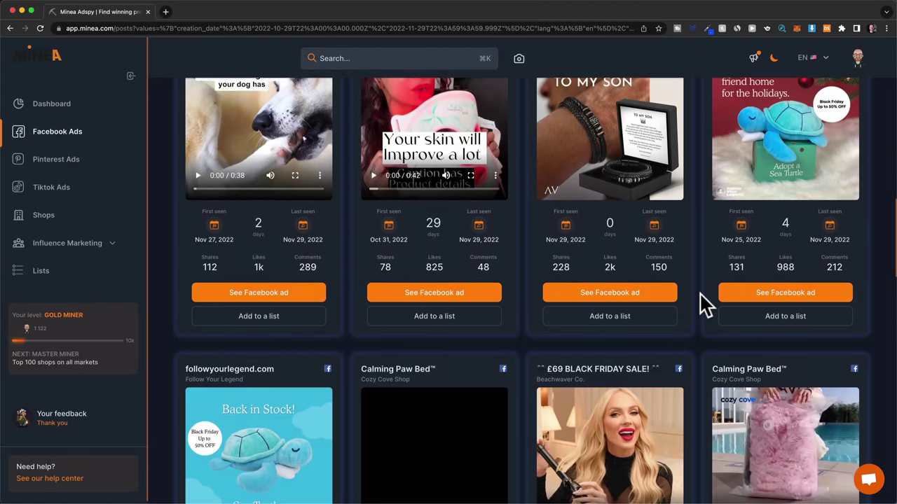
pyautogui.scroll(-3, 700, 292)
pyautogui.scroll(-5, 704, 305)
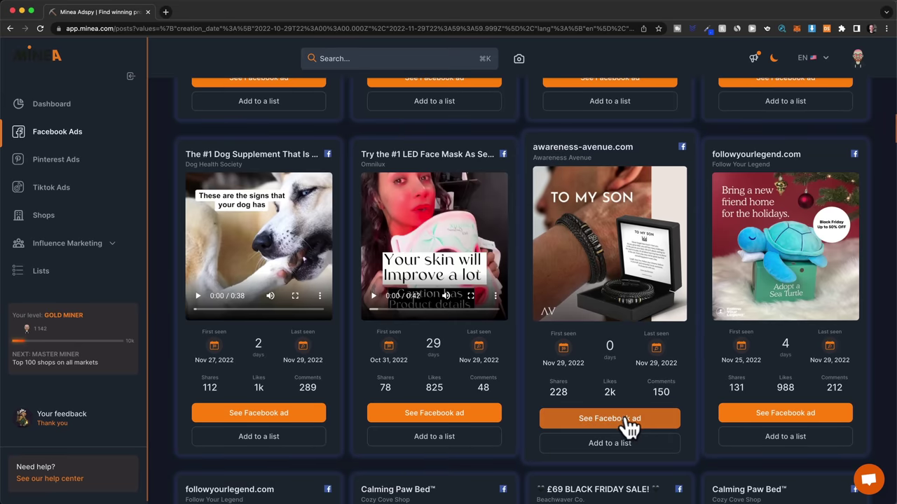
pyautogui.click(630, 420)
# Check the ad's likes and shares growth chart, then open the awareness-avenue.com shop analysis
pyautogui.scroll(-5, 886, 171)
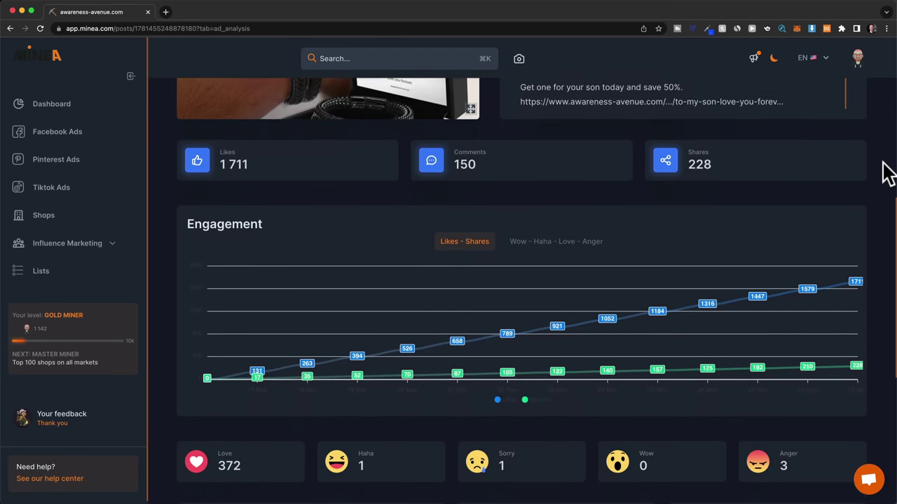
pyautogui.scroll(-4, 887, 172)
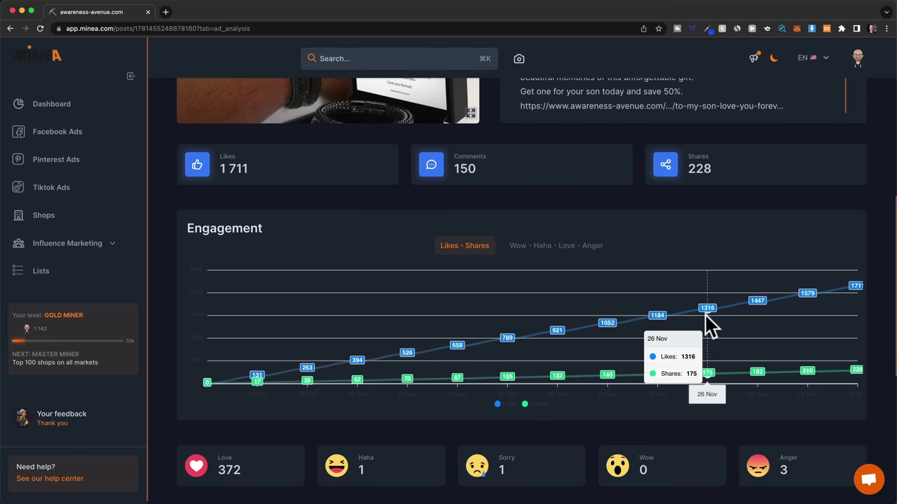
pyautogui.scroll(5, 692, 262)
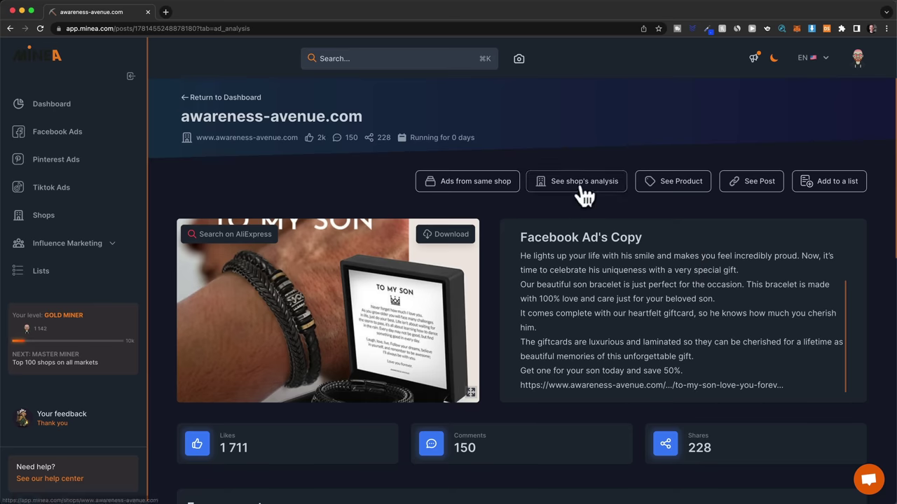
pyautogui.click(584, 189)
pyautogui.scroll(-3, 586, 194)
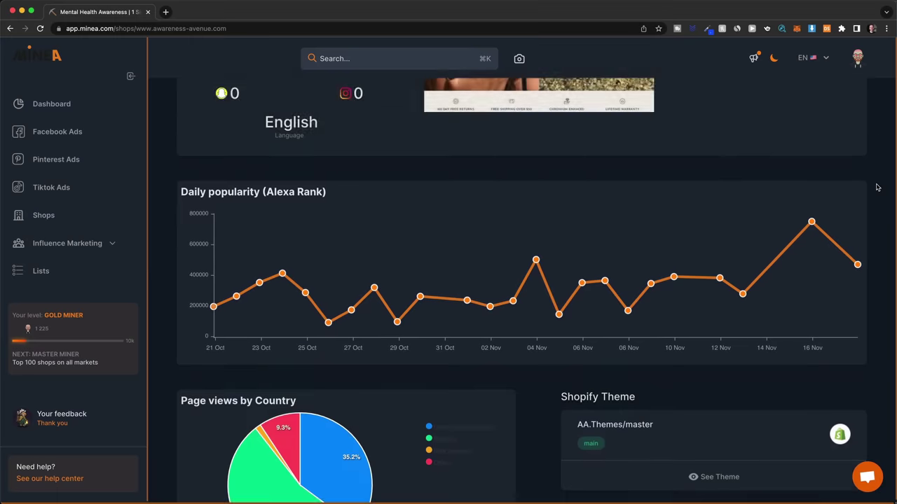
# Scroll through the awareness-avenue.com daily popularity, page views by country, and Shopify theme panels
pyautogui.scroll(-5, 876, 187)
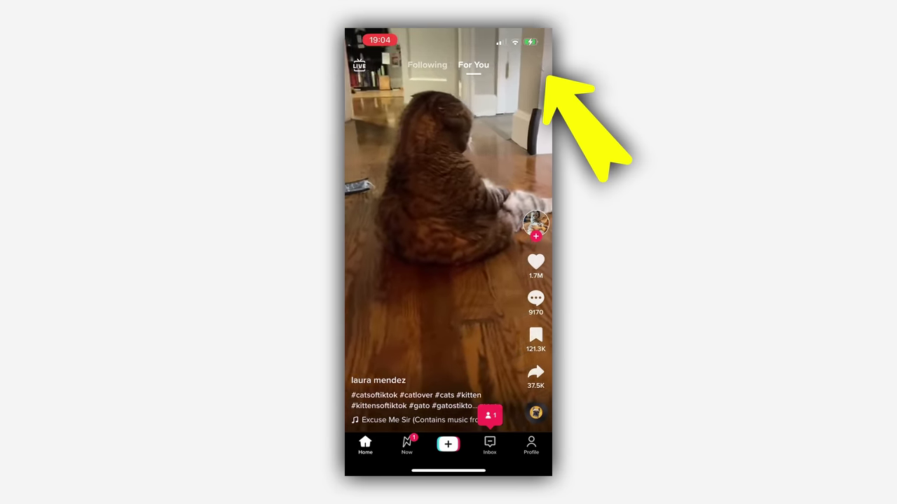
# Search TikTok for tiktokmademebuyit and filter results to videos posted this month
pyautogui.click(537, 65)
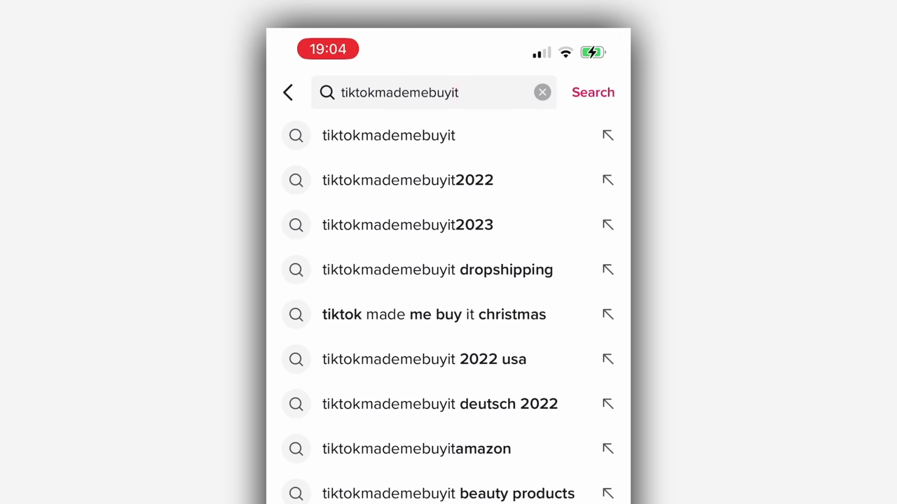
pyautogui.press('Return')
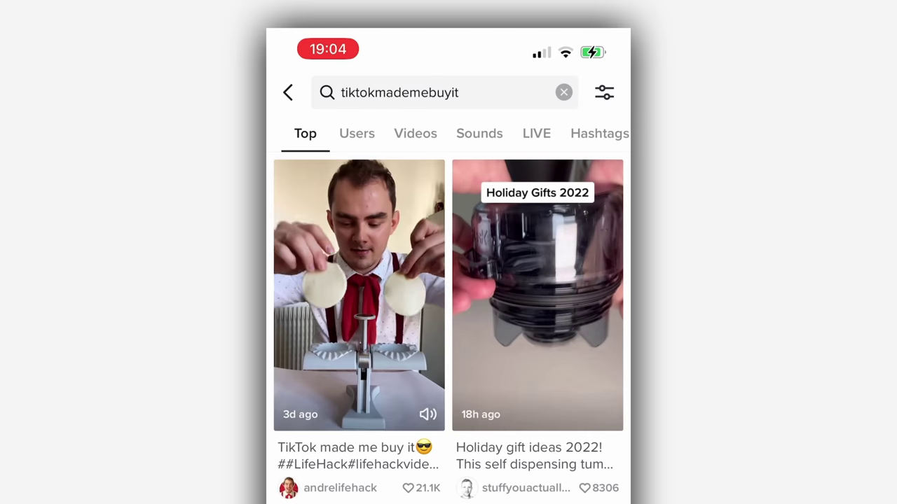
pyautogui.click(604, 92)
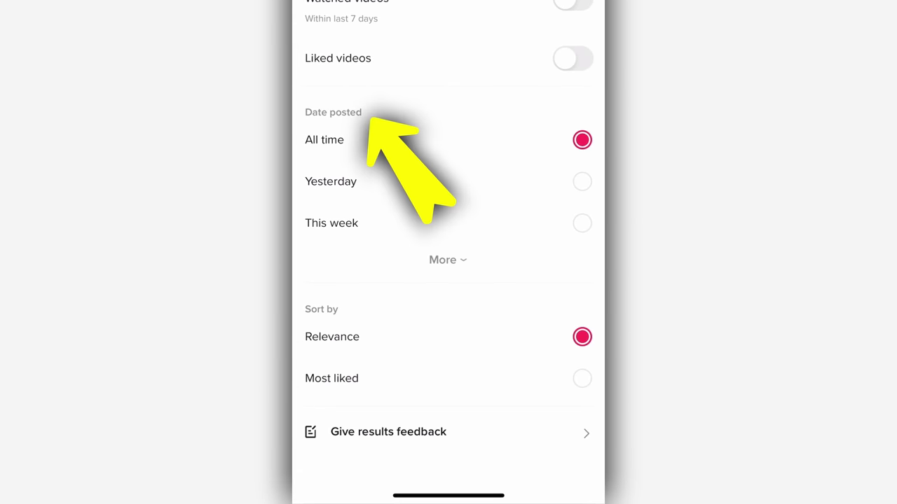
pyautogui.click(448, 260)
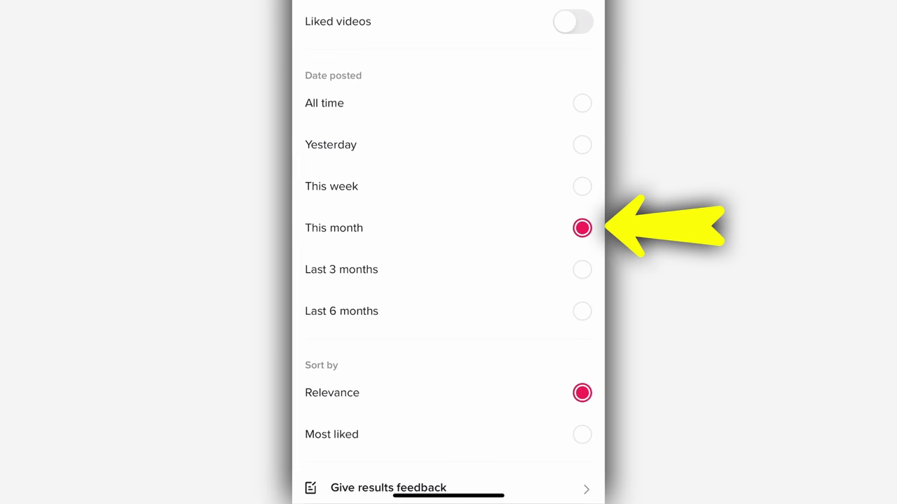
pyautogui.click(538, 54)
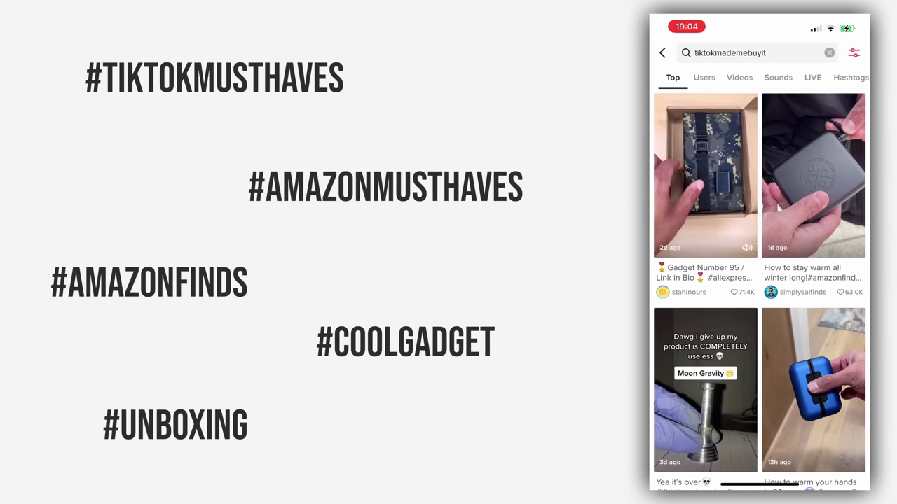
# Scroll the filtered results, past a self-heating jacket and a gyro-headset gadget
pyautogui.scroll(-5, 739, 280)
pyautogui.scroll(-5, 761, 291)
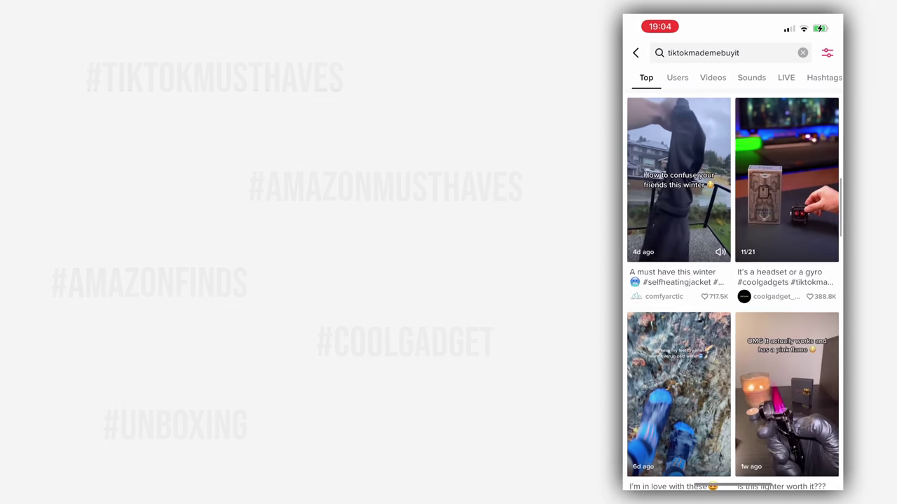
pyautogui.scroll(-3, 491, 280)
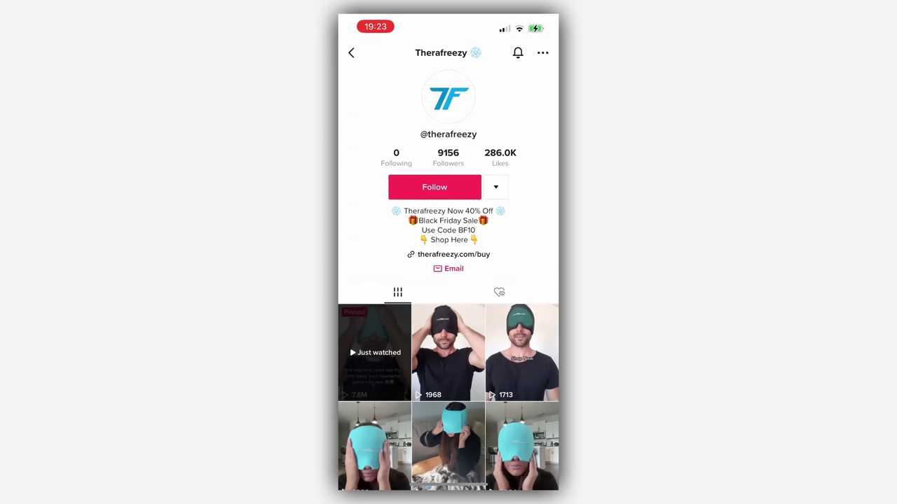
# Open the therafreezy.com product page and add one Therafreezy cap to the cart
pyautogui.click(453, 255)
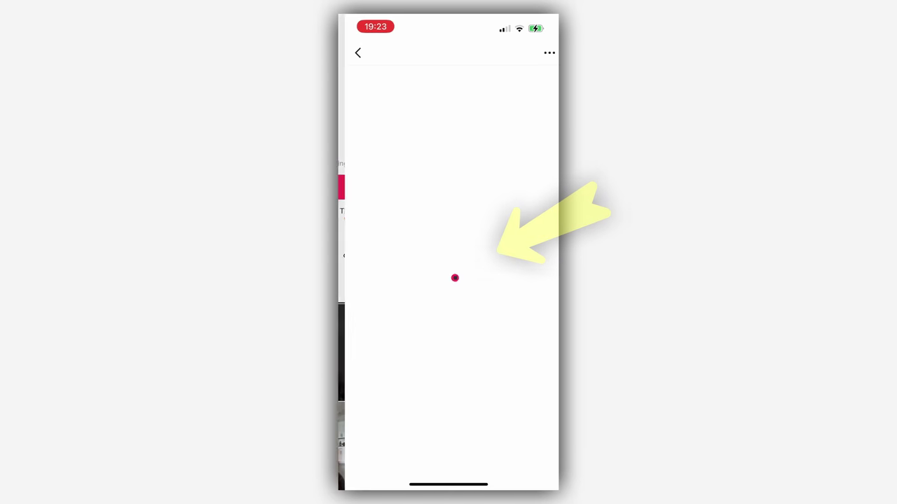
pyautogui.scroll(-5, 449, 280)
pyautogui.scroll(-10, 448, 287)
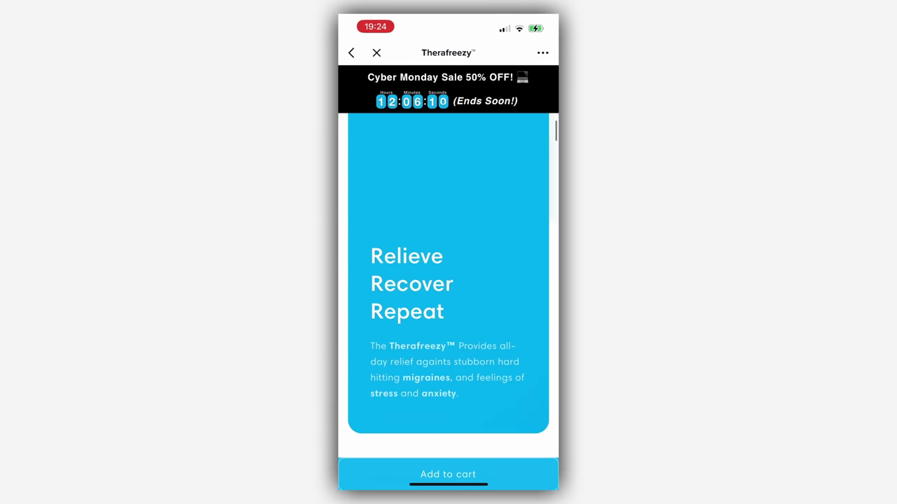
pyautogui.scroll(-10, 448, 281)
pyautogui.scroll(-5, 449, 281)
pyautogui.click(448, 474)
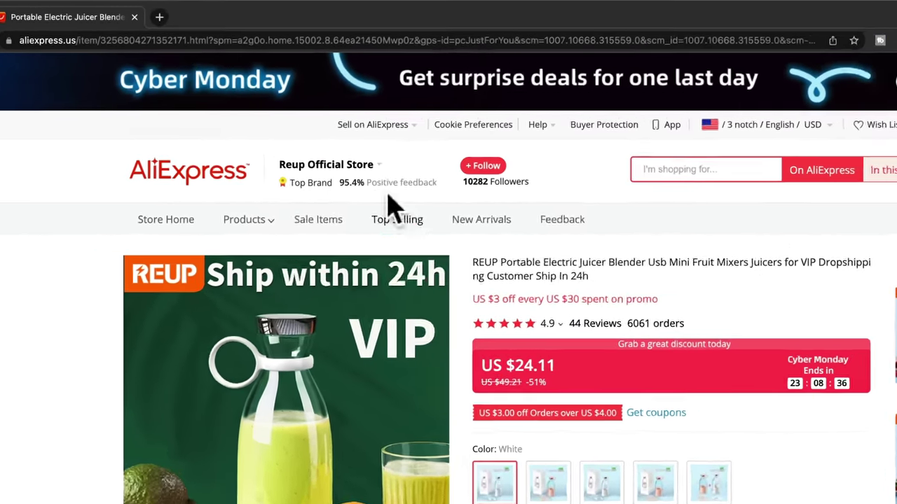
# Start a Message Center chat with Reup Official Store, the portable juicer blender's seller
pyautogui.moveTo(330, 126)
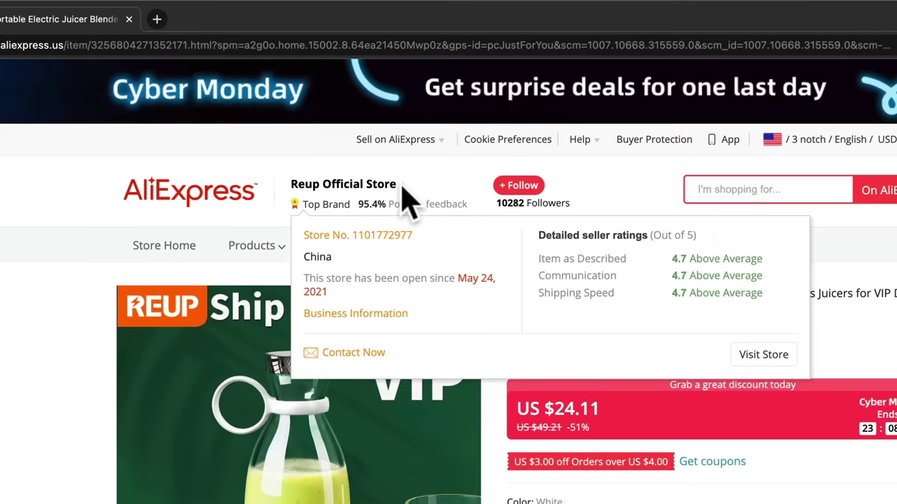
pyautogui.click(377, 356)
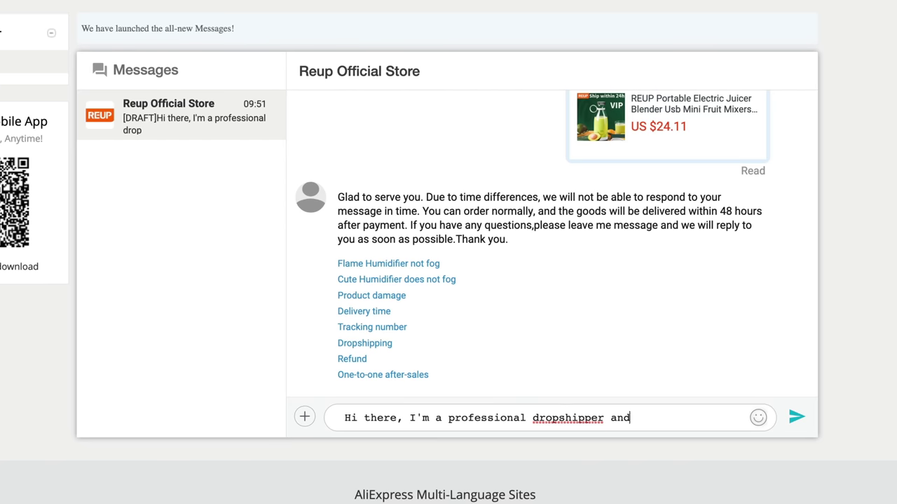
# Send the seller a dropshipper introduction, then a request for their trending products
pyautogui.click(797, 414)
pyautogui.write("Can you send me a list of trending products that you're offering?")
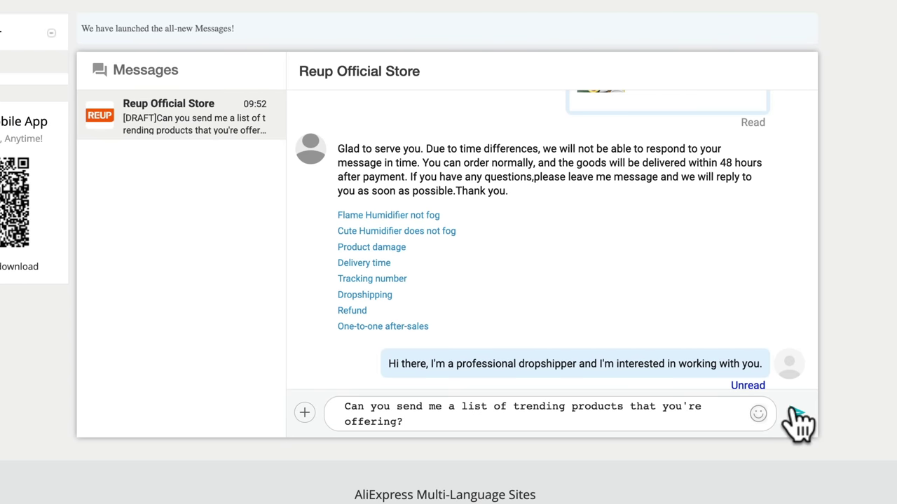
pyautogui.click(797, 415)
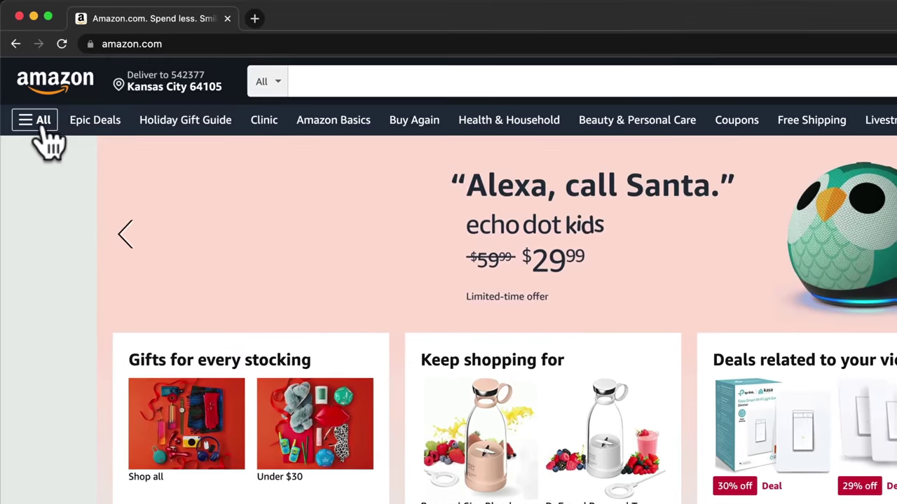
pyautogui.click(24, 78)
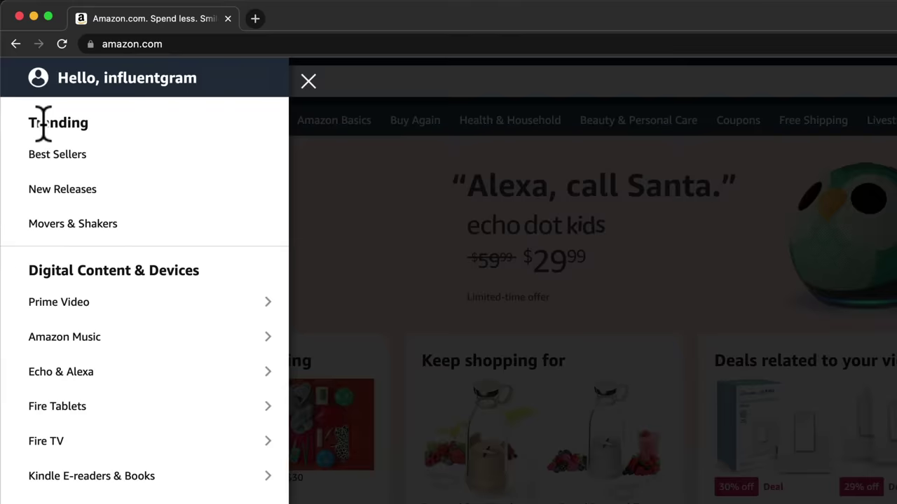
# Open Amazon's Movers & Shakers and browse the biggest sales-rank gainers
pyautogui.click(131, 236)
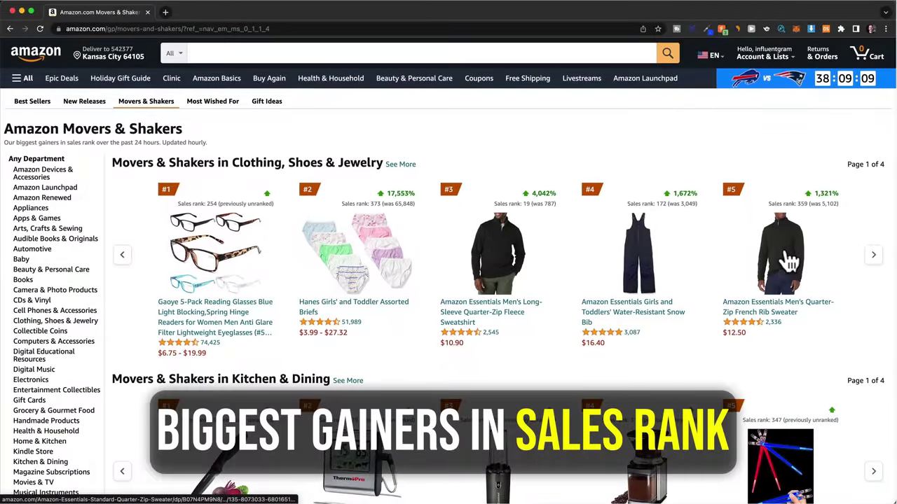
pyautogui.scroll(-5, 789, 259)
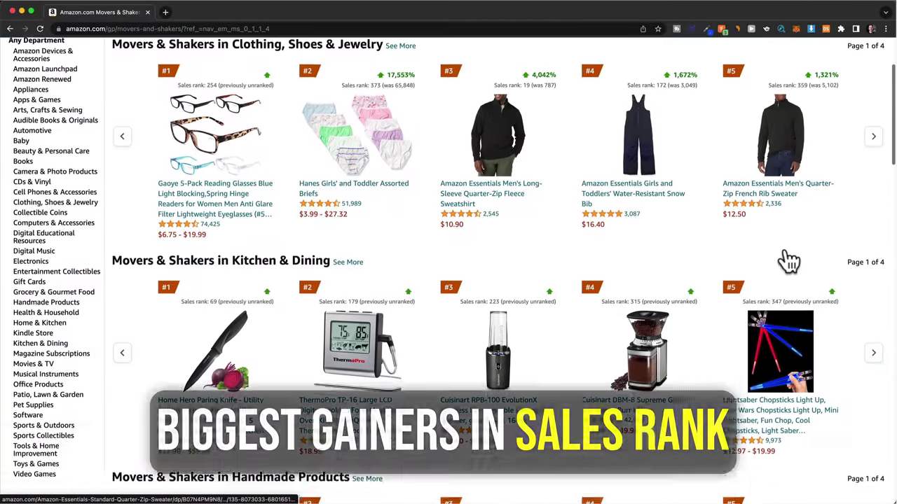
pyautogui.scroll(-4, 790, 261)
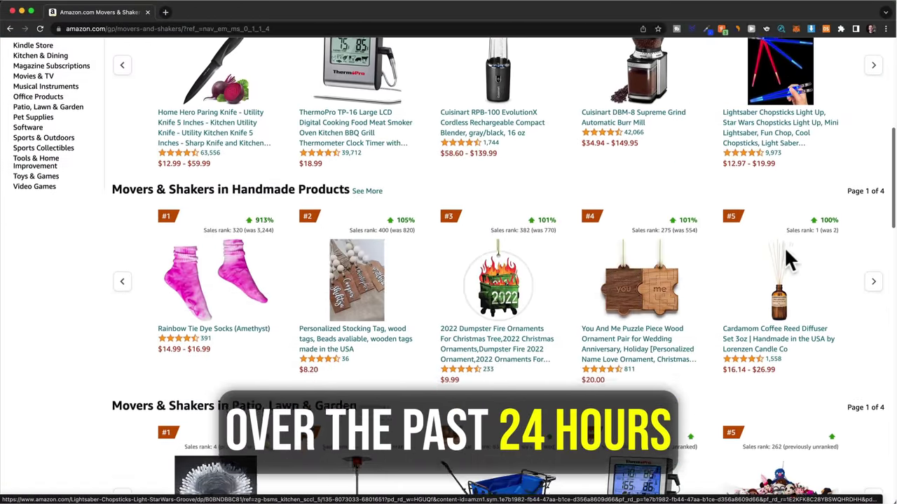
pyautogui.scroll(-3, 790, 261)
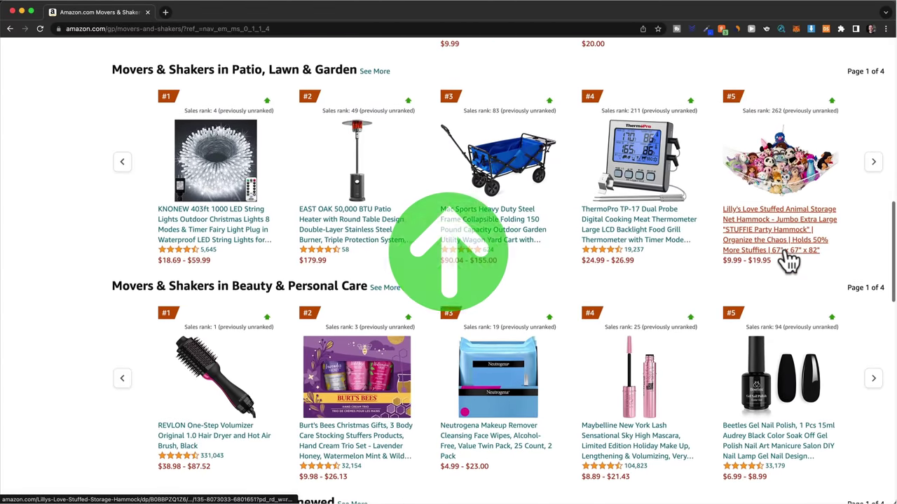
pyautogui.scroll(-3, 790, 260)
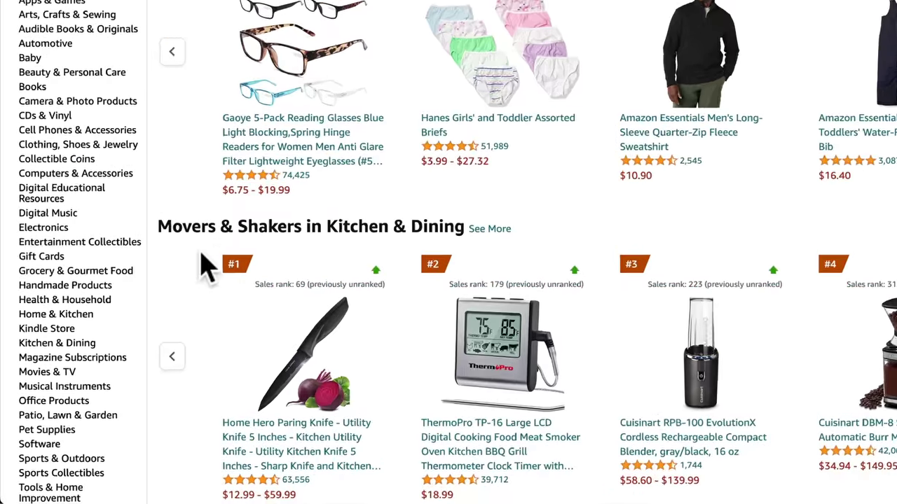
pyautogui.scroll(-2, 74, 358)
pyautogui.scroll(-2, 140, 267)
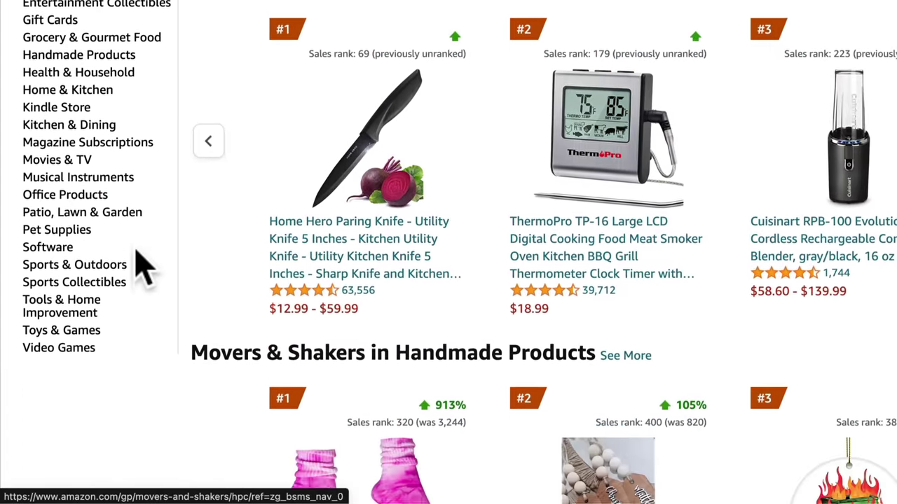
# Narrow Movers & Shakers to Tools & Home Improvement and browse its list
pyautogui.click(79, 279)
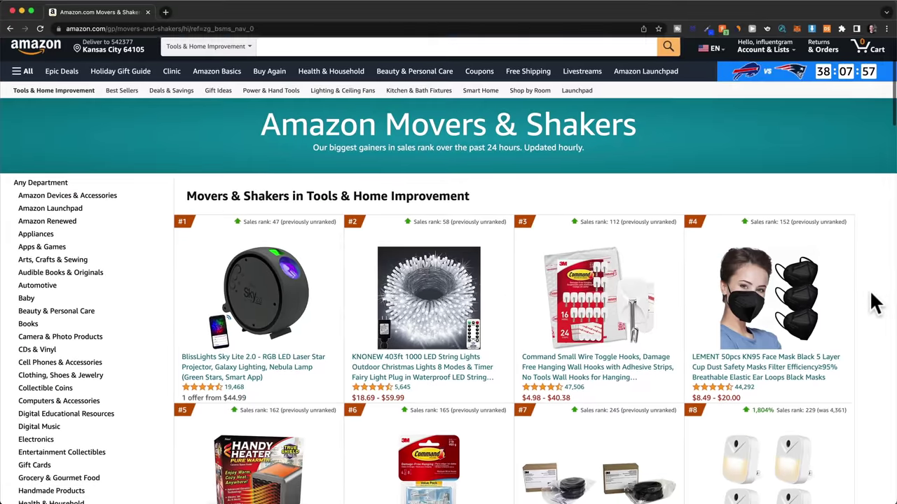
pyautogui.scroll(-3, 876, 303)
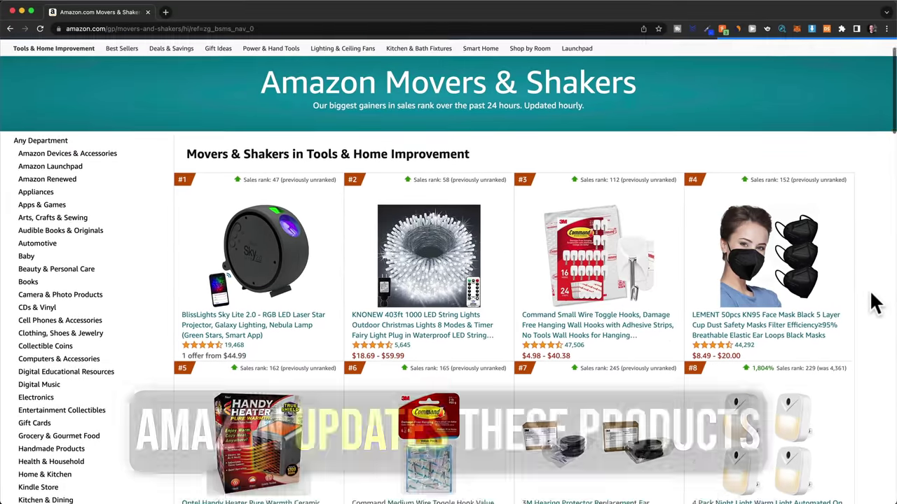
pyautogui.scroll(-4, 876, 303)
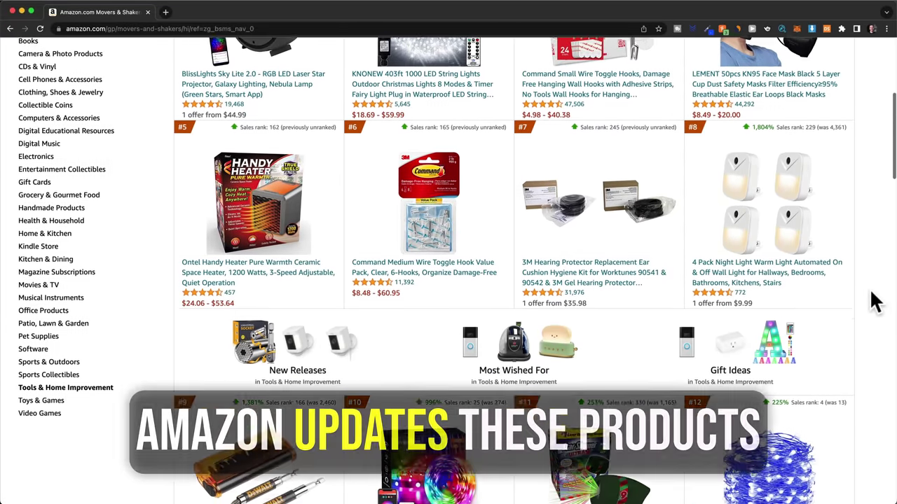
pyautogui.scroll(-2, 876, 303)
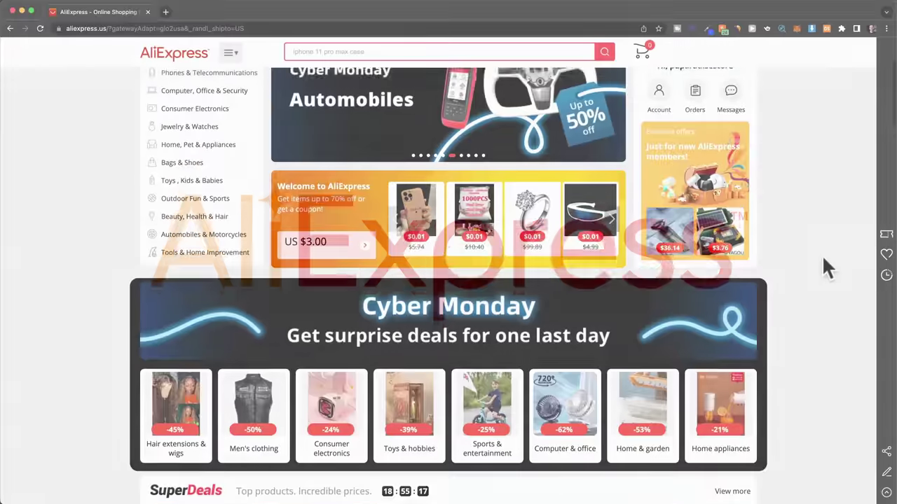
# Play the smart ceiling light's product video and skip ahead to 0:19
pyautogui.scroll(-5, 823, 266)
pyautogui.scroll(-10, 824, 266)
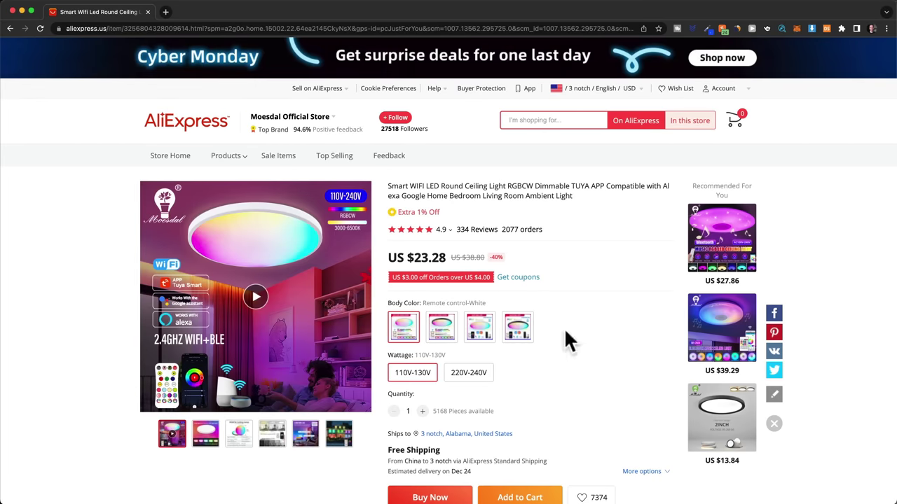
pyautogui.click(253, 298)
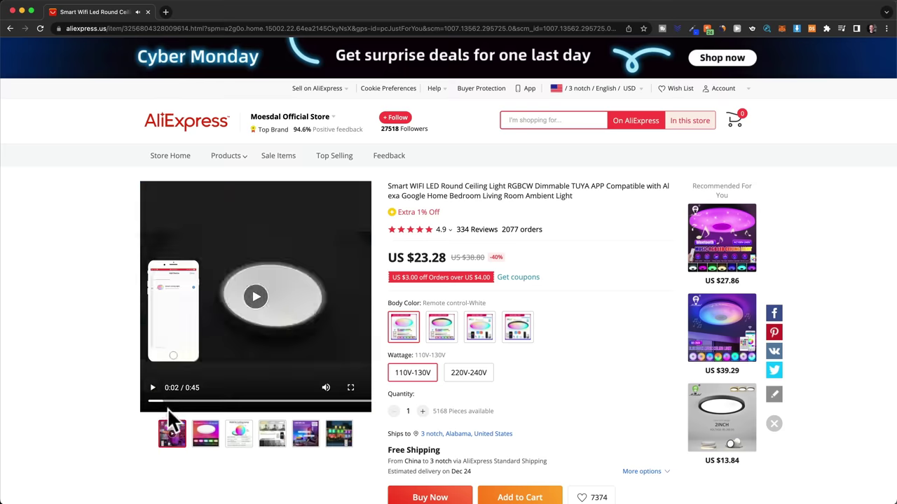
pyautogui.click(245, 402)
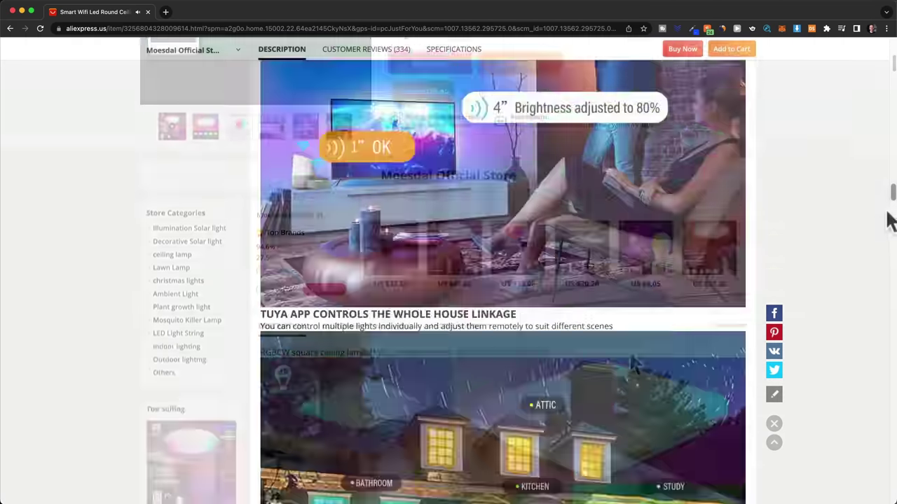
pyautogui.moveTo(887, 220); pyautogui.dragTo(894, 445)
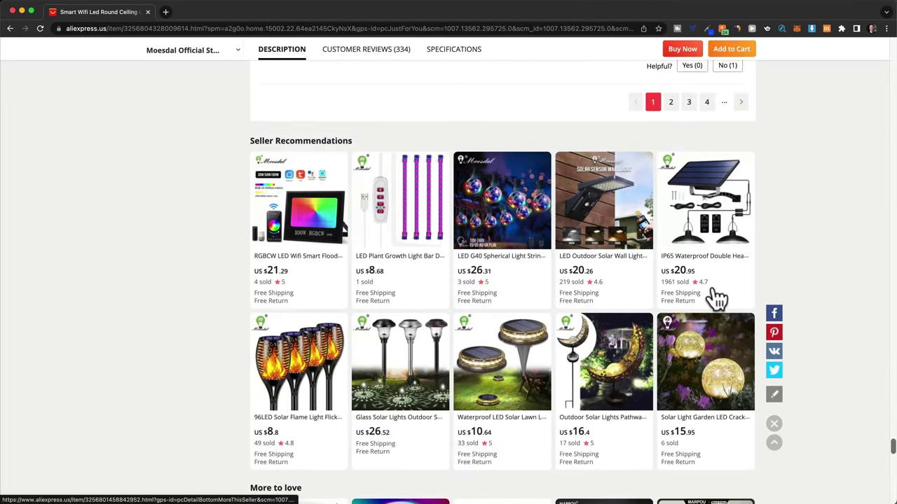
# From More to love, open the wireless car vacuum, then the HD1080P mini camera listing
pyautogui.scroll(-1, 716, 298)
pyautogui.scroll(-6, 308, 371)
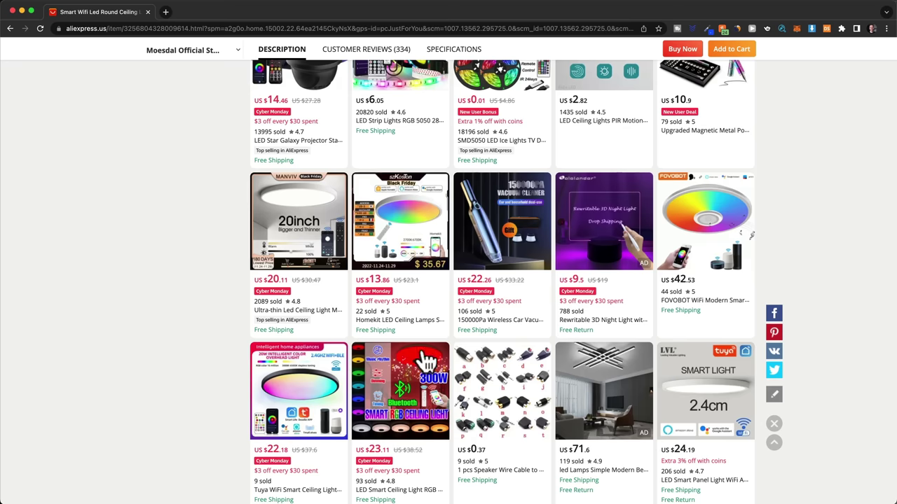
pyautogui.click(505, 266)
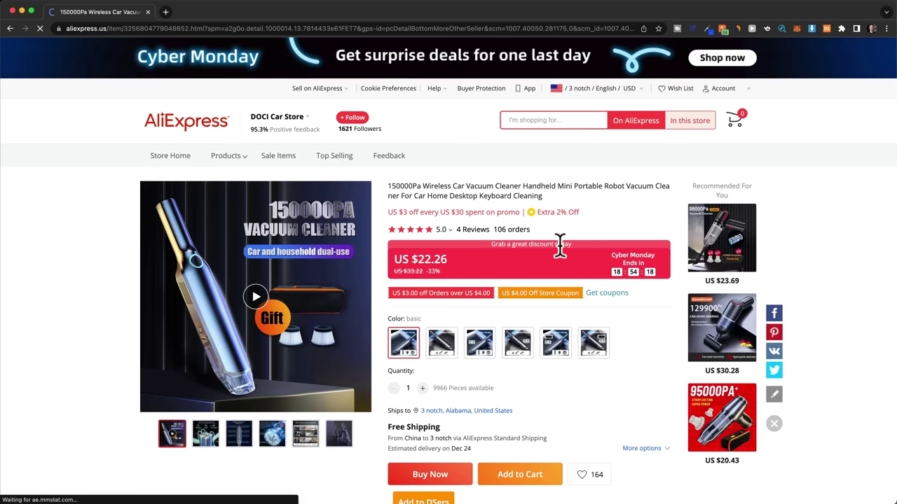
pyautogui.scroll(-15, 721, 336)
pyautogui.click(709, 339)
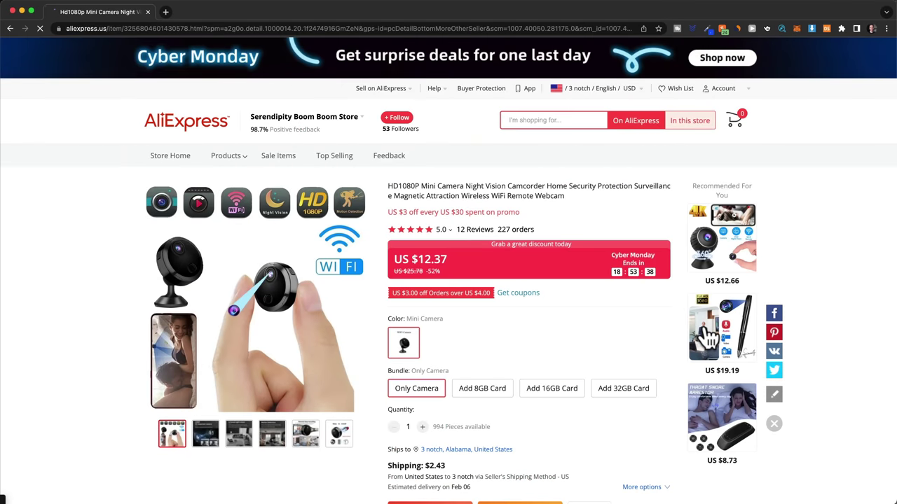
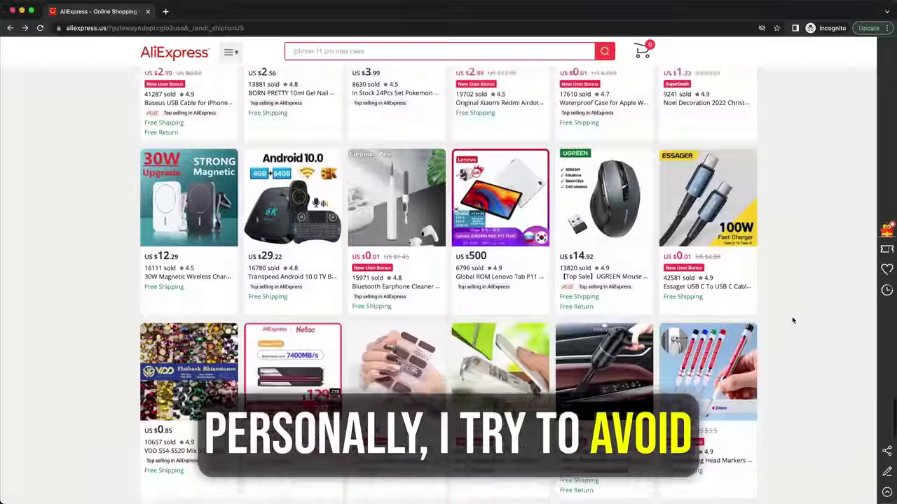
# Scroll through the CJ Dropshipping and Zendrop supplier homepages
pyautogui.scroll(-3, 793, 321)
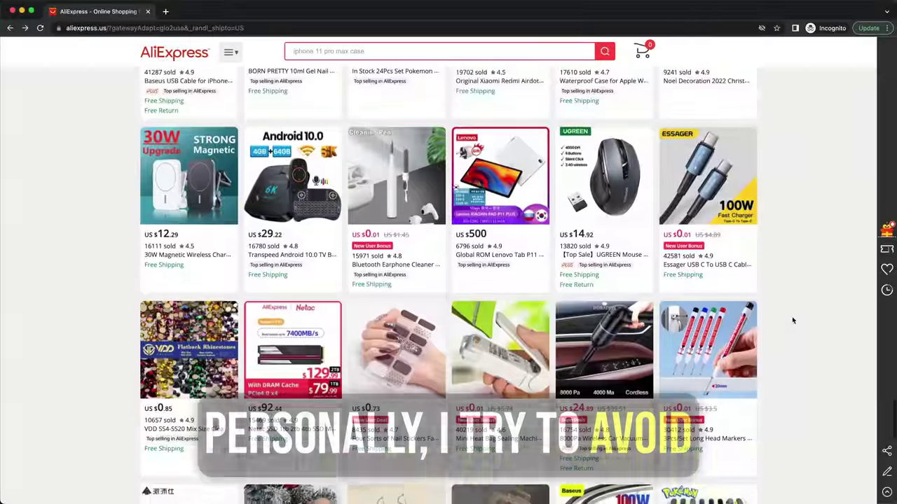
pyautogui.scroll(-4, 792, 321)
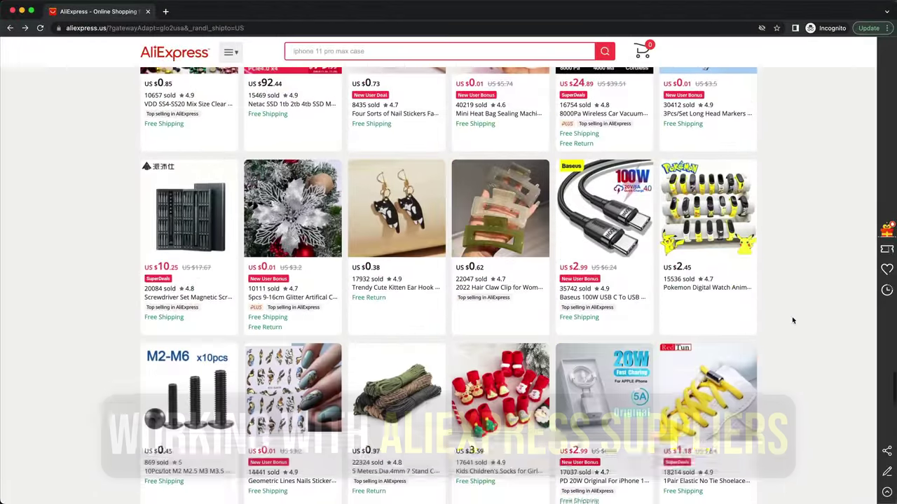
pyautogui.scroll(-3, 792, 321)
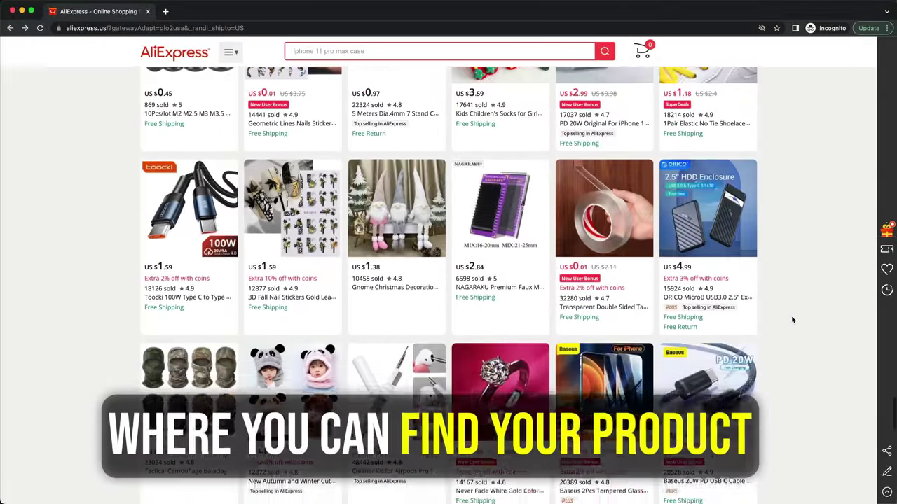
pyautogui.scroll(-2, 793, 321)
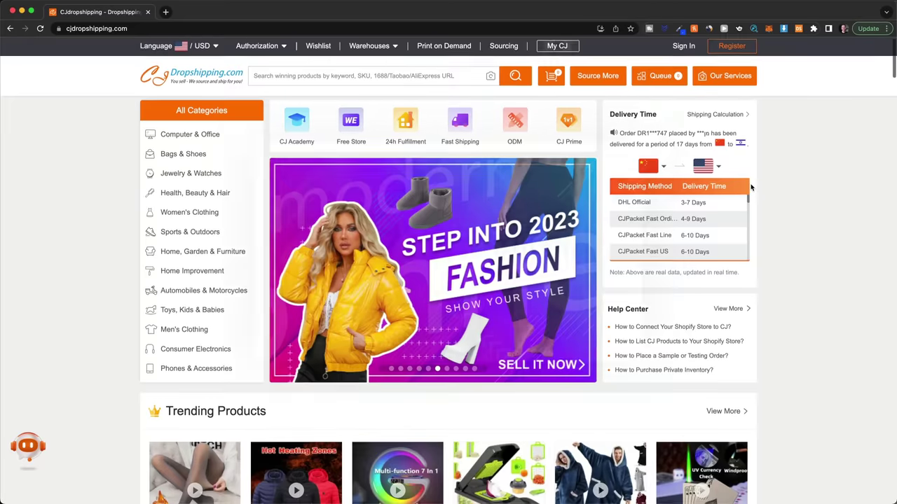
pyautogui.scroll(-2, 751, 187)
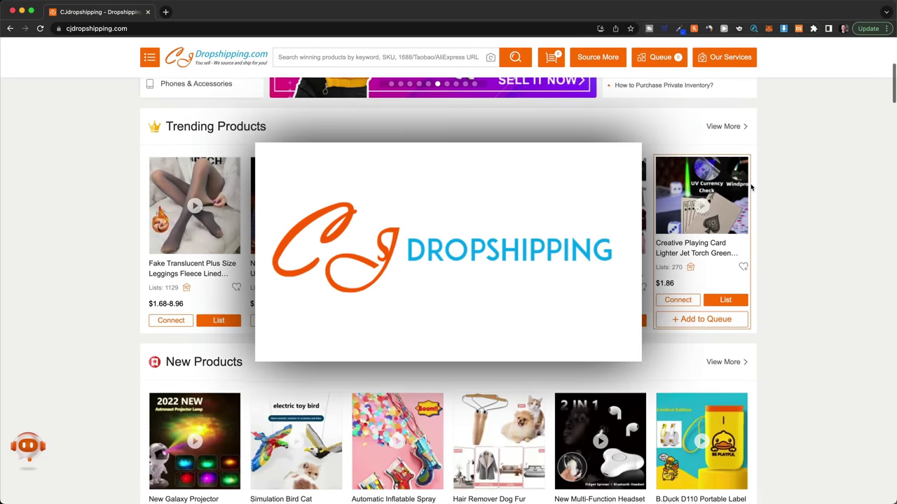
pyautogui.scroll(-10, 752, 187)
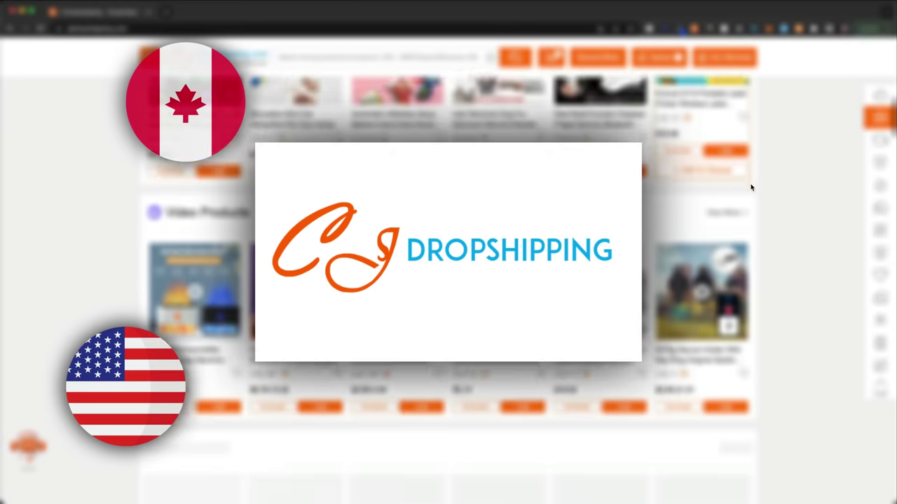
pyautogui.scroll(-8, 751, 187)
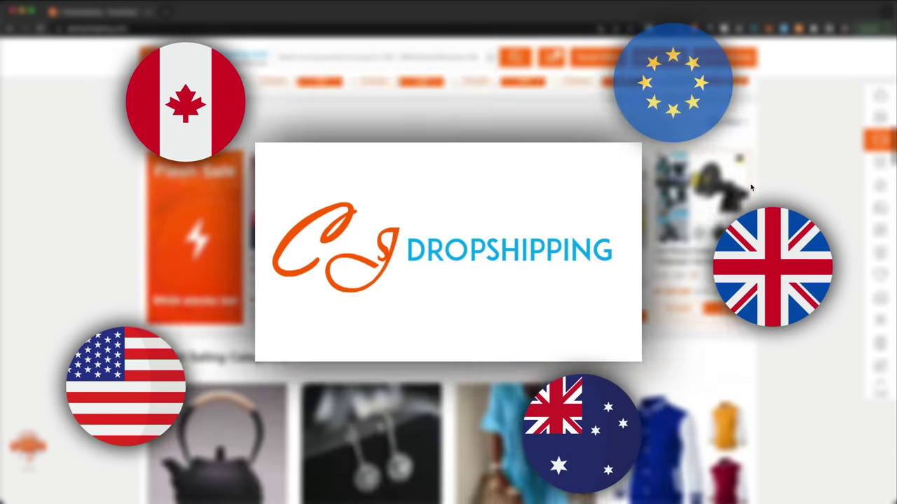
pyautogui.scroll(-4, 751, 187)
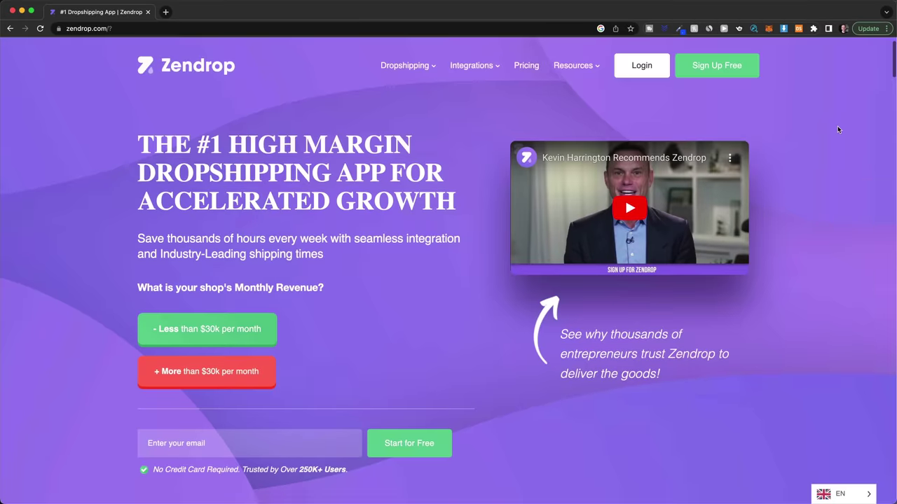
# Look over Spocket and BigBuy, then begin the AliExpress message to Reup Official Store
pyautogui.scroll(-5, 837, 126)
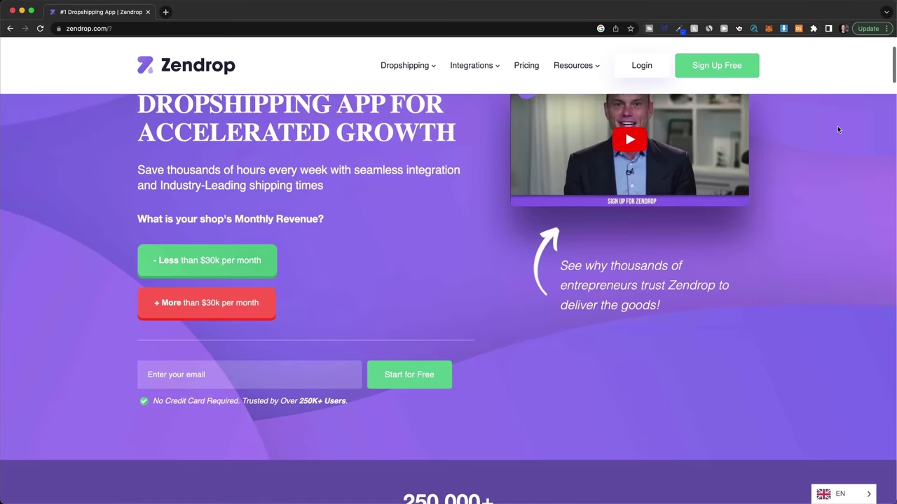
pyautogui.scroll(-10, 838, 128)
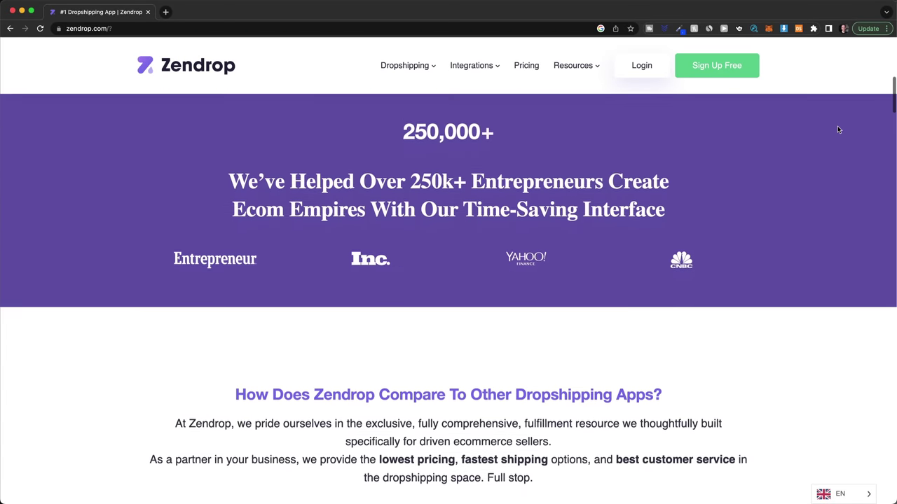
pyautogui.scroll(-10, 838, 129)
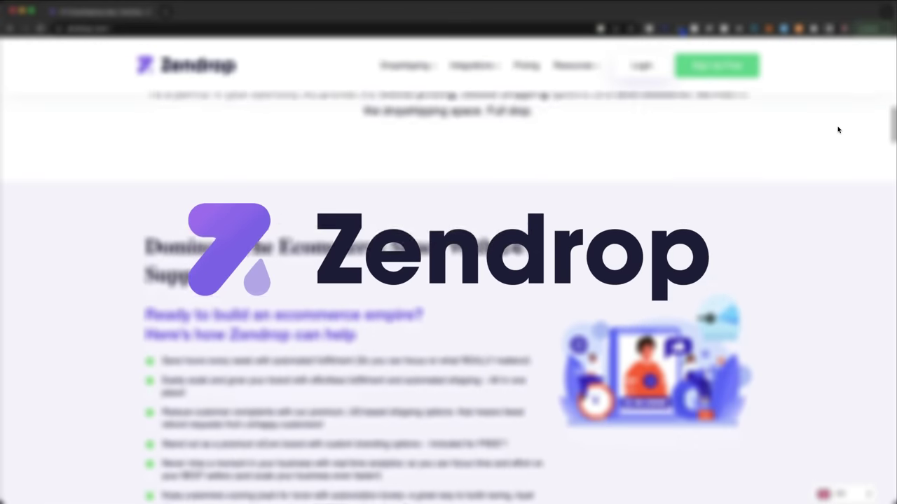
pyautogui.scroll(-9, 838, 130)
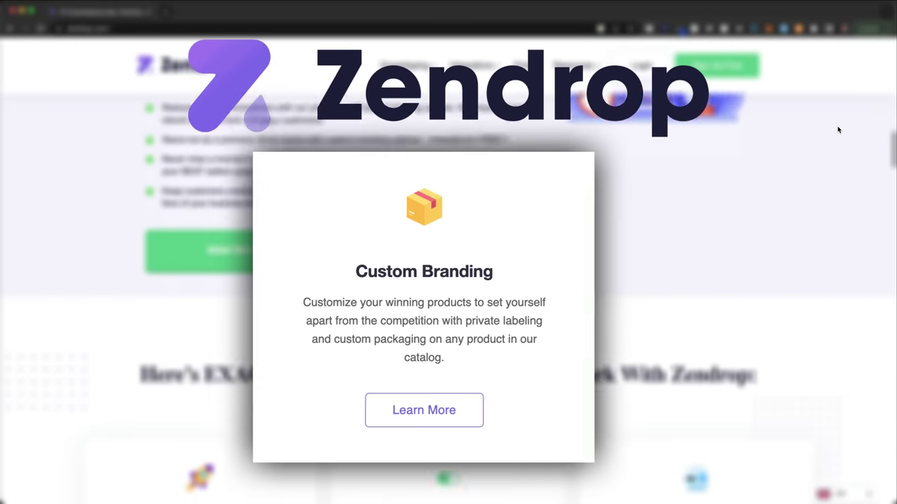
pyautogui.scroll(-10, 838, 130)
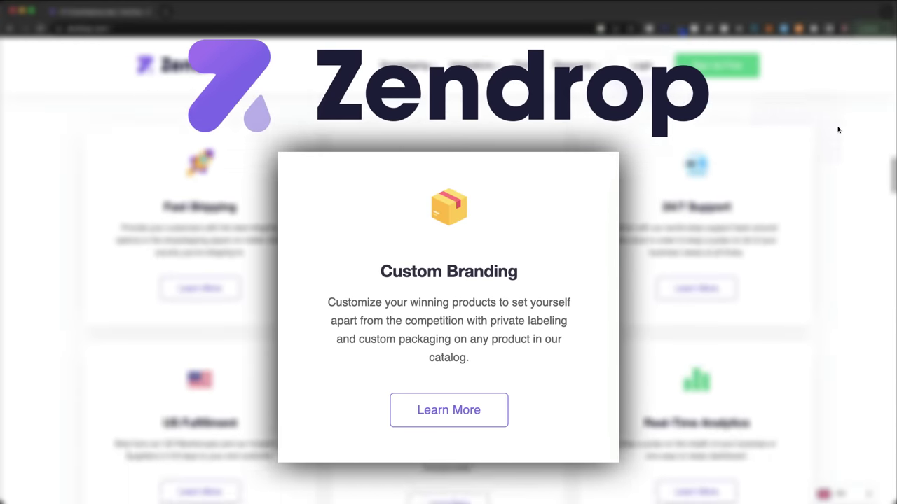
pyautogui.scroll(-5, 838, 130)
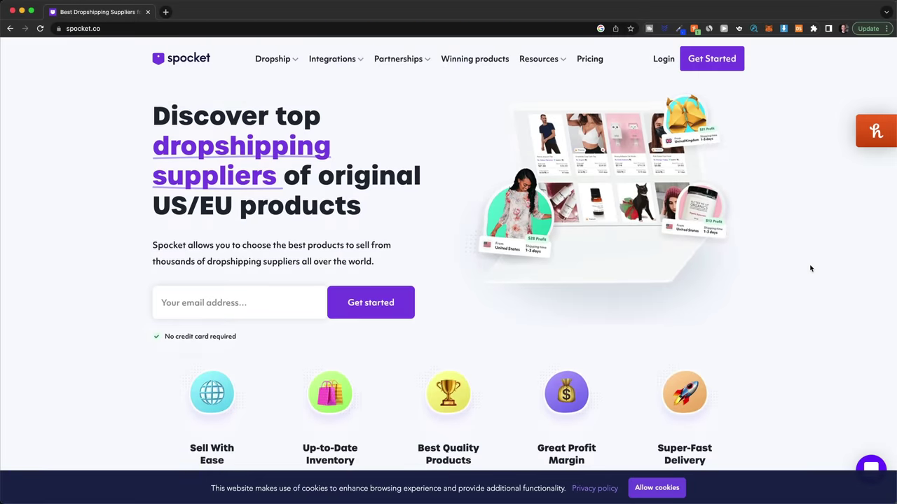
pyautogui.scroll(-4, 810, 267)
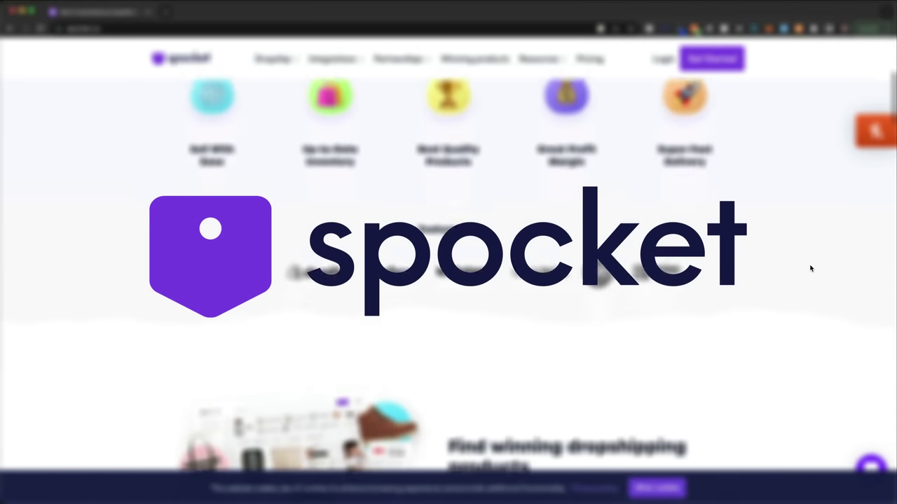
pyautogui.scroll(-8, 810, 269)
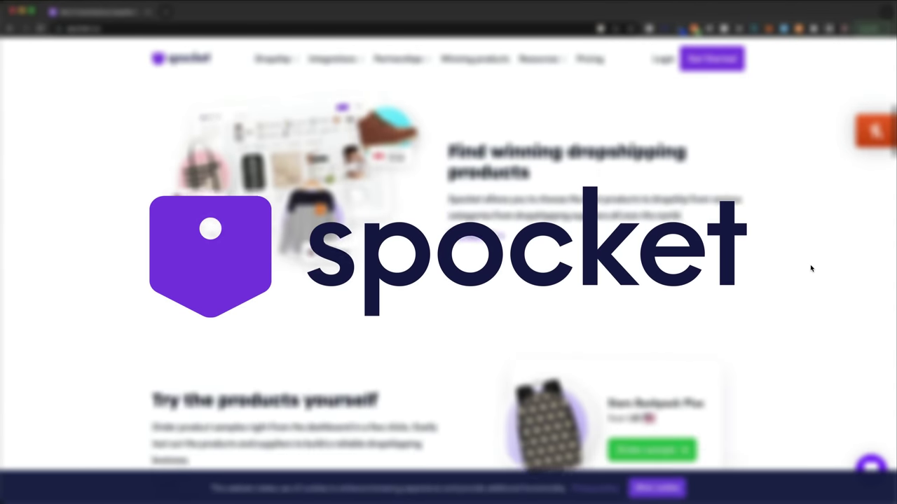
pyautogui.scroll(-1, 811, 268)
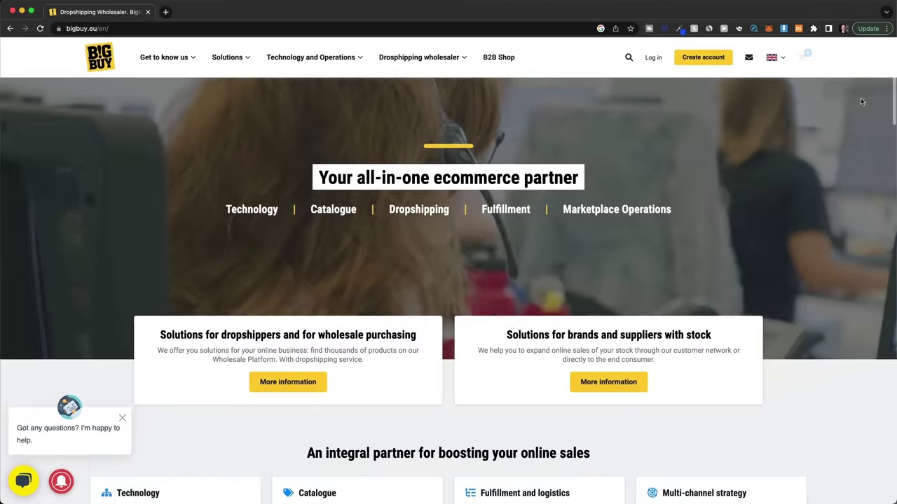
pyautogui.scroll(-4, 861, 100)
pyautogui.scroll(-4, 861, 102)
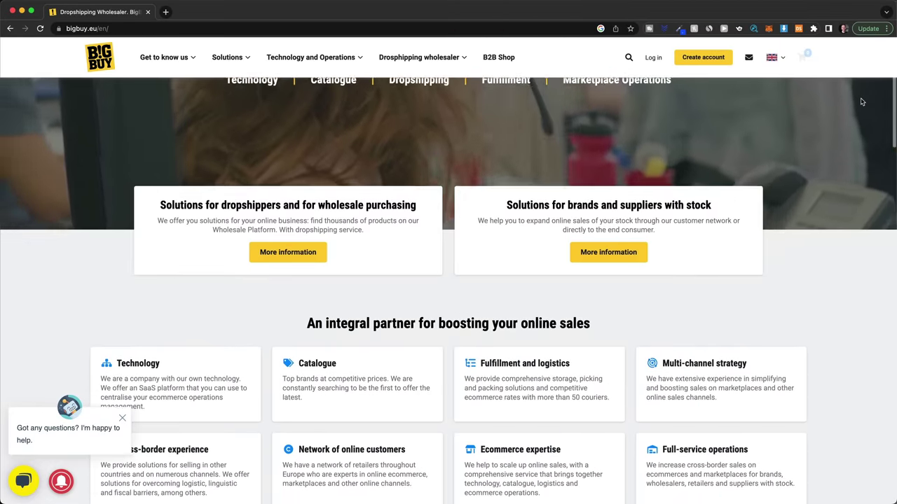
pyautogui.scroll(-9, 861, 101)
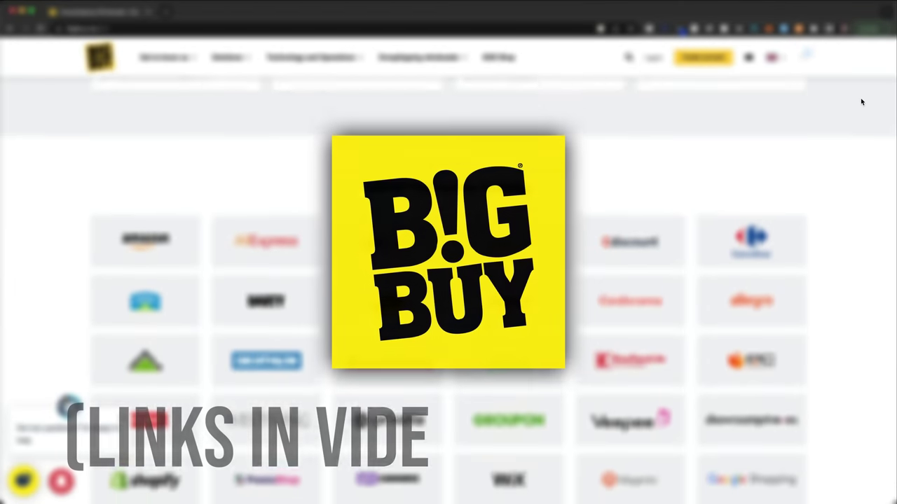
pyautogui.scroll(-14, 862, 101)
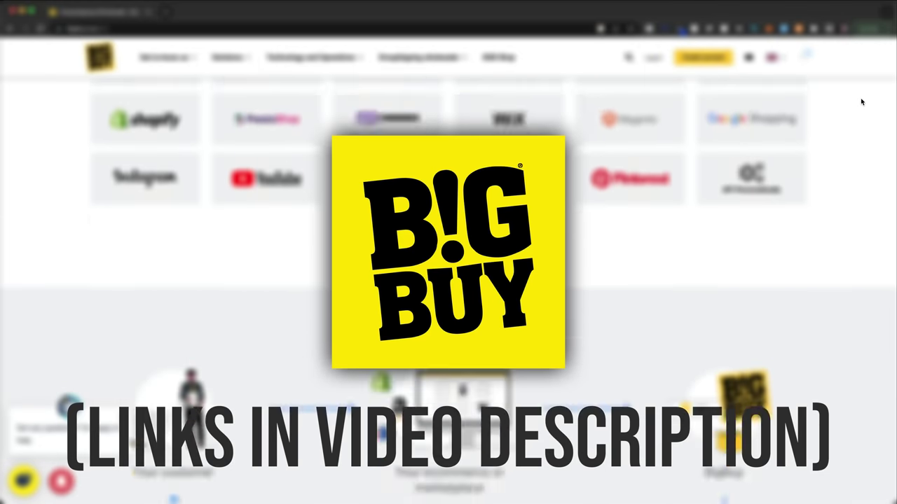
pyautogui.scroll(-5, 862, 102)
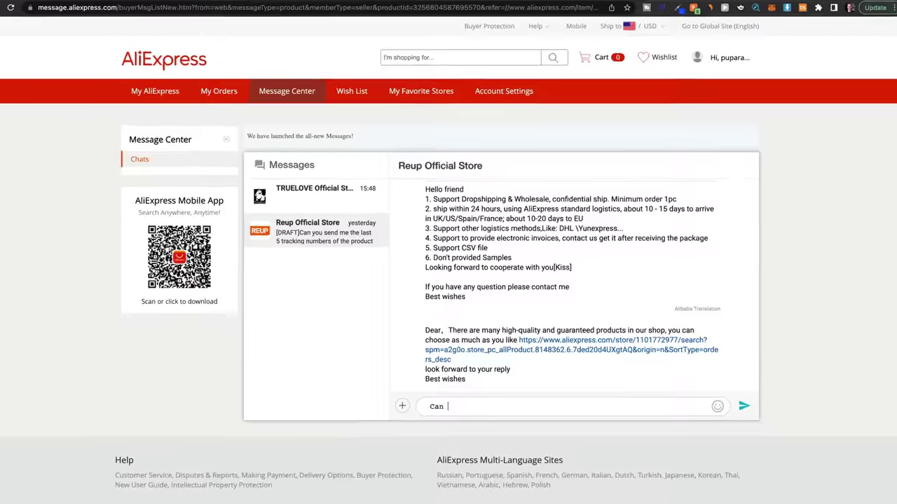
pyautogui.write('you send me the last 5 tracking numbers of produc')
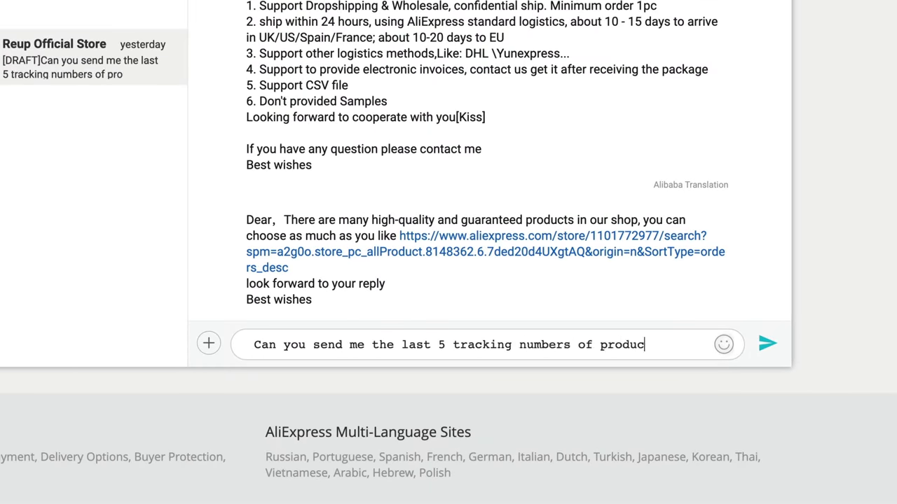
pyautogui.write(' you shipped to the US?')
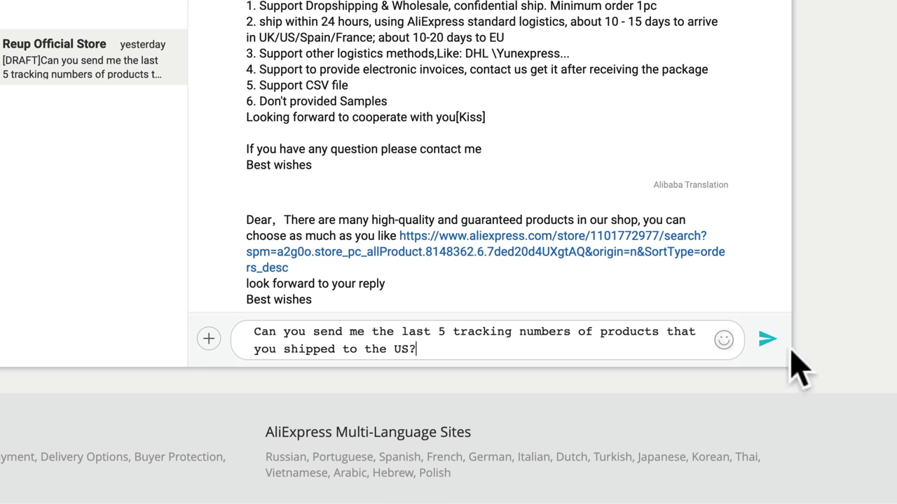
# Send Reup Official Store the request for its last 5 US tracking numbers
pyautogui.click(768, 340)
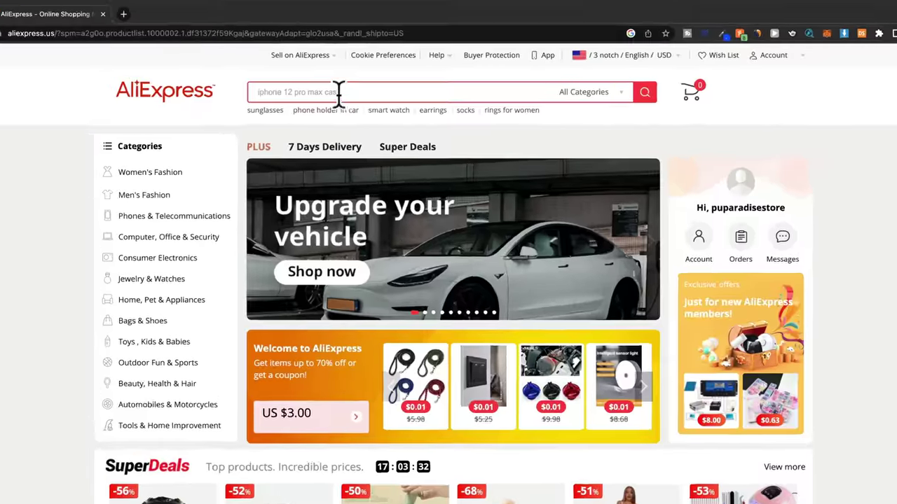
# Search AliExpress for 'no pull dog harness' and open the top result sorted by orders
pyautogui.write('no pull dog harness')
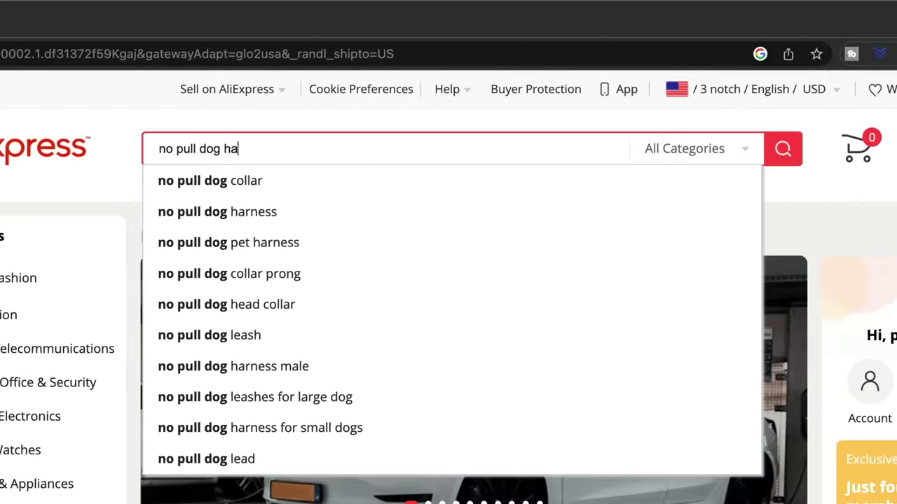
pyautogui.press('Return')
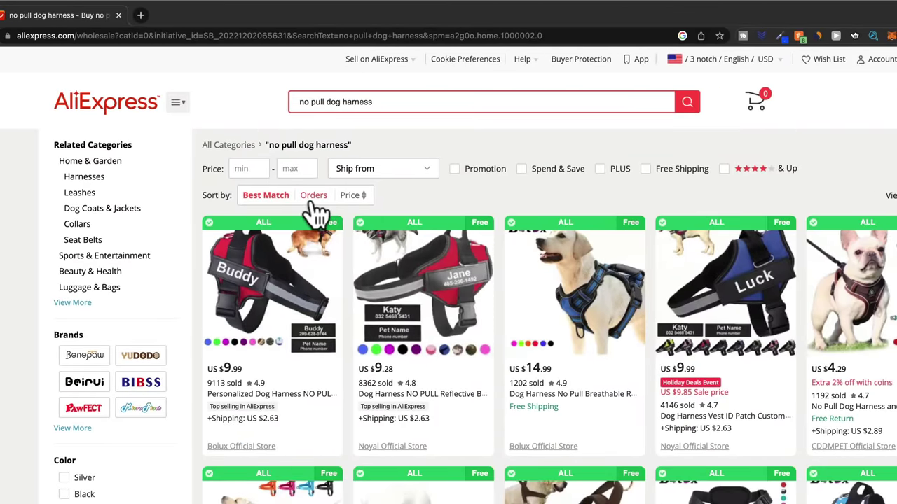
pyautogui.click(314, 200)
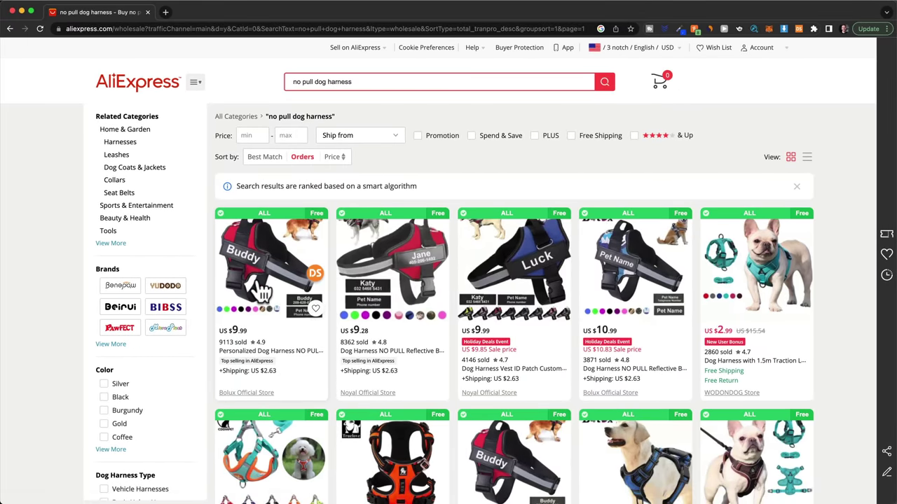
pyautogui.click(261, 290)
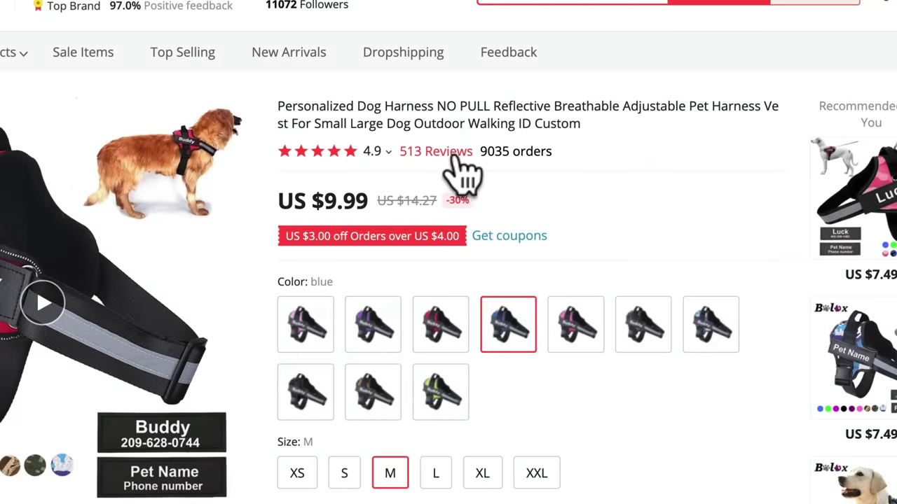
# Enlarge customer photos in the harness product's reviews
pyautogui.click(454, 155)
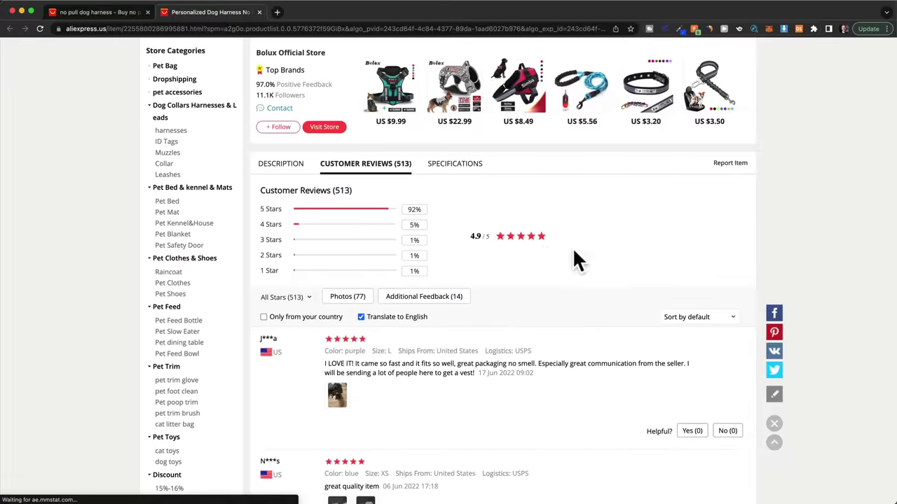
pyautogui.scroll(-1, 581, 284)
pyautogui.scroll(-10, 490, 273)
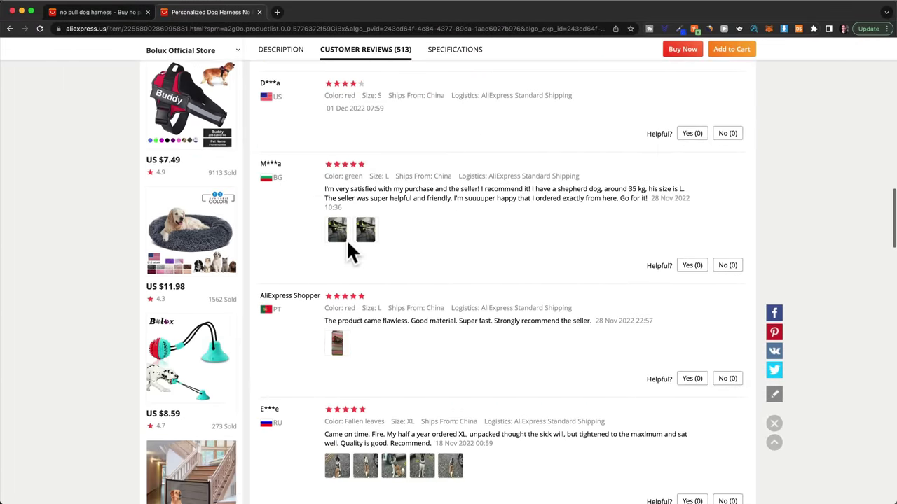
pyautogui.click(340, 231)
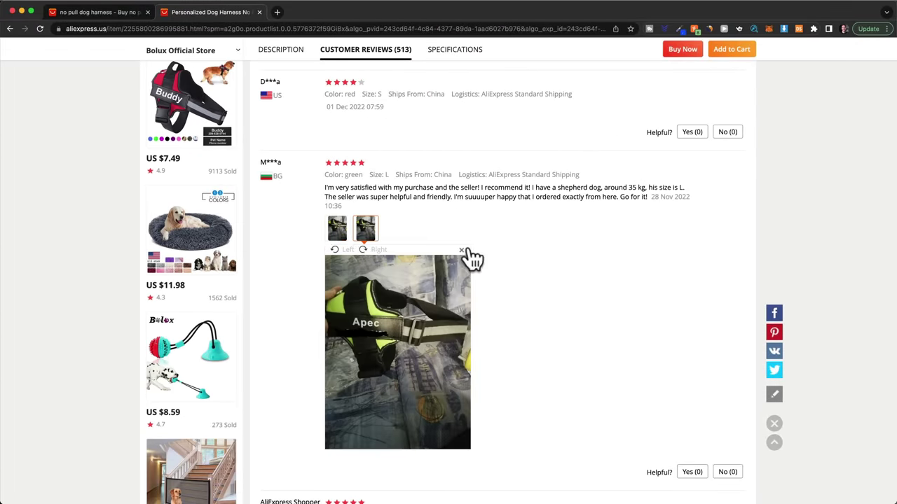
pyautogui.scroll(-5, 477, 258)
pyautogui.click(338, 273)
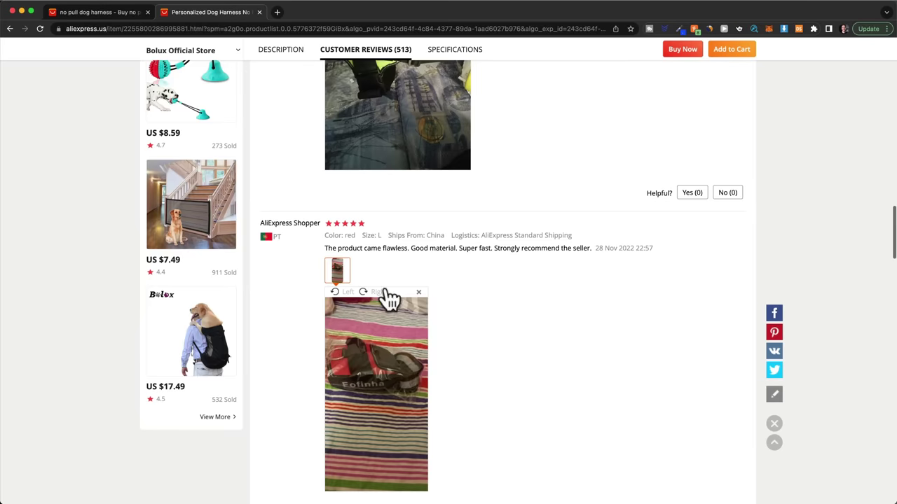
pyautogui.scroll(-6, 445, 301)
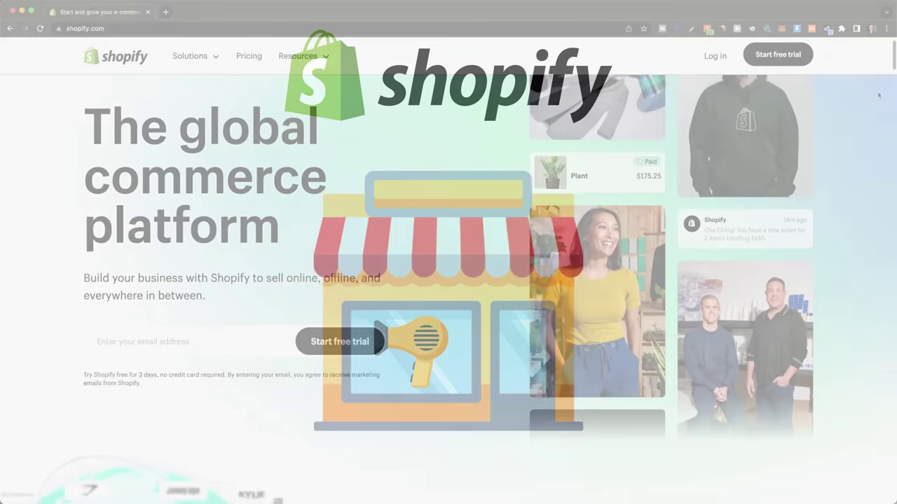
# Scroll down the shopify.com homepage before signing up for the free trial
pyautogui.scroll(-10, 878, 94)
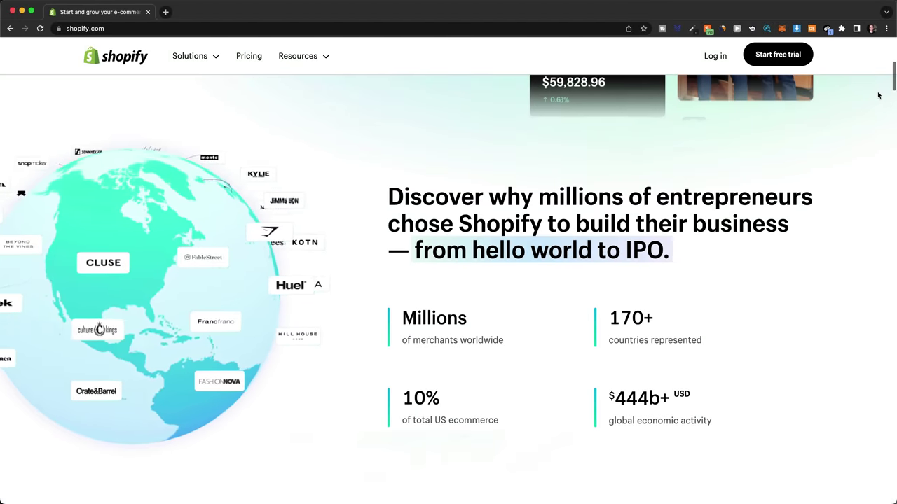
pyautogui.scroll(-5, 878, 95)
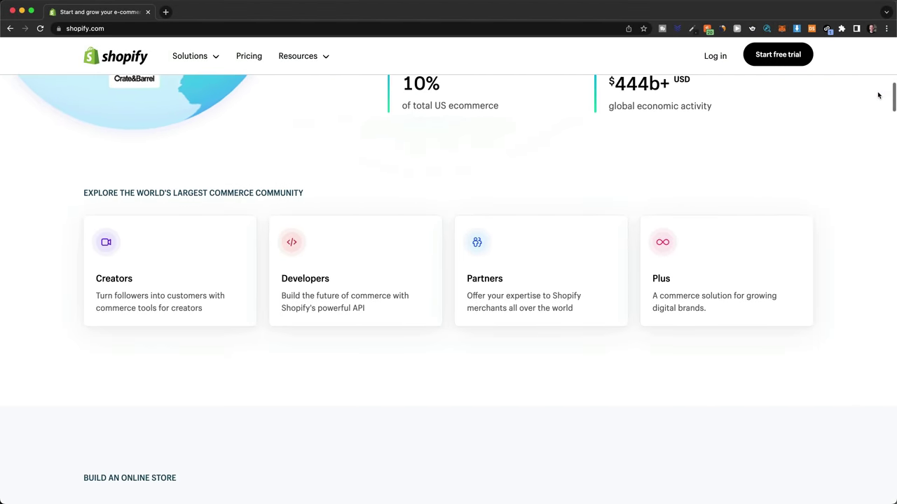
pyautogui.scroll(-8, 878, 94)
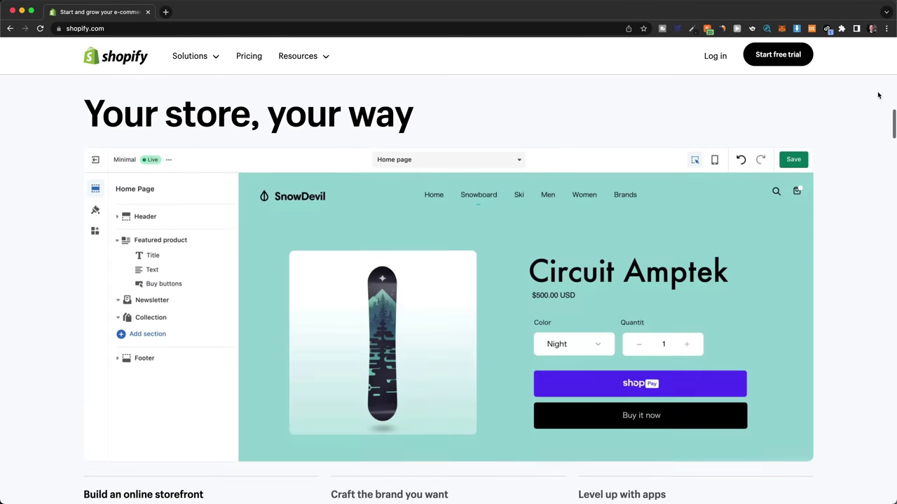
pyautogui.scroll(-4, 878, 95)
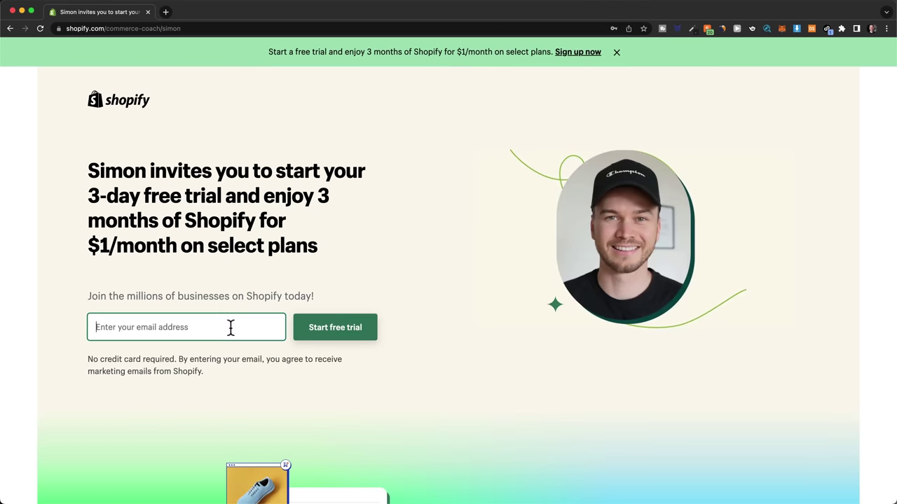
# Start the free trial with the entered email and skip the onboarding questions
pyautogui.click(335, 327)
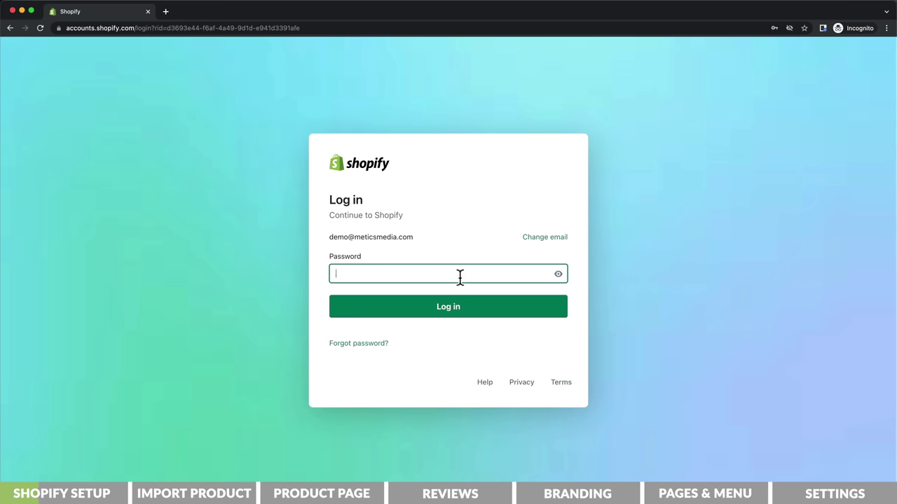
pyautogui.write('p')
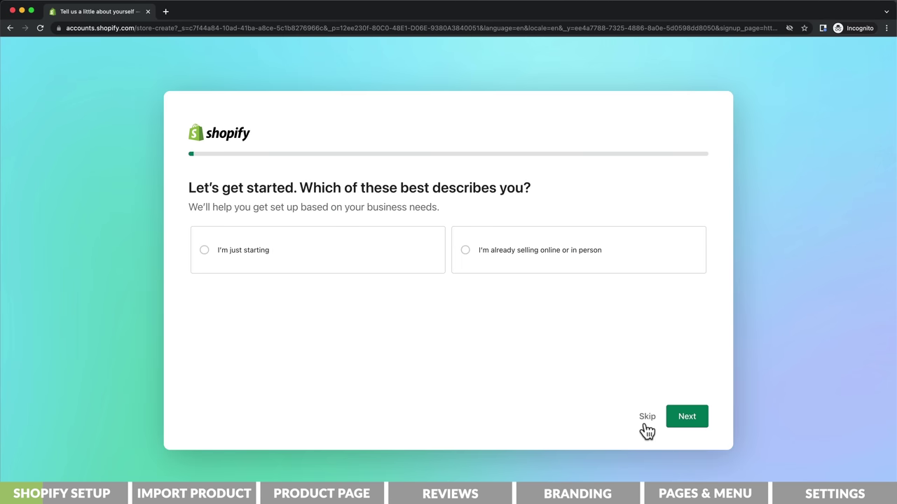
pyautogui.click(646, 419)
pyautogui.click(647, 420)
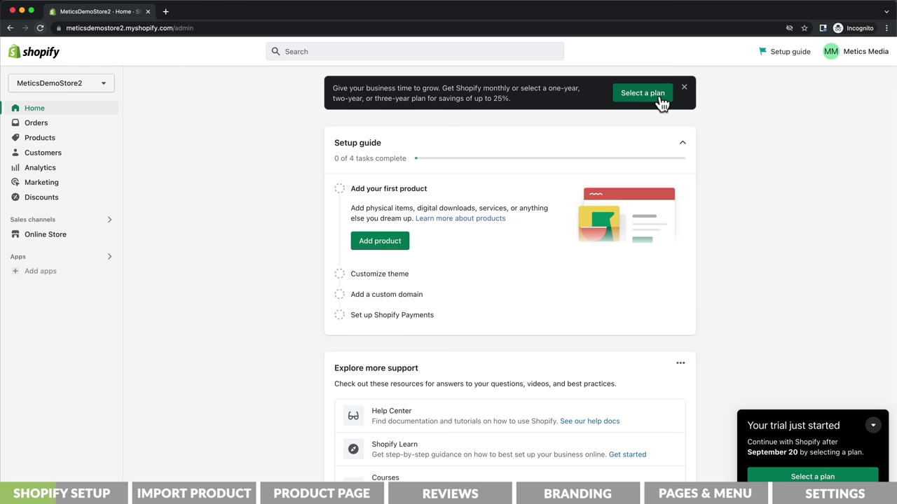
# Choose Basic Shopify on monthly billing, add a credit card and start the plan
pyautogui.click(657, 98)
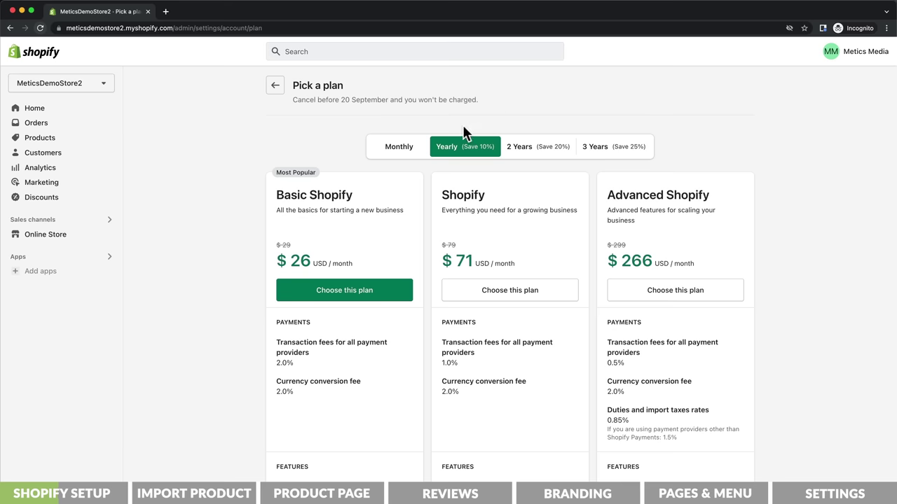
pyautogui.click(401, 146)
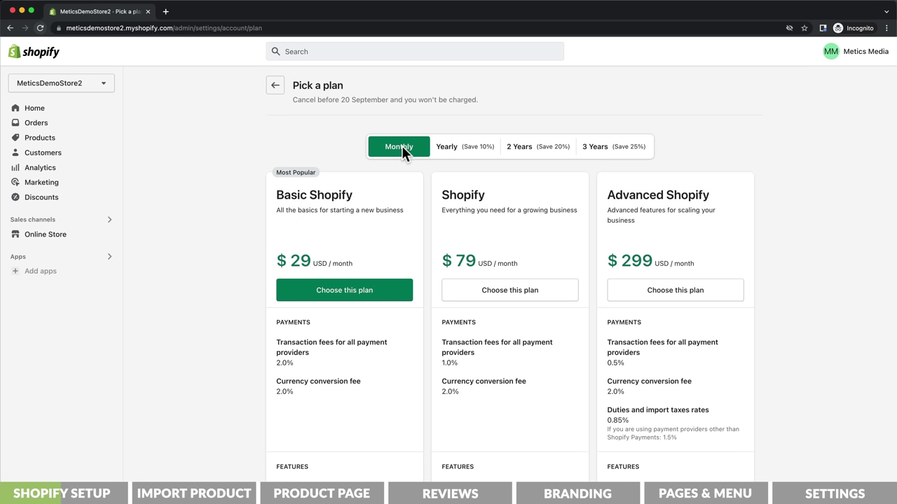
pyautogui.click(348, 304)
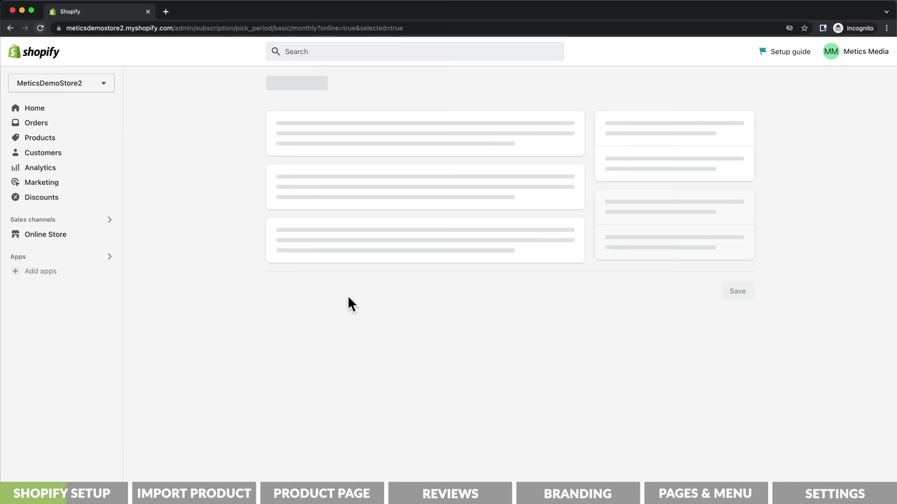
pyautogui.scroll(-2, 350, 329)
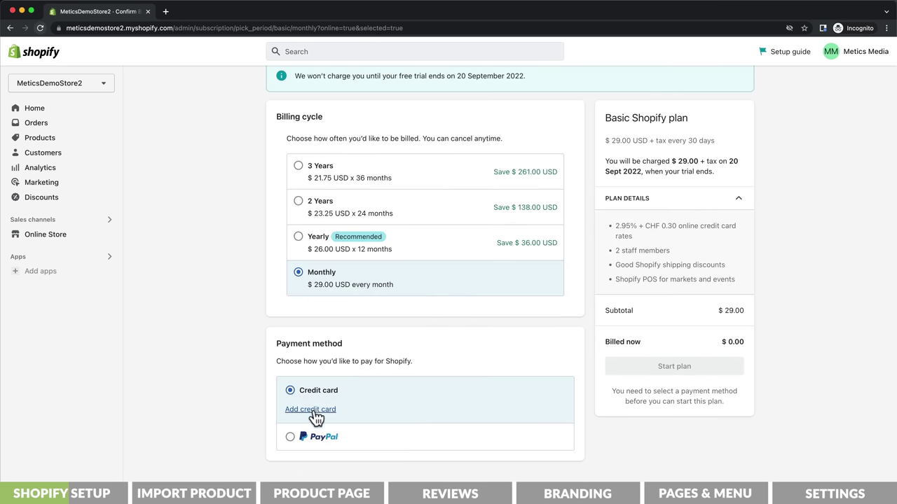
pyautogui.click(312, 412)
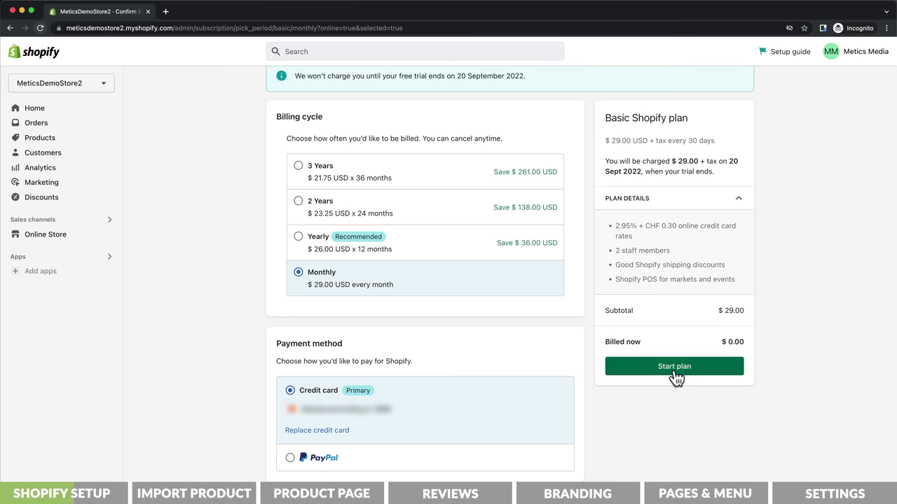
pyautogui.click(673, 367)
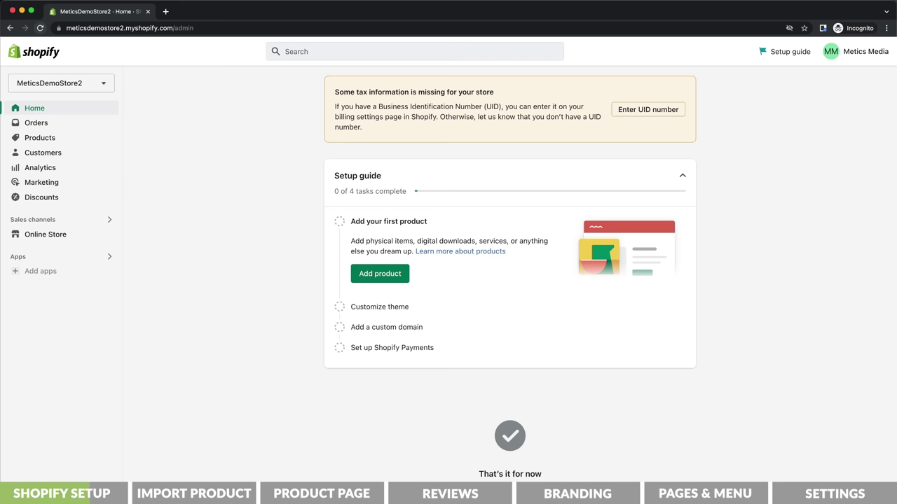
# Add the free Sense theme and publish it in place of Dawn
pyautogui.click(61, 237)
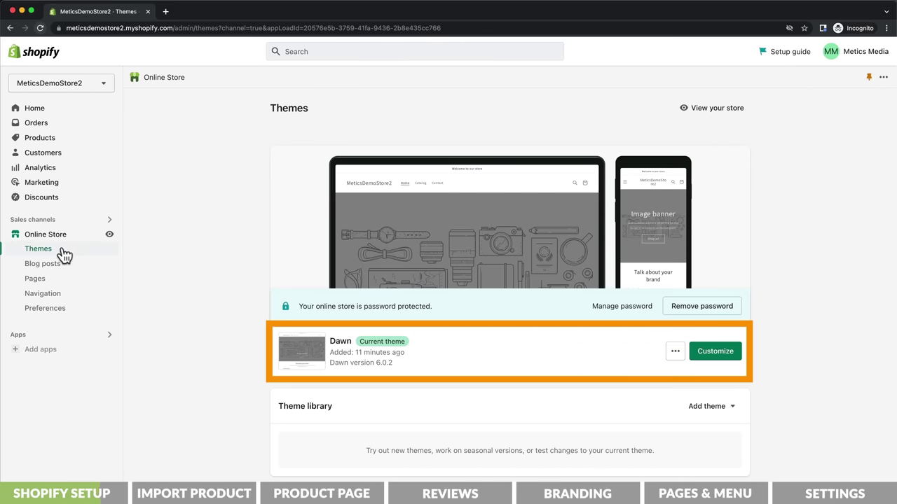
pyautogui.scroll(-5, 212, 298)
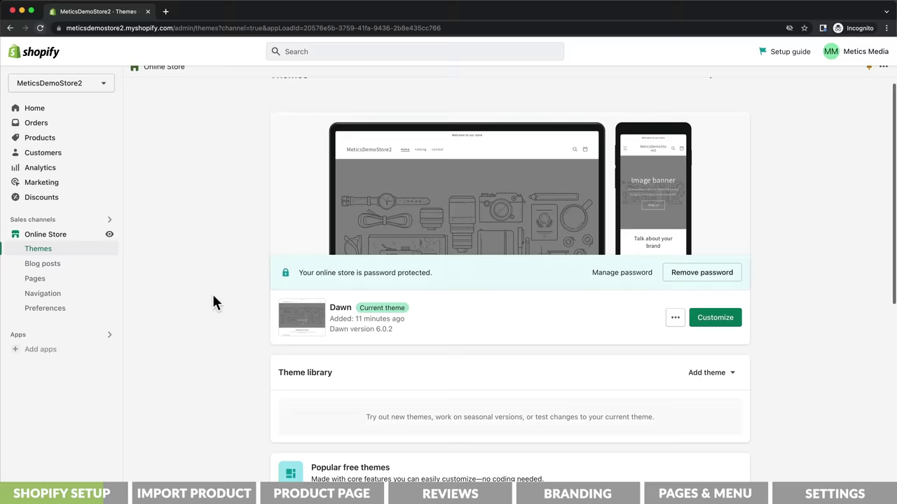
pyautogui.scroll(-2, 214, 300)
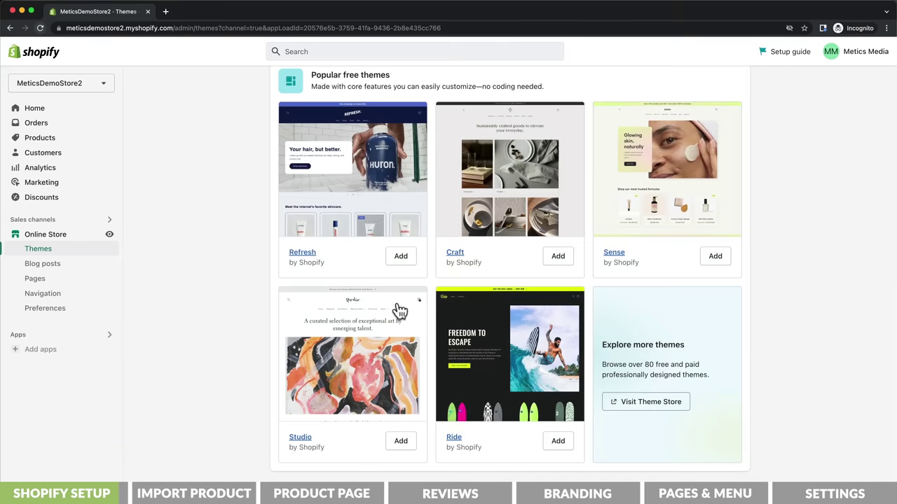
pyautogui.click(715, 258)
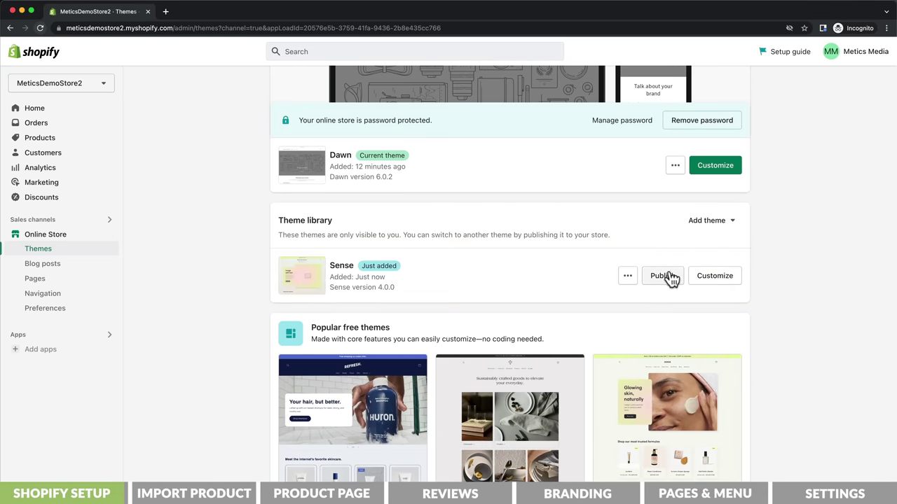
pyautogui.click(666, 275)
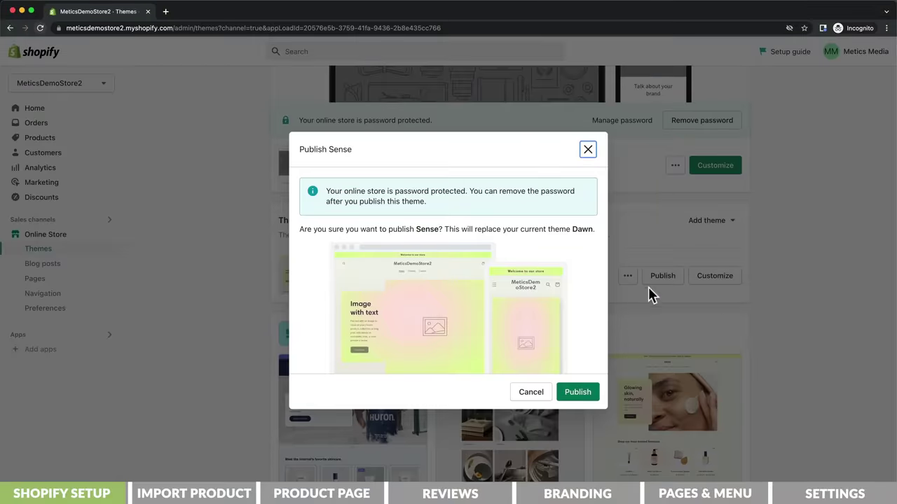
pyautogui.click(589, 395)
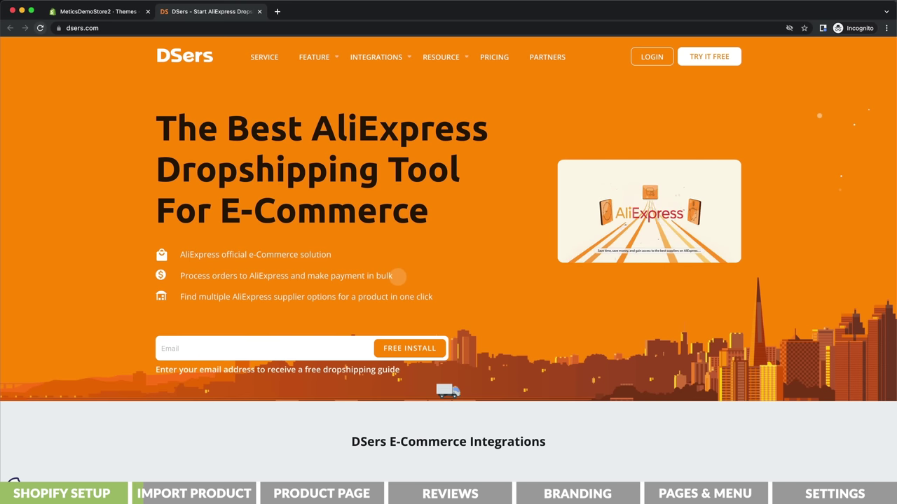
# Sign up for DSers through Shopify, install the app and pick the free Basic plan
pyautogui.click(727, 63)
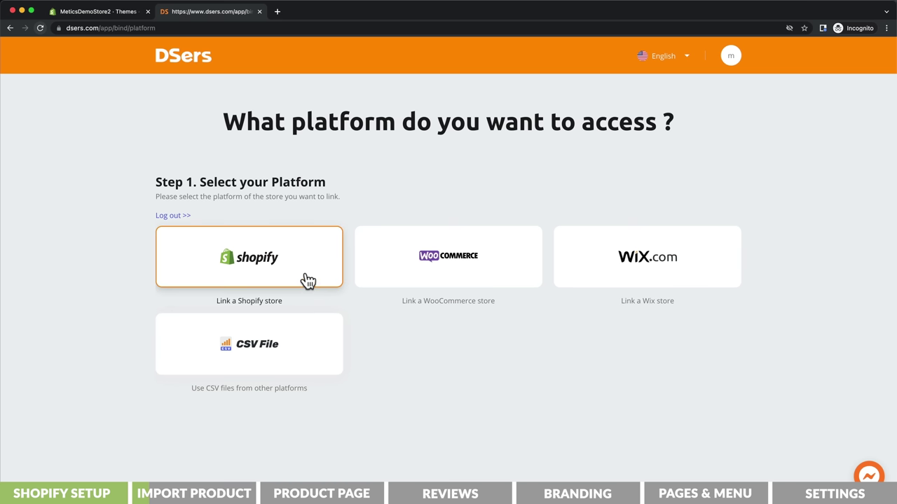
pyautogui.click(308, 280)
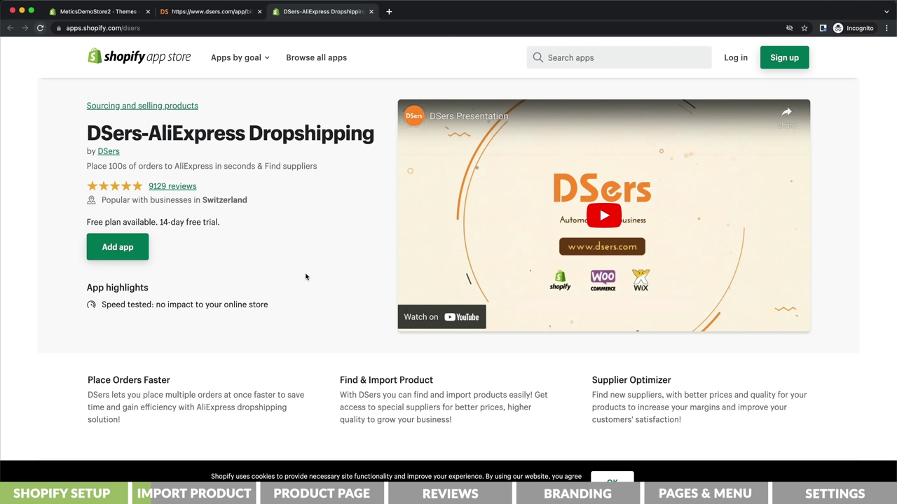
pyautogui.click(139, 258)
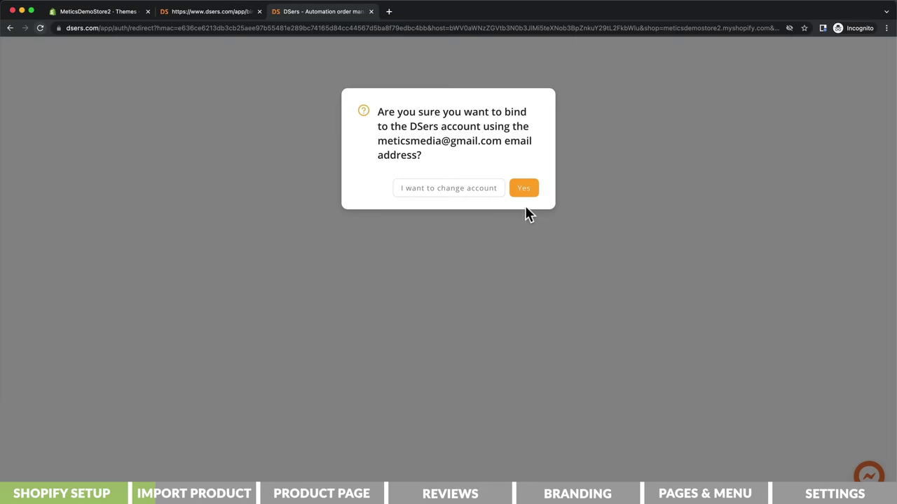
pyautogui.click(525, 195)
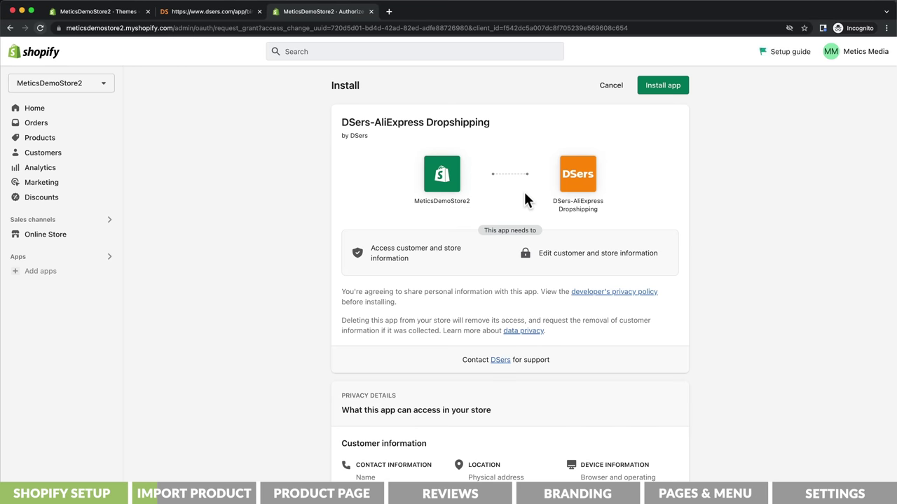
pyautogui.click(659, 90)
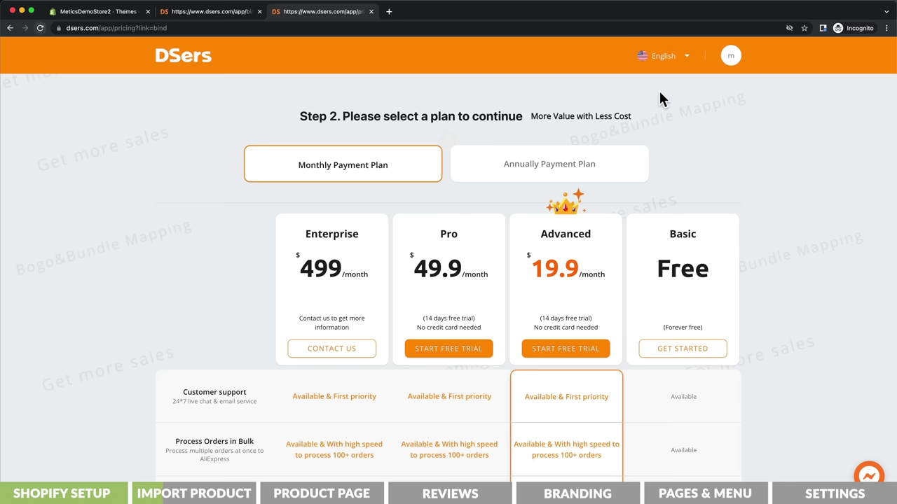
pyautogui.click(675, 346)
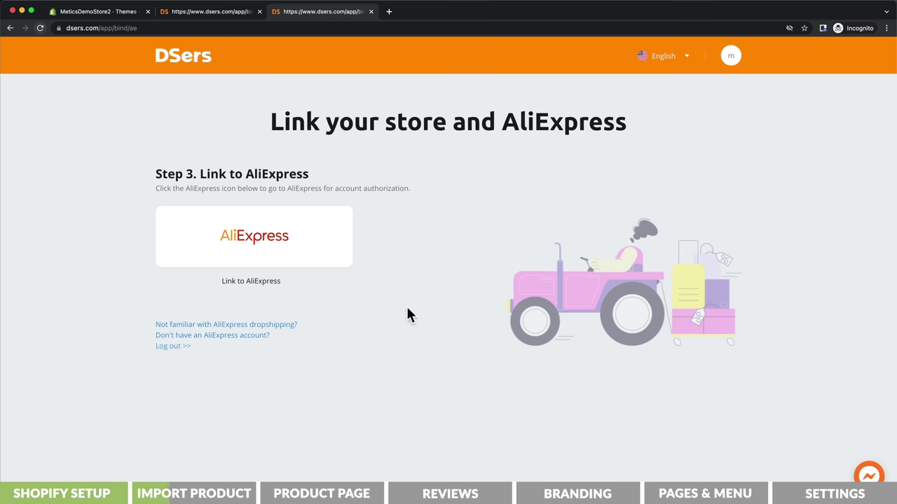
# Link AliExpress to DSers and step through the product-import tutorial
pyautogui.click(316, 261)
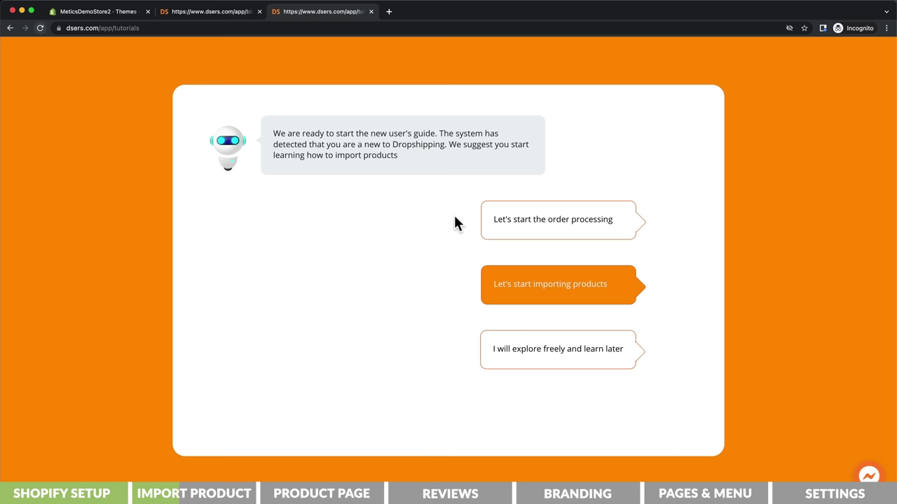
pyautogui.click(544, 293)
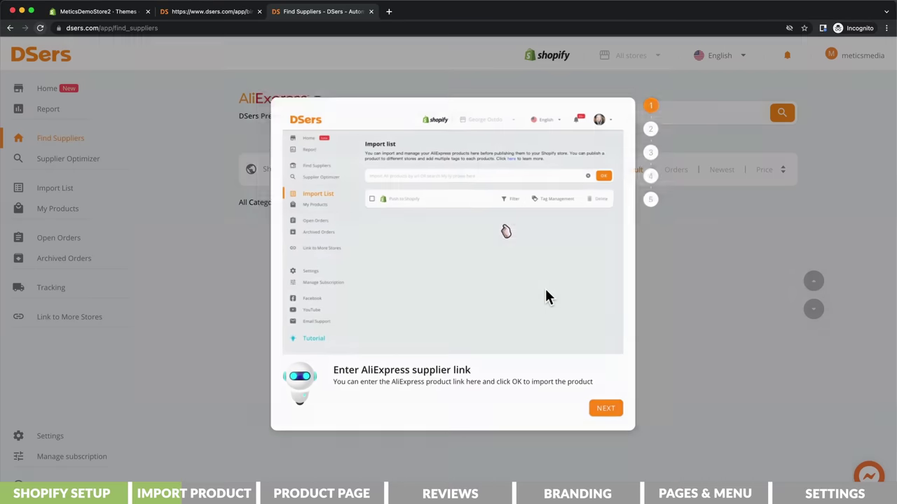
pyautogui.click(601, 414)
pyautogui.click(601, 414)
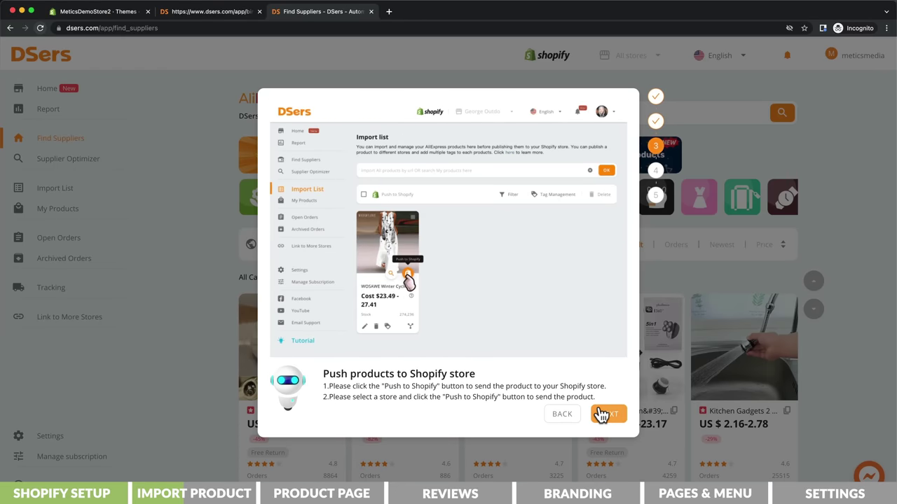
pyautogui.click(600, 414)
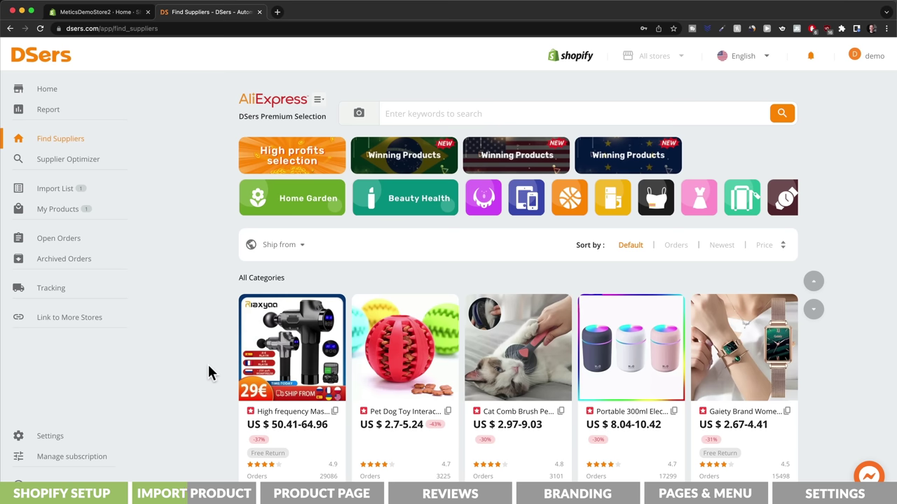
# Install the DSers AliExpress.com Product Importer extension from the Chrome Web Store
pyautogui.click(54, 92)
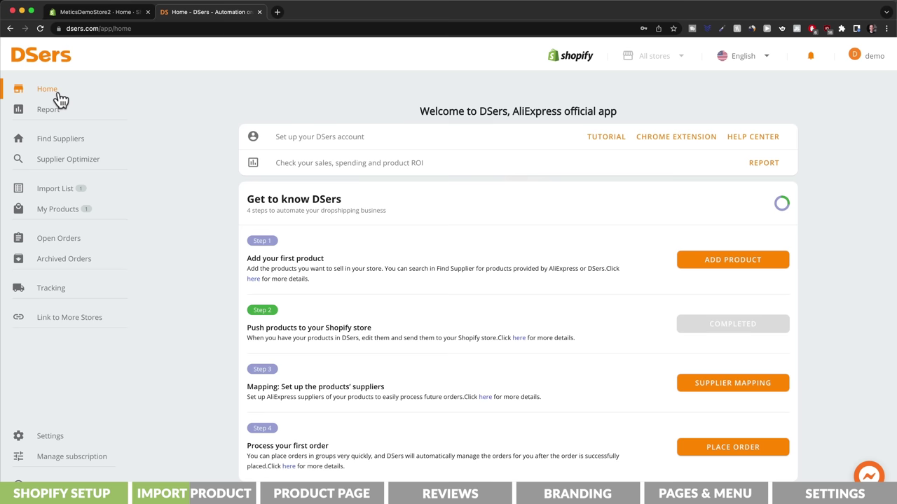
pyautogui.click(671, 138)
pyautogui.click(665, 126)
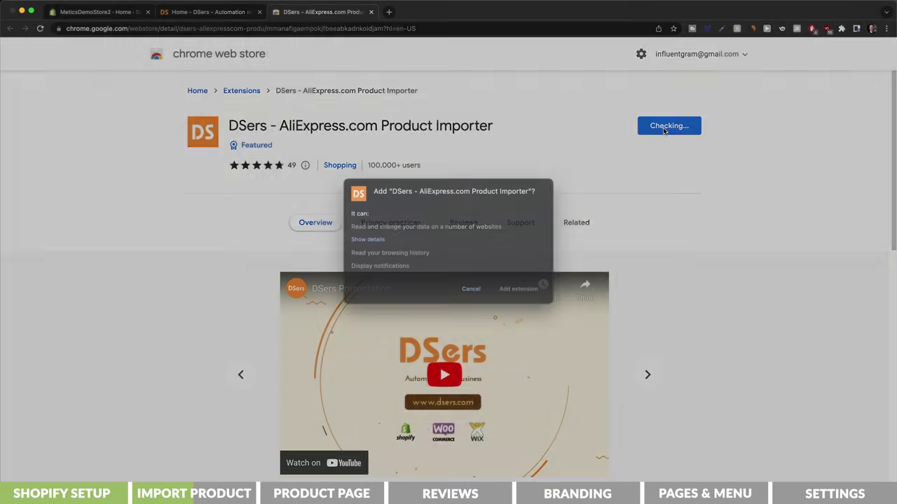
pyautogui.click(518, 300)
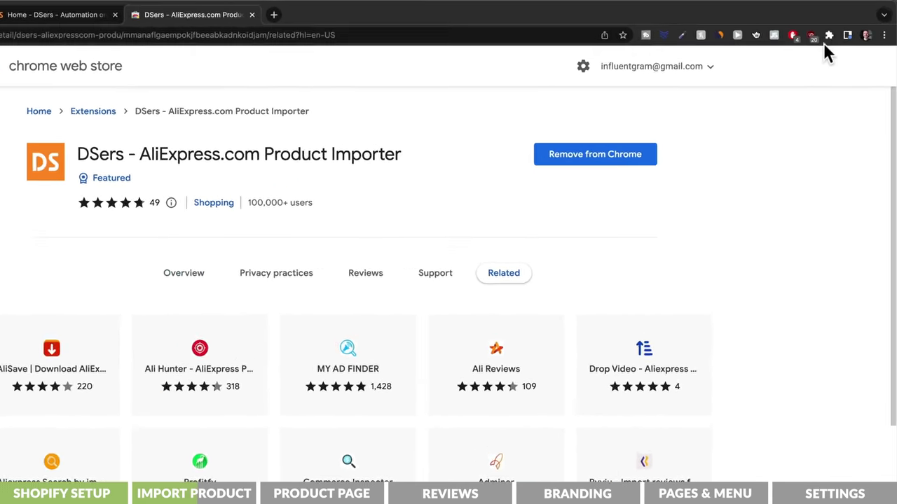
# Pin the DSers importer to the toolbar and open dsers.com from its popup
pyautogui.click(841, 30)
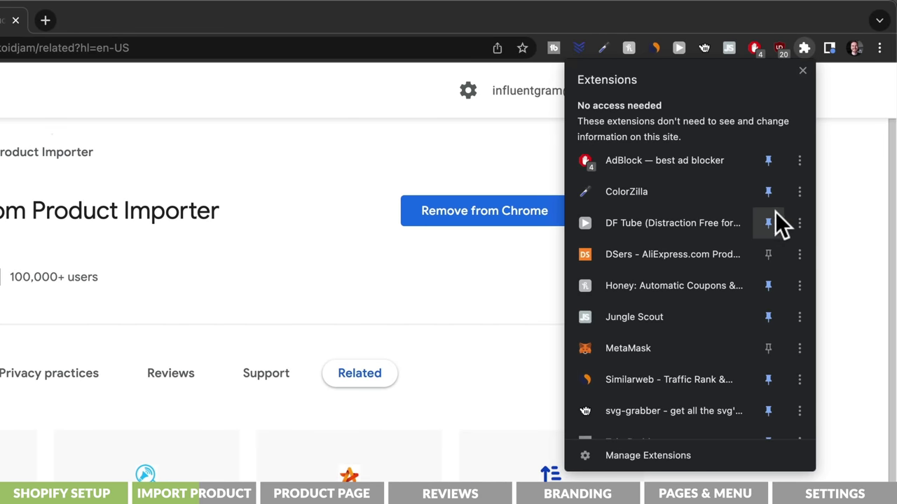
pyautogui.click(772, 254)
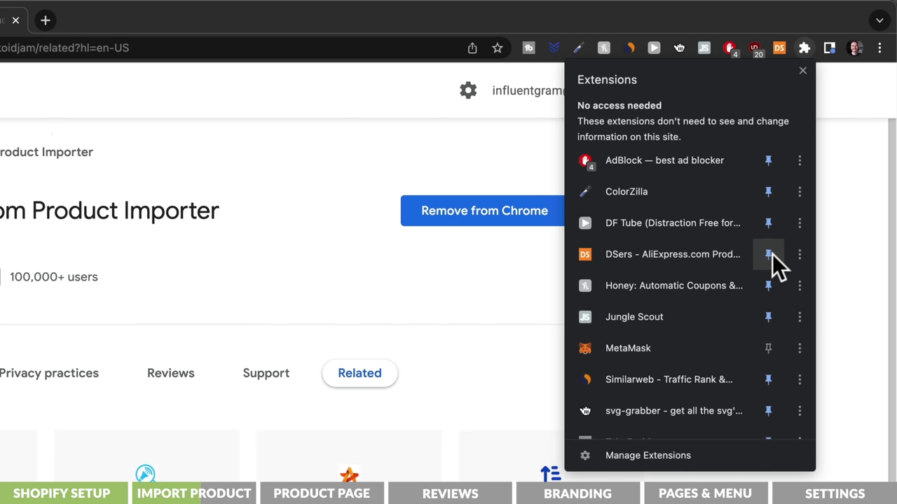
pyautogui.click(802, 70)
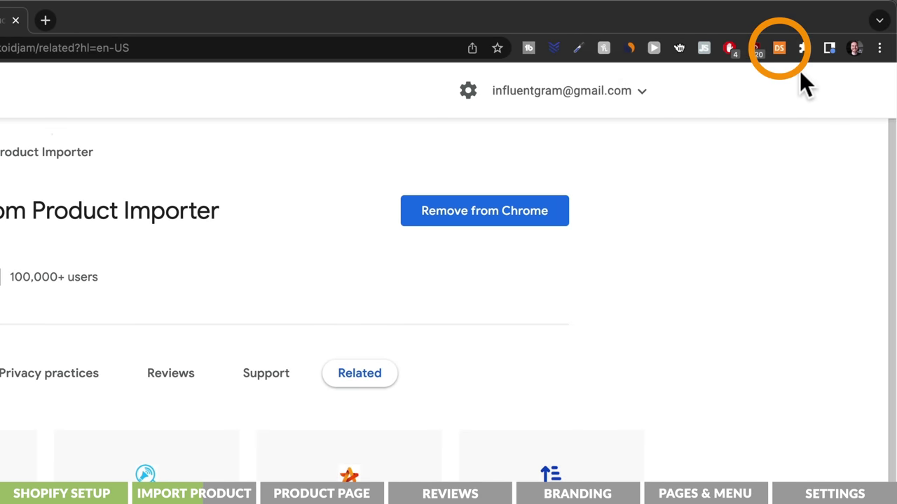
pyautogui.click(778, 47)
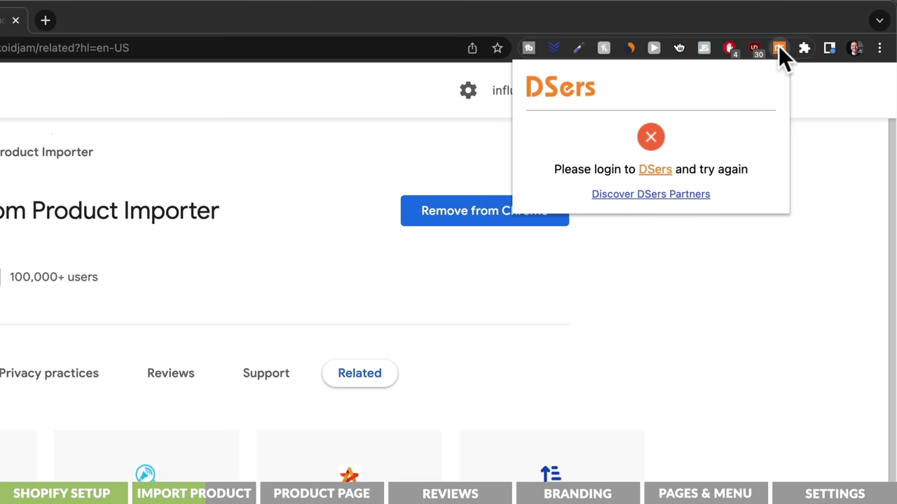
pyautogui.click(658, 170)
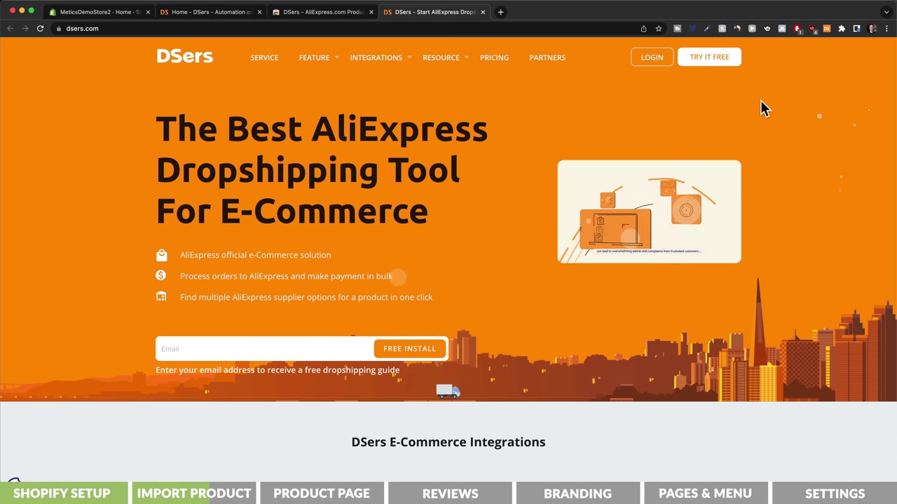
# Import the Mini Cooling Fan Foldable Neck Hanging Fan from AliExpress into DSers
pyautogui.click(663, 61)
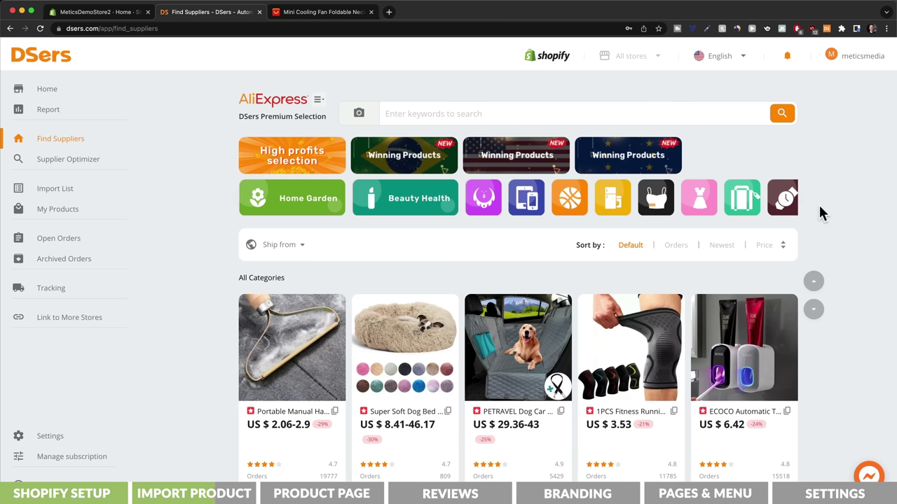
pyautogui.click(326, 14)
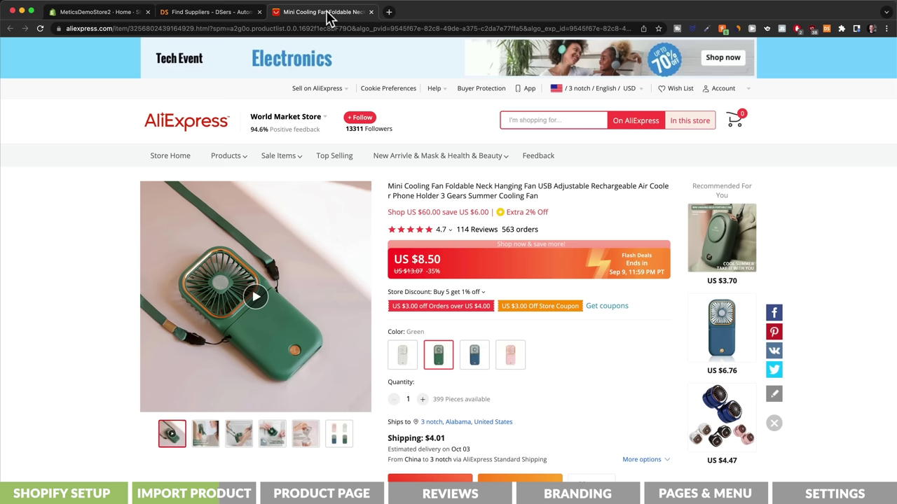
pyautogui.scroll(-3, 582, 194)
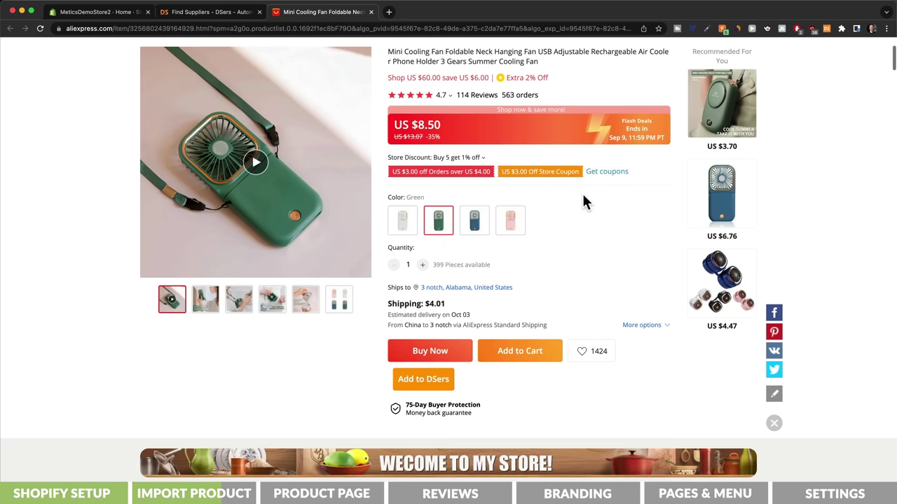
pyautogui.click(438, 388)
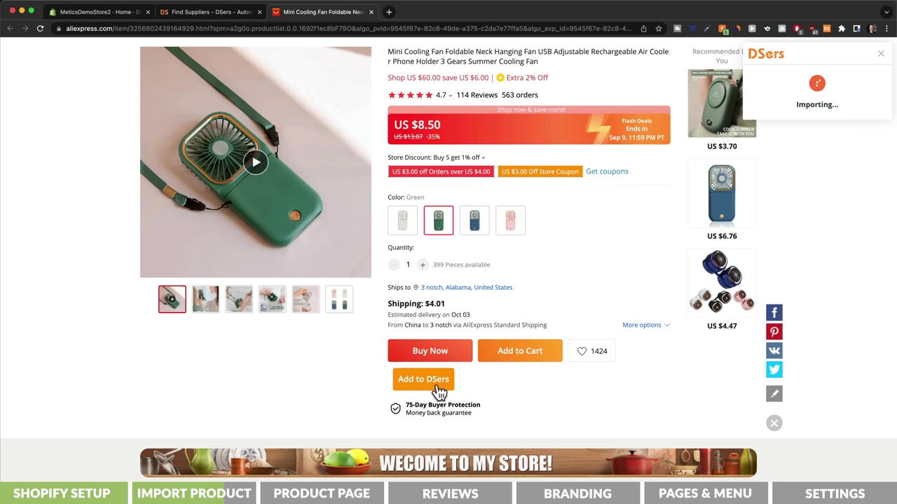
pyautogui.click(236, 16)
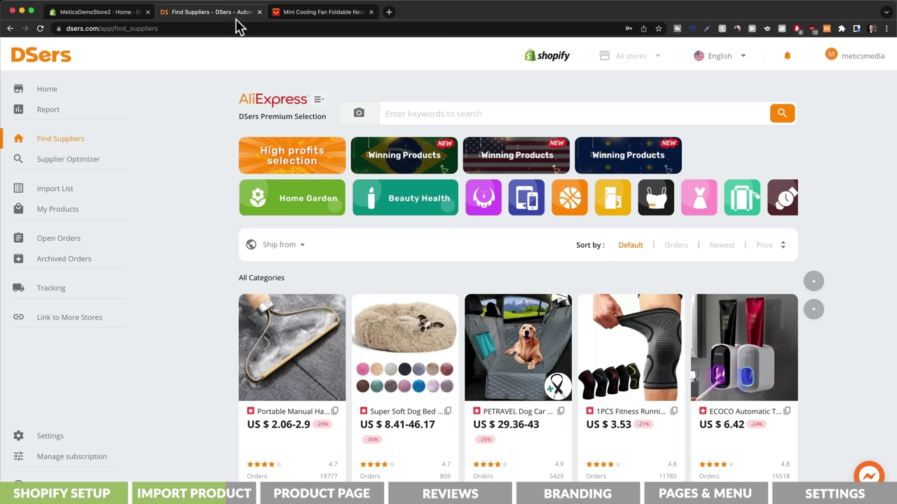
# Delete the China-shipped fan variants in the DSers Import List, keeping four $3.98 colours
pyautogui.click(78, 191)
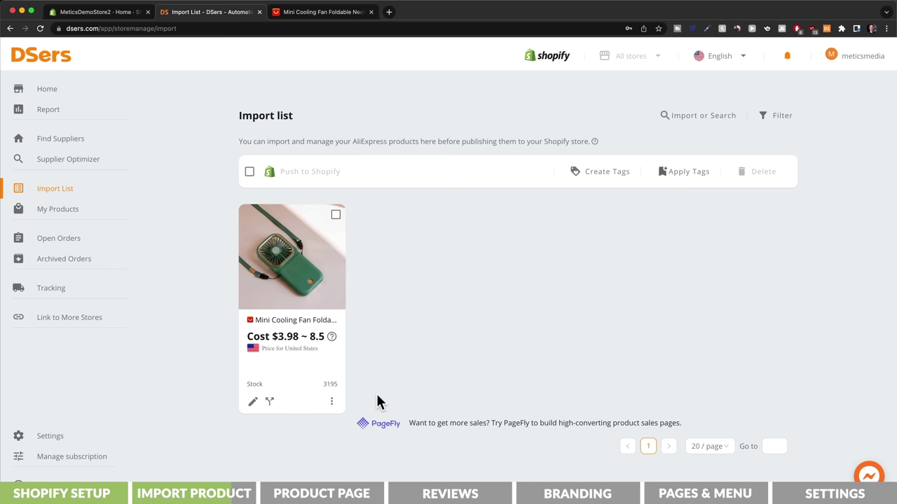
pyautogui.click(251, 402)
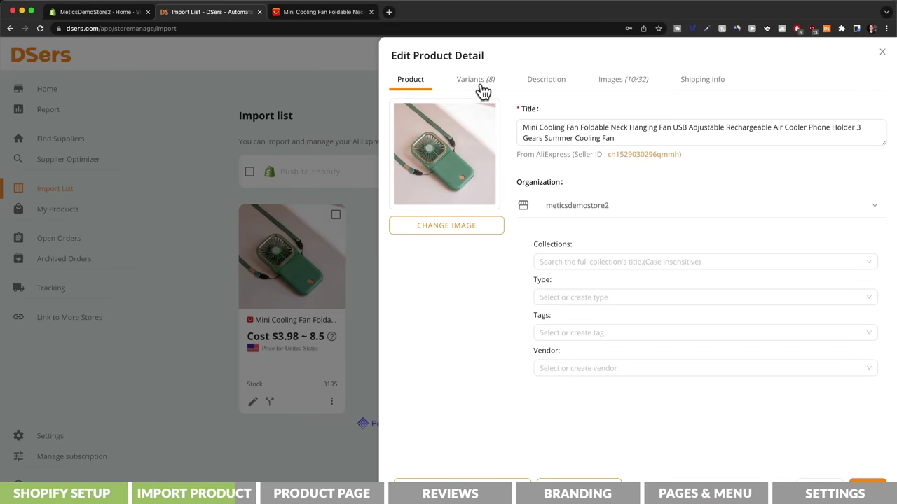
pyautogui.click(483, 85)
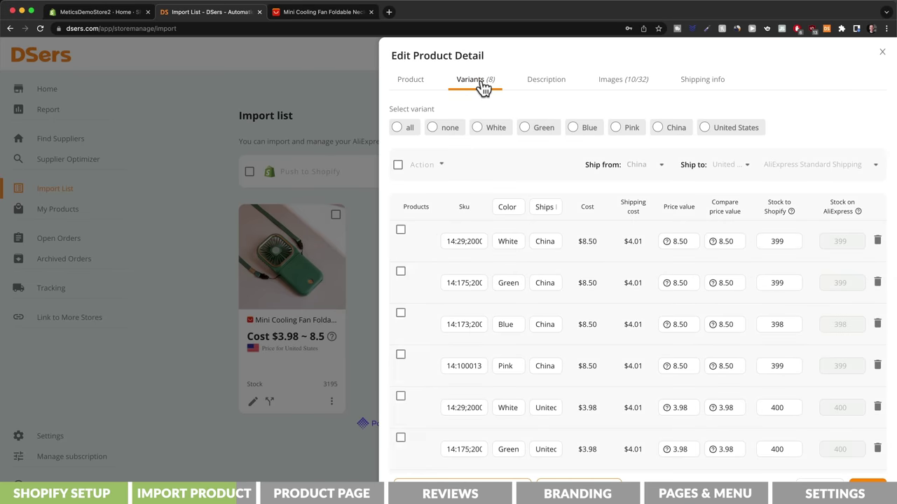
pyautogui.click(877, 241)
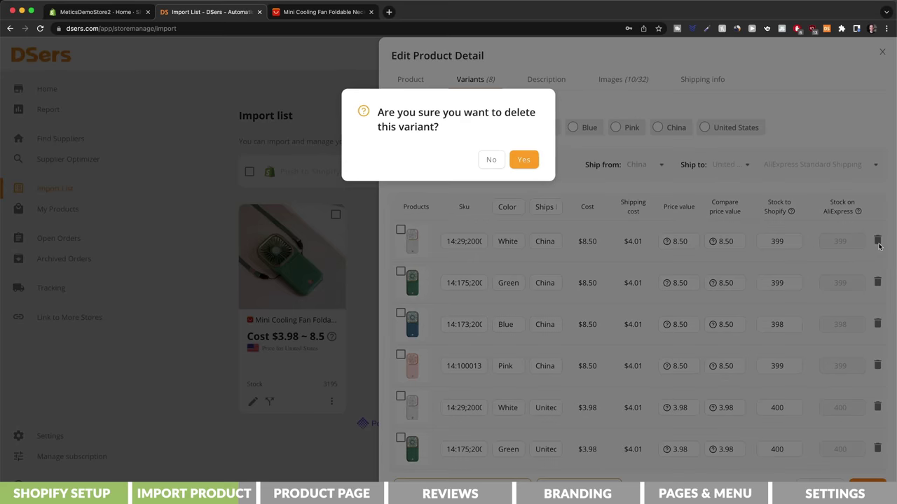
pyautogui.click(524, 160)
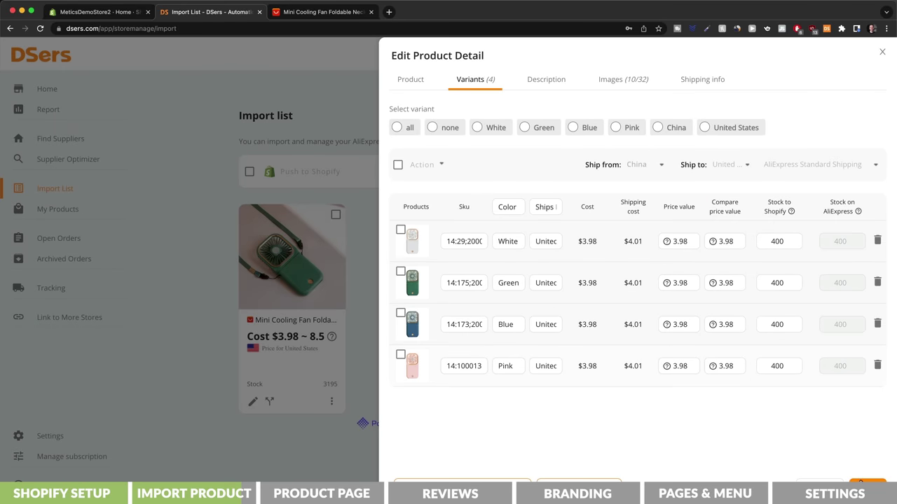
pyautogui.click(866, 487)
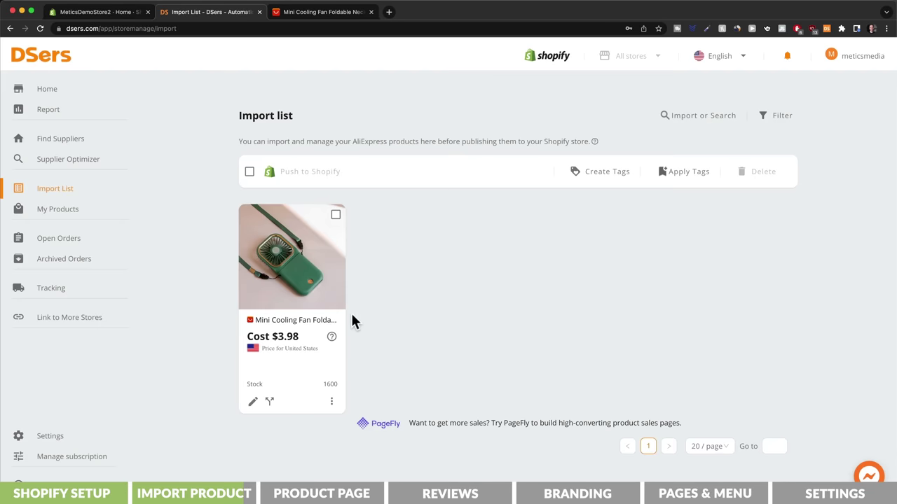
# Push the fan to Shopify with 'Also publish to Online Store' ticked
pyautogui.click(327, 310)
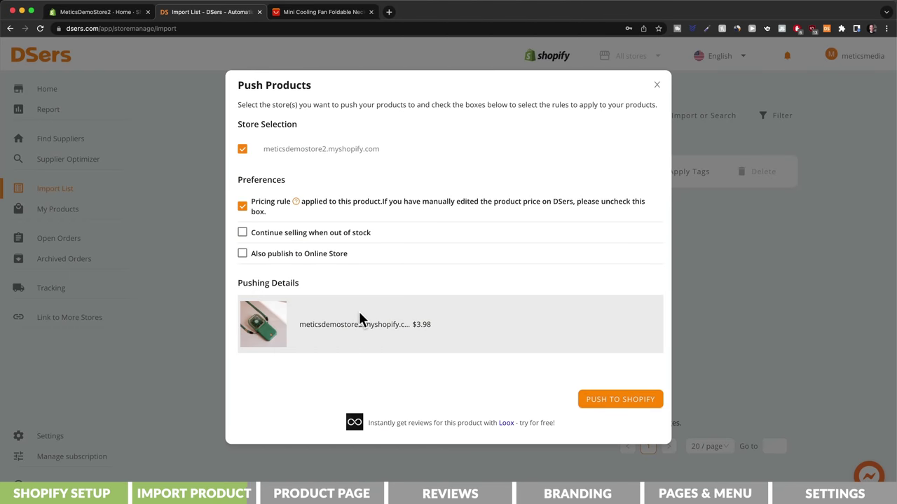
pyautogui.click(243, 254)
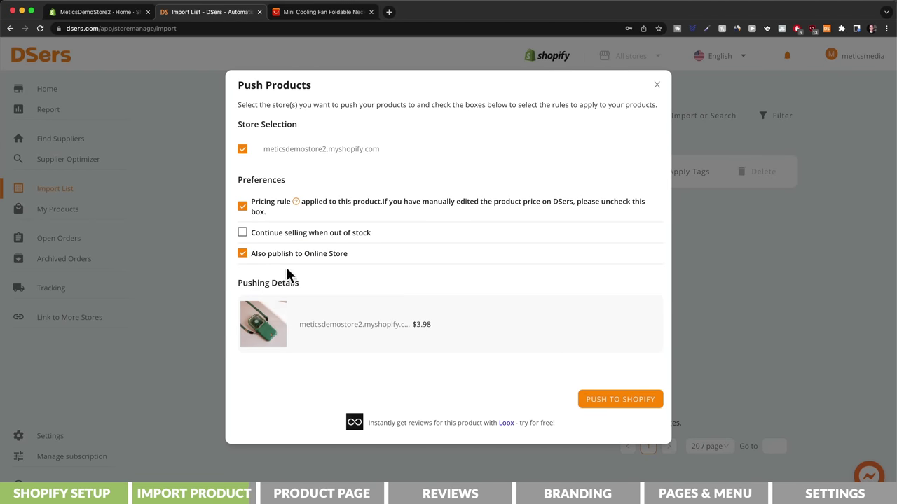
pyautogui.click(617, 401)
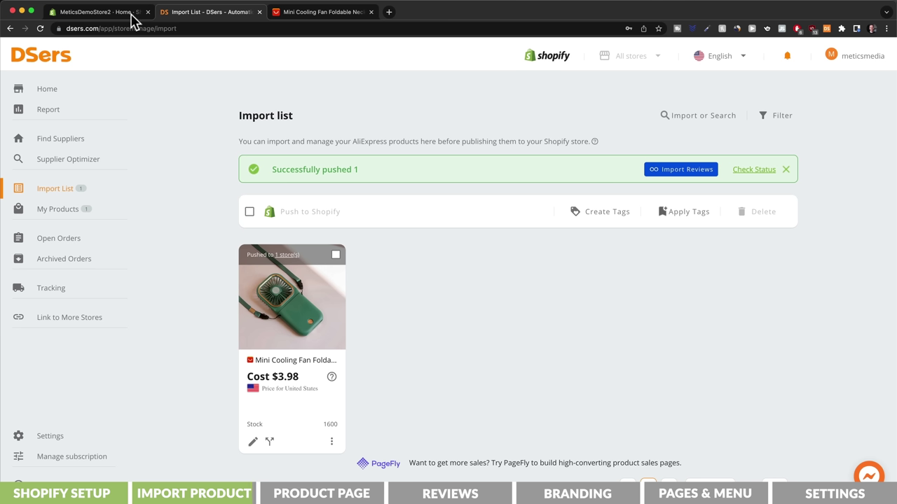
pyautogui.click(98, 12)
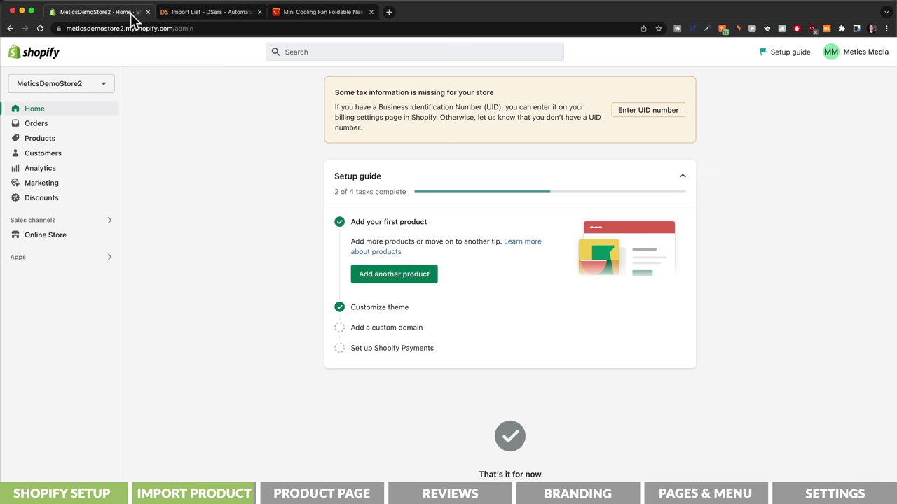
# Open the Mini Cooling Fan product and delete its imported title
pyautogui.click(59, 143)
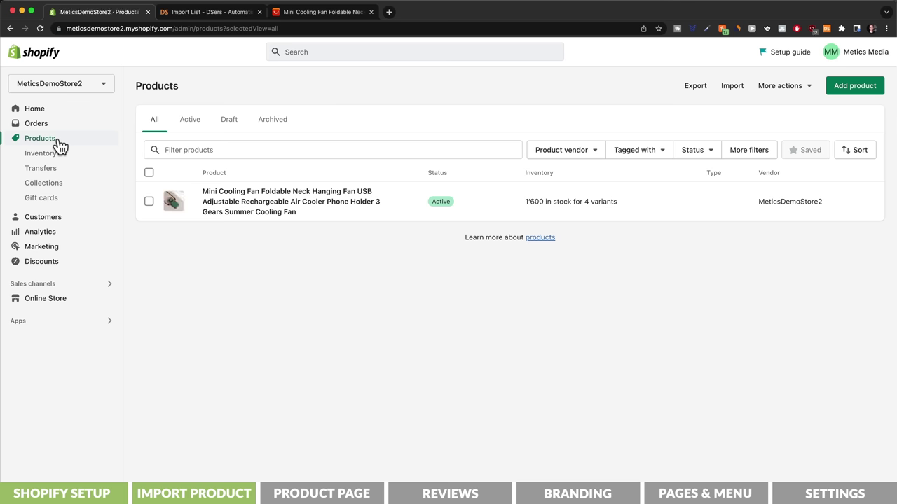
pyautogui.click(364, 208)
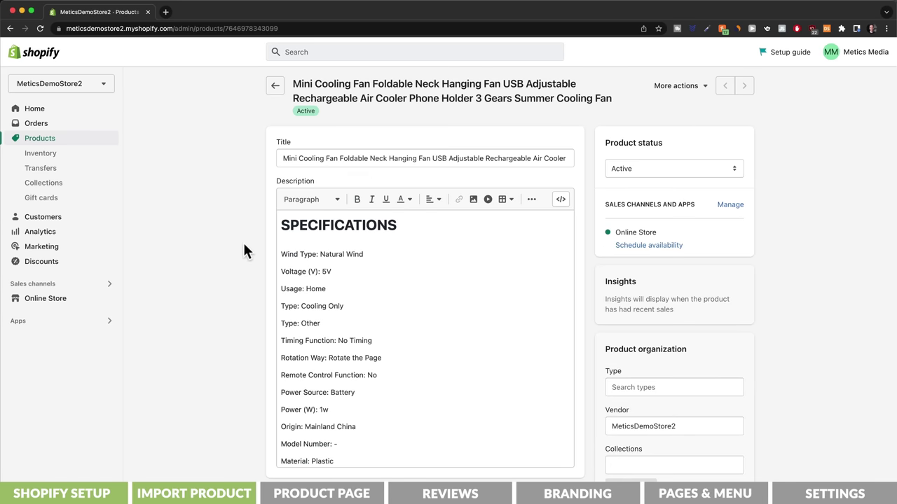
pyautogui.click(331, 158)
pyautogui.press('super+a')
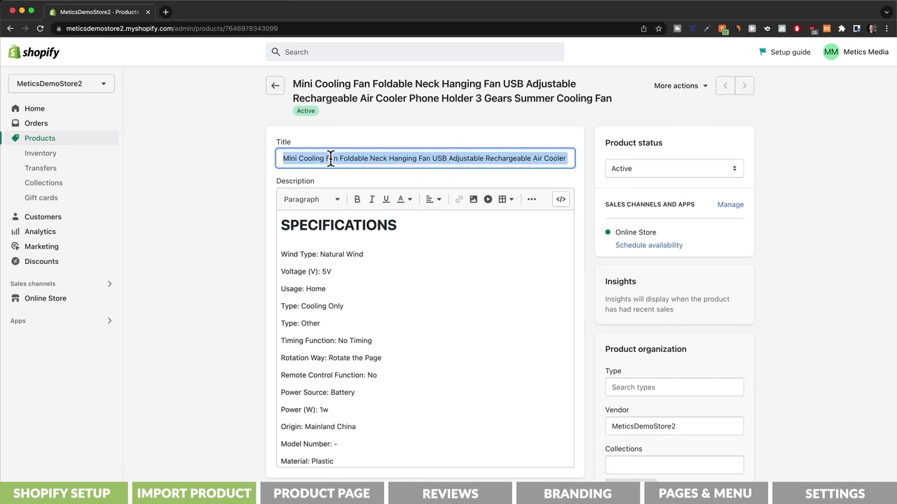
pyautogui.press('BackSpace')
# Delete all of the product's imported description text
pyautogui.click(330, 223)
pyautogui.press('super+a')
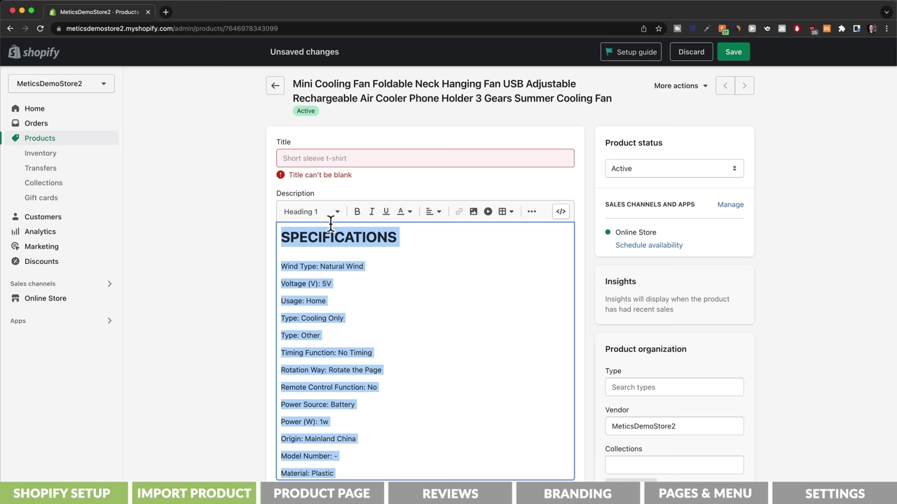
pyautogui.press('BackSpace')
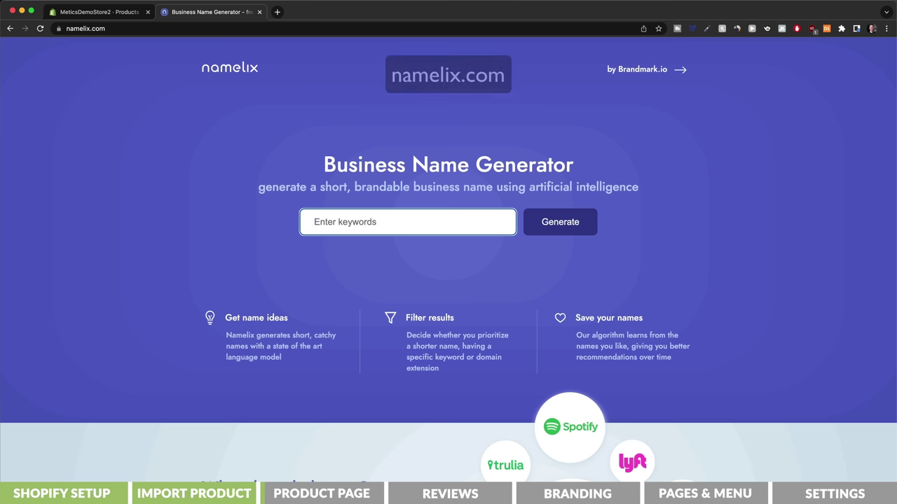
# Generate Namelix name ideas for 'cool fan' and check the name 'myeasyfan'
pyautogui.write('cool fan')
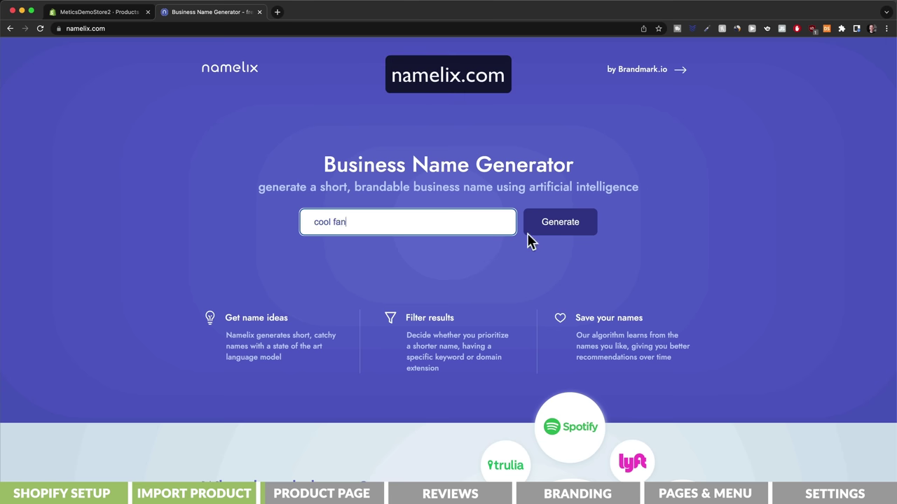
pyautogui.click(555, 227)
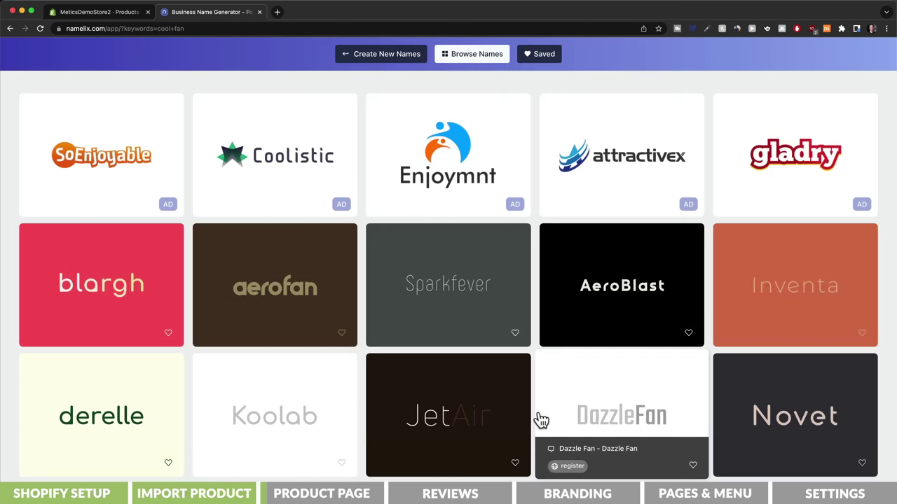
pyautogui.write('myeas')
pyautogui.write('yfan')
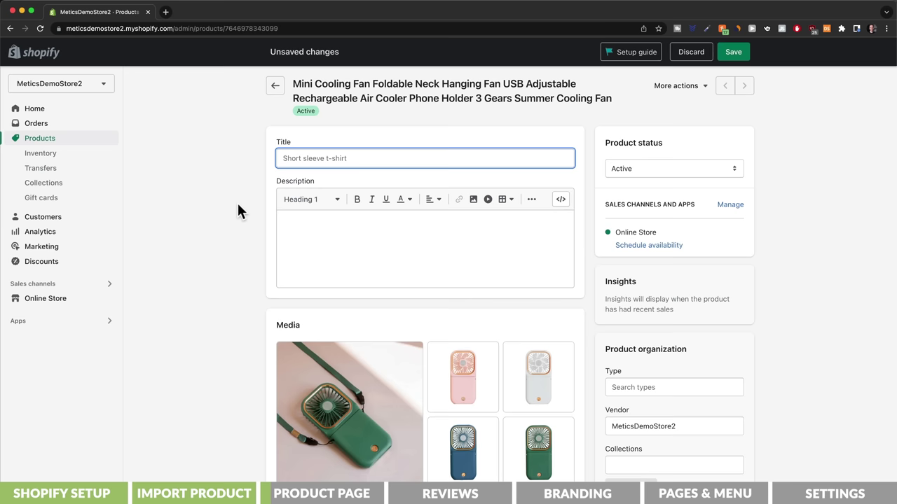
# Retitle the product 'MyEasyBreeze™ Mini Cooling Fan'
pyautogui.write('MyEasyBreeze™ Mini Cooling Fan')
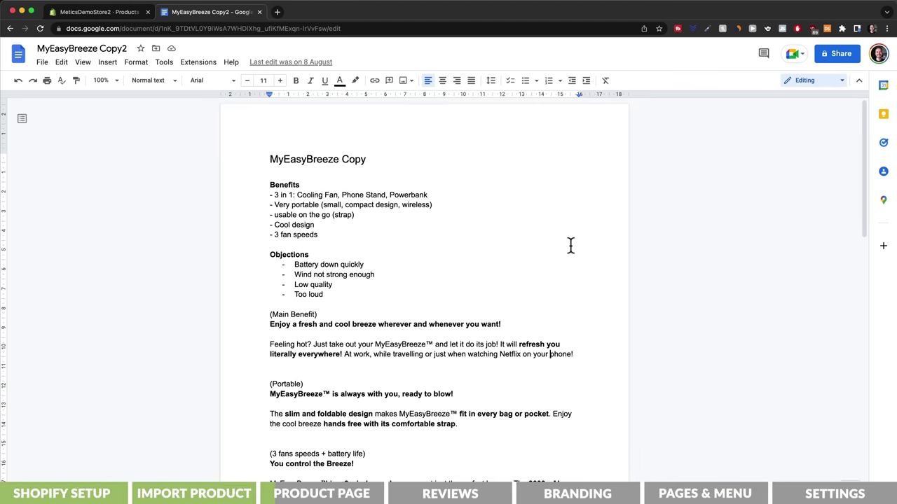
# Scroll through the MyEasyBreeze Copy doc's benefit sections where product images go
pyautogui.scroll(-3, 569, 244)
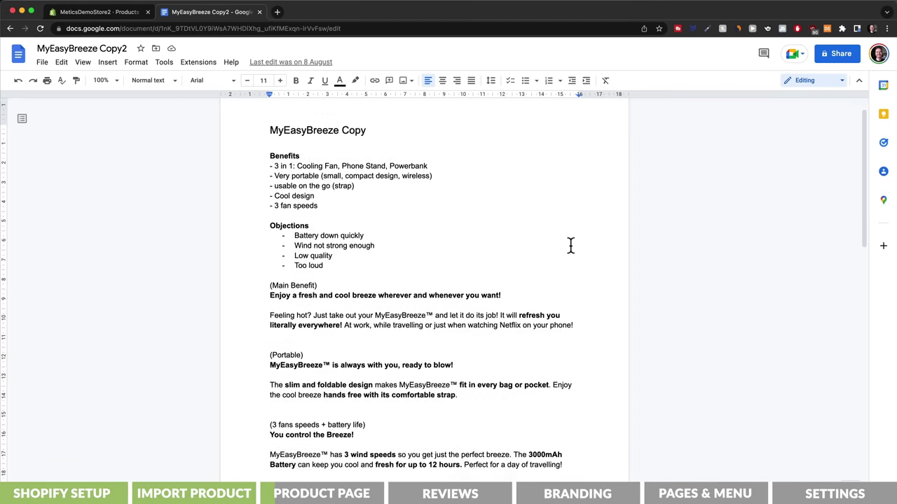
pyautogui.scroll(-1, 570, 244)
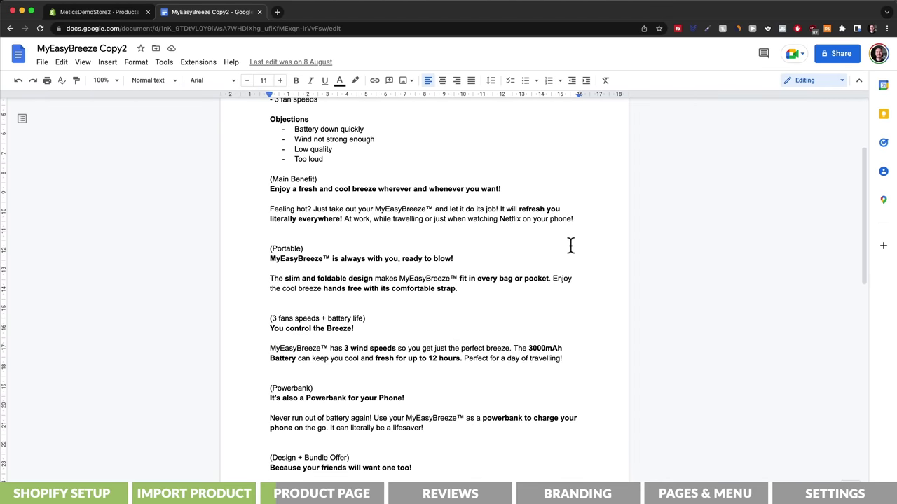
pyautogui.scroll(-4, 571, 244)
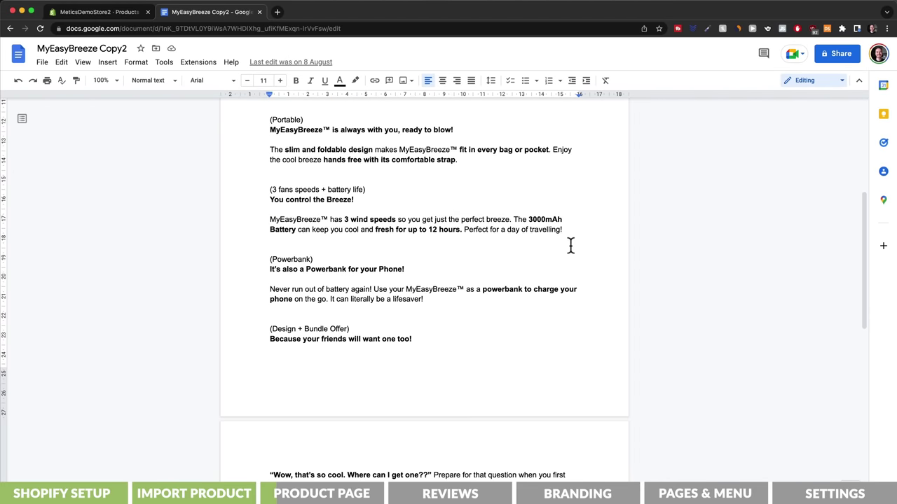
pyautogui.scroll(-4, 569, 245)
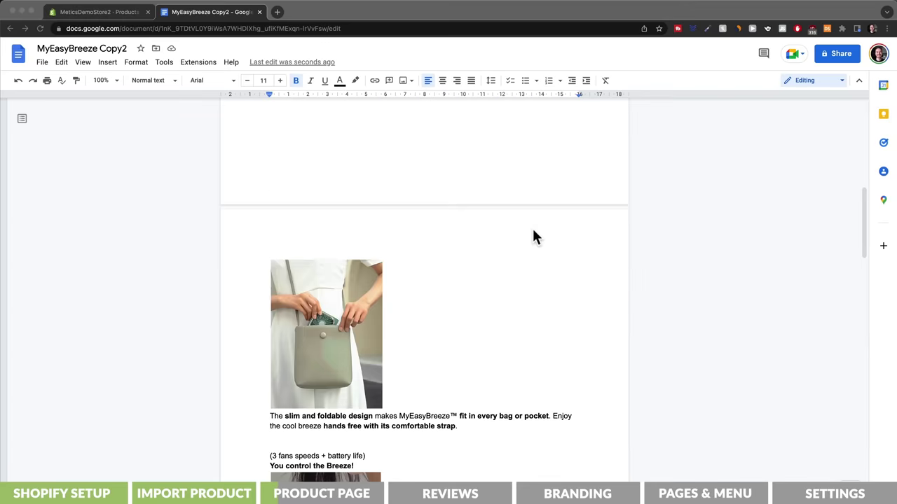
pyautogui.scroll(-6, 532, 236)
pyautogui.scroll(-7, 532, 237)
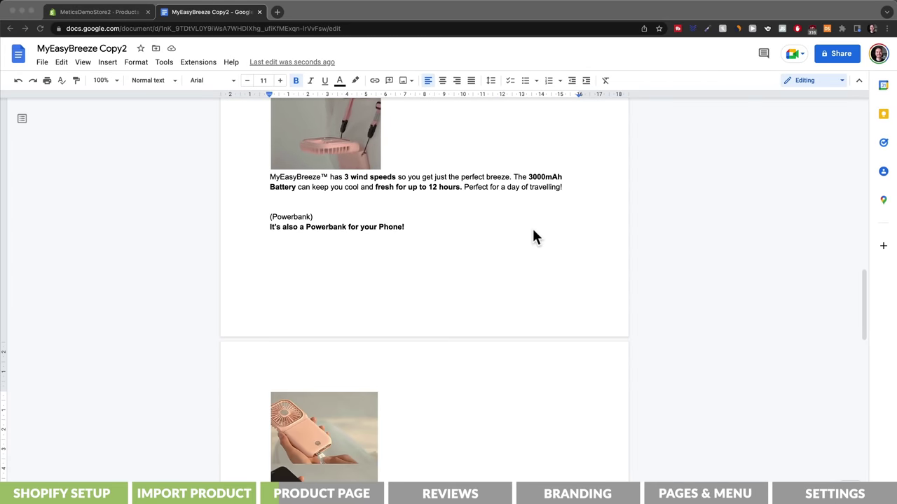
pyautogui.scroll(-7, 532, 237)
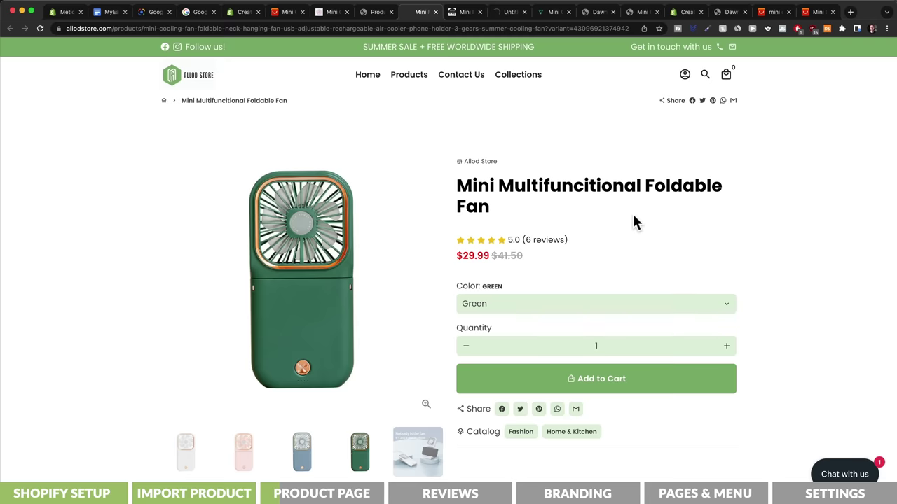
# Scroll through the fan pages on Allod Store, Amazon and Spend to Buy
pyautogui.scroll(-10, 636, 227)
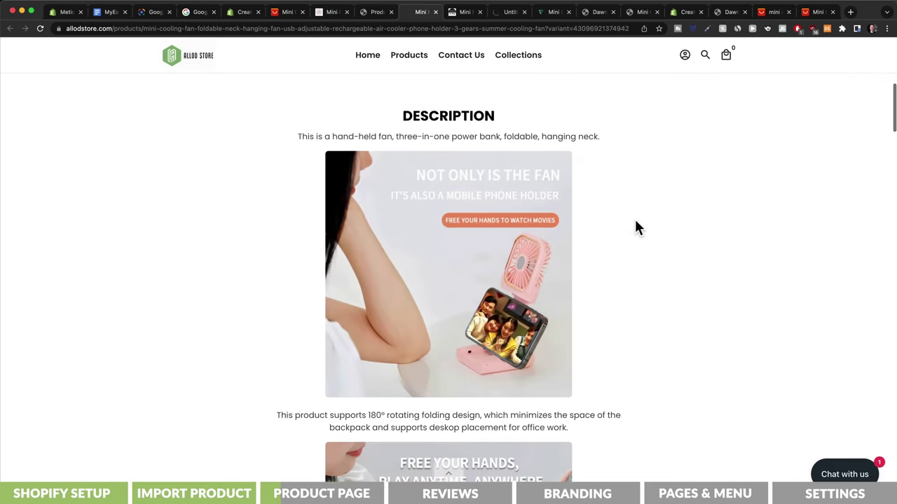
pyautogui.scroll(-3, 635, 221)
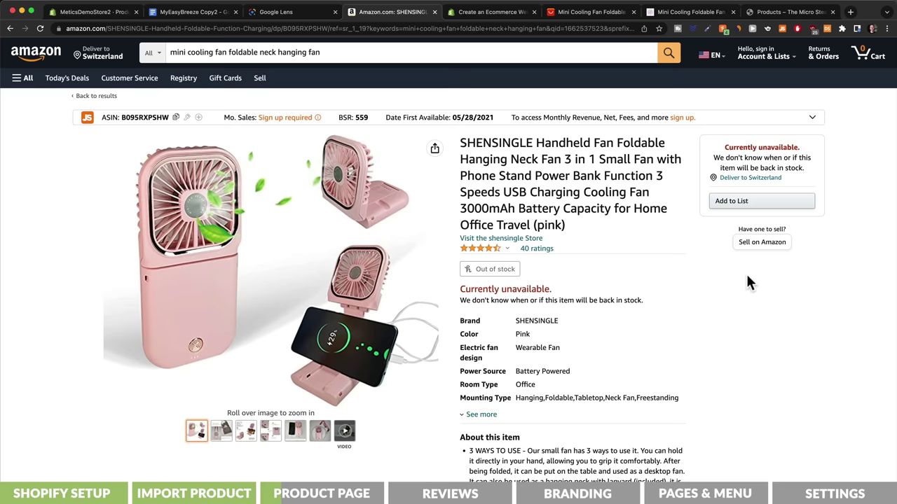
pyautogui.scroll(-10, 747, 276)
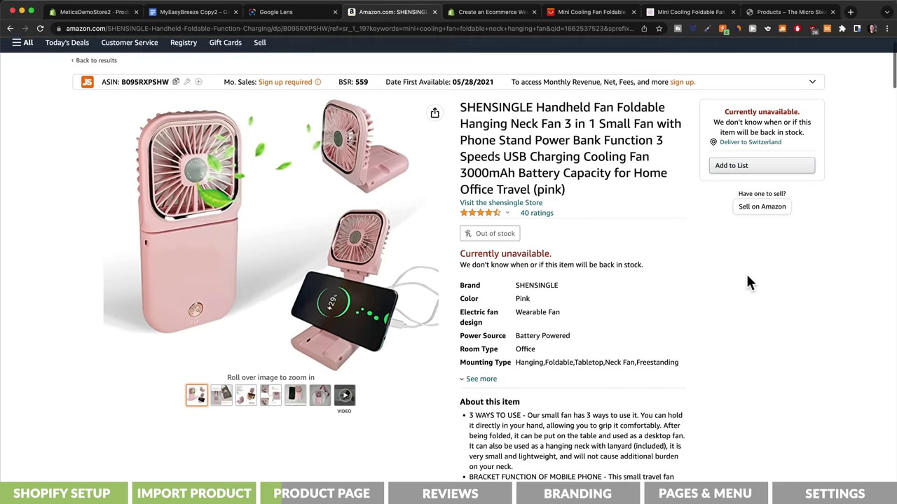
pyautogui.scroll(-10, 747, 282)
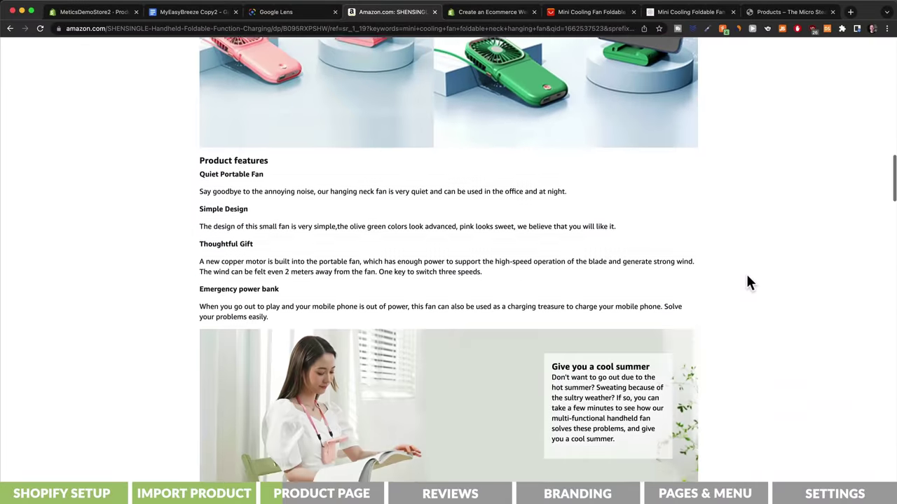
pyautogui.scroll(-2, 747, 277)
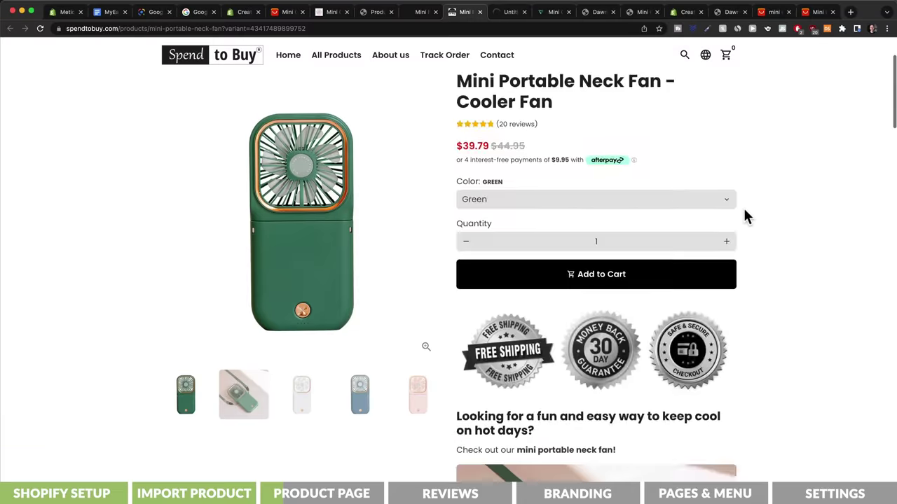
pyautogui.scroll(-5, 744, 210)
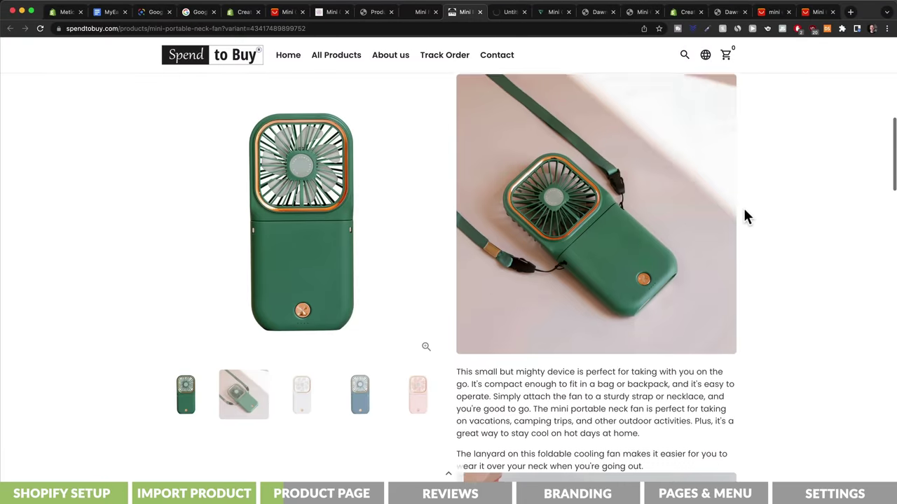
pyautogui.scroll(-10, 745, 216)
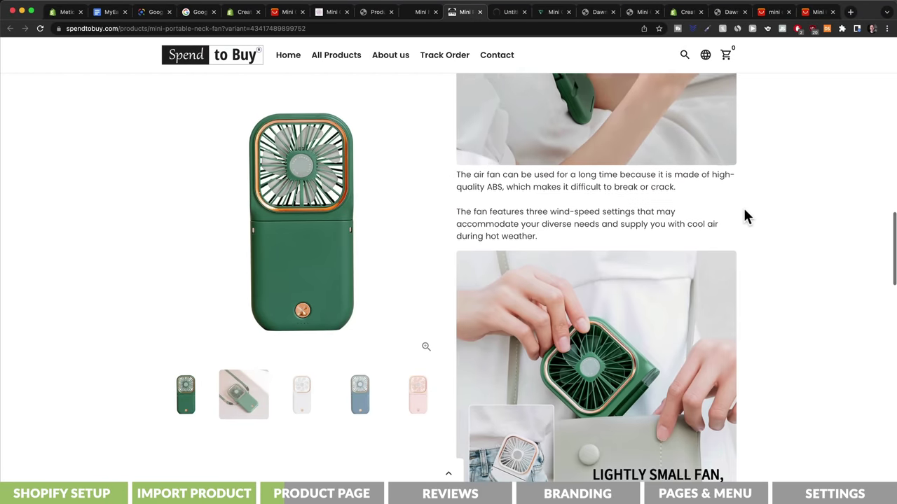
pyautogui.scroll(-10, 745, 215)
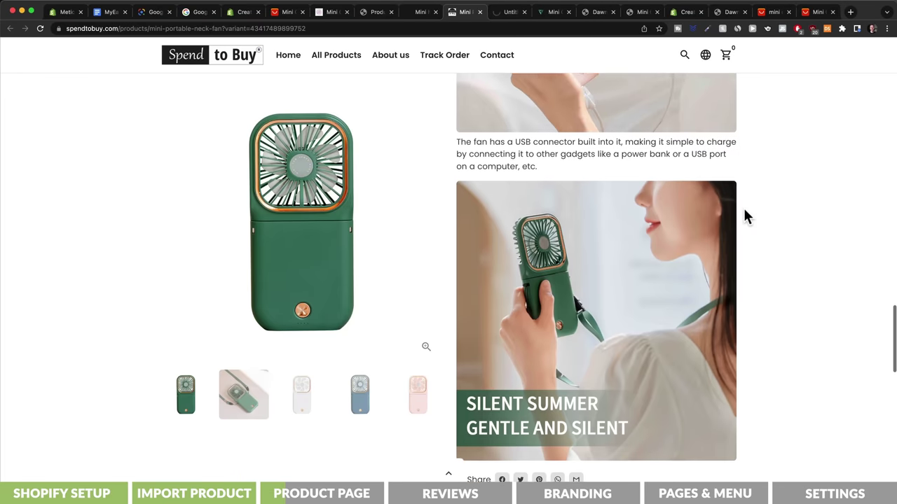
pyautogui.scroll(3, 701, 189)
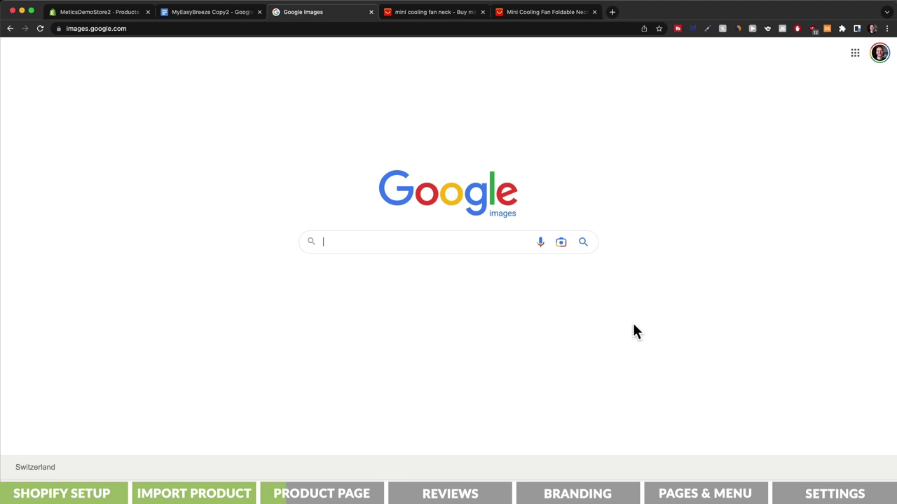
# Screenshot the four-colour fan photo and search it with Google Lens
pyautogui.click(562, 242)
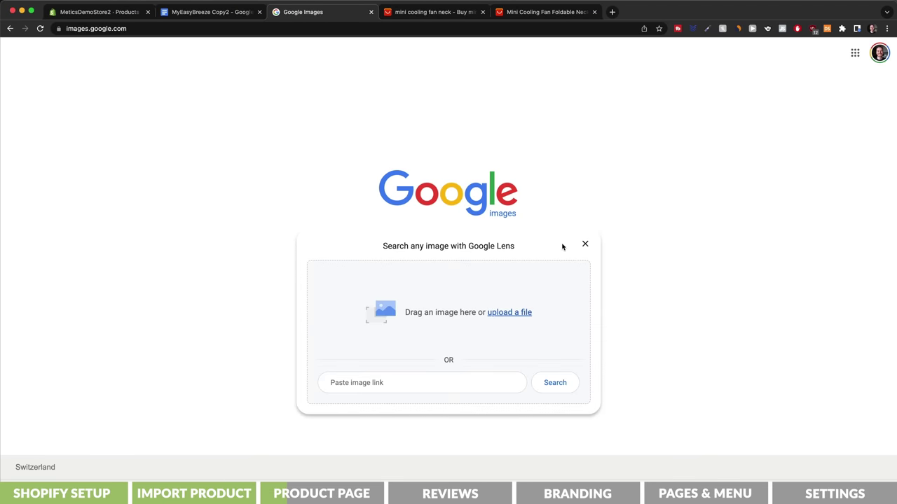
pyautogui.press('super+shift+4')
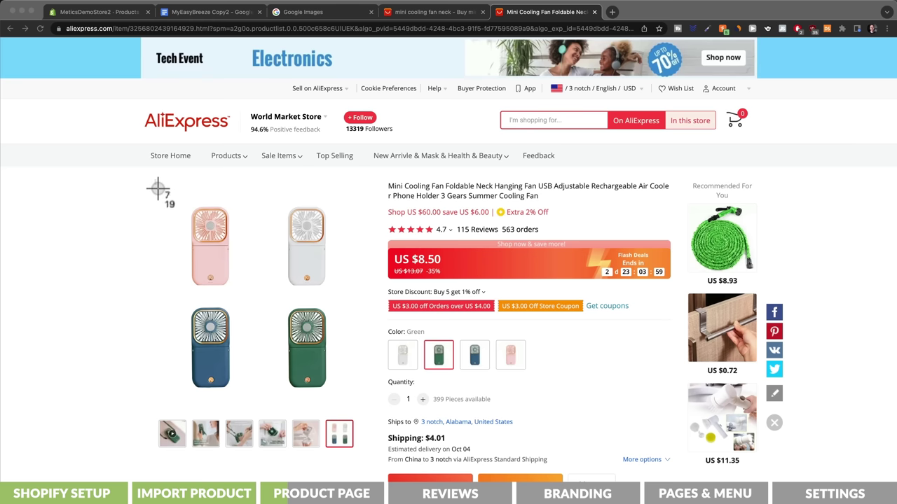
pyautogui.moveTo(154, 178); pyautogui.dragTo(361, 403)
pyautogui.moveTo(361, 403); pyautogui.dragTo(361, 404)
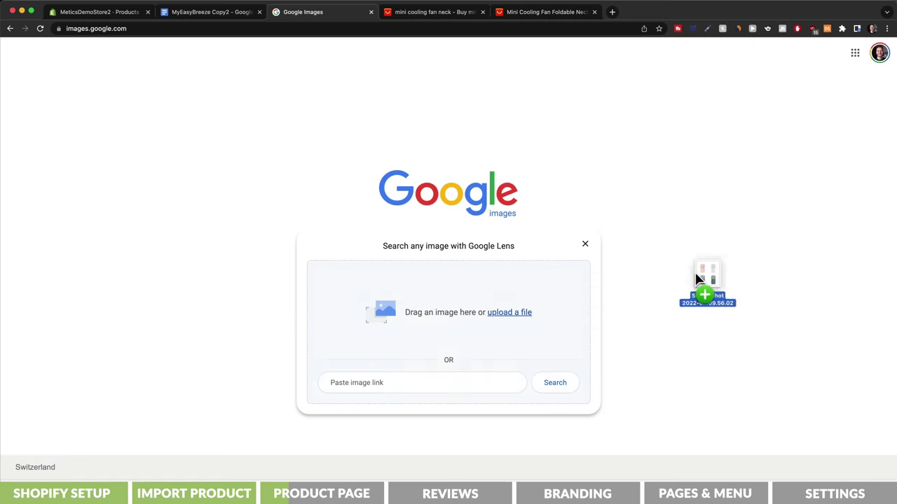
pyautogui.moveTo(700, 277); pyautogui.dragTo(442, 329)
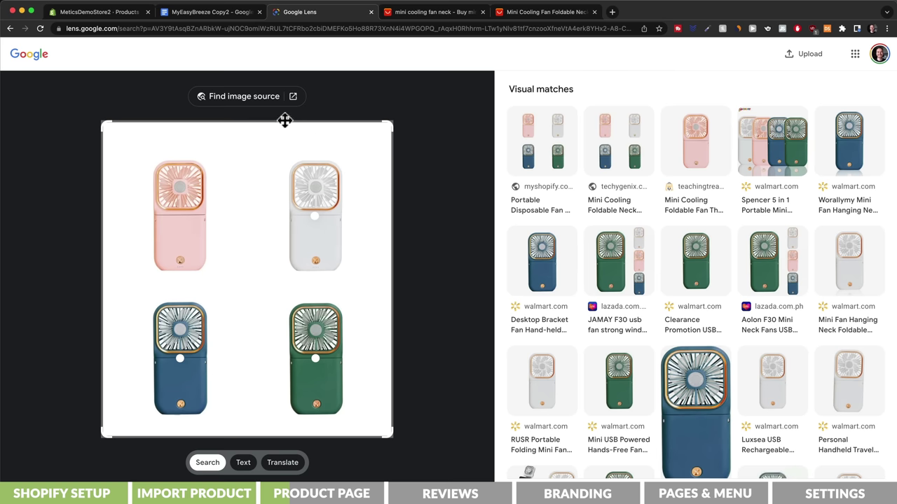
# Find the image's sources and open three matching store pages, including COTOOY's, in new tabs
pyautogui.click(267, 105)
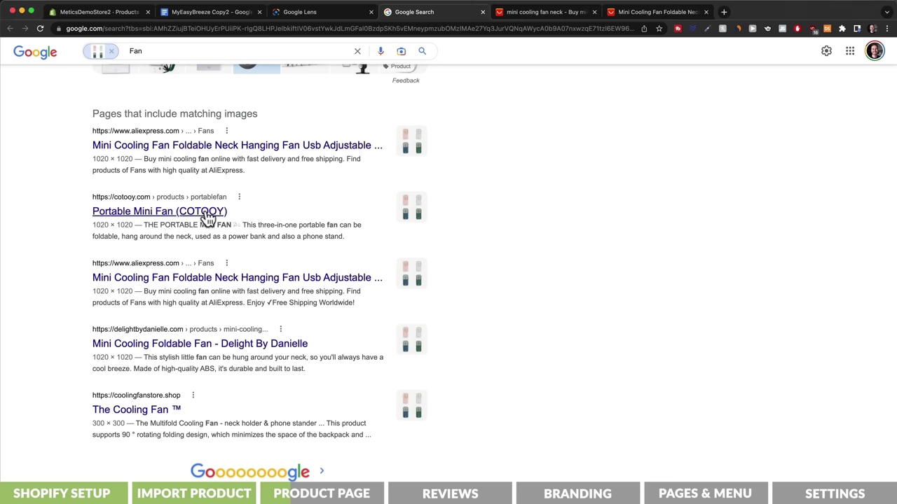
pyautogui.keyDown('super'); pyautogui.click(207, 212); pyautogui.keyUp('super')
pyautogui.keyDown('super'); pyautogui.click(226, 279); pyautogui.keyUp('super')
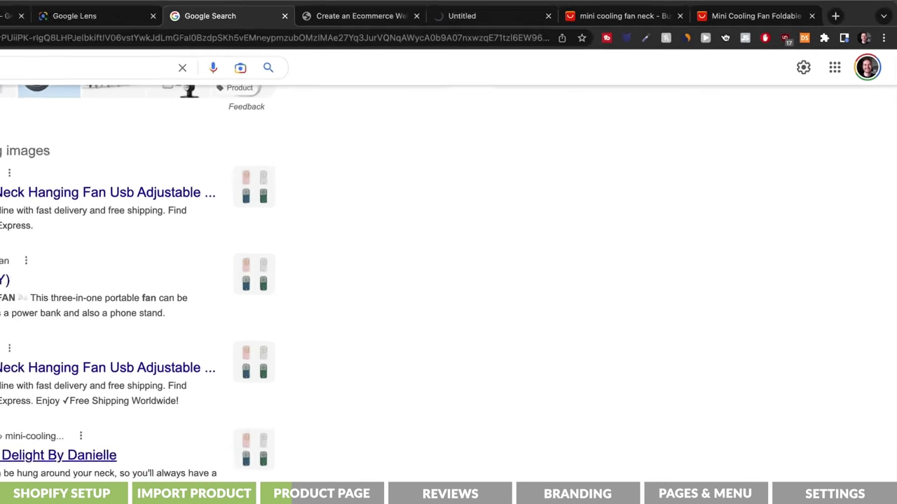
pyautogui.keyDown('super'); pyautogui.click(210, 344); pyautogui.keyUp('super')
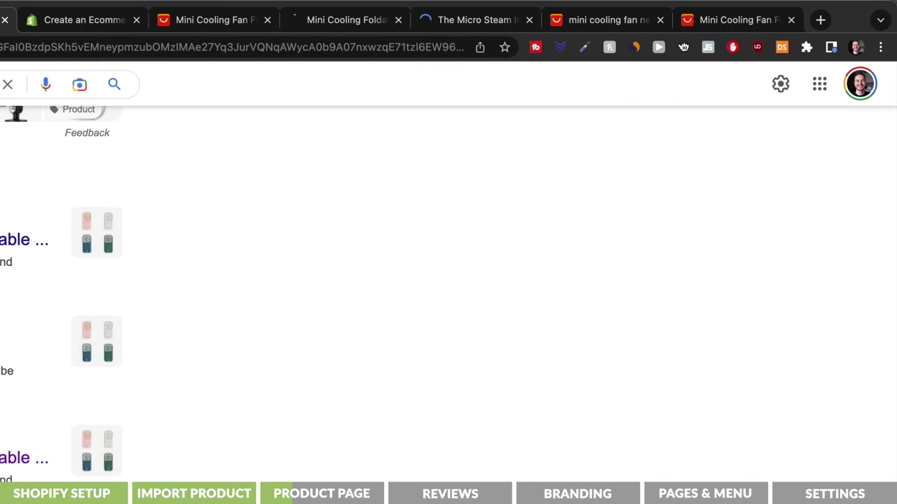
pyautogui.scroll(1, 448, 281)
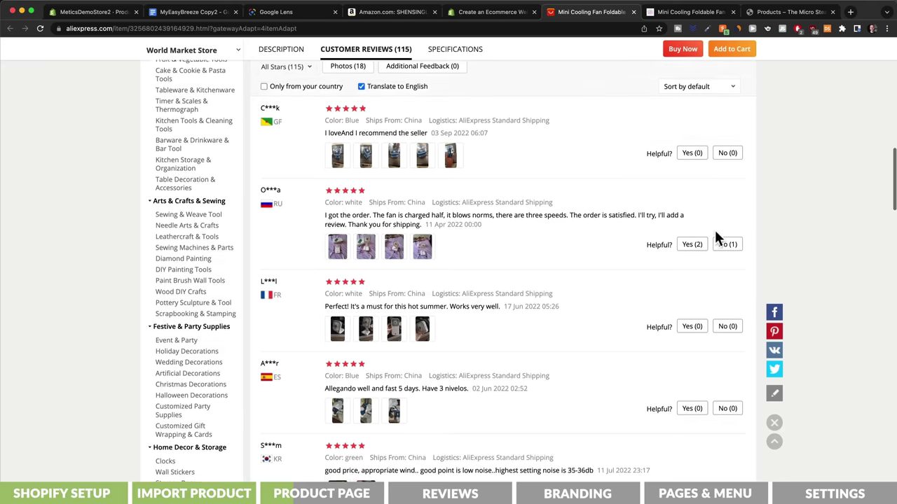
# Read the AliExpress and Amazon fan reviews, then skip the AliExpress demo video to 0:16
pyautogui.scroll(-5, 717, 237)
pyautogui.press('super+4')
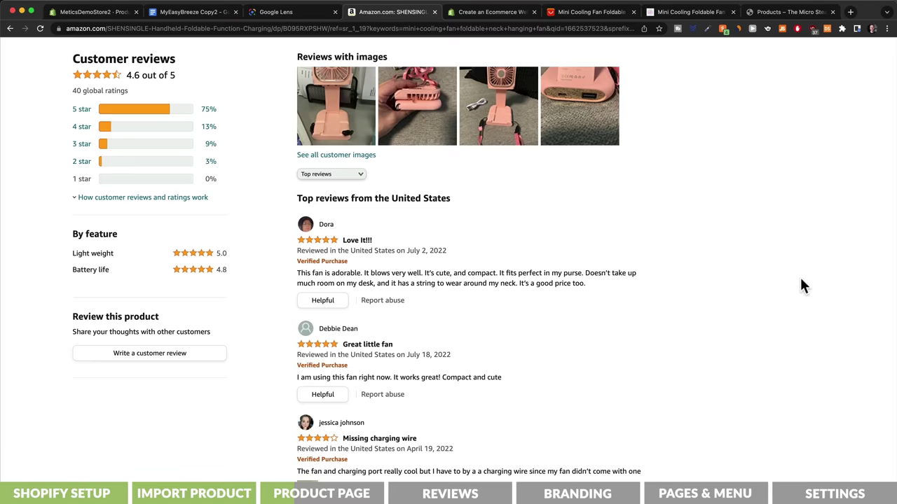
pyautogui.scroll(-3, 802, 280)
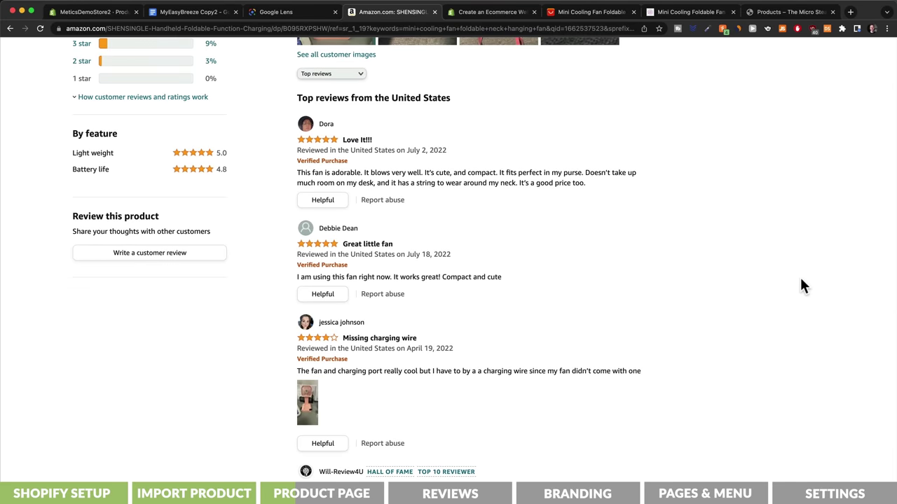
pyautogui.scroll(-3, 803, 286)
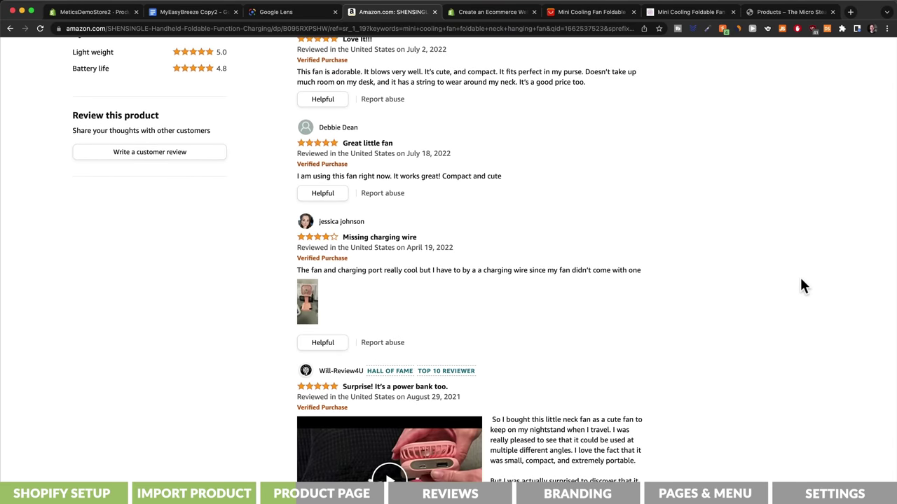
pyautogui.press('super+6')
pyautogui.moveTo(196, 406); pyautogui.dragTo(228, 405)
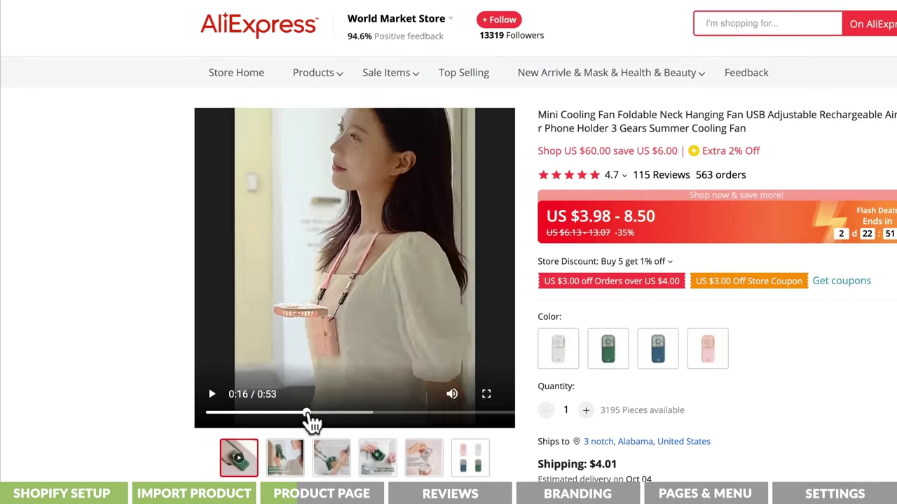
# Set the ezgif clip end to the current position, 8.420 s, and convert it to a GIF
pyautogui.moveTo(311, 419); pyautogui.dragTo(386, 418)
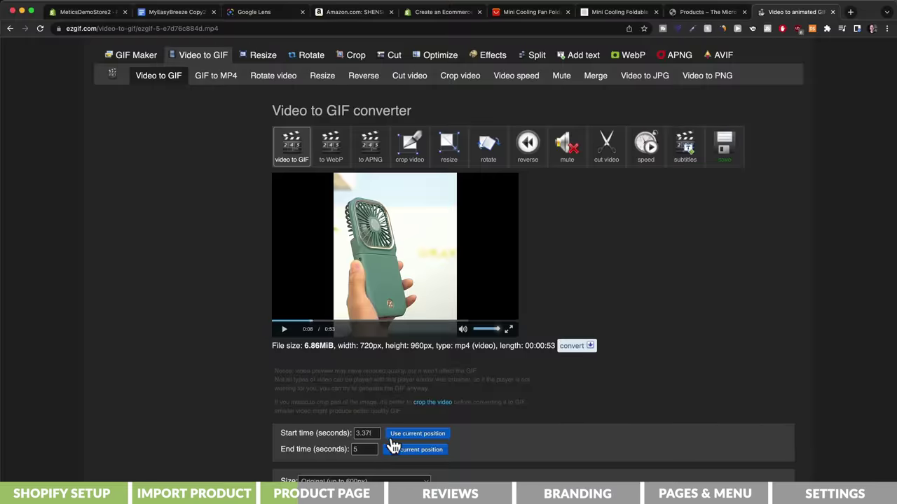
pyautogui.click(393, 447)
pyautogui.scroll(-5, 502, 388)
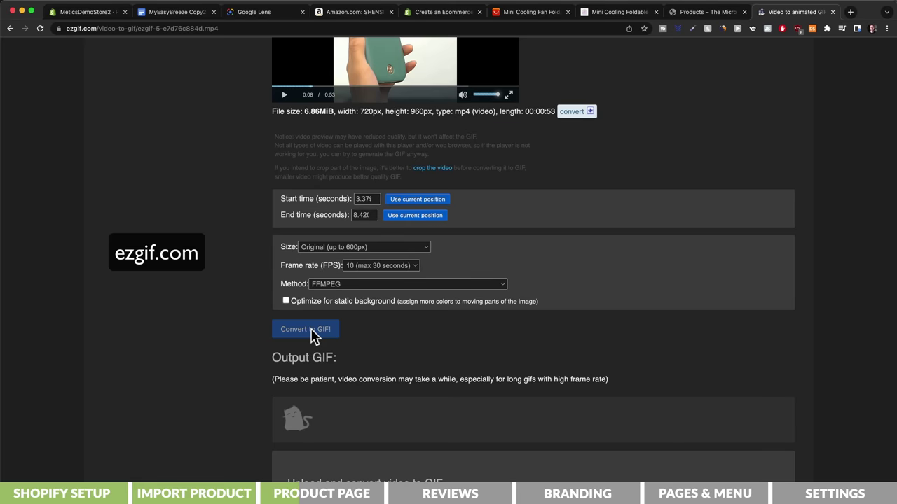
pyautogui.click(313, 335)
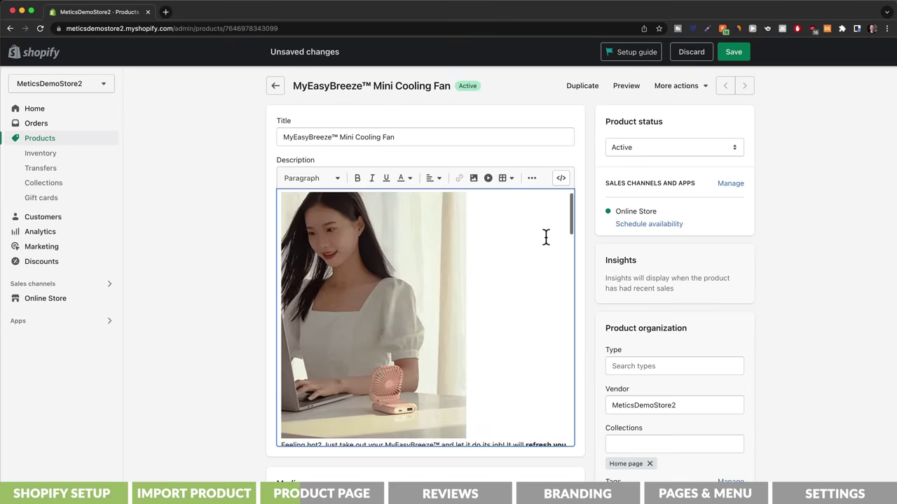
pyautogui.scroll(-10, 545, 236)
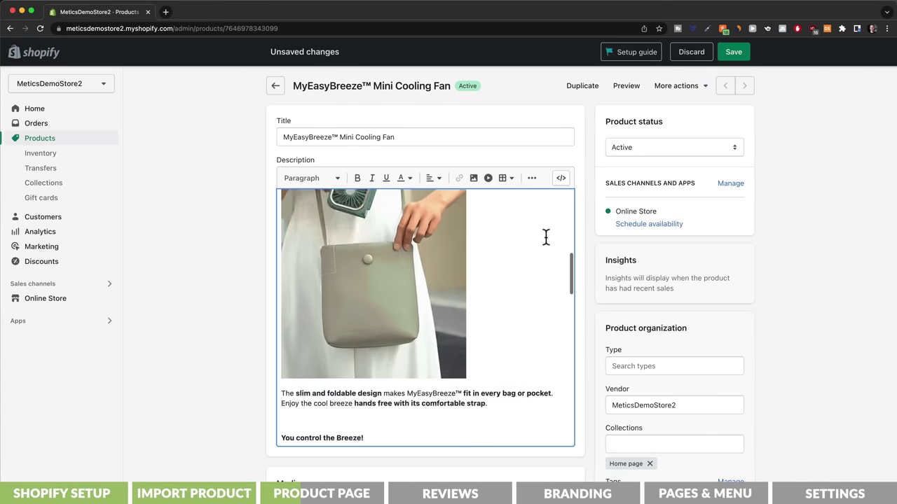
# Turn the description's opening line into a centred Heading 3
pyautogui.scroll(-5, 546, 237)
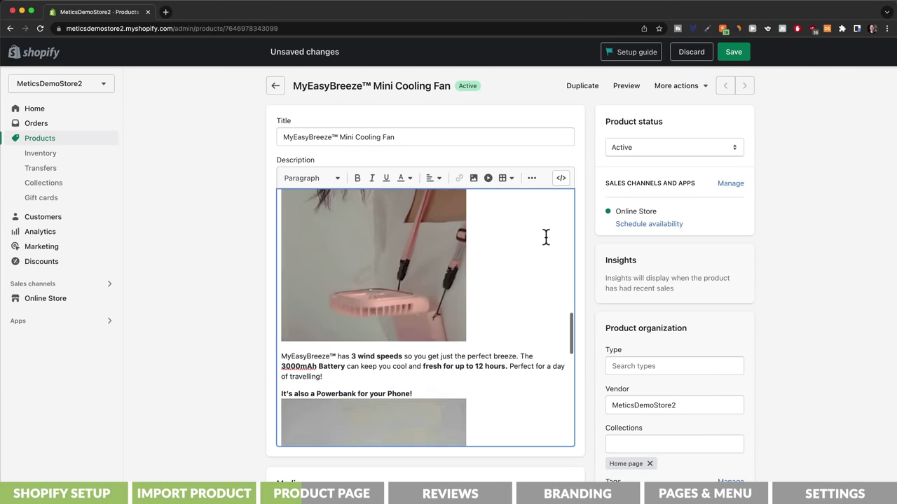
pyautogui.scroll(-8, 545, 236)
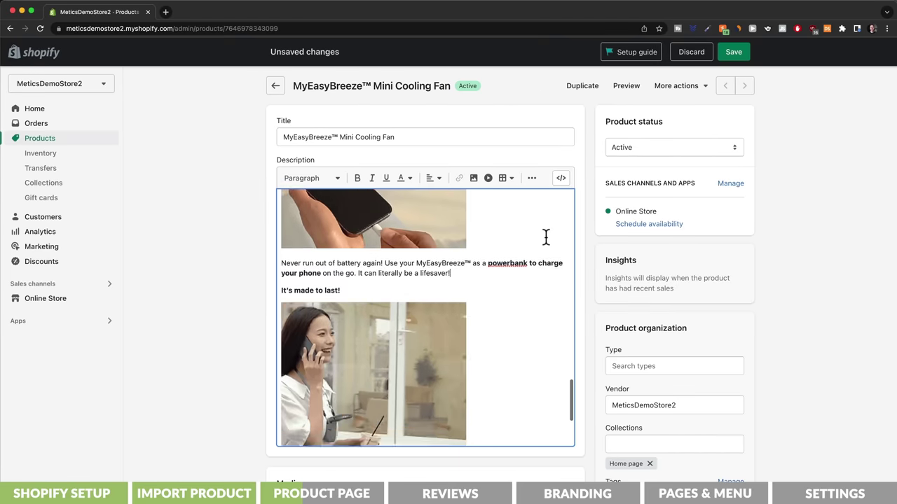
pyautogui.scroll(-5, 546, 237)
pyautogui.scroll(20, 280, 197)
pyautogui.moveTo(281, 199); pyautogui.dragTo(476, 206)
pyautogui.click(308, 178)
pyautogui.click(316, 277)
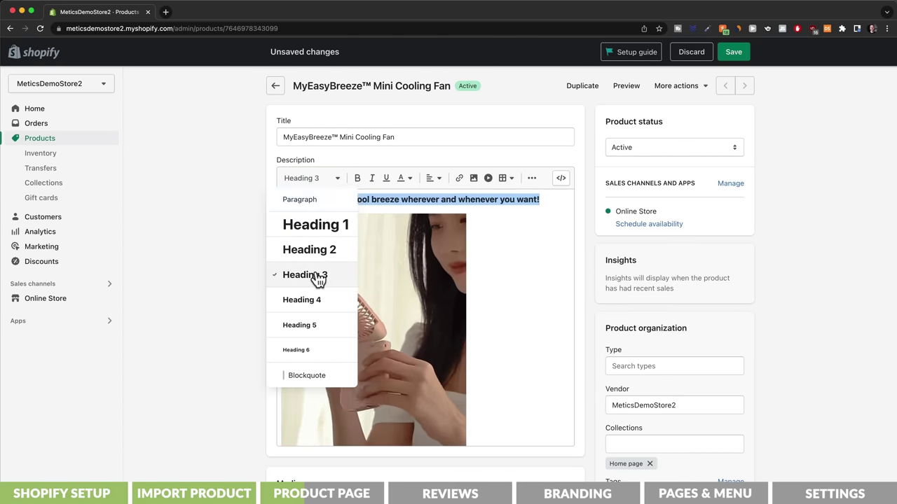
pyautogui.click(432, 178)
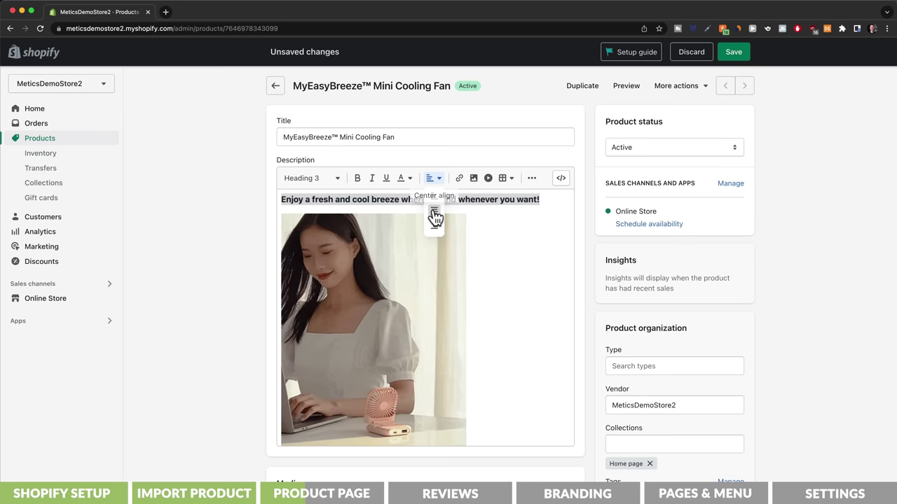
pyautogui.click(435, 218)
# Centre-align the image beneath the heading
pyautogui.click(422, 260)
pyautogui.click(433, 181)
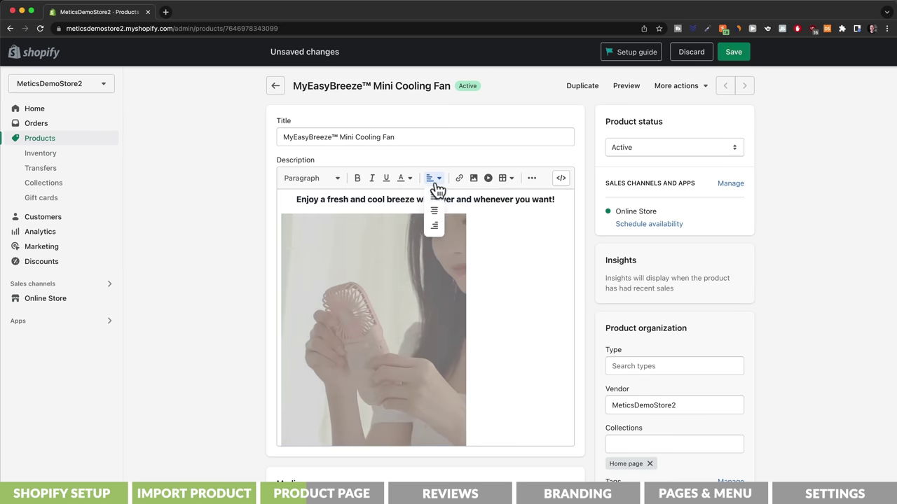
pyautogui.click(434, 210)
pyautogui.scroll(-1, 535, 286)
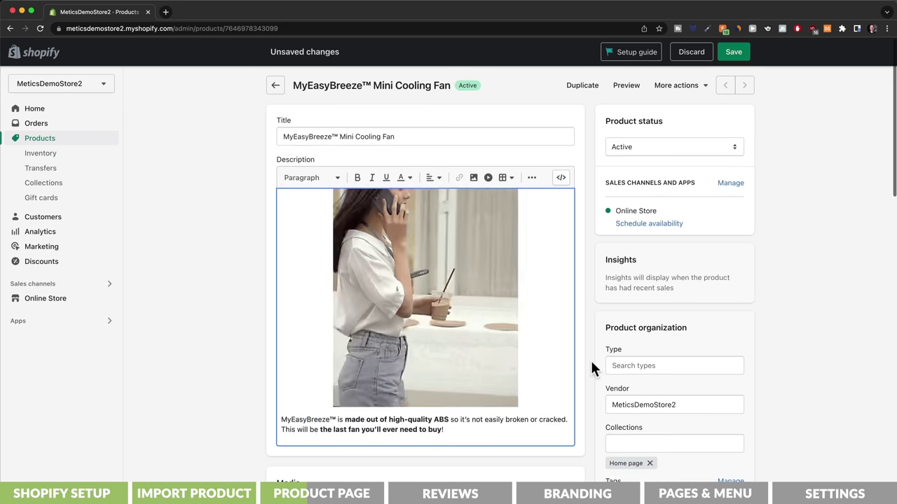
pyautogui.scroll(-10, 592, 364)
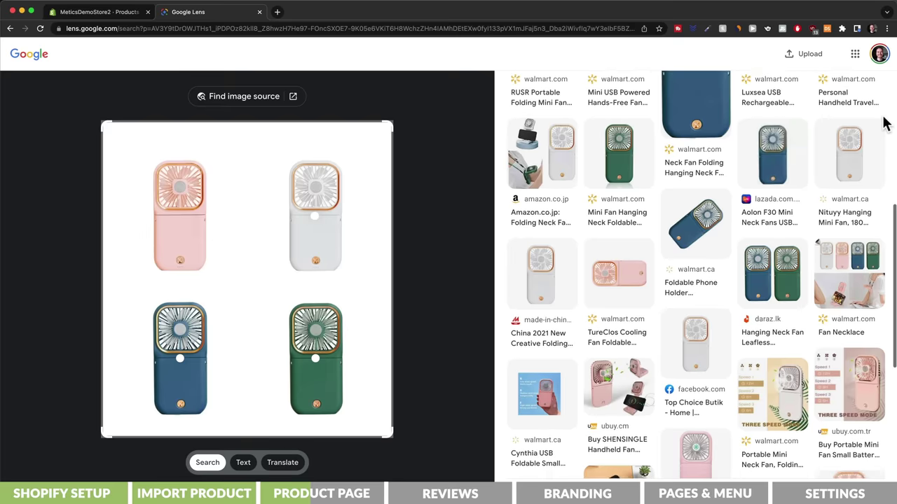
# Browse the similar fan images in Google Lens, then close the Lens tab
pyautogui.scroll(-3, 884, 121)
pyautogui.scroll(-4, 884, 120)
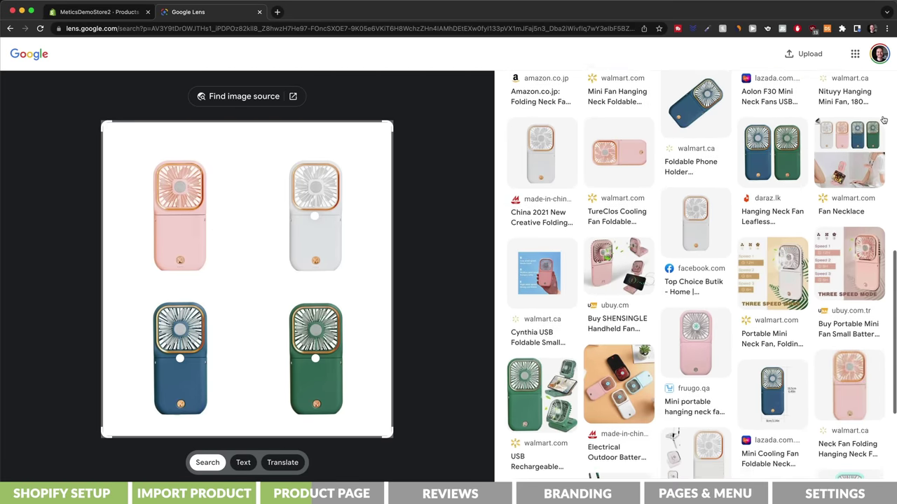
pyautogui.press('super+w')
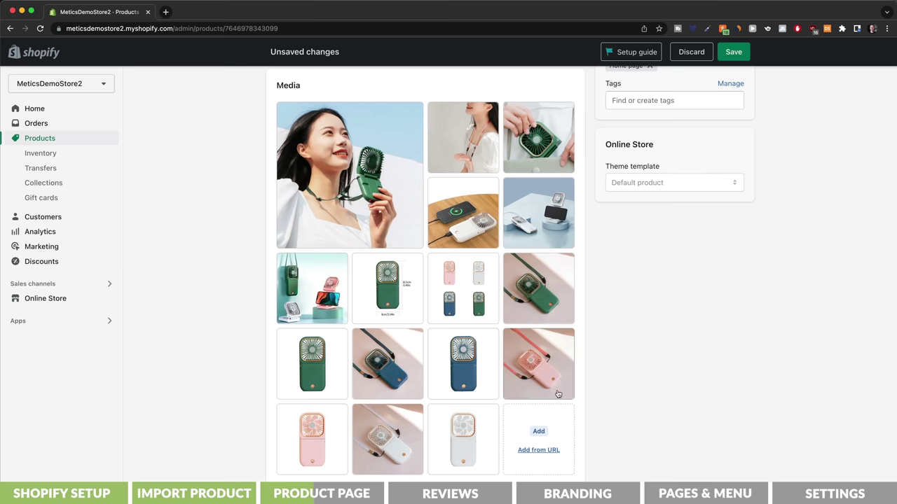
# Move the four-colour fan image earlier in the gallery and delete the Ships From option
pyautogui.moveTo(472, 304); pyautogui.dragTo(491, 309)
pyautogui.scroll(-10, 769, 363)
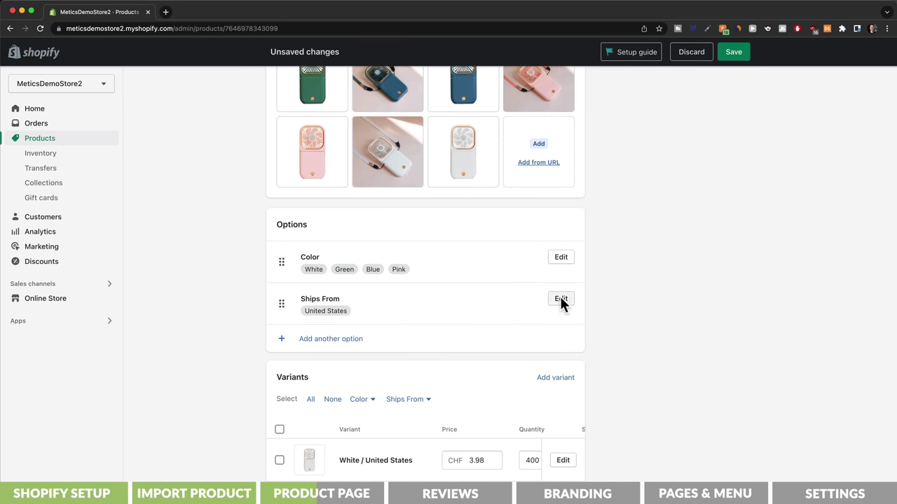
pyautogui.click(560, 299)
pyautogui.click(566, 312)
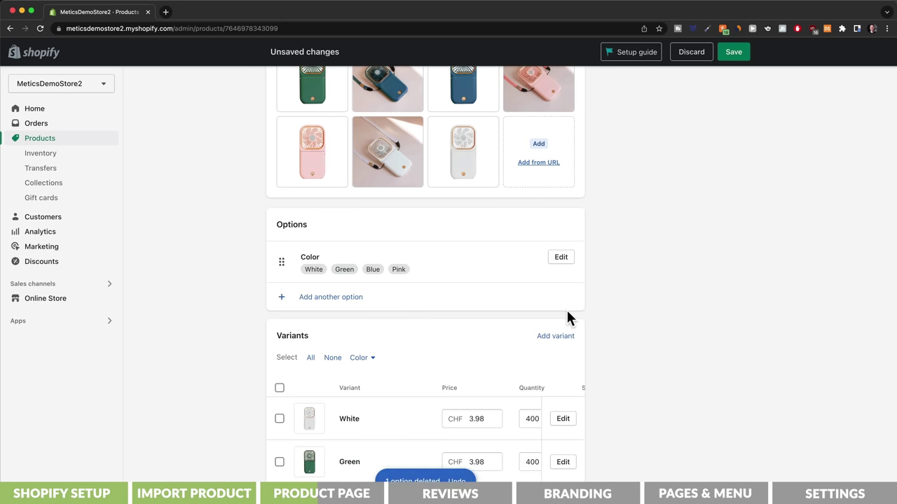
pyautogui.scroll(-6, 752, 290)
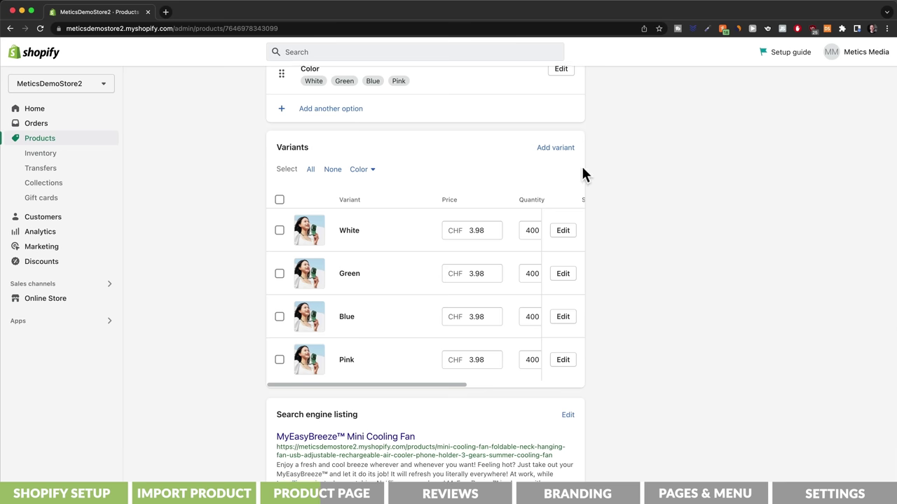
# Give the White variant the white fan image and update its price and compare-at price
pyautogui.click(557, 149)
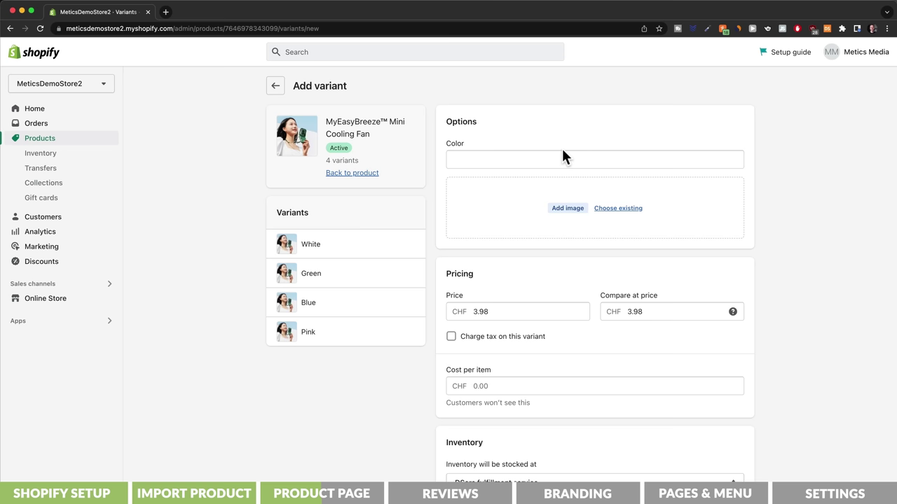
pyautogui.click(369, 241)
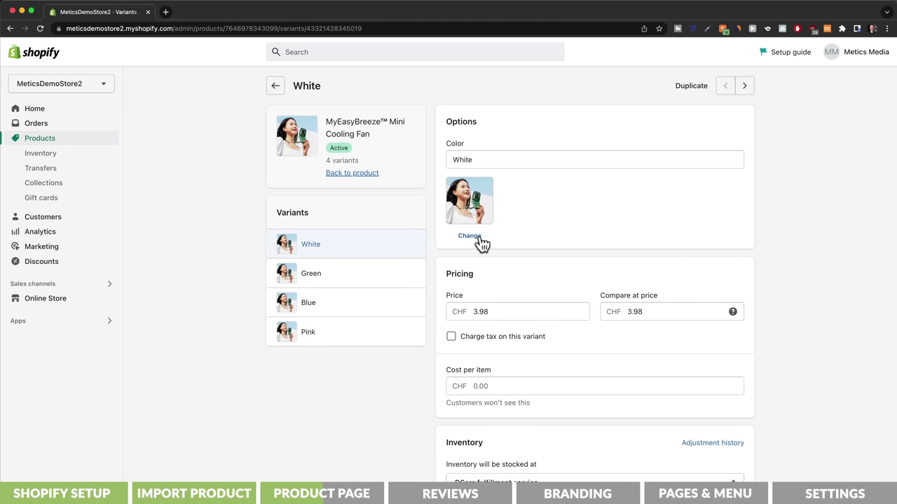
pyautogui.click(480, 239)
pyautogui.click(325, 418)
pyautogui.click(426, 335)
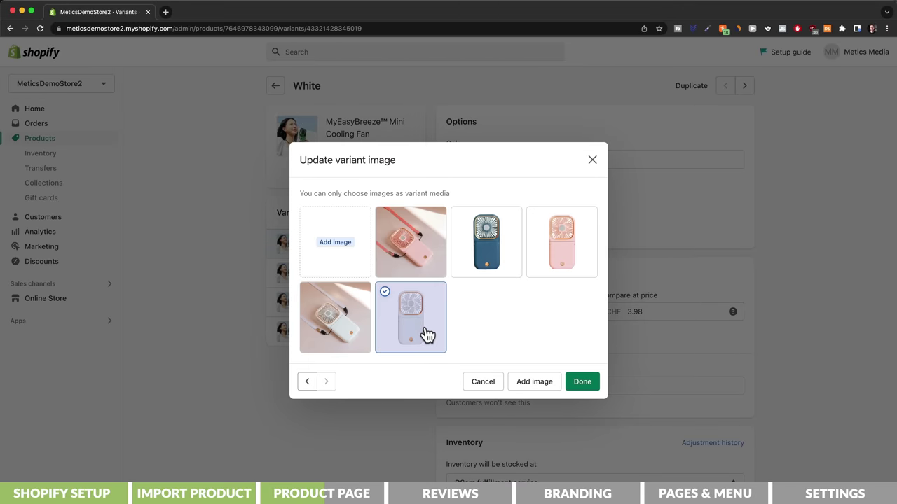
pyautogui.click(578, 381)
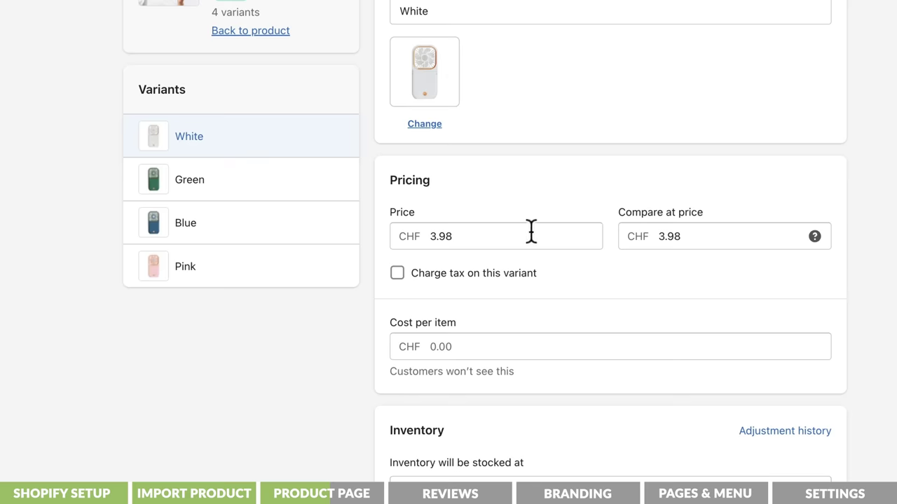
pyautogui.click(397, 232)
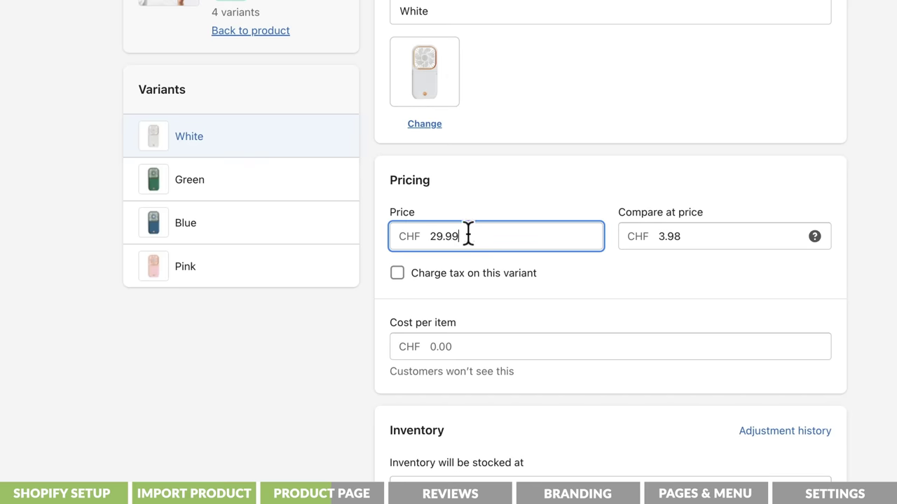
pyautogui.moveTo(711, 236); pyautogui.dragTo(632, 236)
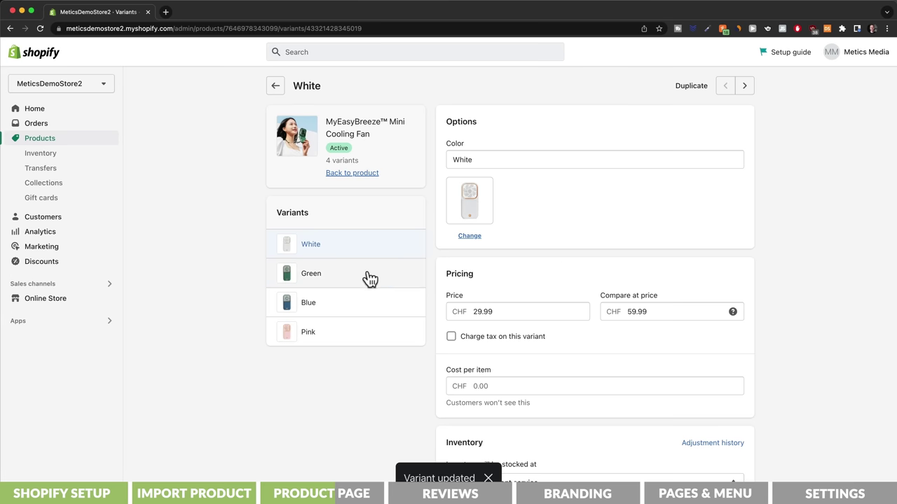
# Price the Green variant at CHF 29.99 with a 59.99 compare-at price
pyautogui.click(272, 183)
pyautogui.doubleClick(449, 237)
pyautogui.write('29.99')
pyautogui.press('Tab')
pyautogui.write('5')
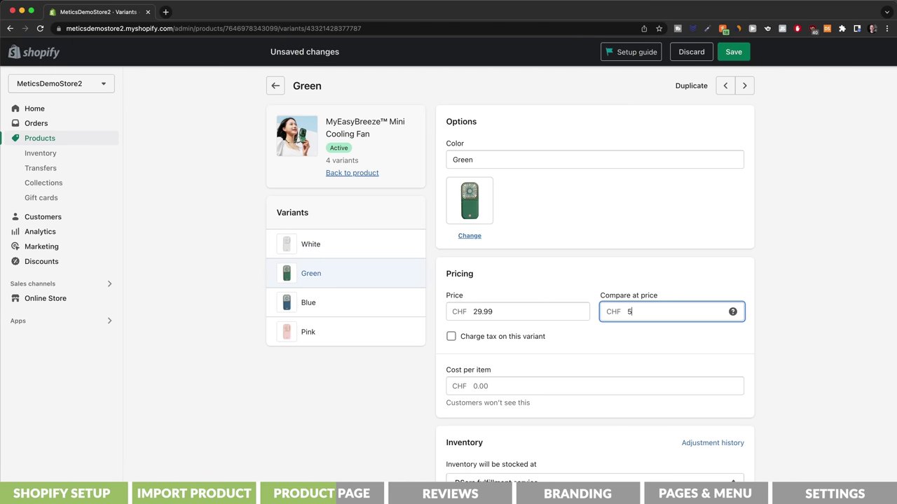
pyautogui.write('9.99')
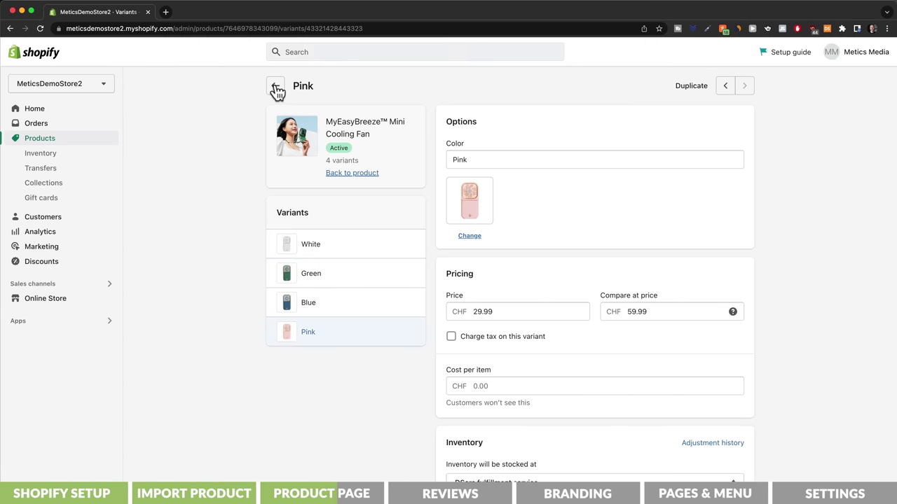
pyautogui.click(277, 87)
pyautogui.scroll(-15, 237, 224)
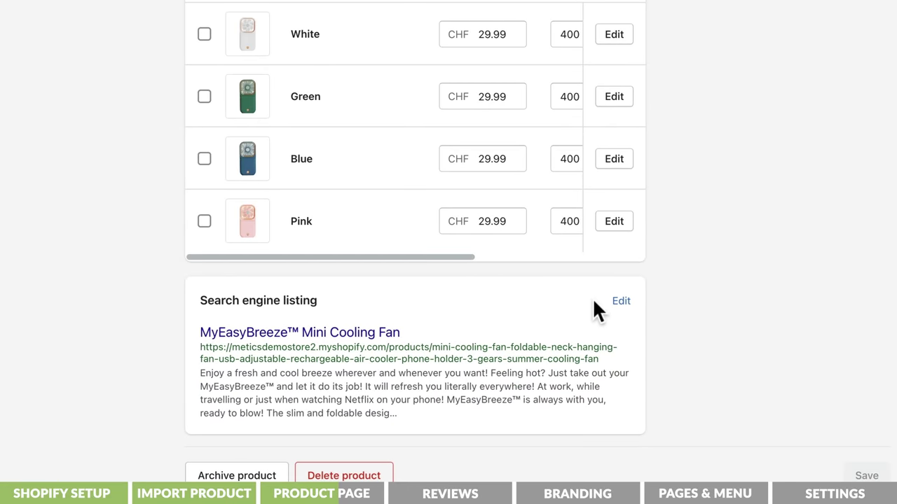
# Change the product's URL handle to myeasybreeze, save, and go to Online Store themes
pyautogui.click(619, 301)
pyautogui.scroll(-5, 626, 296)
pyautogui.moveTo(504, 405); pyautogui.dragTo(806, 412)
pyautogui.write('myeasybreeze')
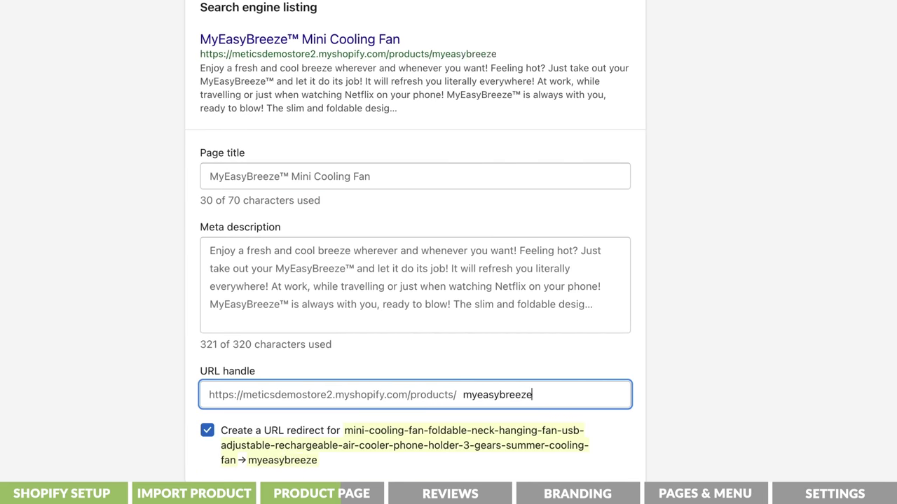
pyautogui.click(731, 55)
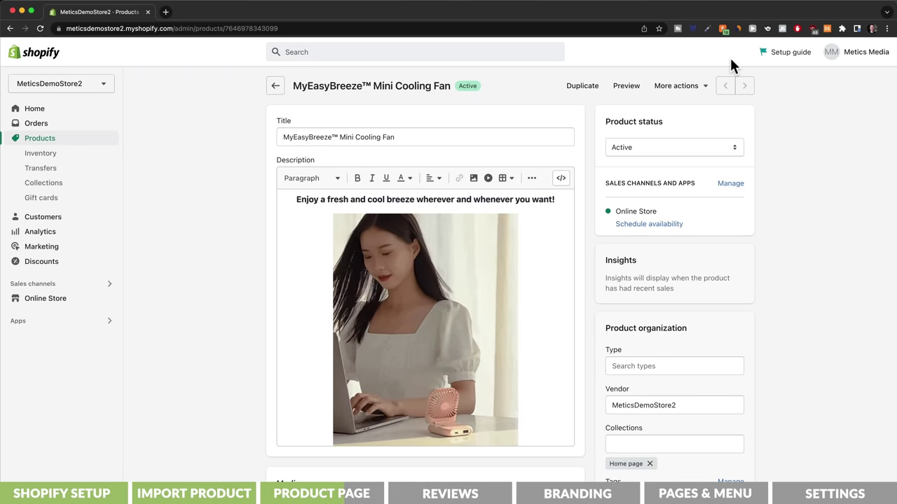
pyautogui.click(67, 298)
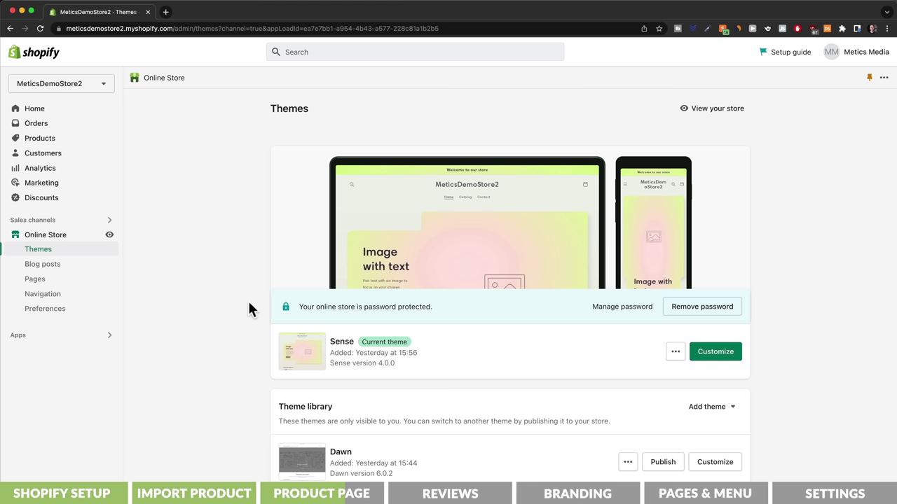
# Open the Sense theme editor on the Default product template
pyautogui.click(707, 352)
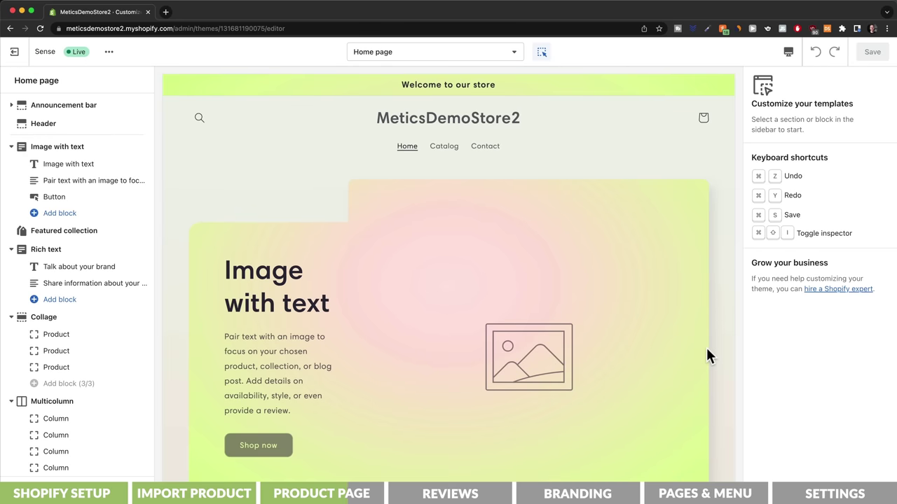
pyautogui.click(500, 56)
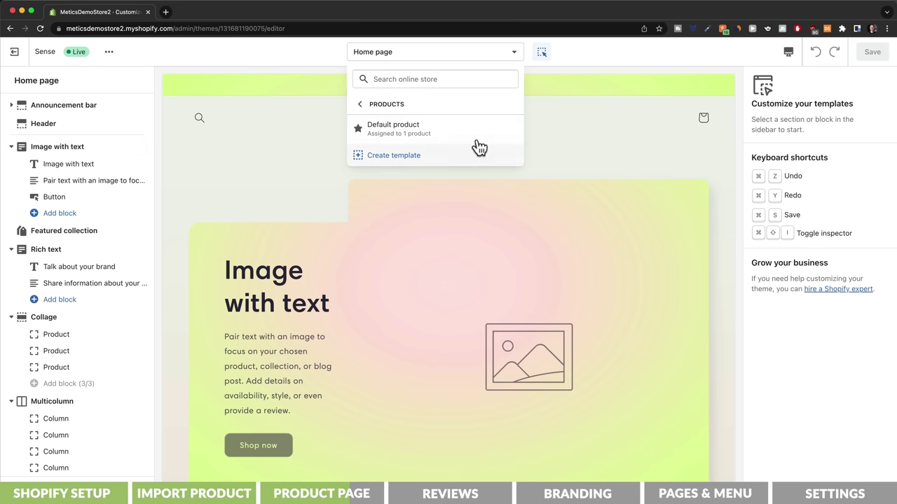
pyautogui.click(478, 138)
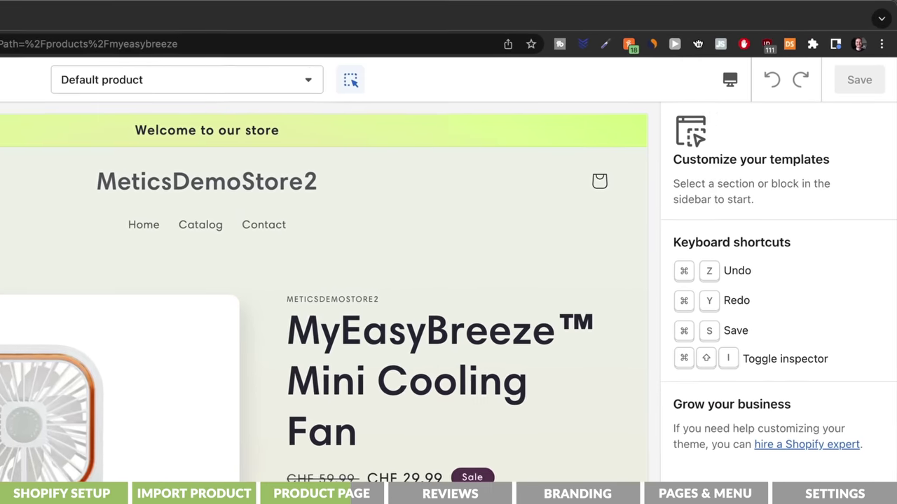
# Preview the product page on mobile and select its Rich text section
pyautogui.click(788, 52)
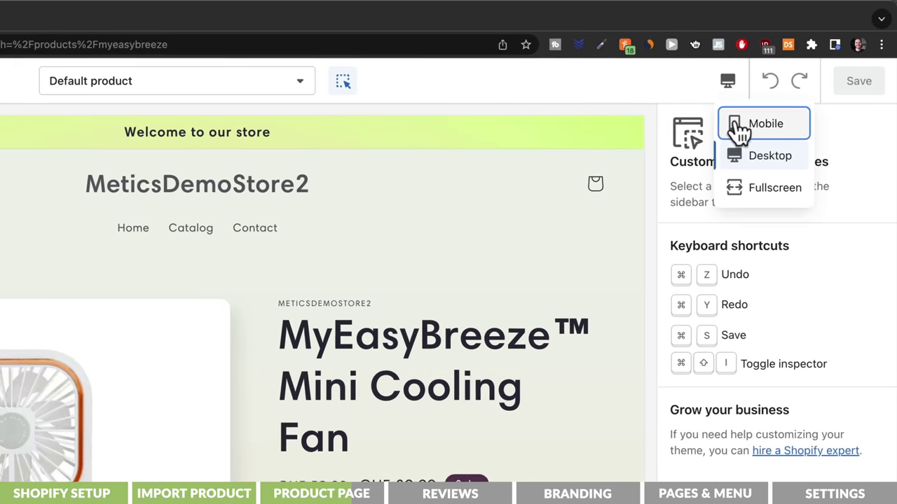
pyautogui.click(743, 126)
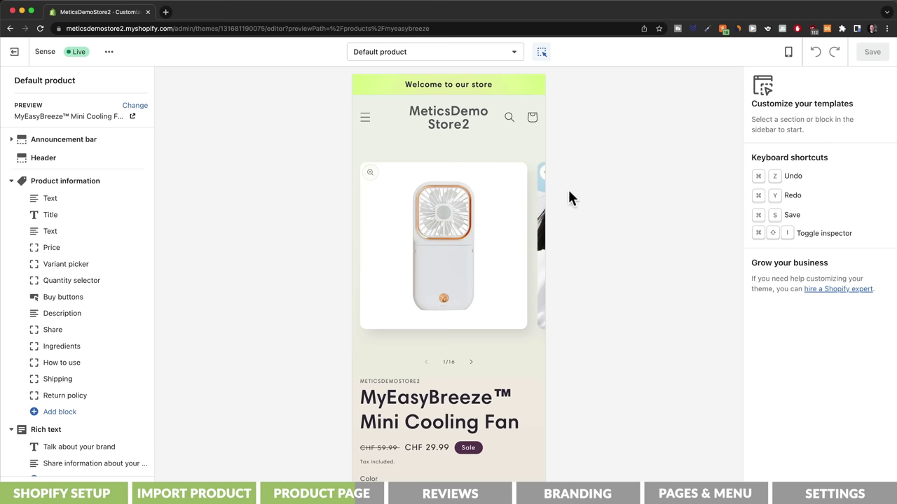
pyautogui.scroll(-10, 510, 259)
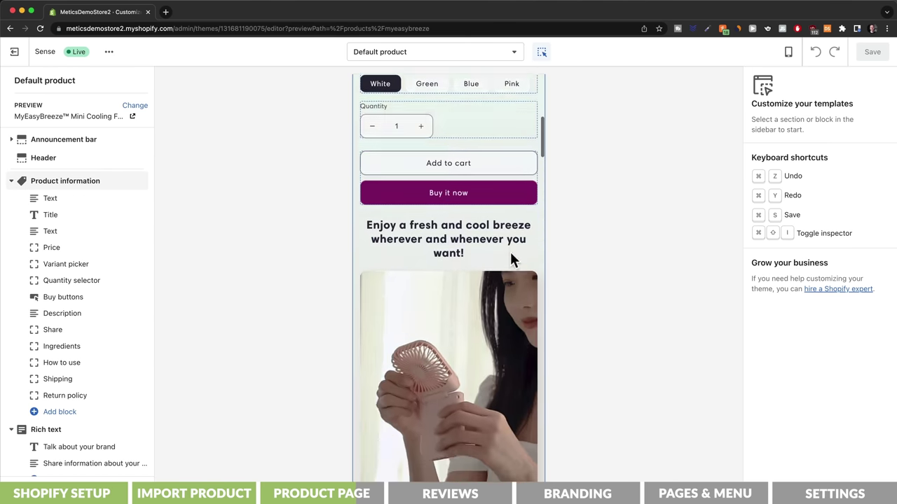
pyautogui.scroll(-8, 510, 254)
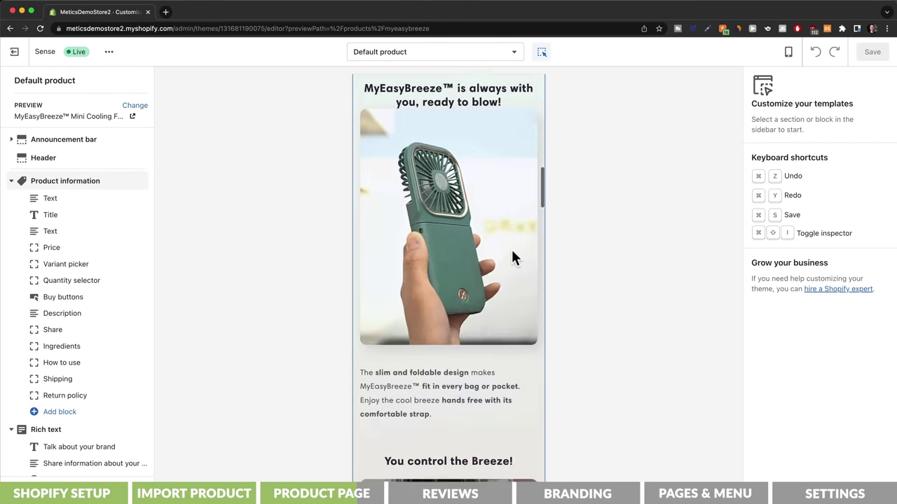
pyautogui.scroll(-15, 512, 258)
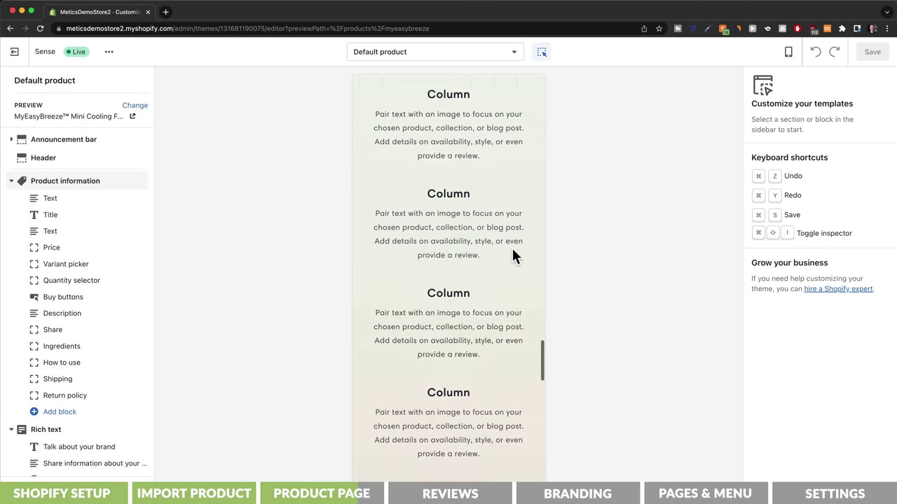
pyautogui.scroll(-12, 512, 256)
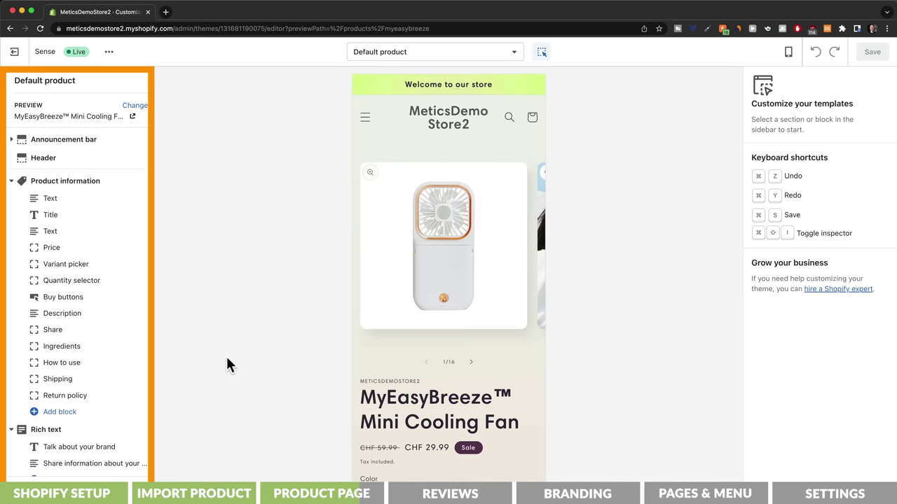
pyautogui.click(52, 430)
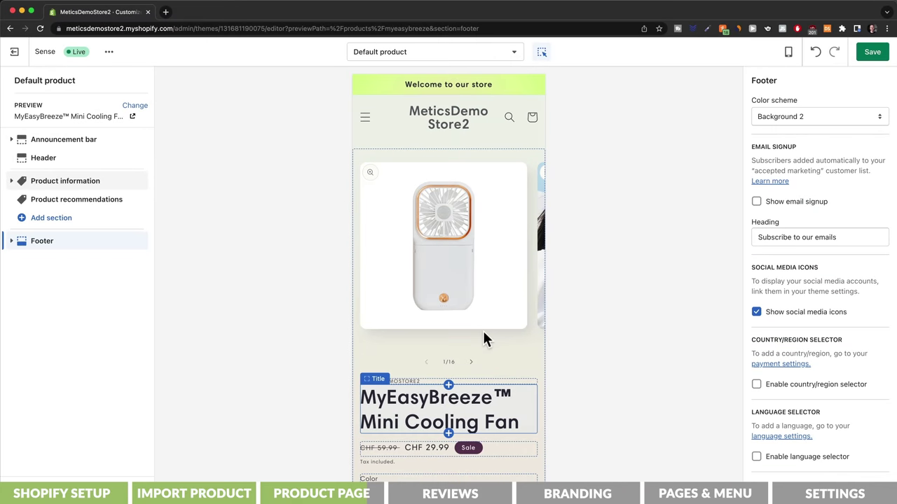
# Replace the announcement bar text with 'ONLY TODAY: 50% OFF & FREE SHIPPING'
pyautogui.click(471, 84)
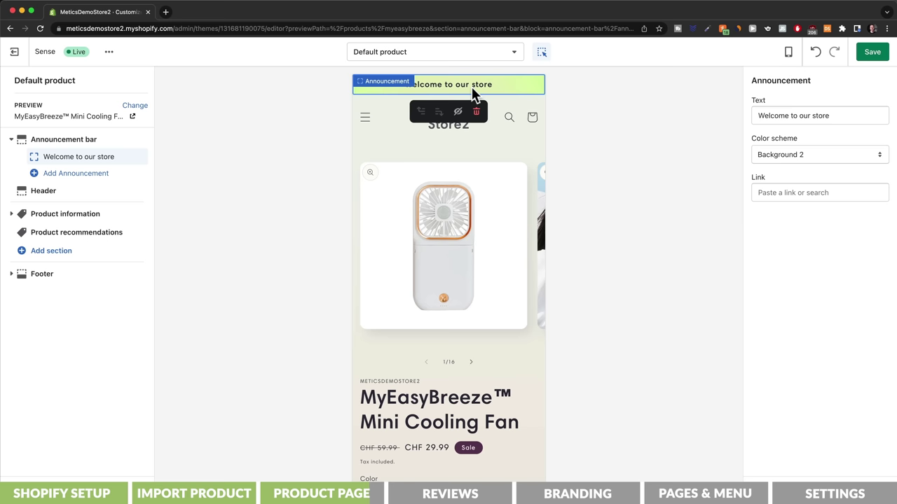
pyautogui.click(807, 117)
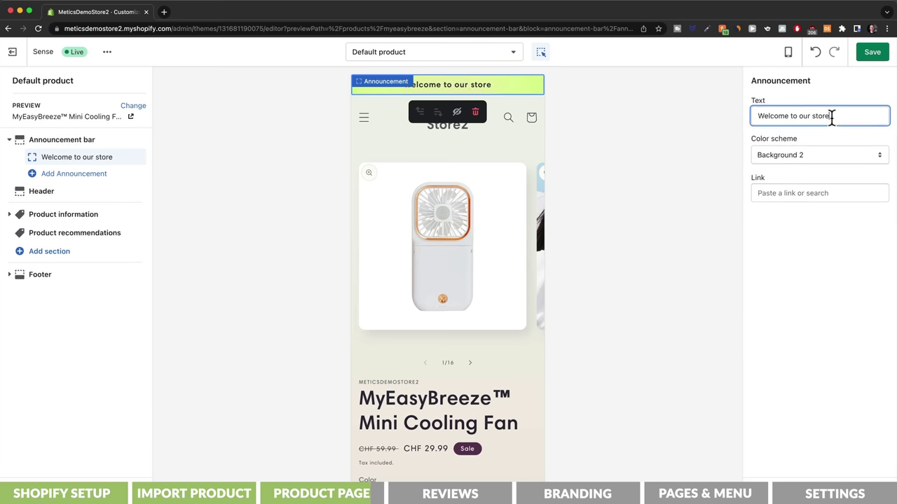
pyautogui.press('super+a')
pyautogui.write('Y TODAY: 50% OFF & FREE SHIPPING')
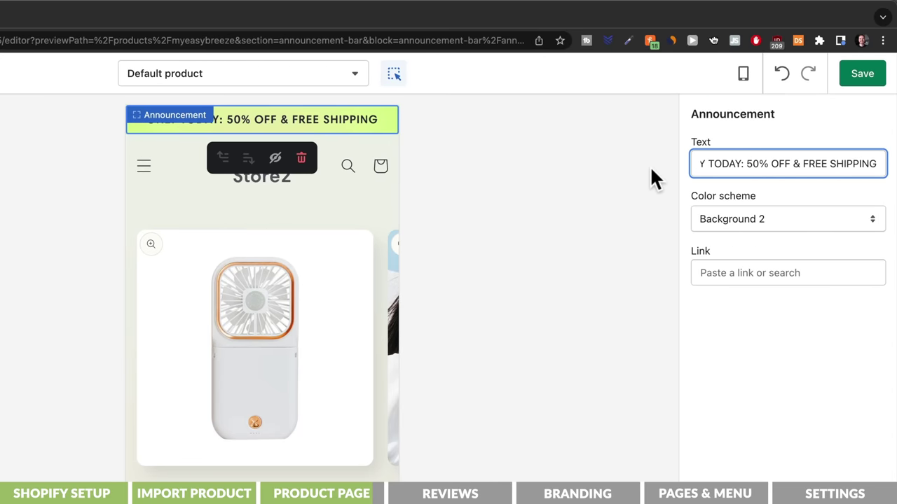
pyautogui.scroll(-15, 345, 447)
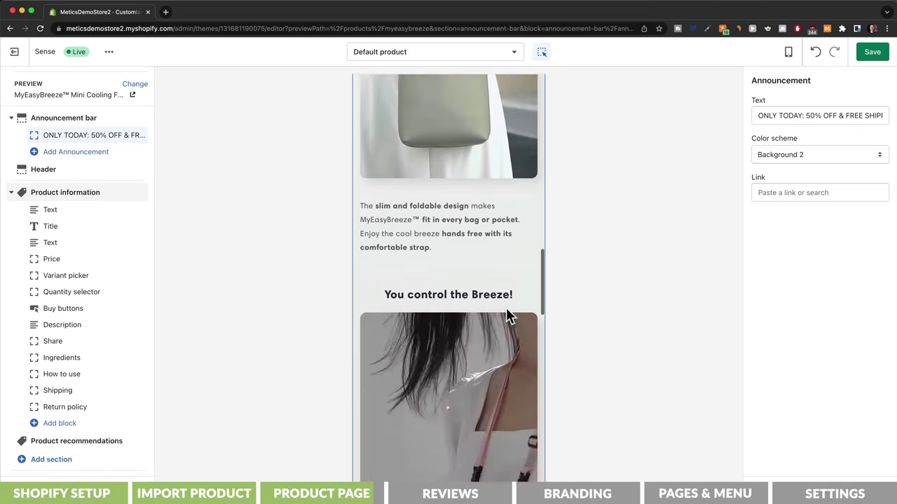
pyautogui.scroll(-10, 509, 317)
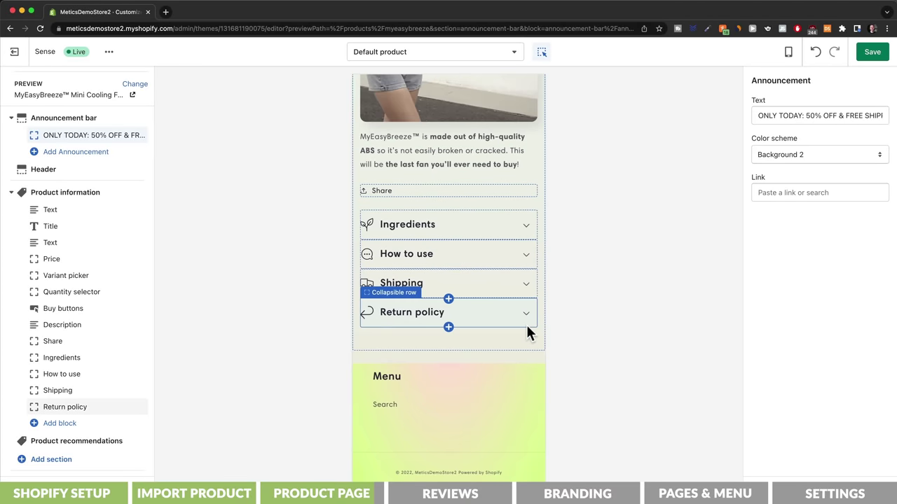
# Rename the Ingredients row to FAQ with a Question mark icon, add 'FAQs' content, and save
pyautogui.click(526, 223)
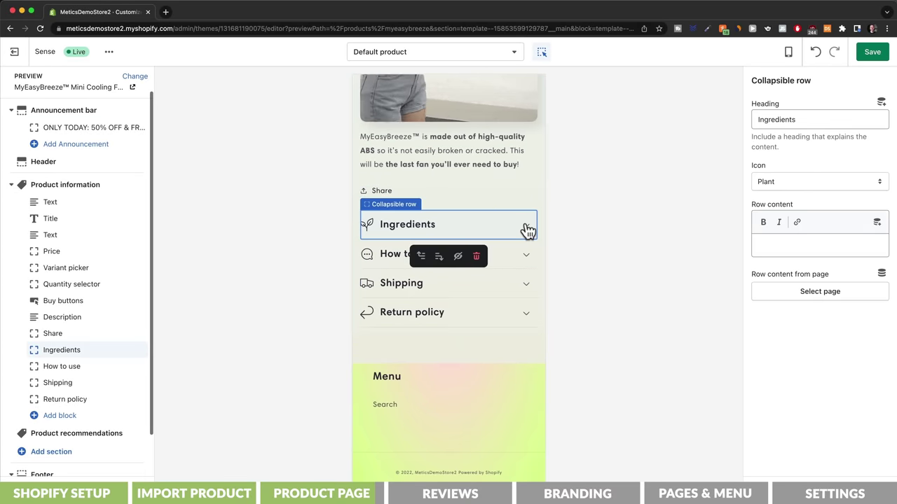
pyautogui.click(526, 226)
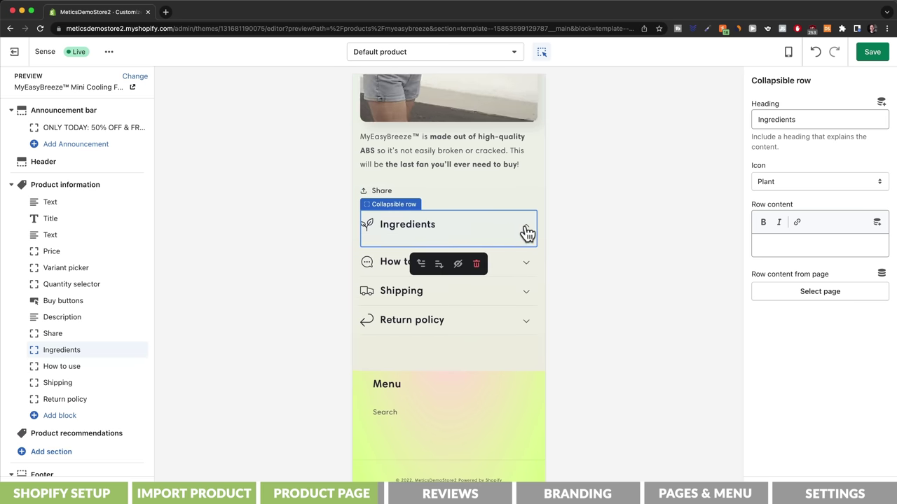
pyautogui.doubleClick(780, 119)
pyautogui.write('FAQ')
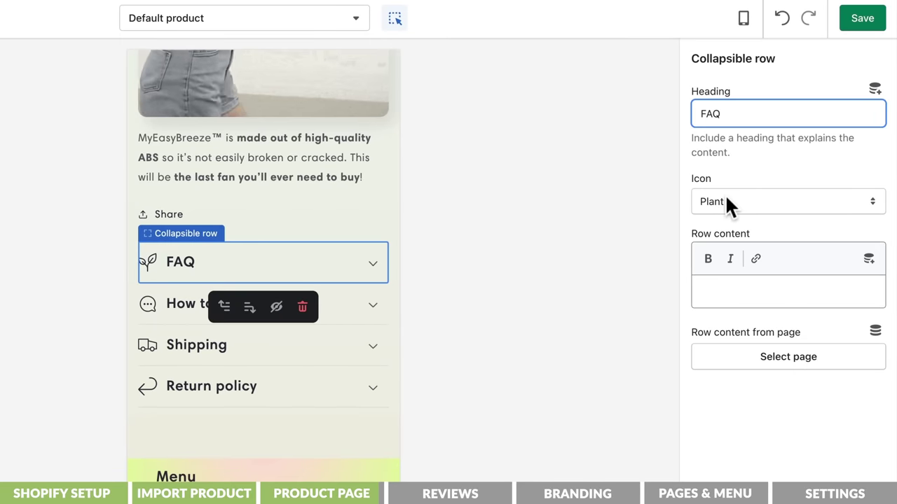
pyautogui.click(726, 201)
pyautogui.click(726, 231)
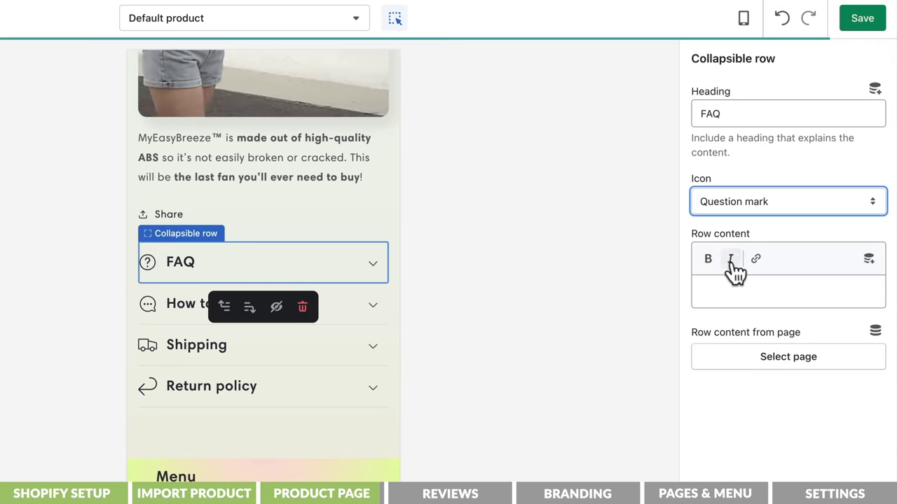
pyautogui.click(731, 293)
pyautogui.write('FA')
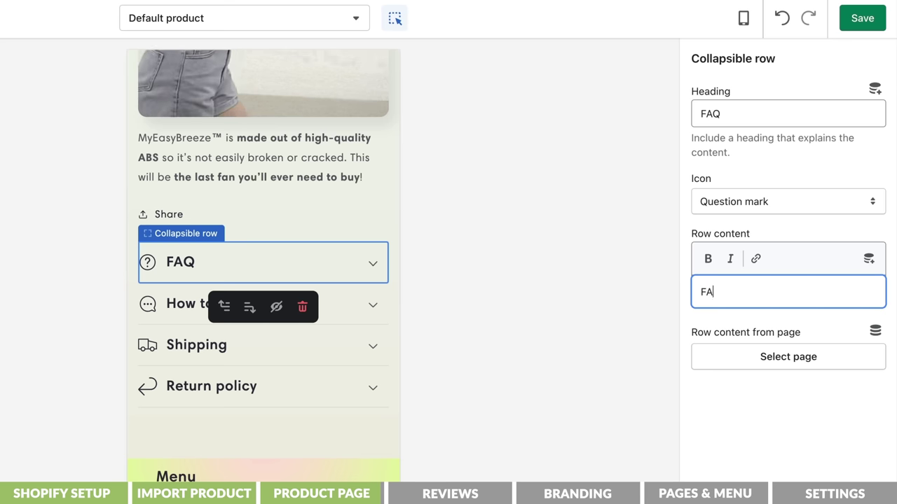
pyautogui.write('Qs')
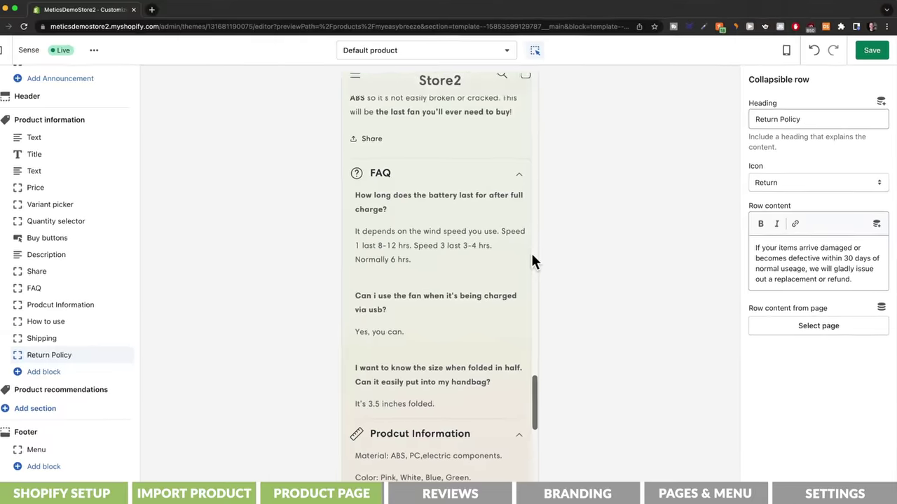
pyautogui.scroll(-3, 404, 293)
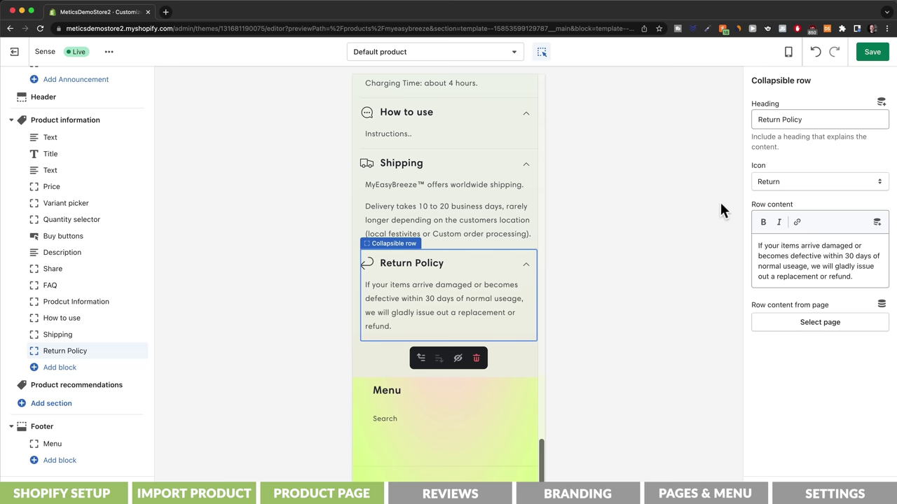
pyautogui.click(872, 56)
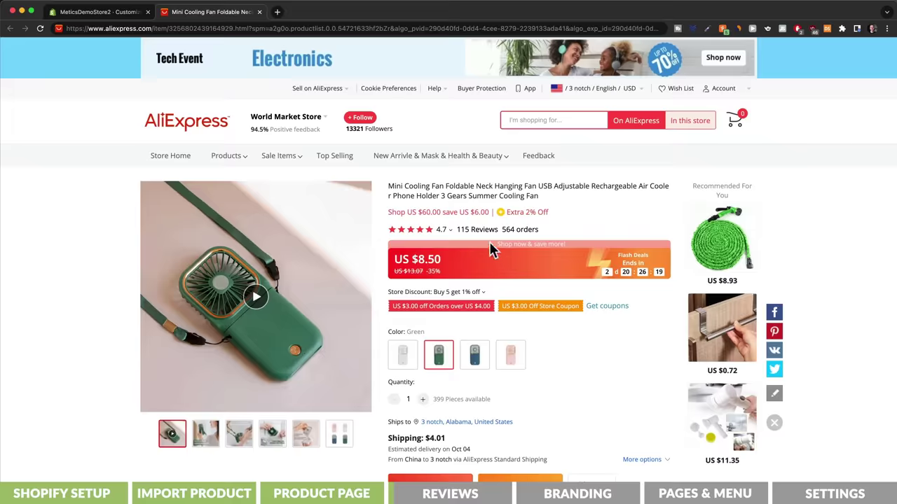
# Show the AliExpress fan's 115 customer reviews and scroll through them
pyautogui.click(481, 231)
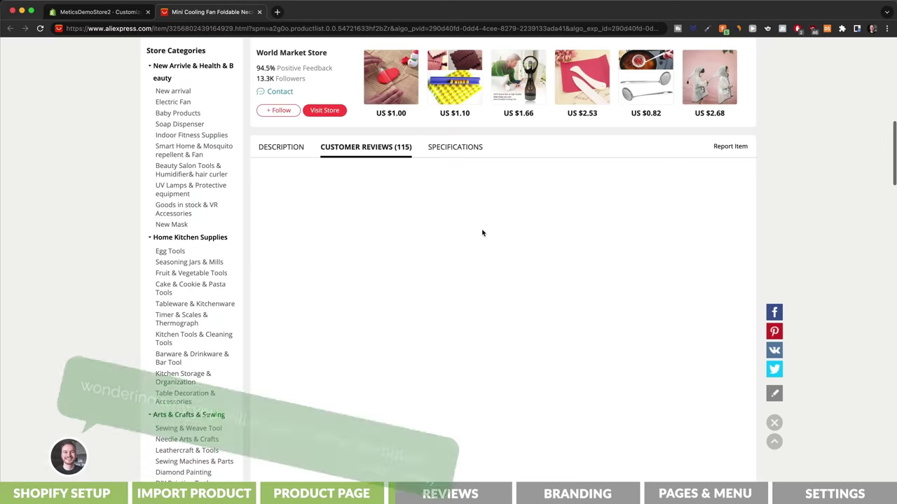
pyautogui.scroll(-5, 566, 268)
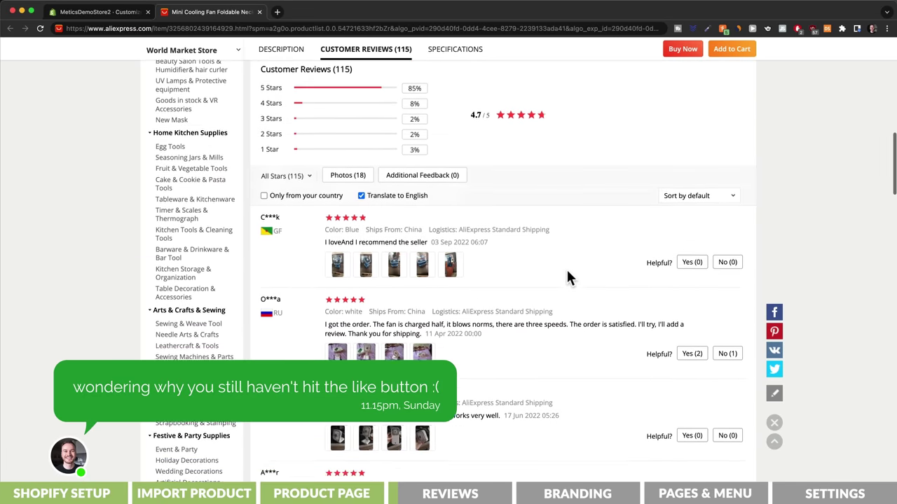
pyautogui.scroll(-4, 615, 278)
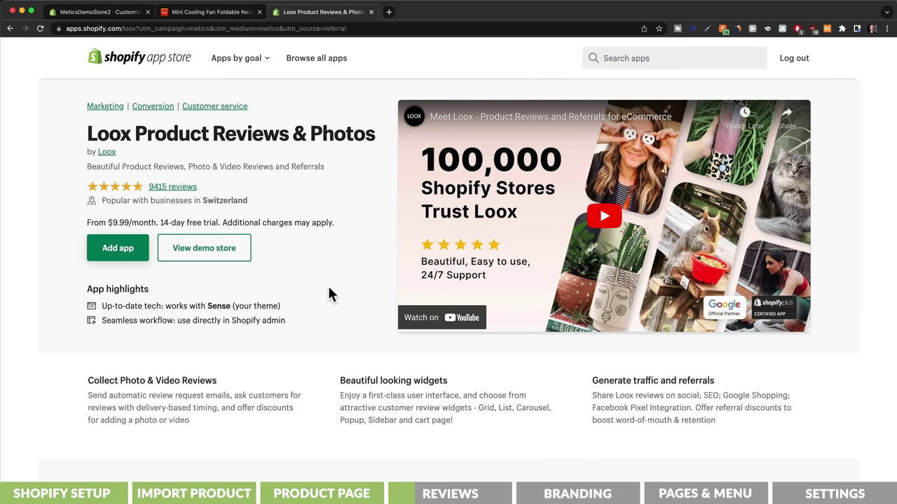
# Add Loox on the Growth plan's 14-day trial and approve the subscription
pyautogui.click(130, 252)
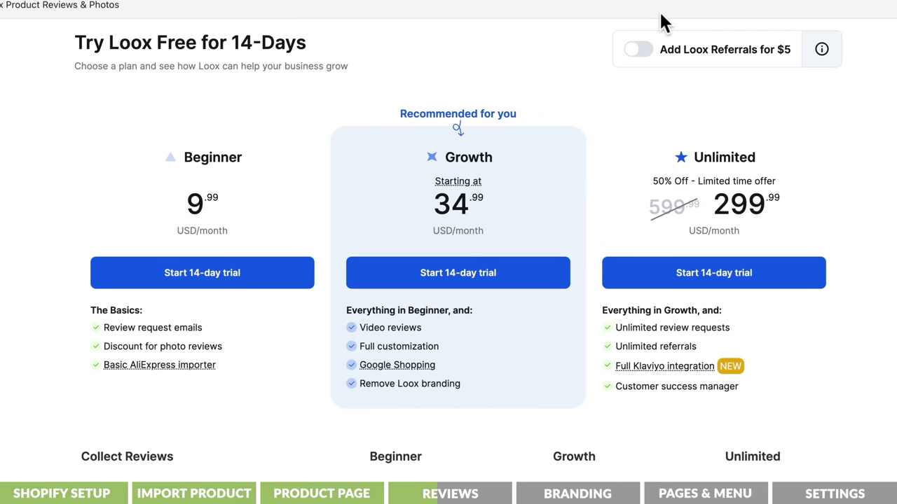
pyautogui.click(518, 281)
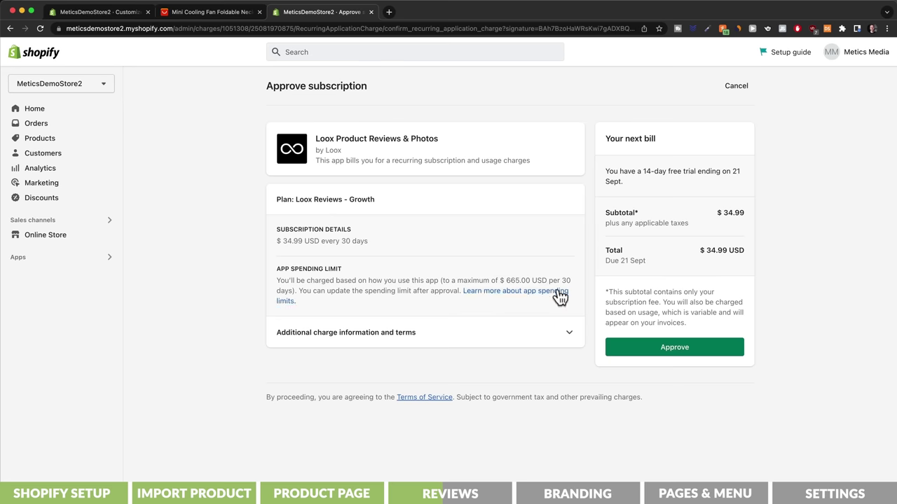
pyautogui.click(645, 356)
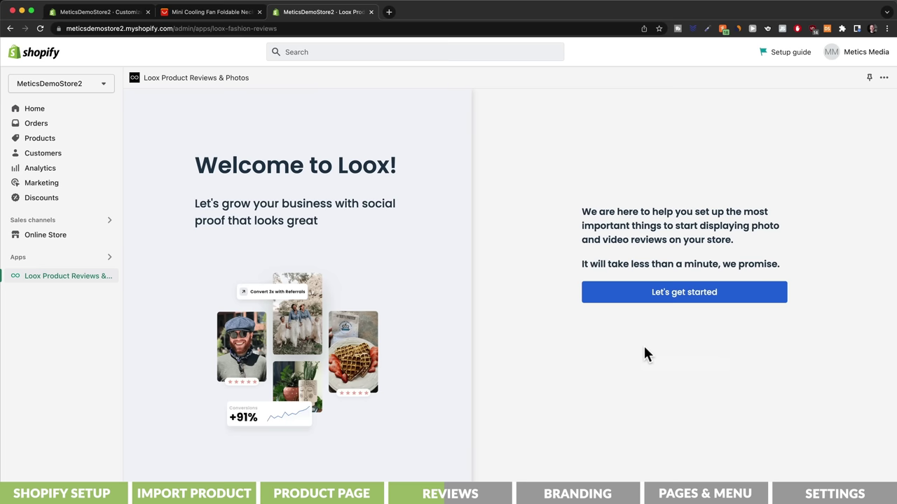
# Finish Loox setup with default widget and email settings, skipping the review discount
pyautogui.click(689, 307)
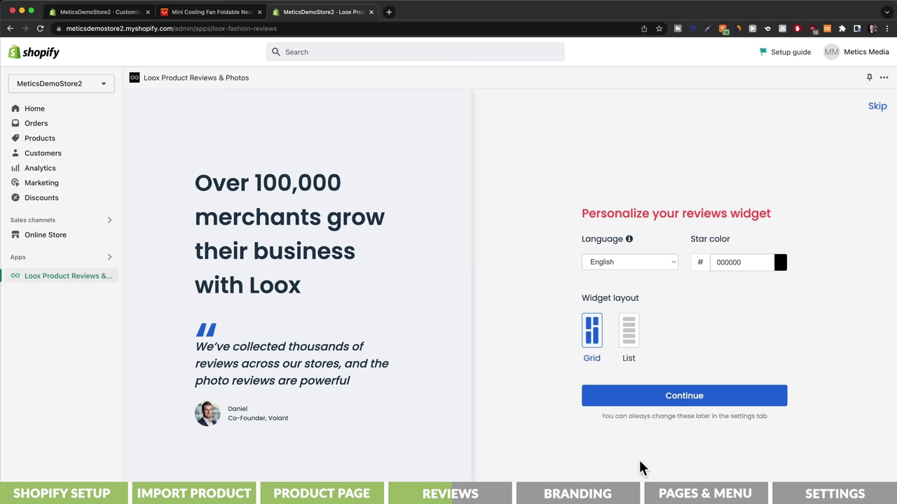
pyautogui.click(690, 398)
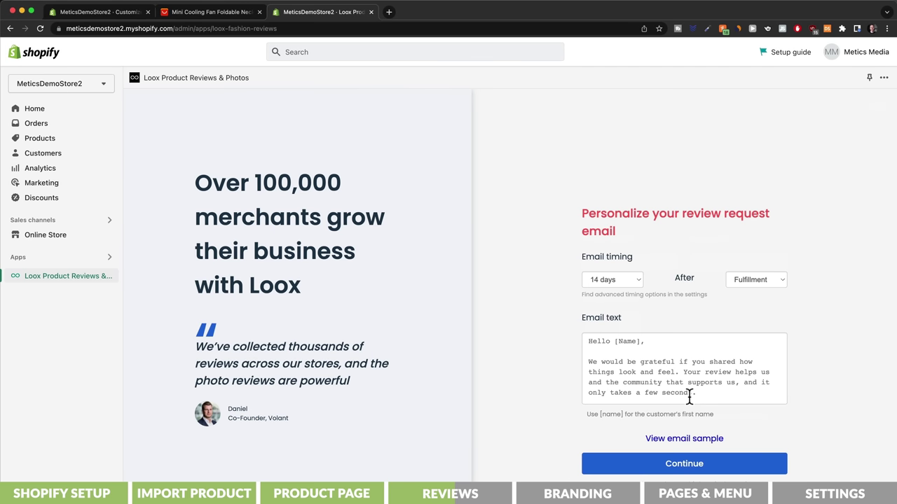
pyautogui.click(684, 465)
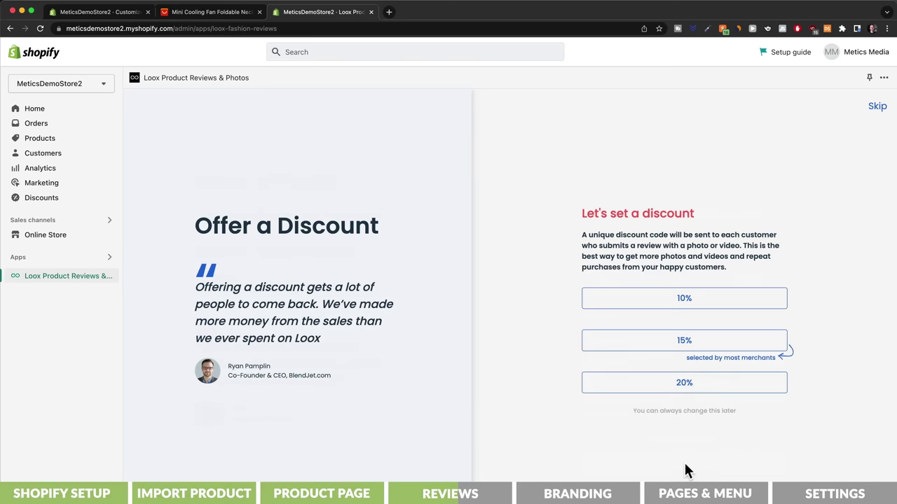
pyautogui.click(877, 107)
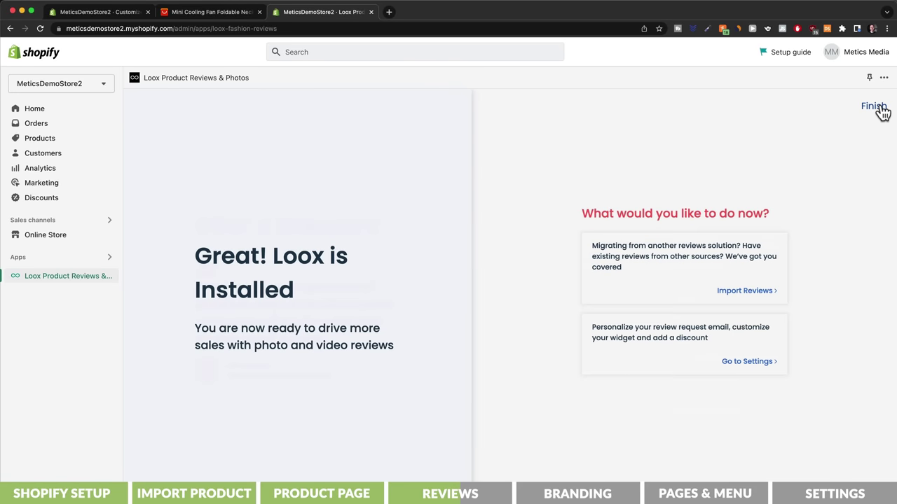
pyautogui.click(760, 297)
# Bookmark the Import to Loox button and return to the AliExpress fan page
pyautogui.press('super+shift+b')
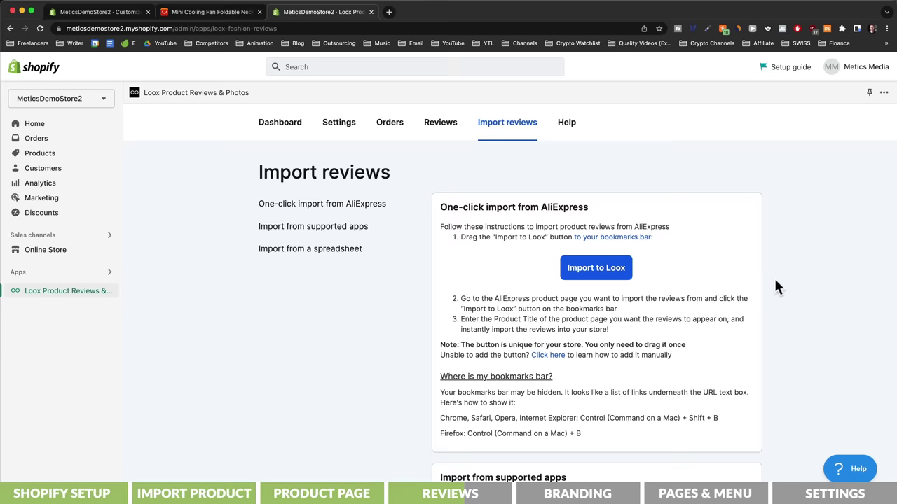
pyautogui.moveTo(606, 274); pyautogui.dragTo(429, 59)
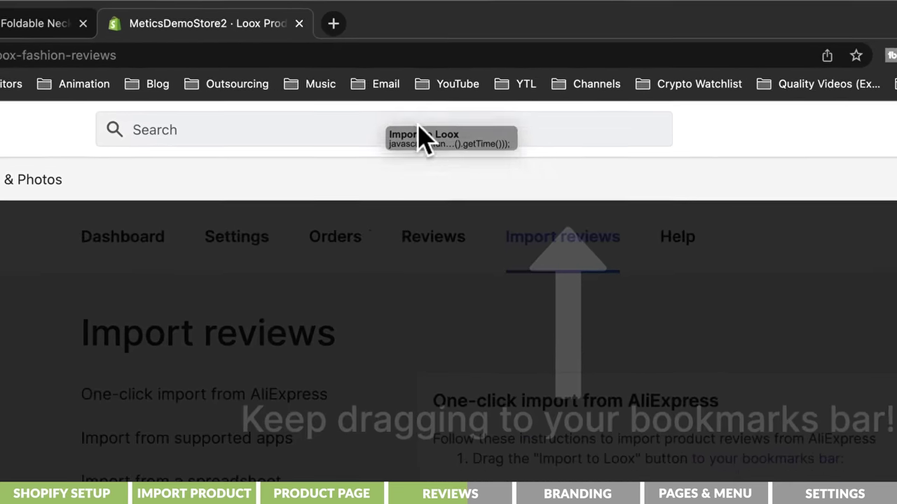
pyautogui.moveTo(405, 106); pyautogui.dragTo(406, 95)
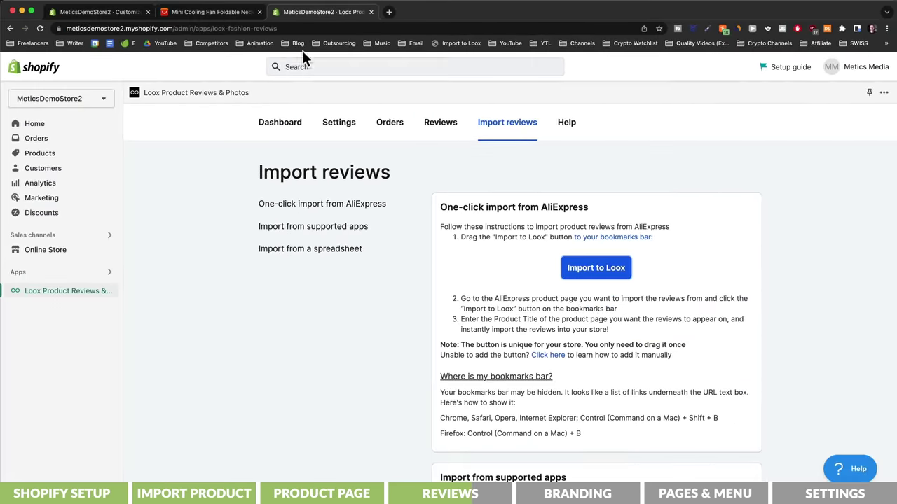
pyautogui.click(223, 13)
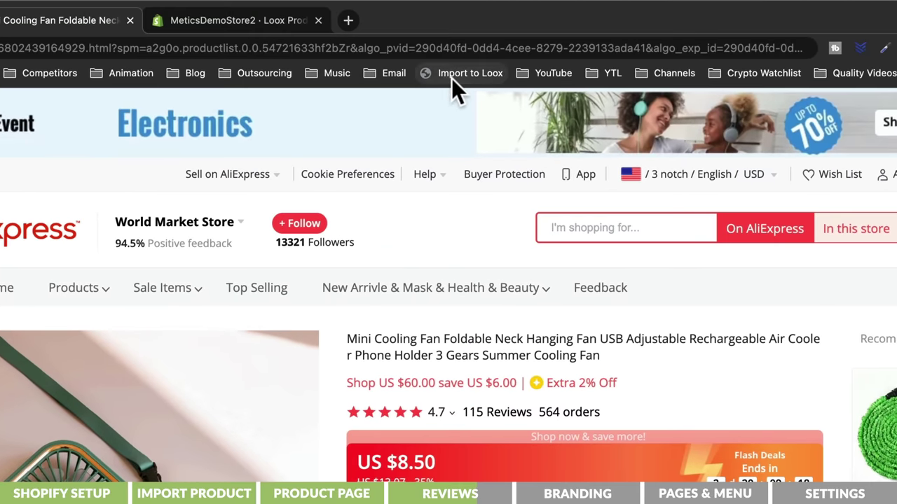
# Preview 100 AliExpress reviews for import into the MyEasyBreeze™ Mini Cooling Fan
pyautogui.click(452, 78)
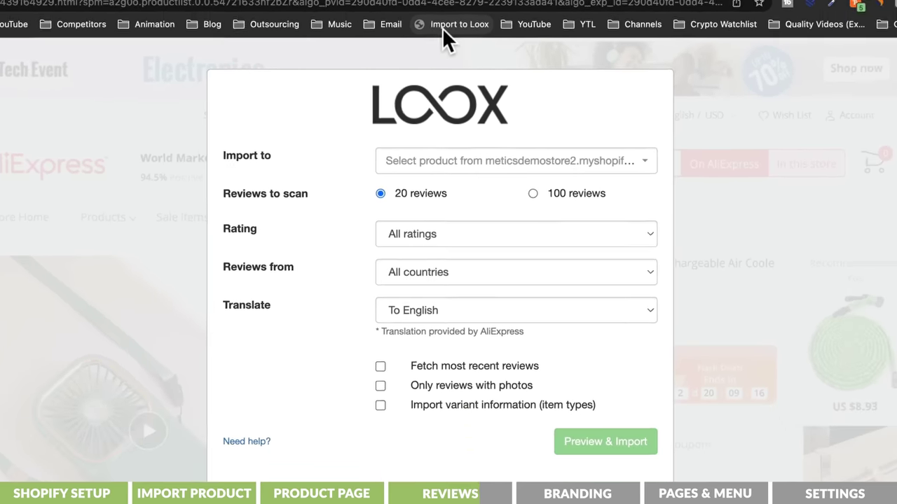
pyautogui.click(576, 166)
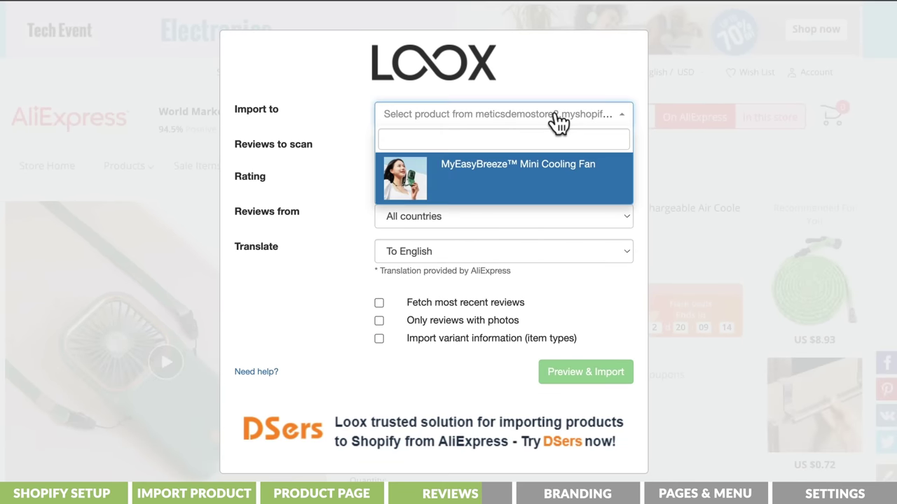
pyautogui.click(536, 180)
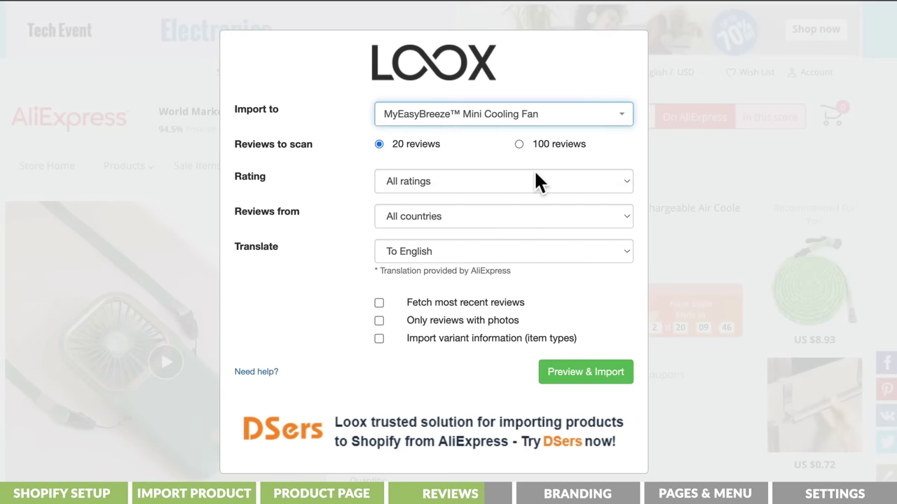
pyautogui.click(519, 143)
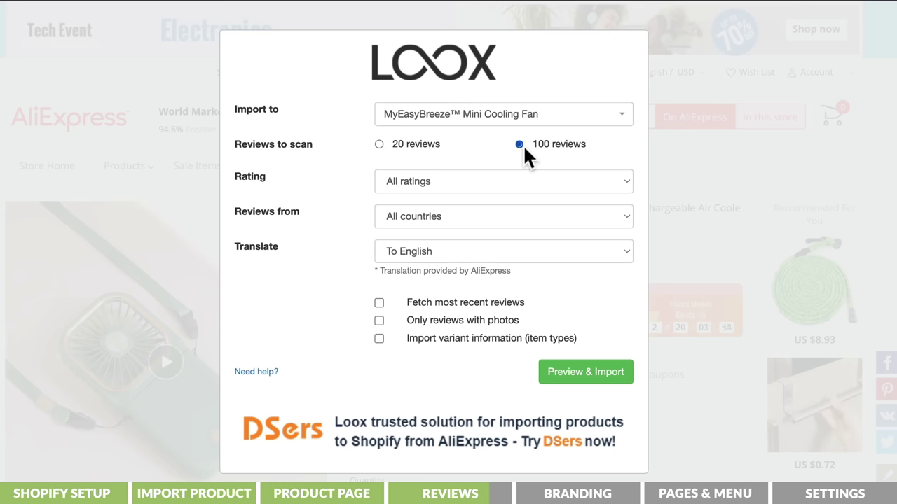
pyautogui.click(581, 375)
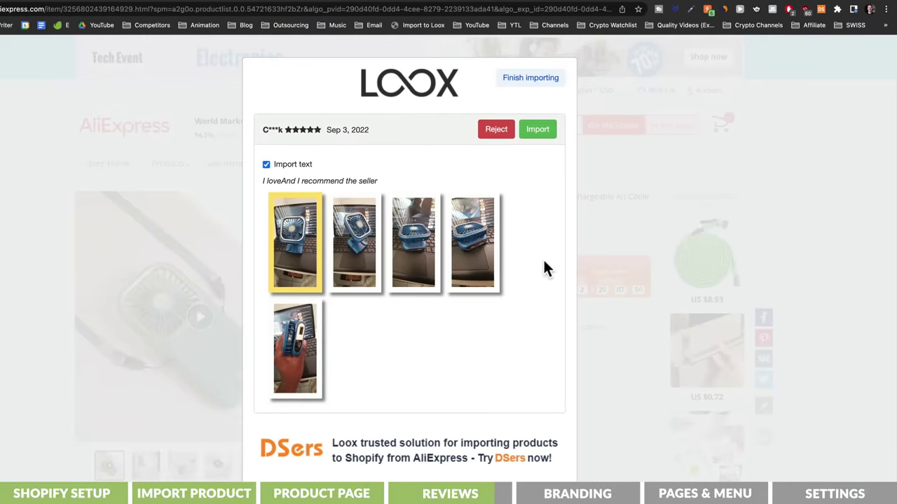
# Import five reviews with photos, reject the one-star review, and finish the import
pyautogui.click(539, 133)
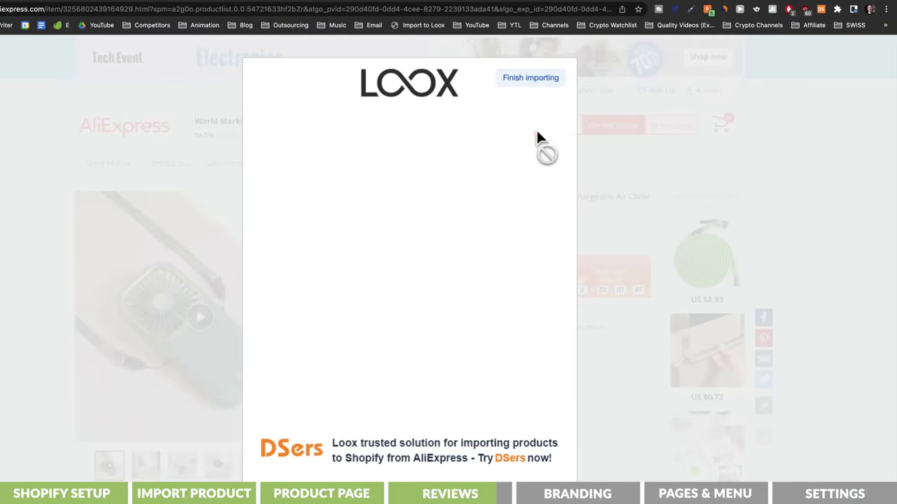
pyautogui.click(538, 131)
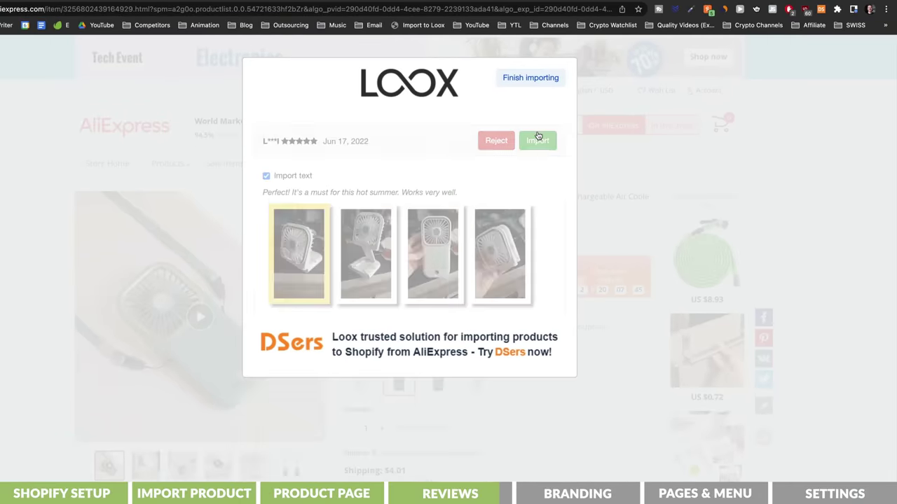
pyautogui.click(539, 133)
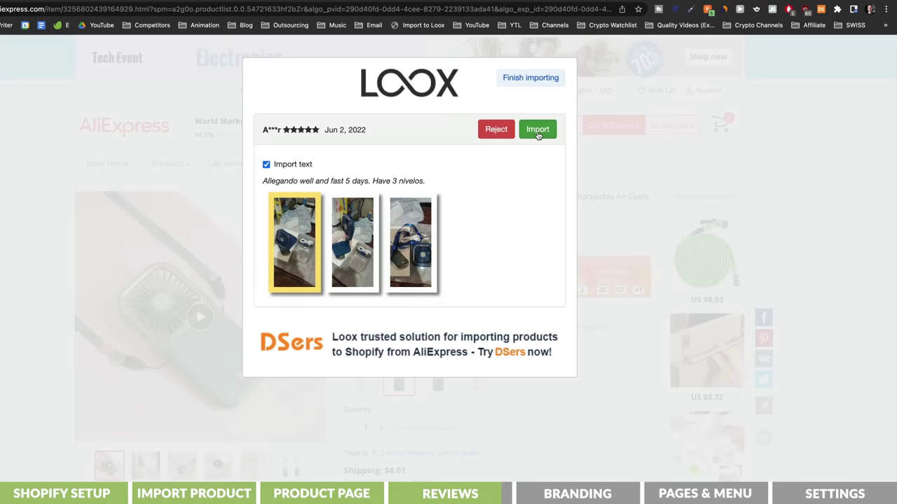
pyautogui.click(537, 133)
pyautogui.click(508, 141)
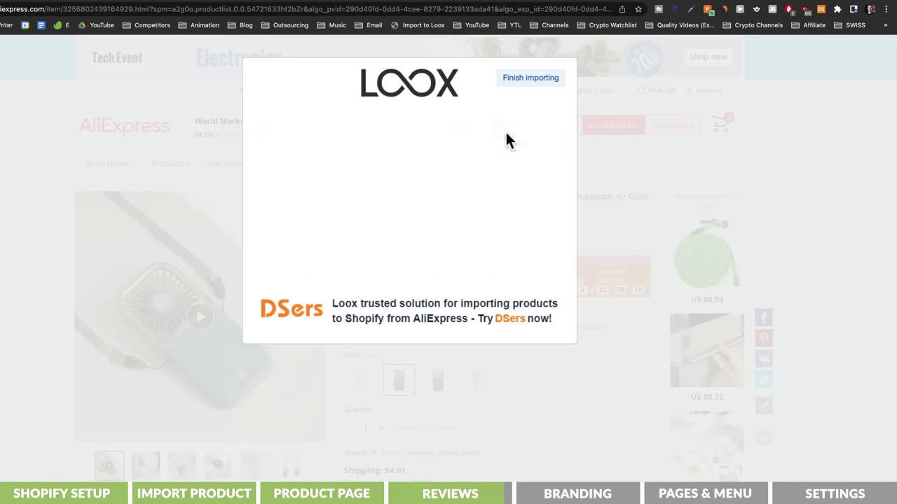
pyautogui.click(505, 131)
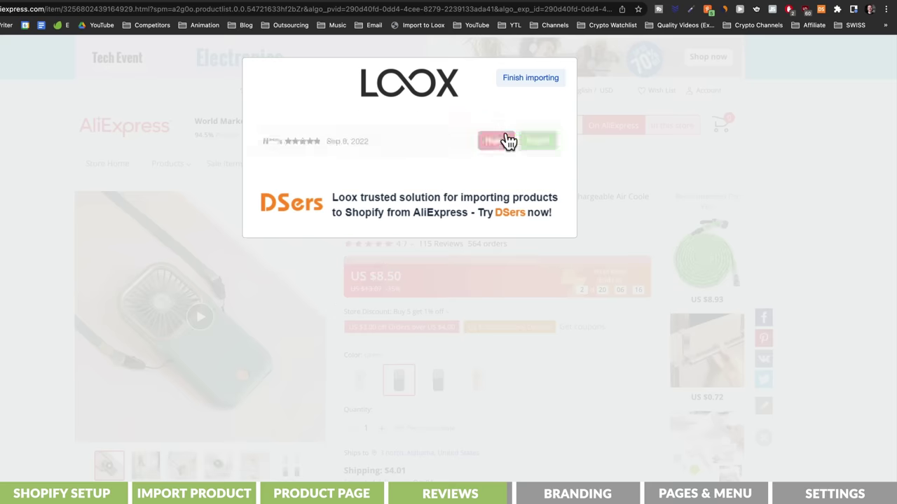
pyautogui.click(531, 80)
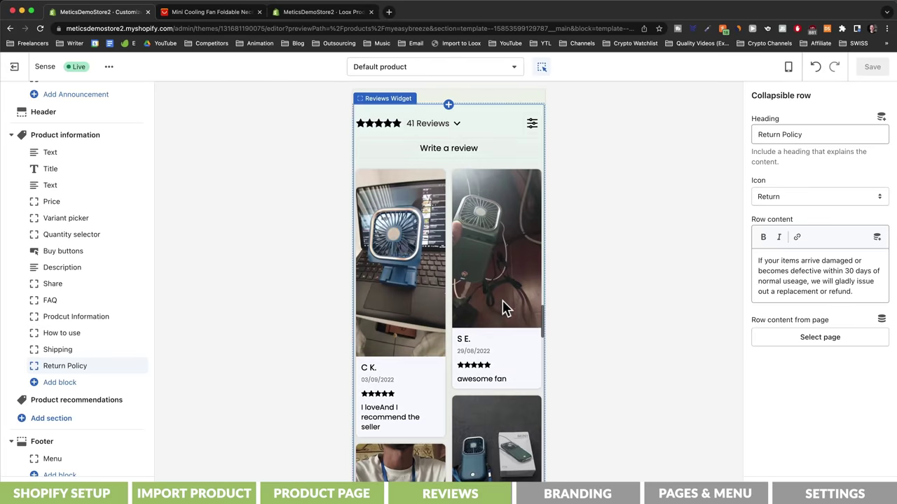
# Scroll through the imported Loox photo reviews on the product preview, then open Theme settings
pyautogui.scroll(-5, 502, 299)
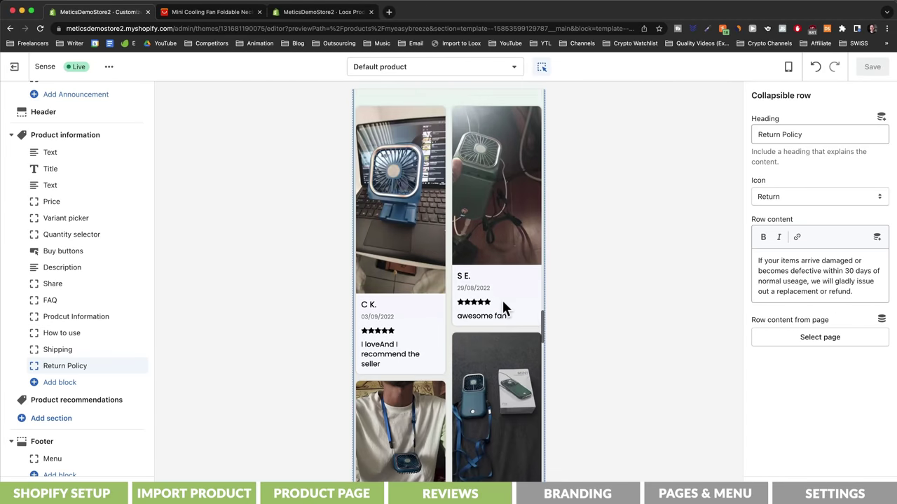
pyautogui.scroll(-5, 503, 305)
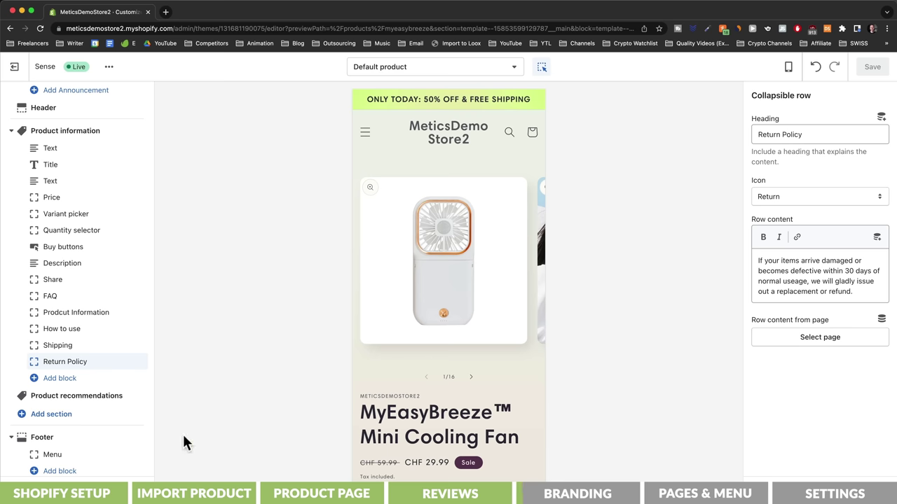
pyautogui.click(91, 490)
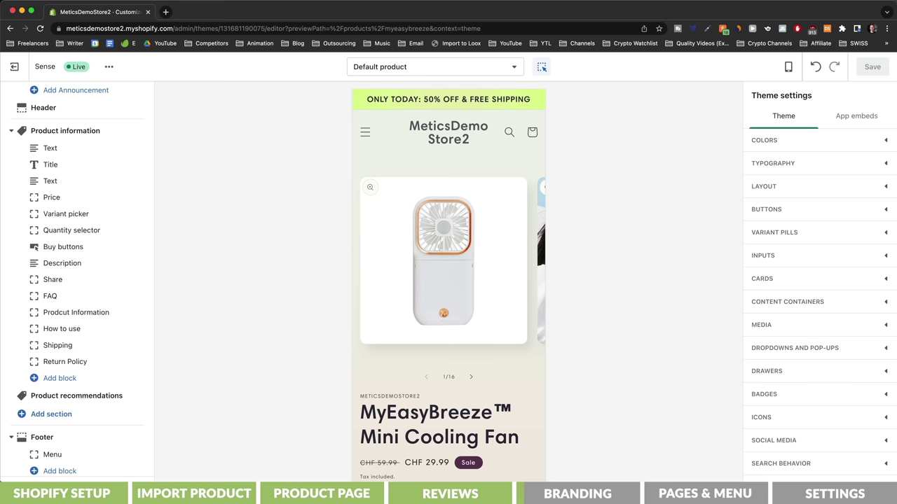
# Expand the Colors settings and cycle the product photos to the green fan image
pyautogui.click(887, 142)
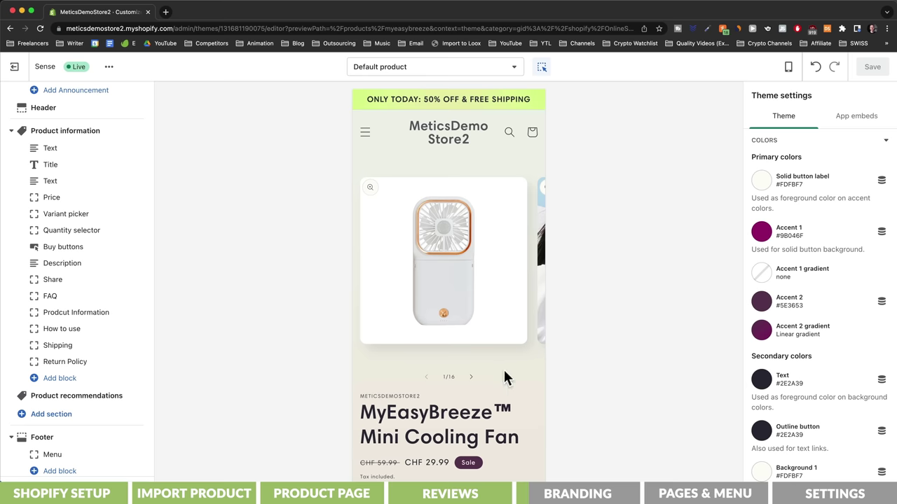
pyautogui.click(471, 379)
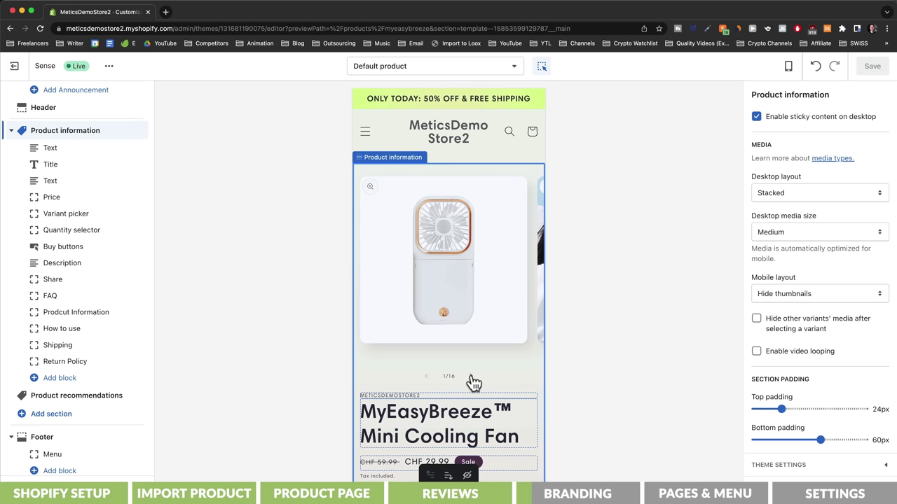
pyautogui.click(471, 378)
pyautogui.click(471, 378)
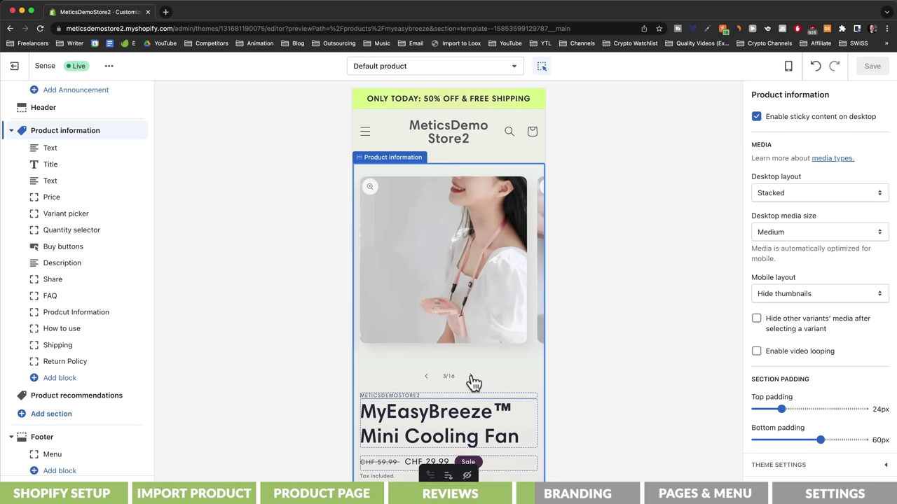
pyautogui.click(471, 378)
# Sample the fan's green with ColorZilla and set Accent 1 to #549178
pyautogui.click(687, 35)
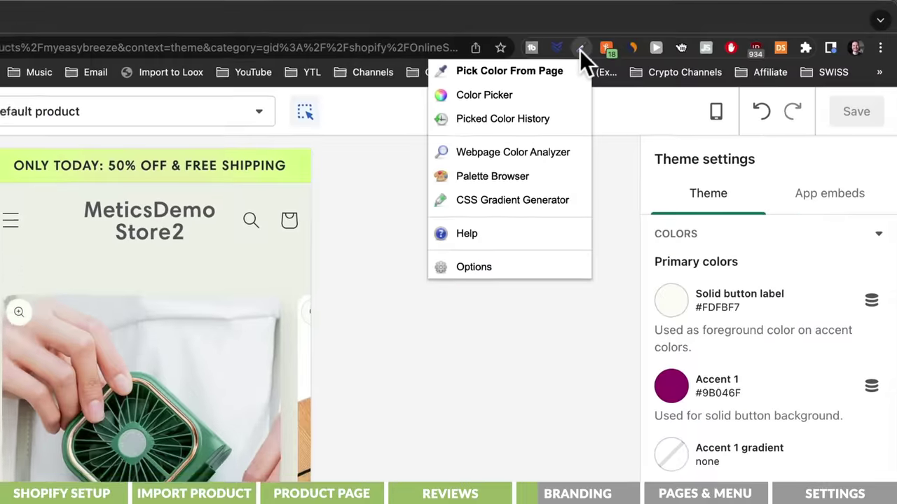
pyautogui.click(565, 78)
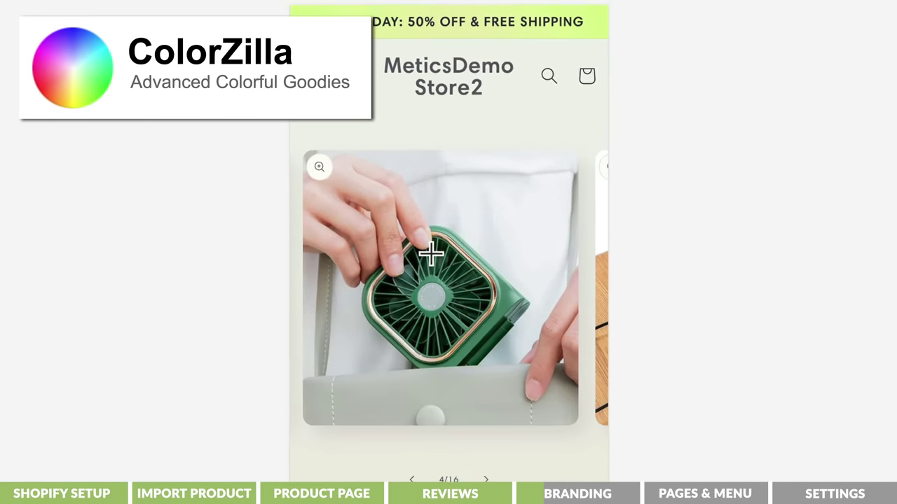
pyautogui.click(430, 252)
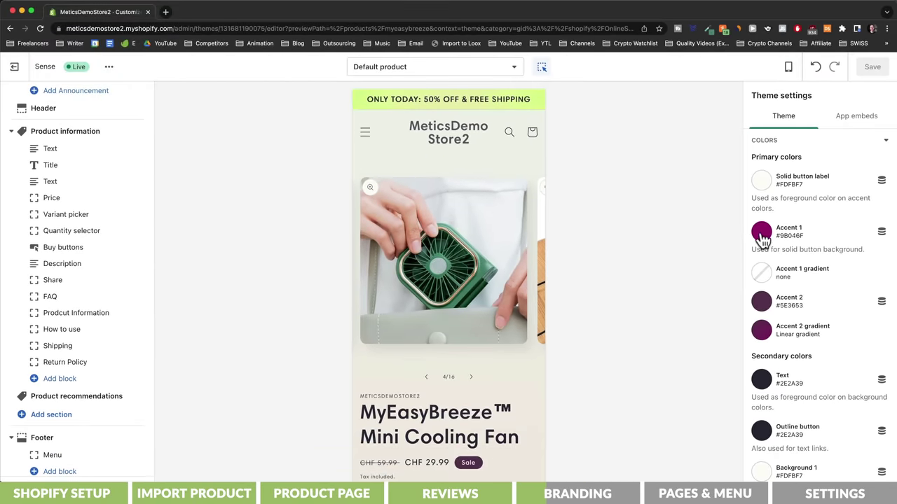
pyautogui.click(761, 232)
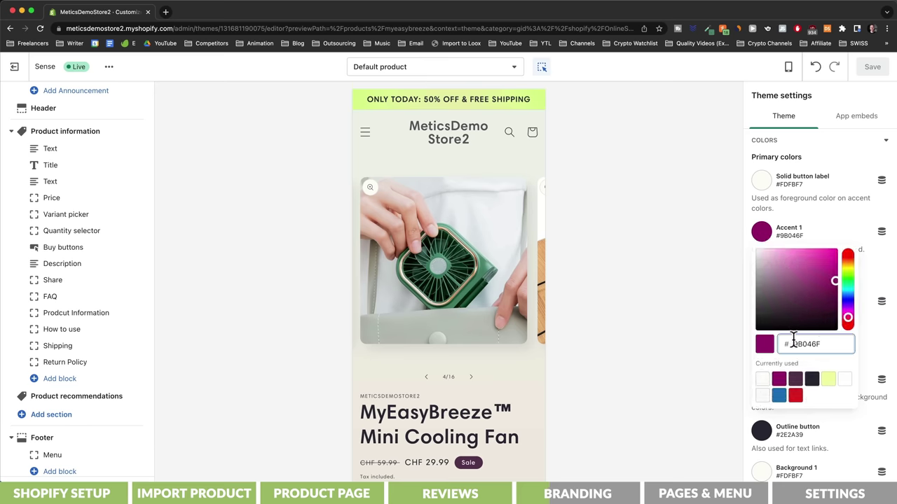
pyautogui.moveTo(793, 340); pyautogui.dragTo(843, 341)
pyautogui.click(578, 285)
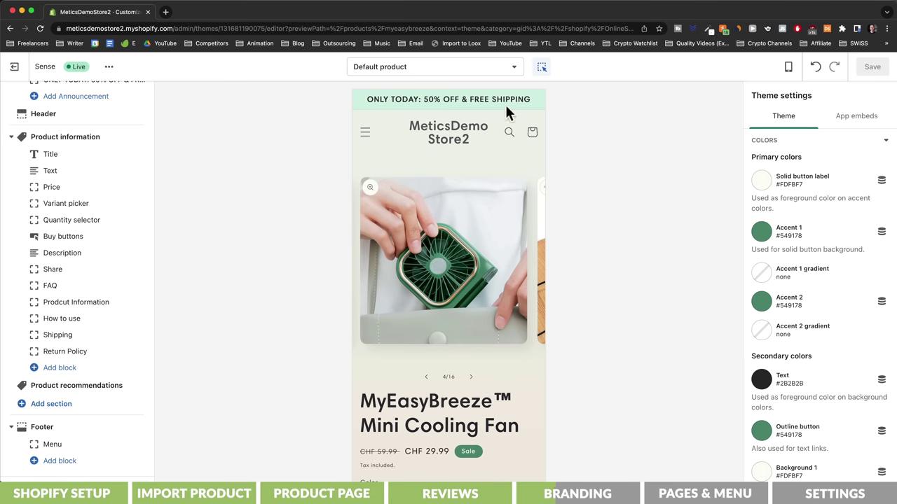
# On the Checkout template, set the checkout Accents colour to the same green
pyautogui.click(478, 73)
pyautogui.click(383, 319)
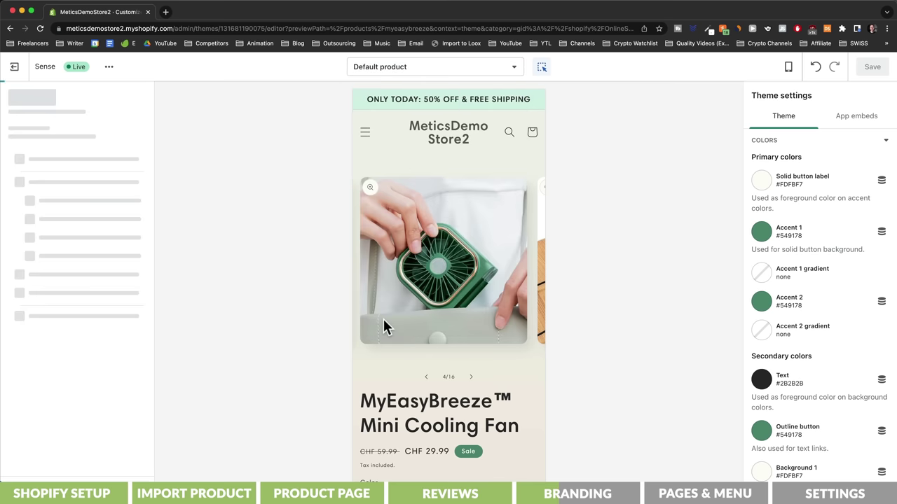
pyautogui.scroll(-5, 533, 292)
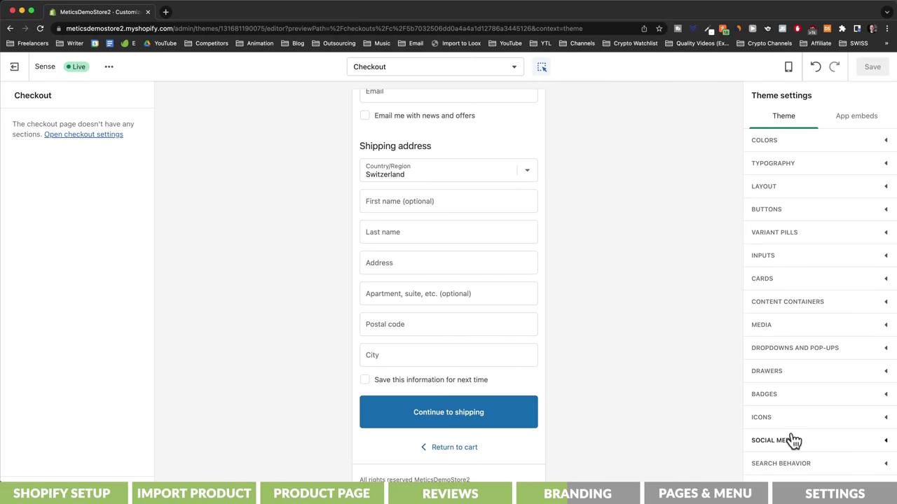
pyautogui.scroll(-3, 806, 448)
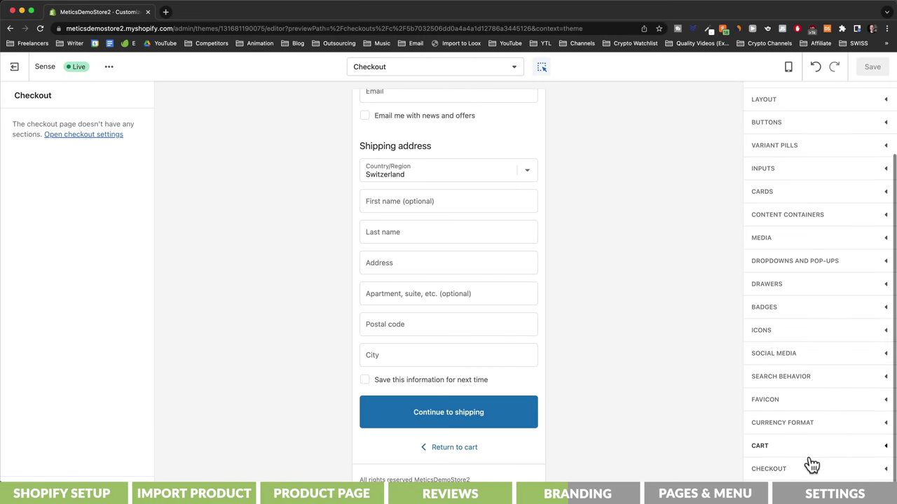
pyautogui.click(831, 421)
pyautogui.scroll(-5, 833, 420)
pyautogui.scroll(-5, 831, 418)
pyautogui.click(765, 327)
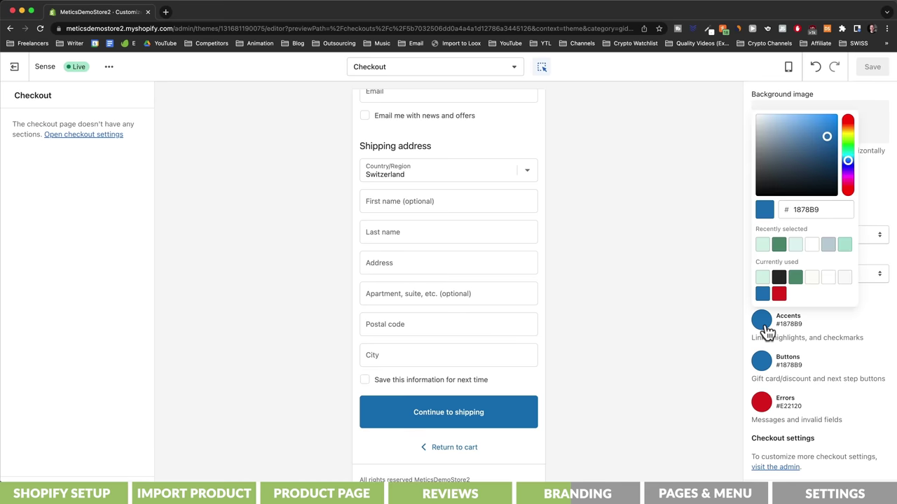
pyautogui.click(778, 246)
pyautogui.click(779, 286)
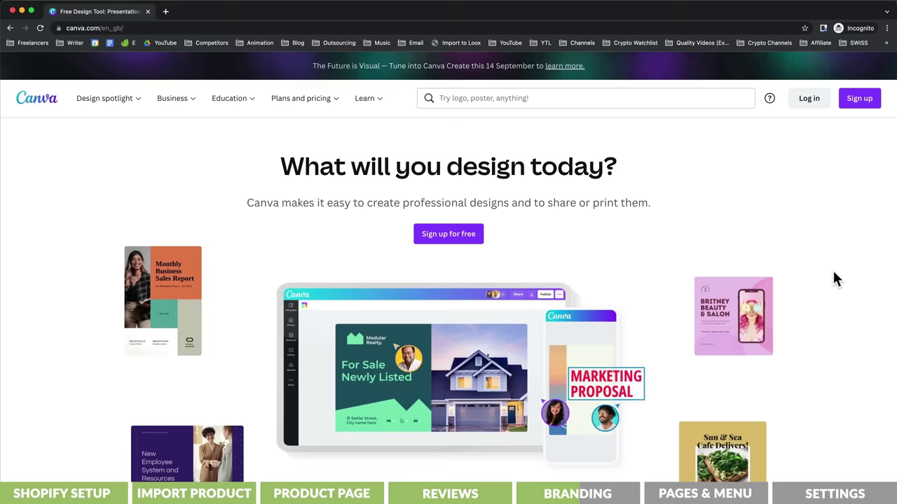
# Move the wind icon to the right end of the MyEasyBreeze logo banner
pyautogui.scroll(-3, 833, 272)
pyautogui.scroll(-5, 834, 274)
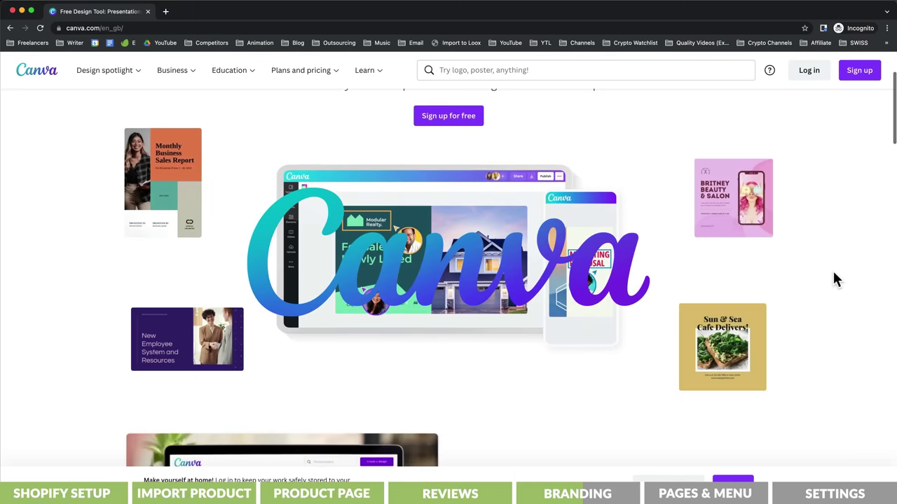
pyautogui.scroll(-6, 834, 277)
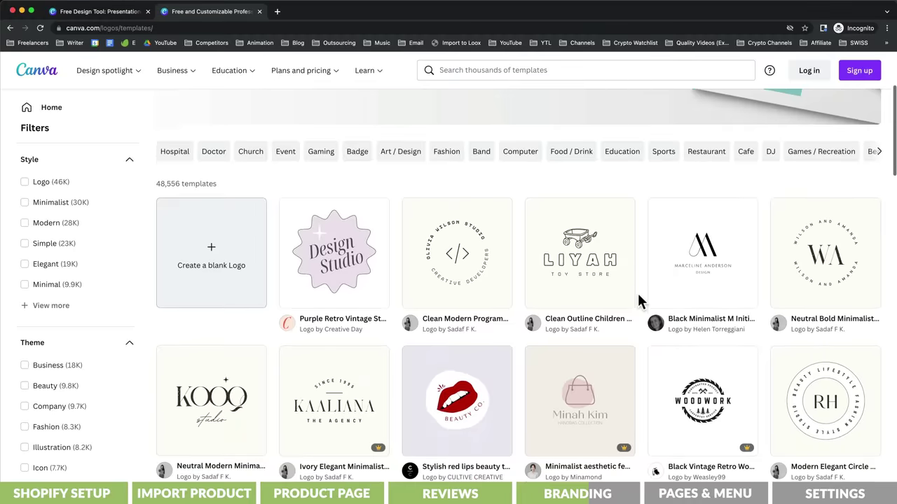
pyautogui.scroll(-6, 638, 301)
pyautogui.scroll(-2, 637, 292)
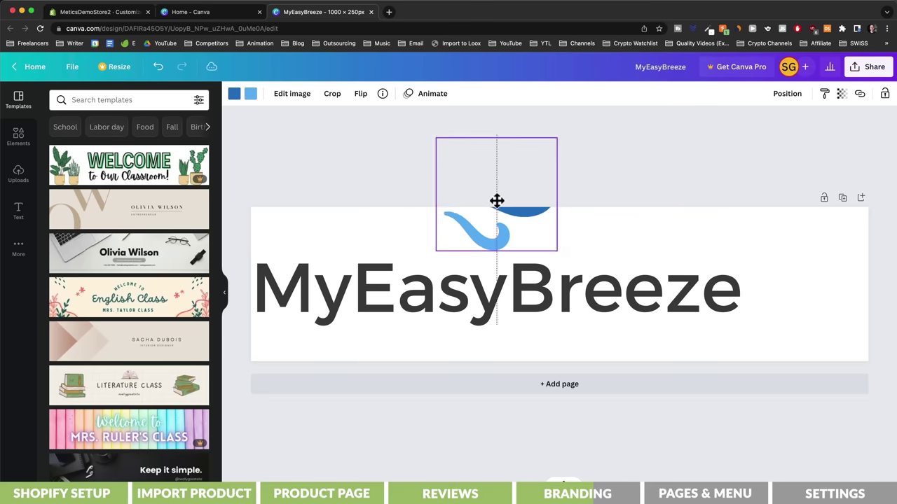
pyautogui.moveTo(497, 203); pyautogui.dragTo(793, 290)
pyautogui.click(683, 190)
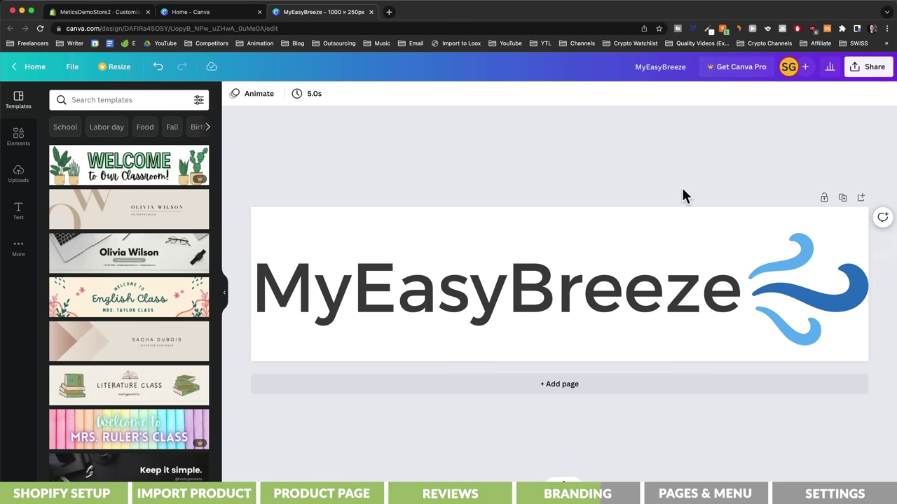
# Download the logo banner as a PNG file
pyautogui.click(869, 77)
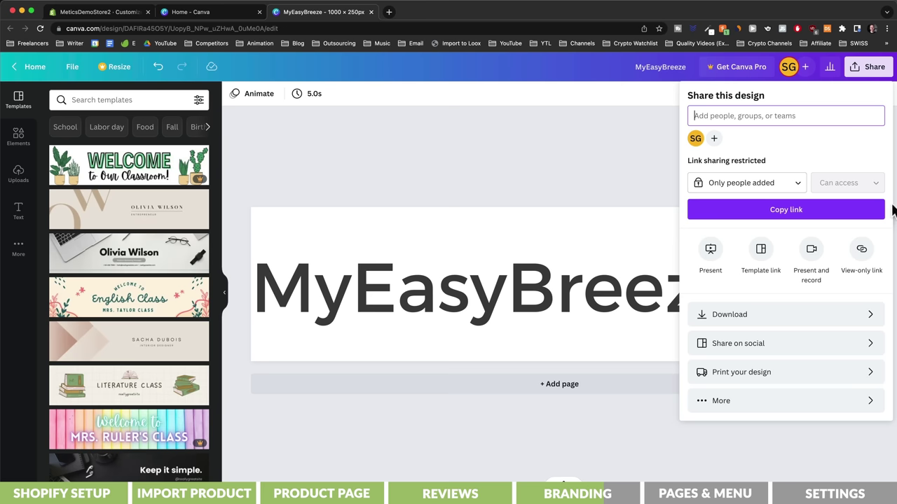
pyautogui.click(832, 321)
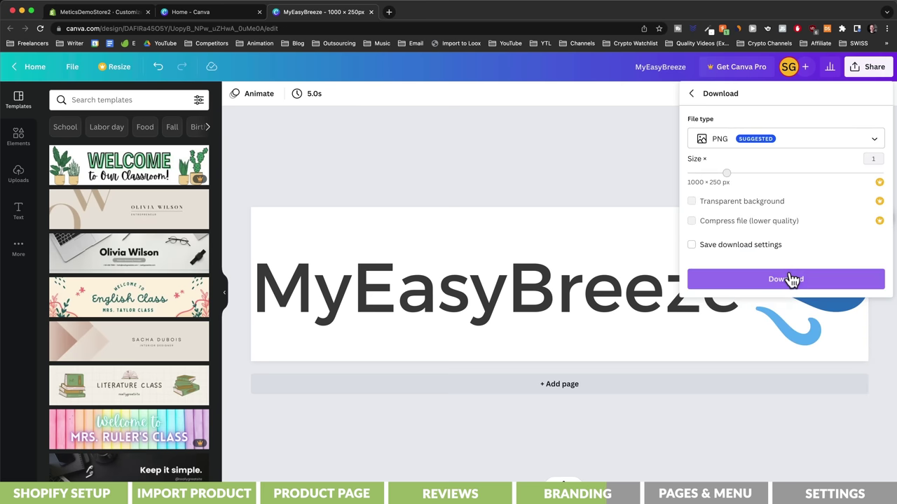
pyautogui.click(790, 281)
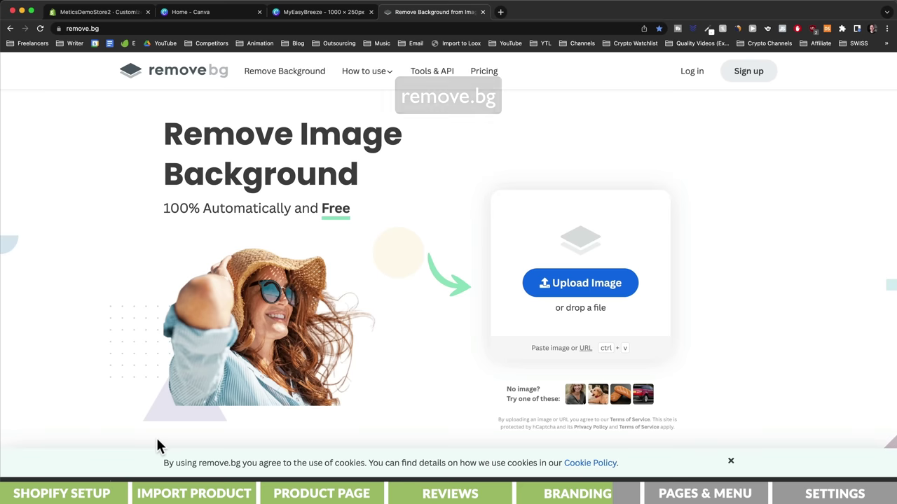
# Drop the MyEasyBreeze logo PNG into remove.bg and download the transparent result
pyautogui.moveTo(70, 487); pyautogui.dragTo(578, 280)
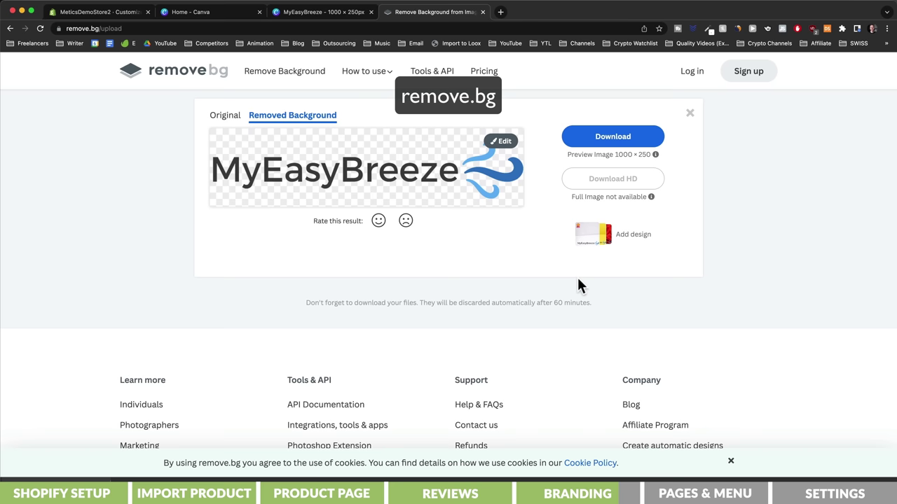
pyautogui.click(614, 147)
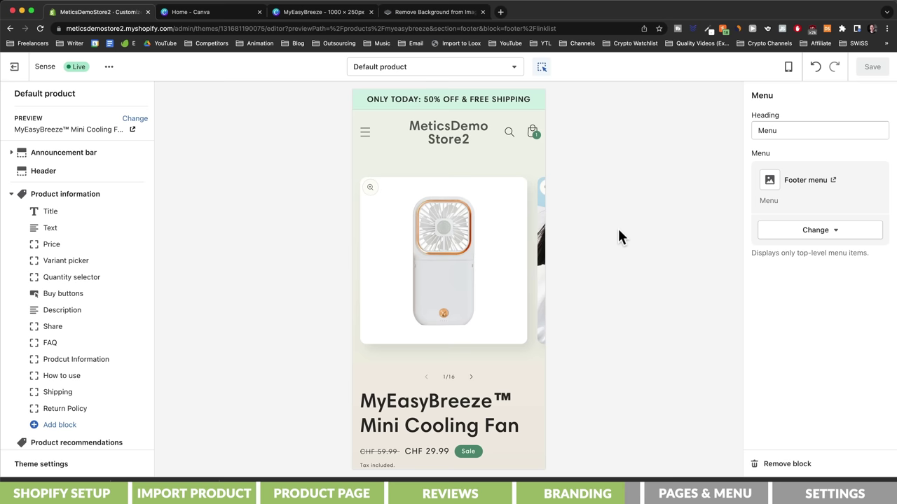
# Upload the transparent MyEasyBreeze logo as the header logo and widen it to 150px
pyautogui.click(461, 139)
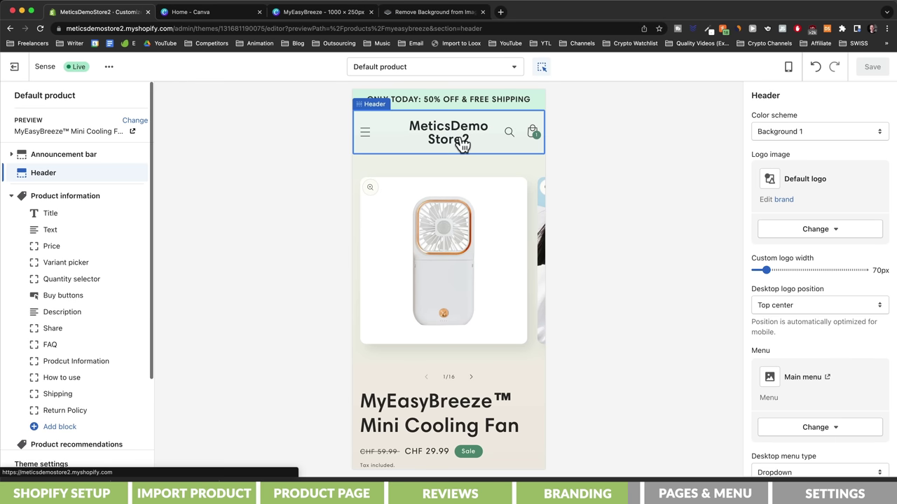
pyautogui.click(810, 231)
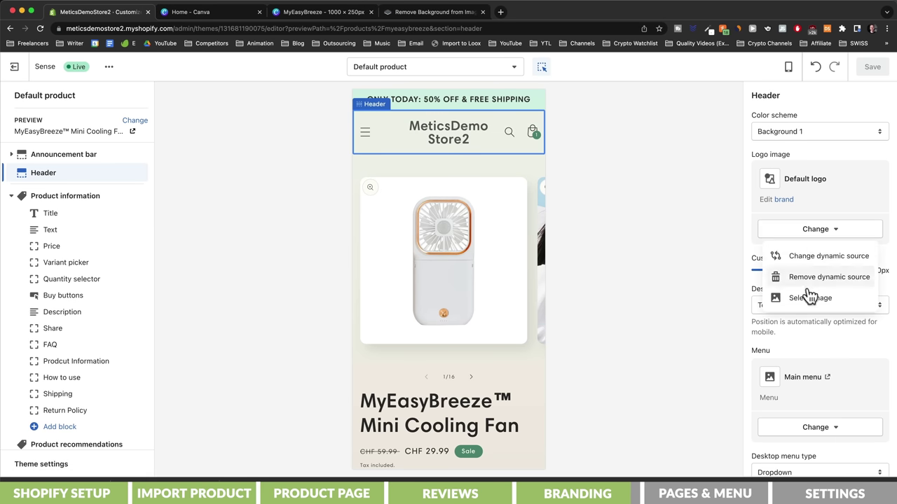
pyautogui.click(806, 294)
pyautogui.moveTo(806, 294); pyautogui.dragTo(778, 171)
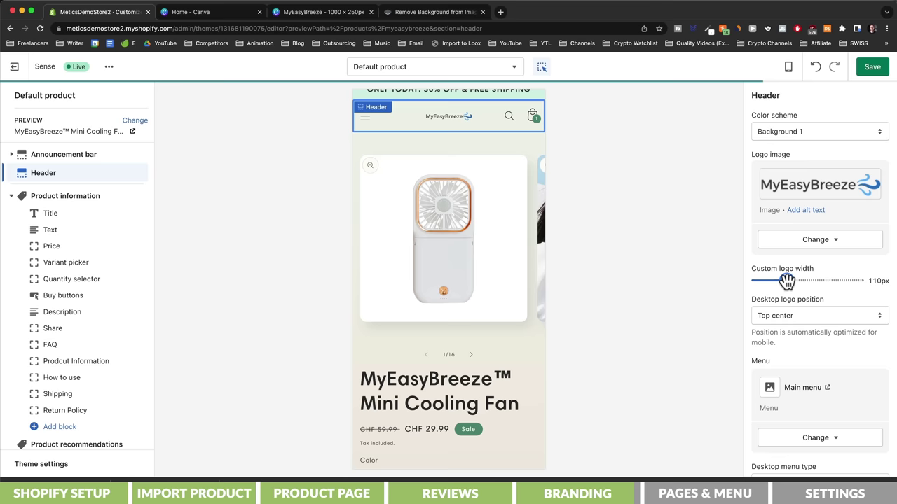
pyautogui.moveTo(784, 280); pyautogui.dragTo(807, 280)
# Save the header change and exit the theme editor to the Themes page
pyautogui.click(872, 66)
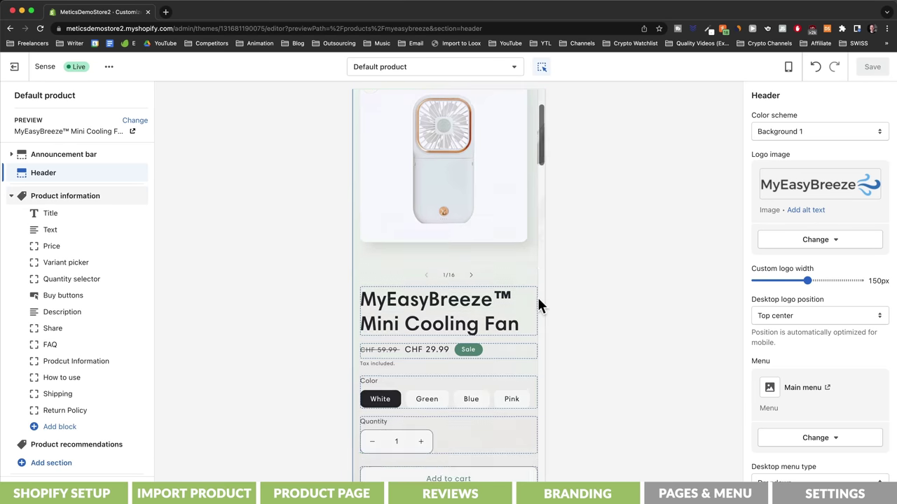
pyautogui.scroll(-15, 537, 297)
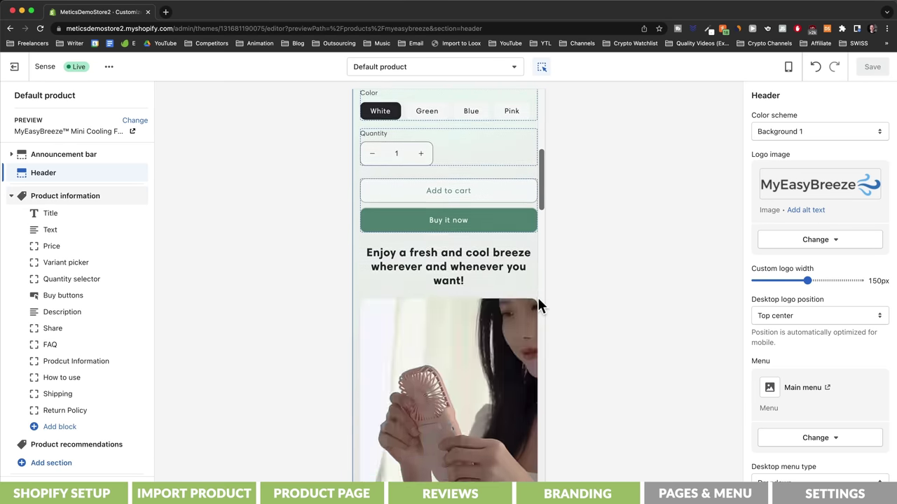
pyautogui.scroll(-10, 538, 300)
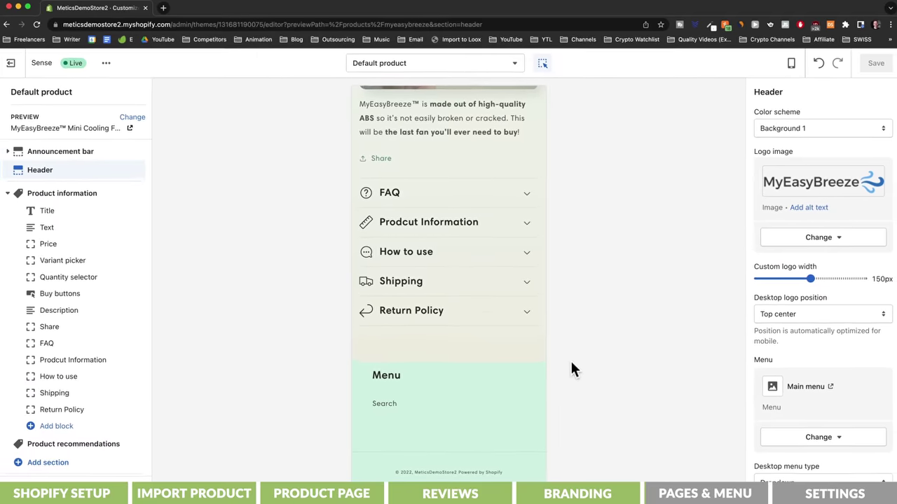
pyautogui.click(14, 68)
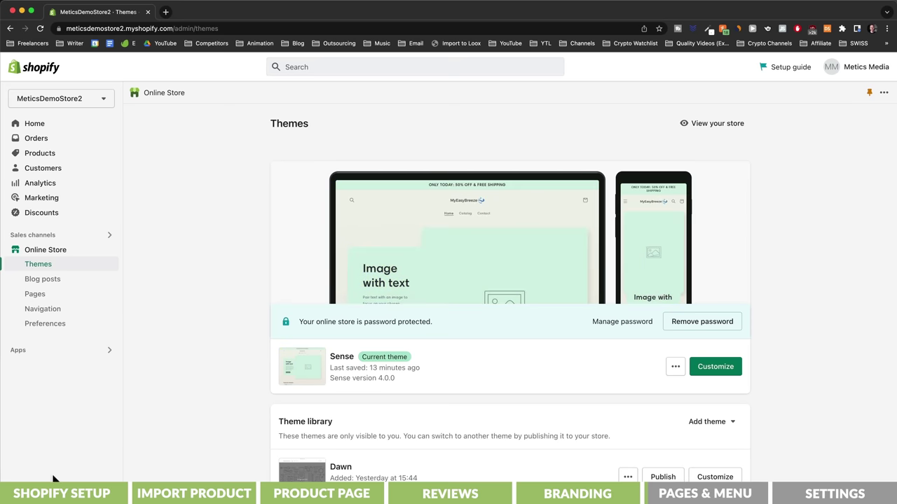
# Open the Policies settings and review the refund policy's return address placeholder
pyautogui.click(28, 494)
pyautogui.scroll(-5, 271, 336)
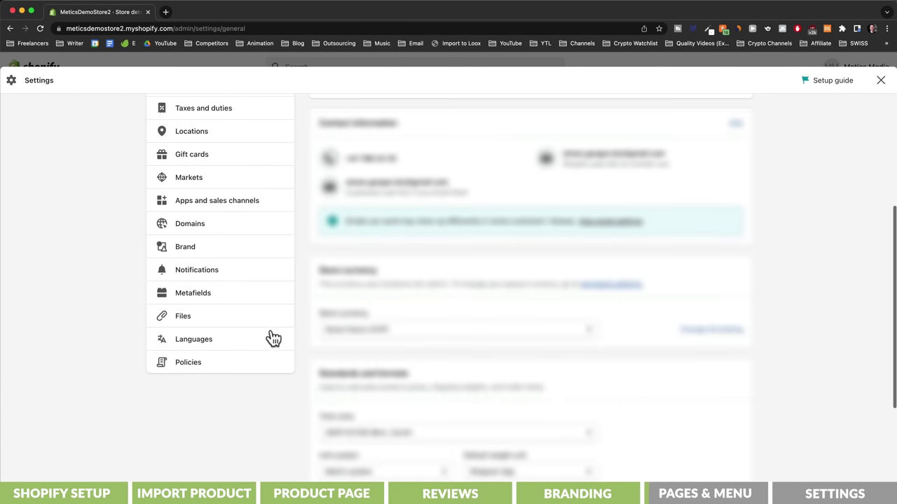
pyautogui.click(199, 366)
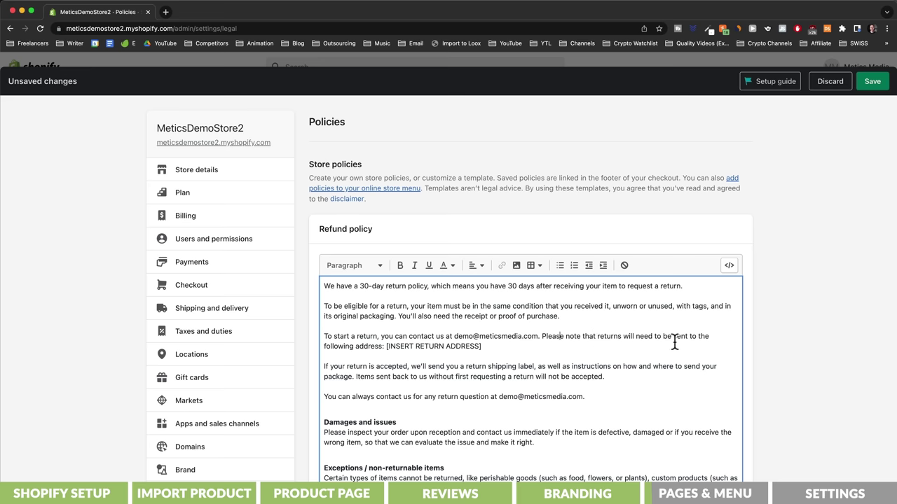
pyautogui.click(801, 324)
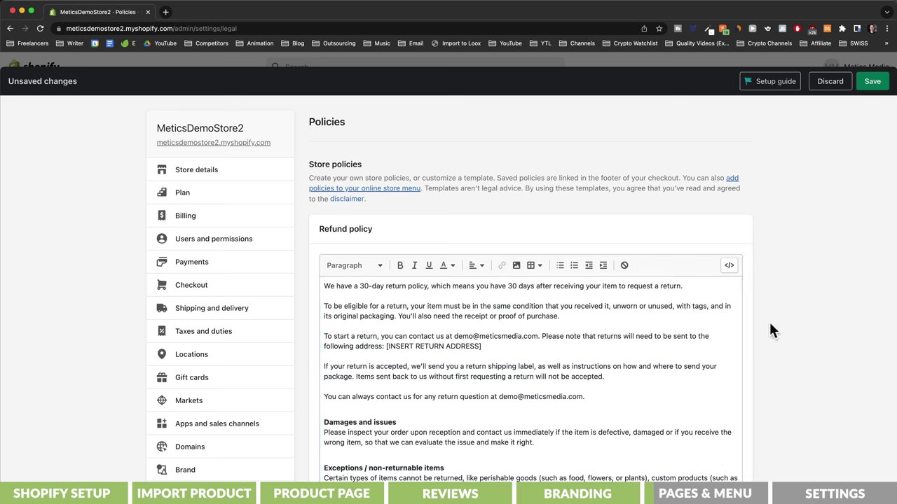
pyautogui.scroll(-3, 785, 326)
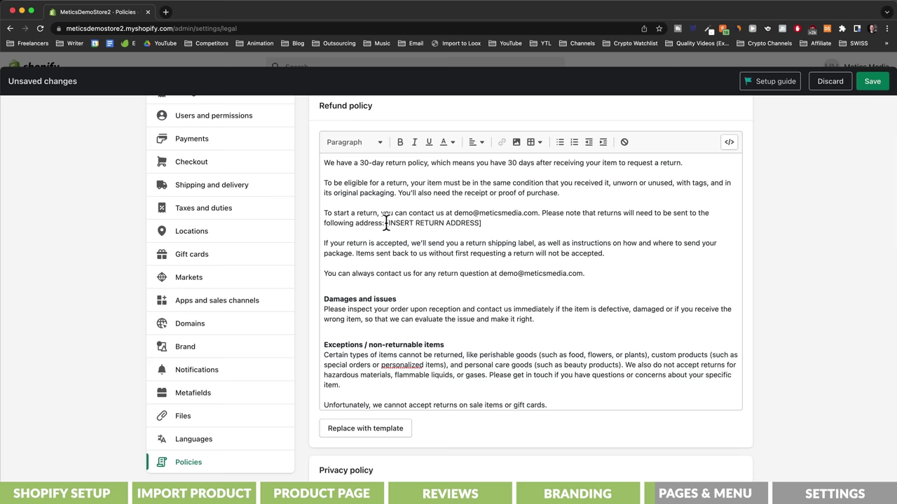
pyautogui.moveTo(386, 223); pyautogui.dragTo(504, 226)
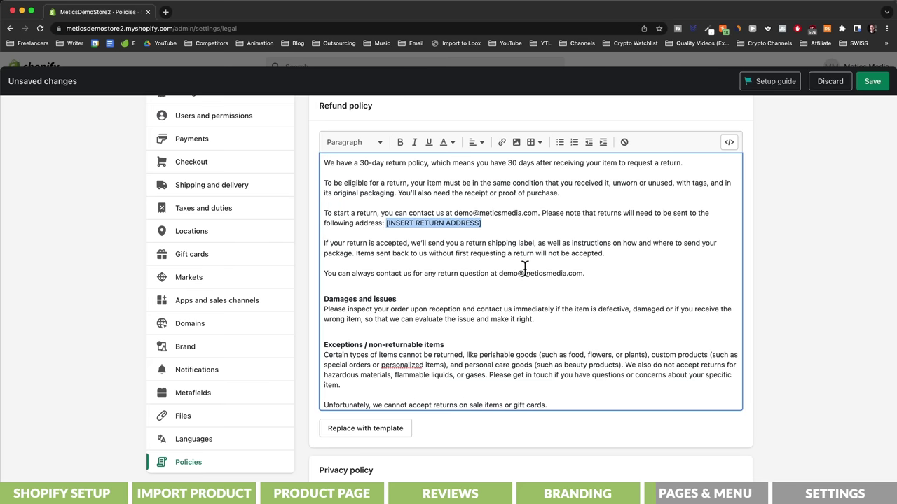
pyautogui.scroll(-6, 533, 287)
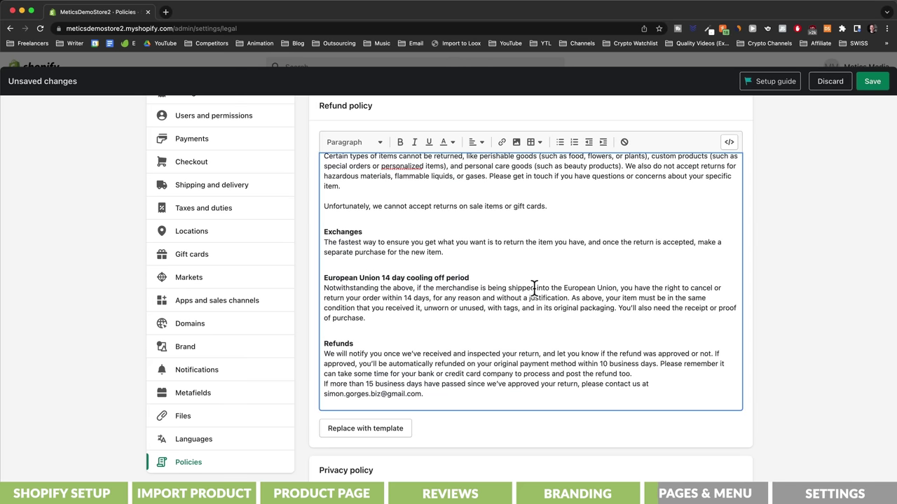
pyautogui.scroll(-5, 764, 301)
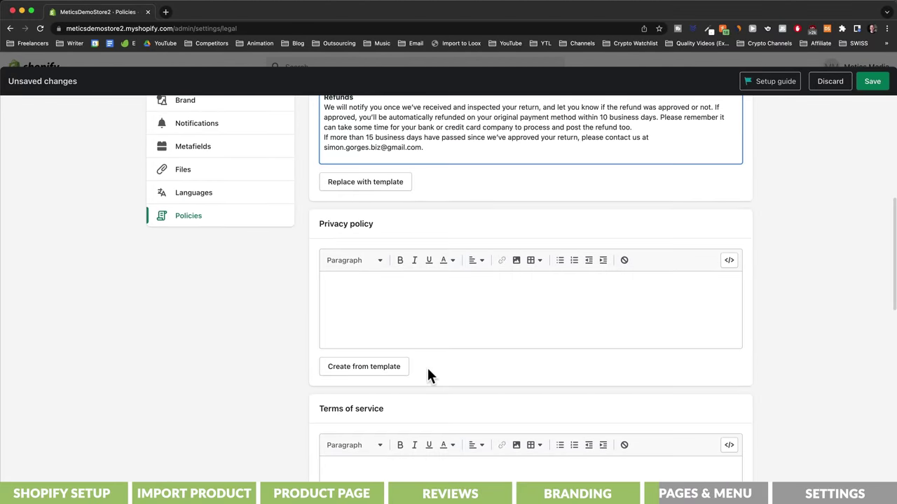
# Fill privacy and terms from templates, paste the 10–20 business-day shipping policy, and save
pyautogui.click(391, 367)
pyautogui.scroll(-4, 259, 356)
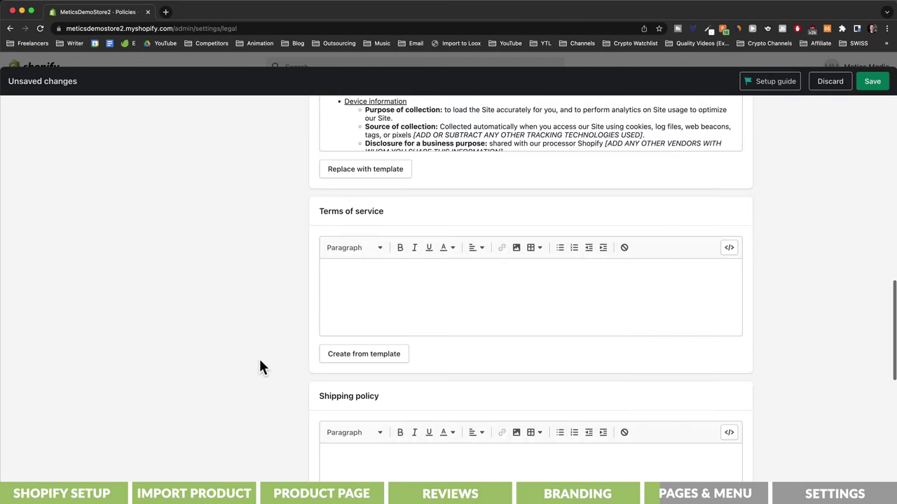
pyautogui.click(330, 349)
pyautogui.scroll(-5, 250, 350)
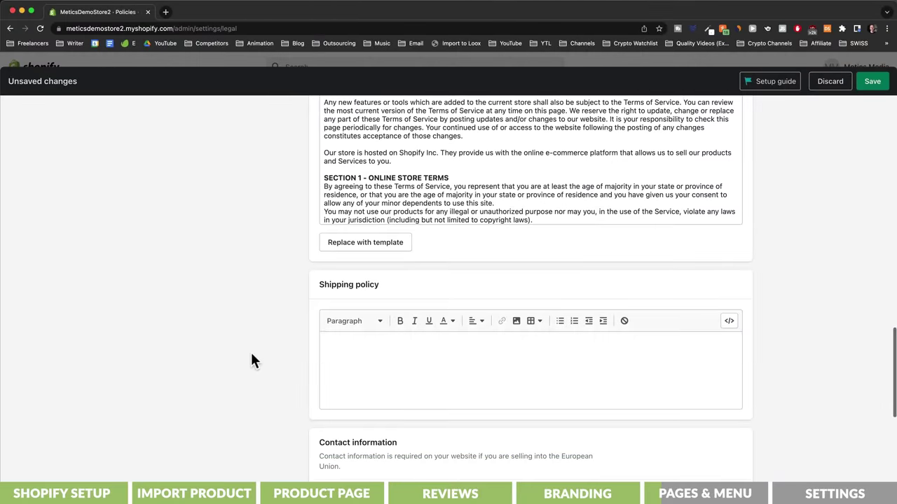
pyautogui.click(453, 260)
pyautogui.write('Delivery takes 10 to 20 business days, rarely longer depending on the customers location.')
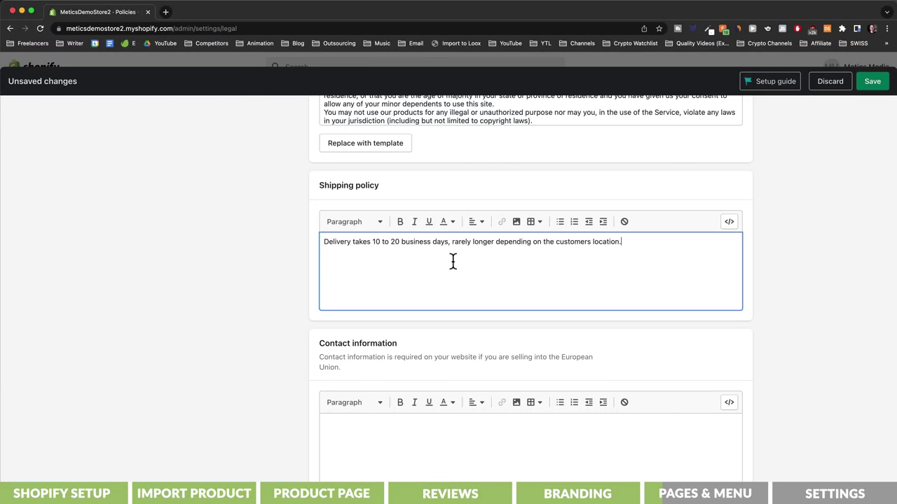
pyautogui.click(872, 82)
pyautogui.click(880, 82)
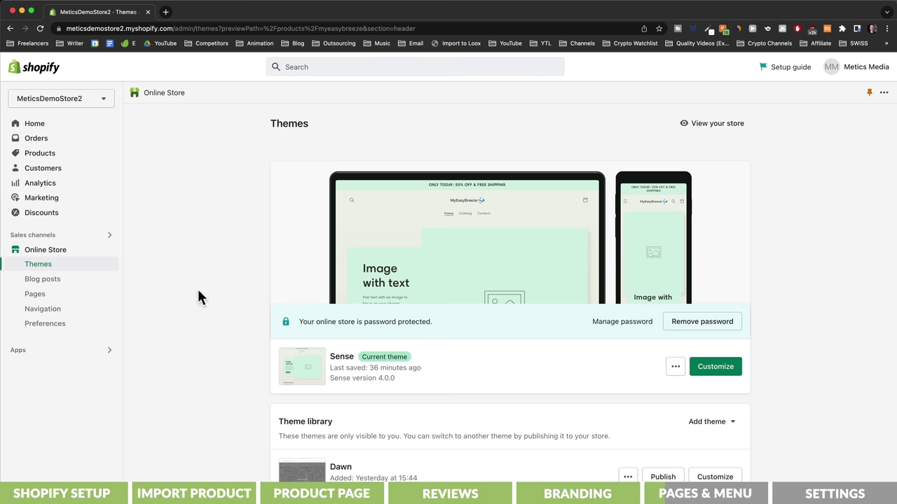
# Add a Refund Policy link to the Footer menu and save the menu
pyautogui.click(51, 317)
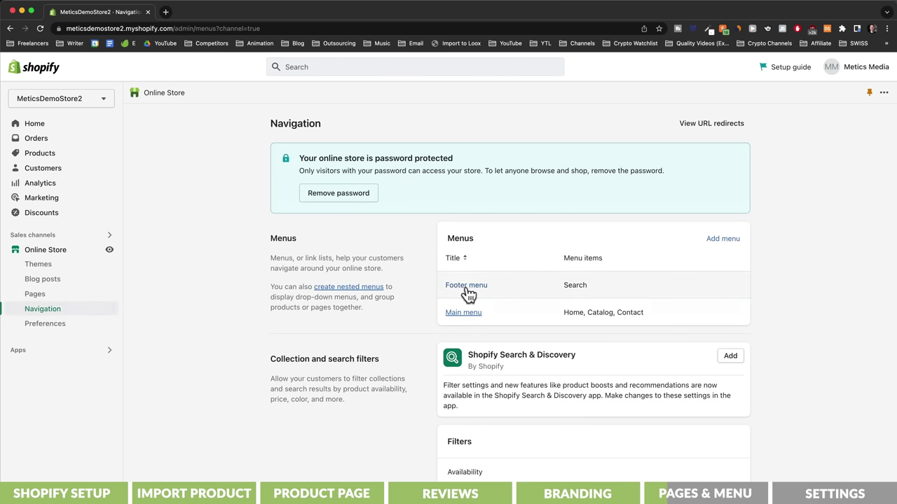
pyautogui.click(465, 286)
pyautogui.click(323, 278)
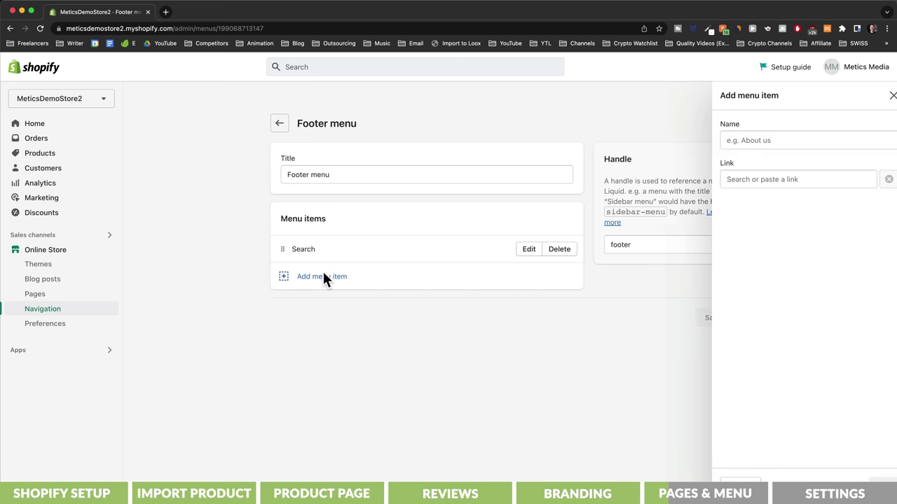
pyautogui.click(766, 183)
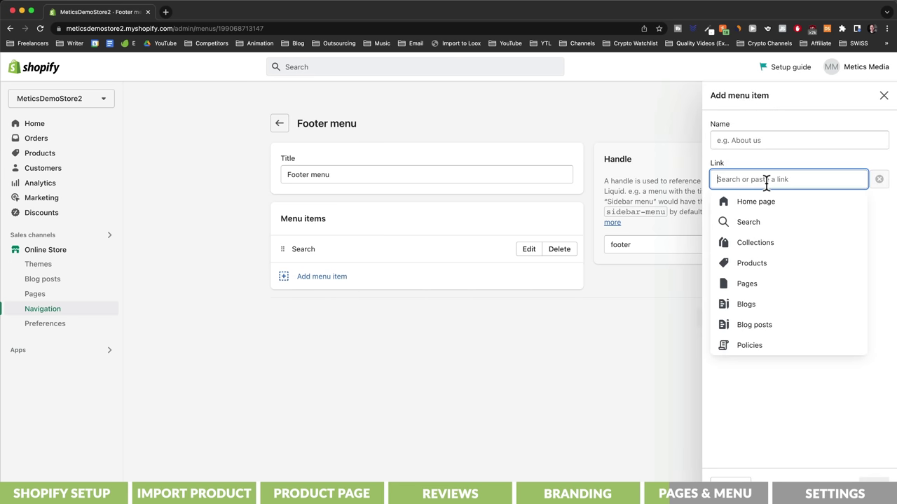
pyautogui.click(754, 343)
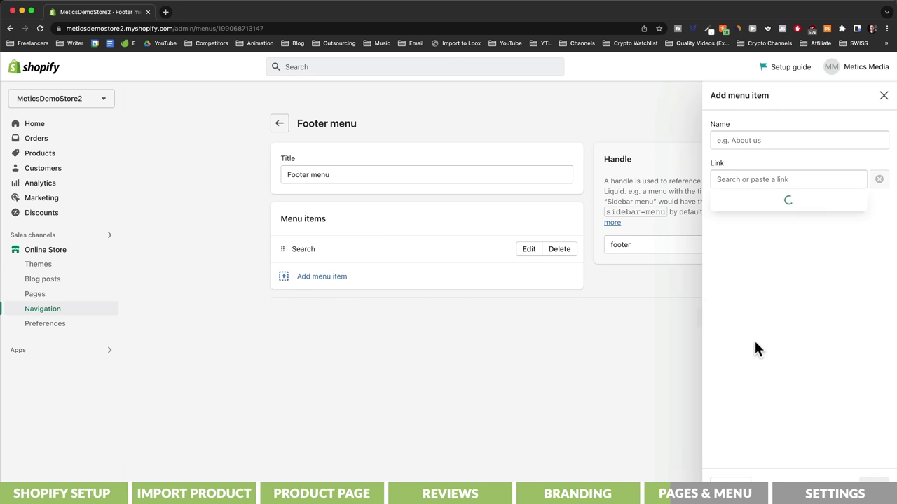
pyautogui.click(750, 226)
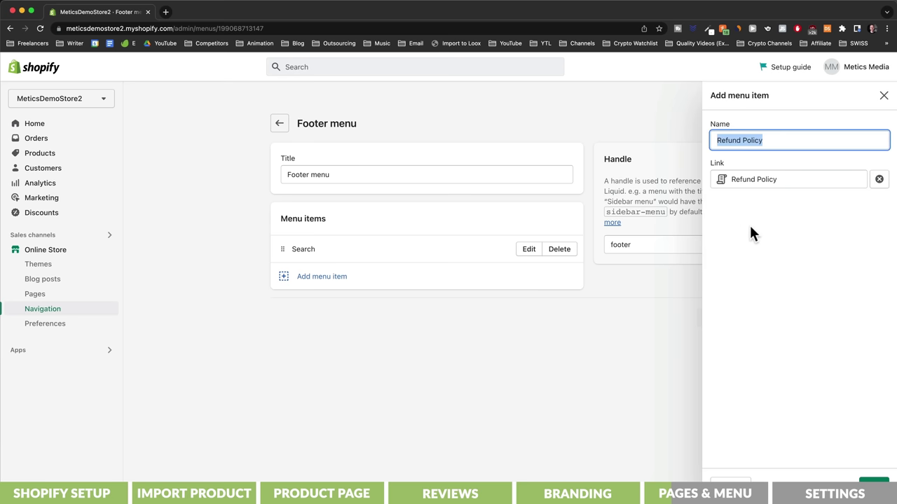
pyautogui.press('Return')
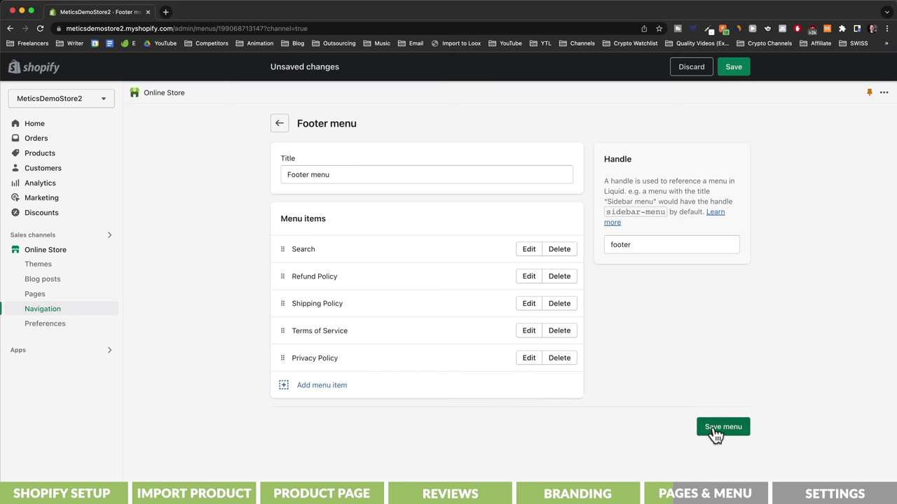
pyautogui.click(715, 431)
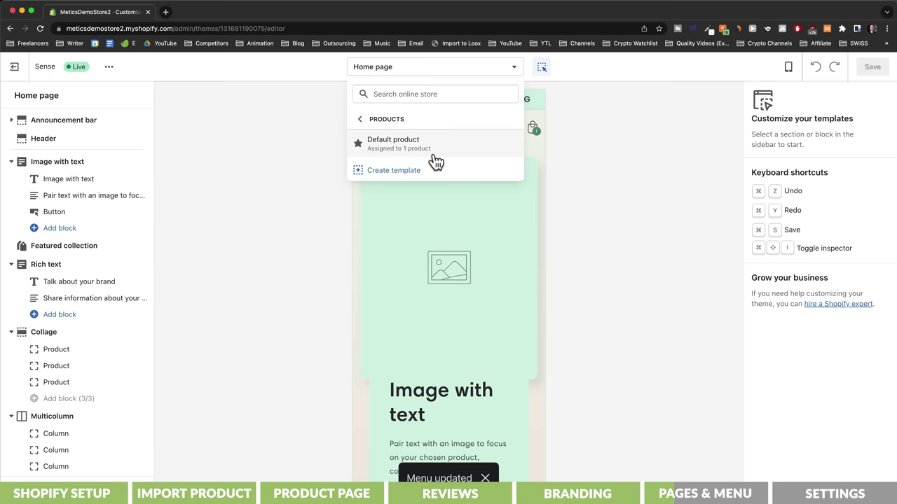
# Load the product page template in the theme preview and scroll down to the footer
pyautogui.click(435, 161)
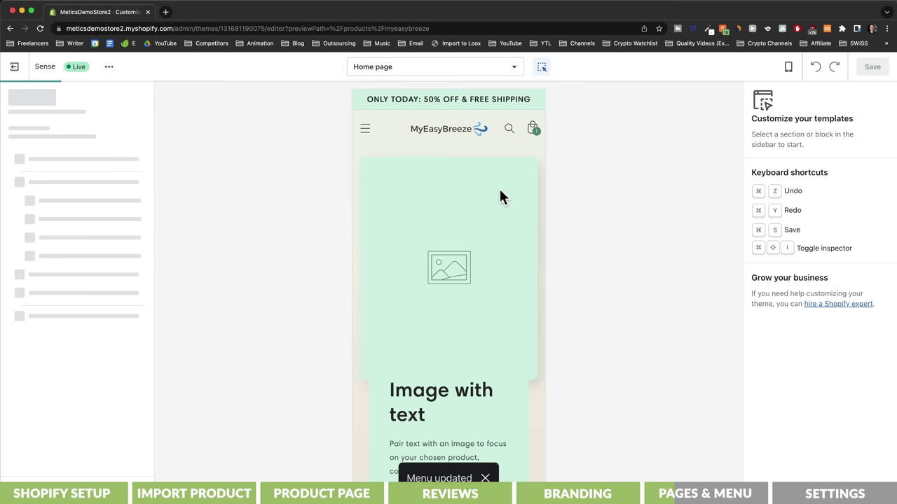
pyautogui.scroll(-5, 533, 260)
pyautogui.scroll(-15, 534, 260)
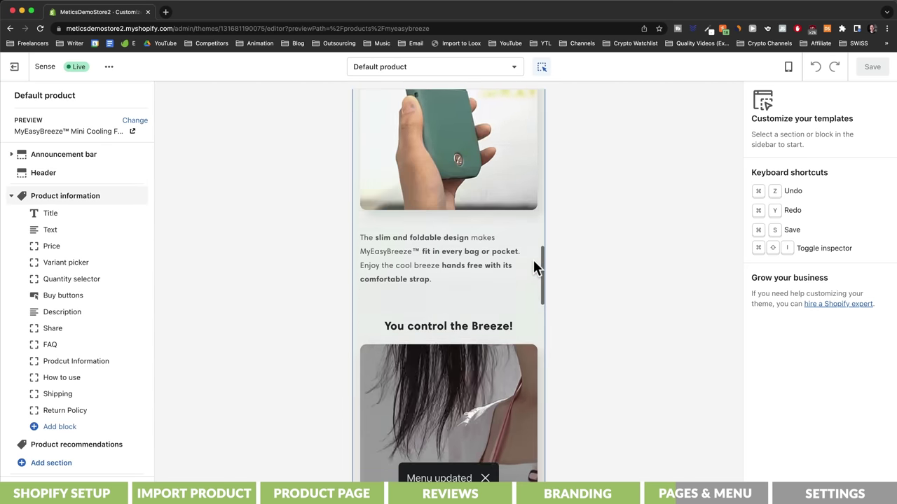
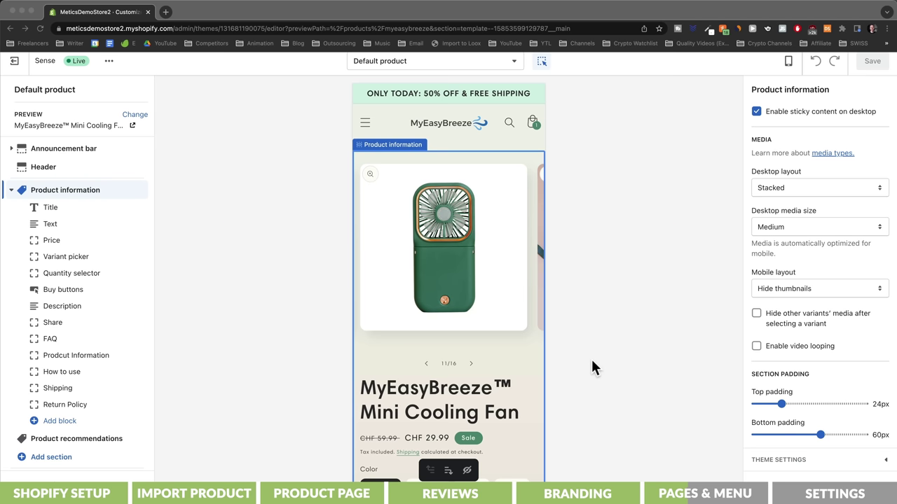
# On the Home page template, delete the Featured collection, Rich text, Collage and Multicolumn sections
pyautogui.click(515, 72)
pyautogui.click(487, 123)
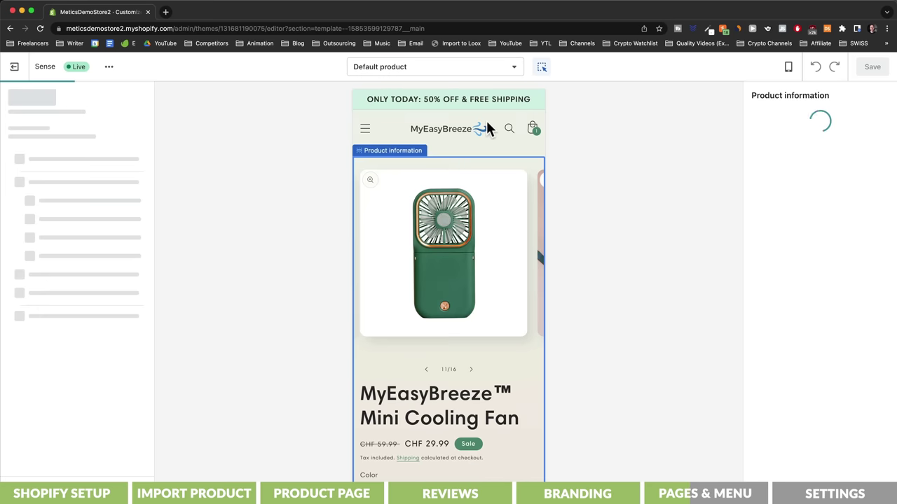
pyautogui.click(81, 247)
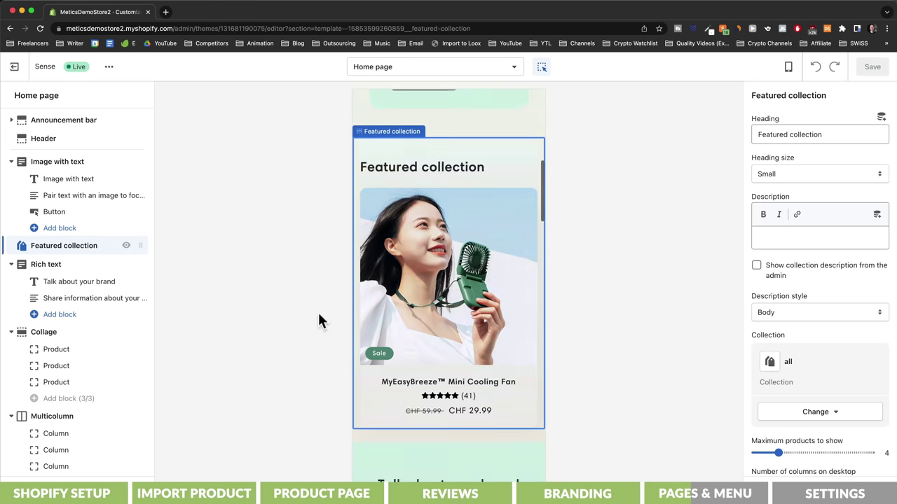
pyautogui.press('Delete')
pyautogui.click(105, 249)
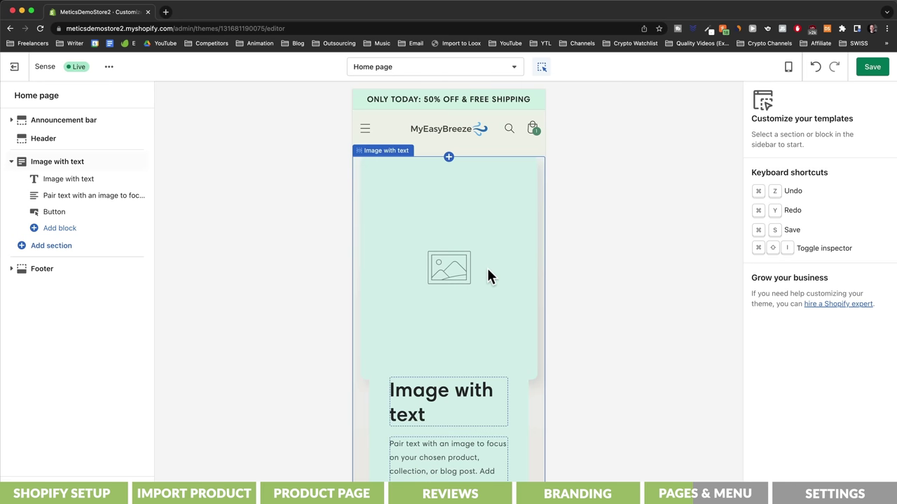
# Give the Image with text section the fan photo and a Small 'MyEasyBreeze™' heading
pyautogui.click(487, 270)
pyautogui.click(819, 190)
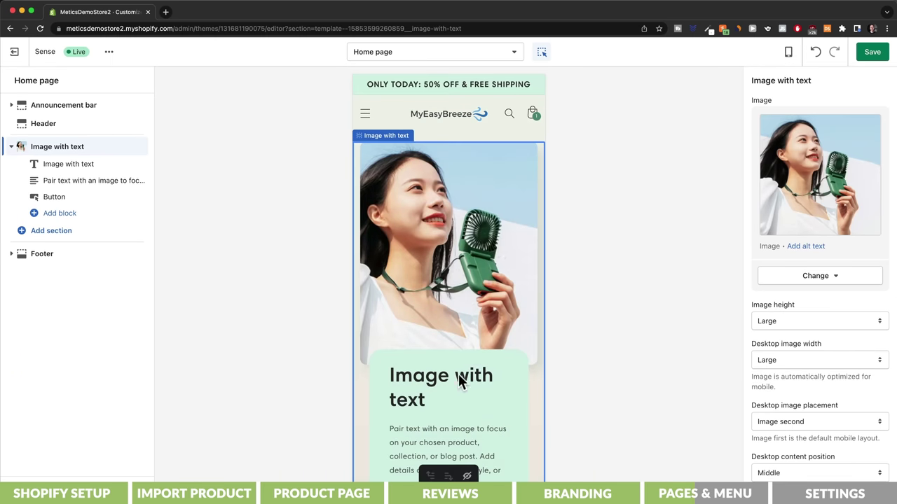
pyautogui.click(458, 374)
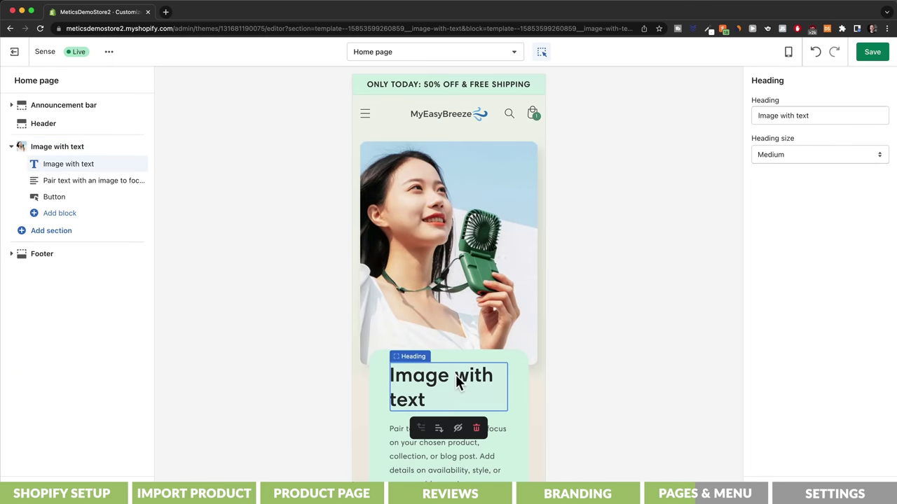
pyautogui.tripleClick(744, 115)
pyautogui.write('MyEasyBreeze™')
pyautogui.click(787, 152)
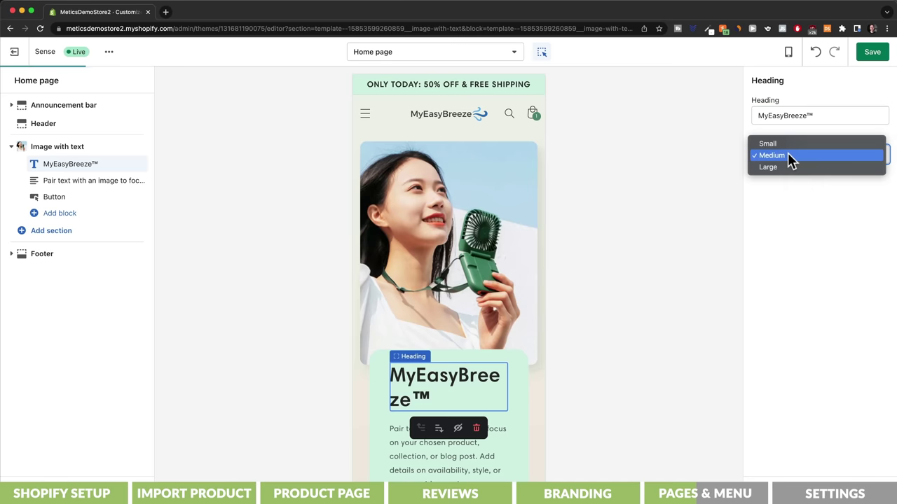
pyautogui.click(789, 146)
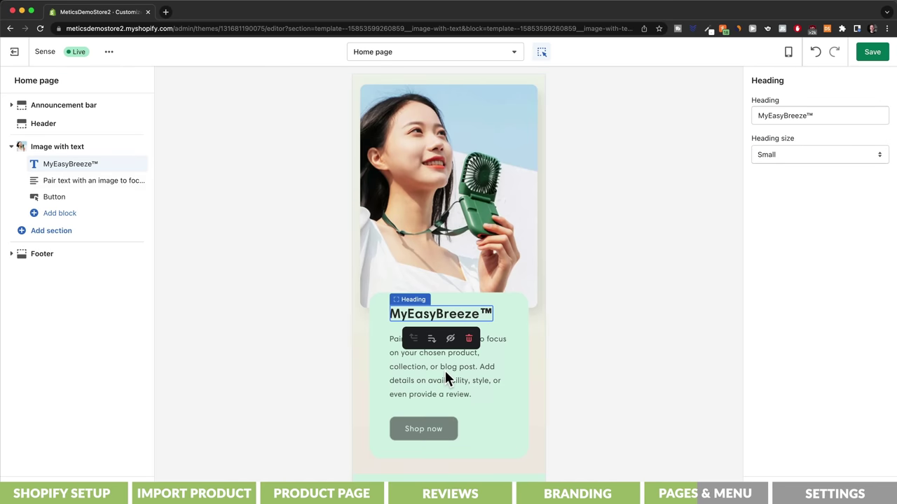
# Replace the paragraph with the 'Feeling hot?' description and relabel the button 'Buy now'
pyautogui.click(445, 370)
pyautogui.tripleClick(810, 170)
pyautogui.write('Feeling hot? Just take out your MyEasyBreeze™ and let it do its job! It will refresh you literally everywhere! At Work, while travelling or when just watching Netflix on your phone!')
pyautogui.click(423, 443)
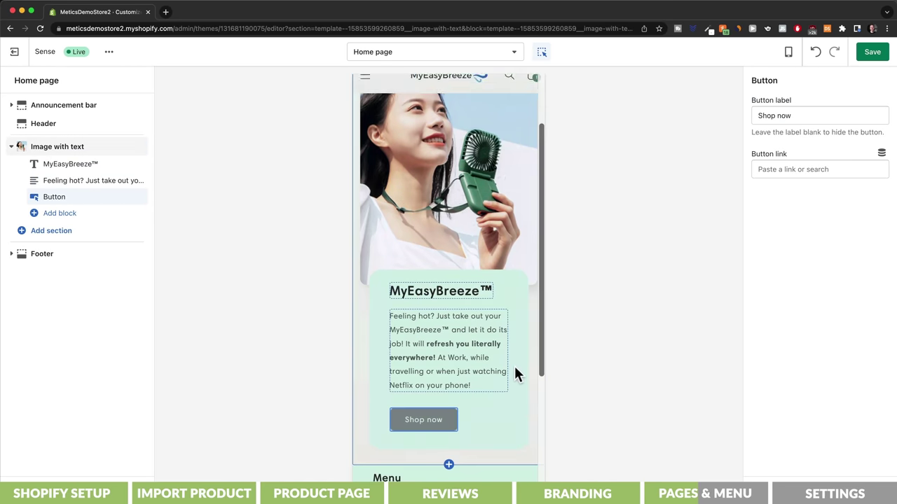
pyautogui.scroll(-3, 516, 372)
pyautogui.moveTo(790, 125); pyautogui.dragTo(735, 120)
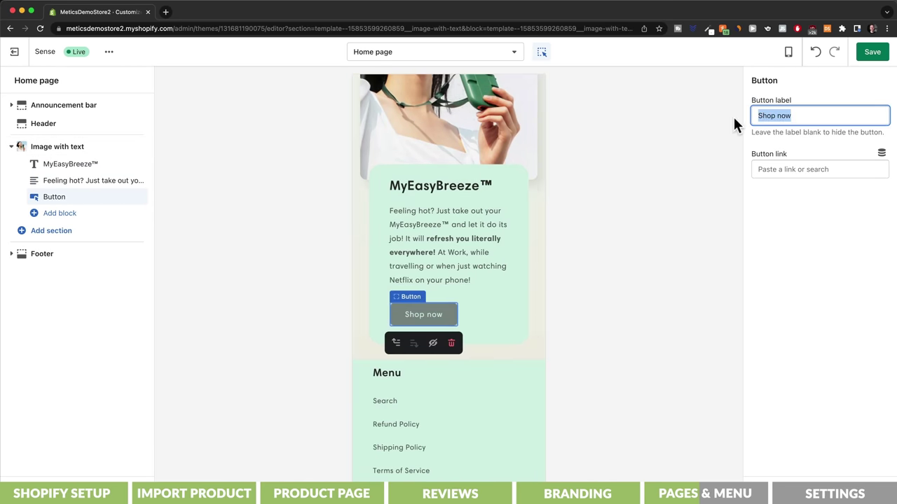
pyautogui.write('Buy now')
pyautogui.click(635, 342)
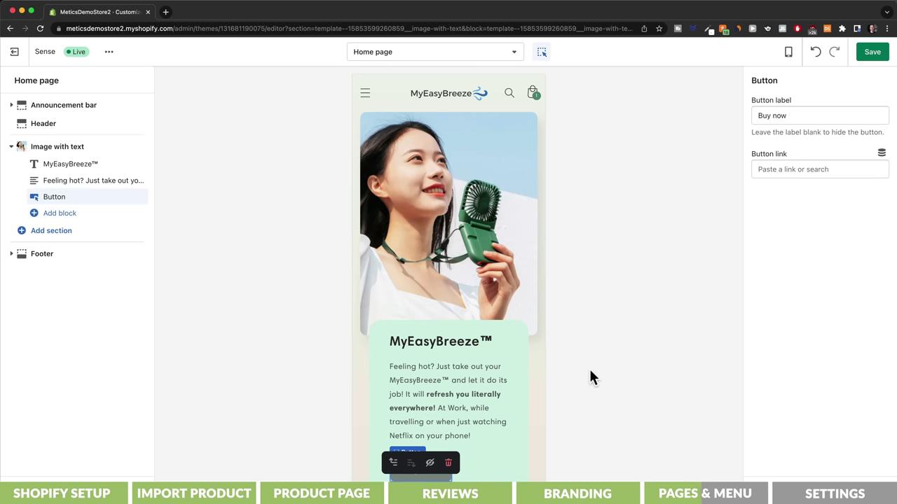
# Add a Featured product section set to the MyEasyBreeze™ Mini Cooling Fan and save the home page
pyautogui.click(42, 234)
pyautogui.write('featured')
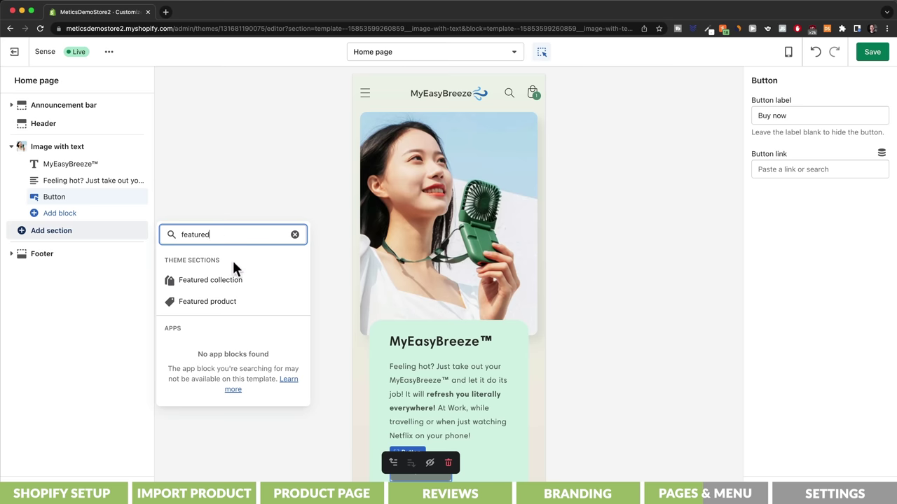
pyautogui.click(229, 300)
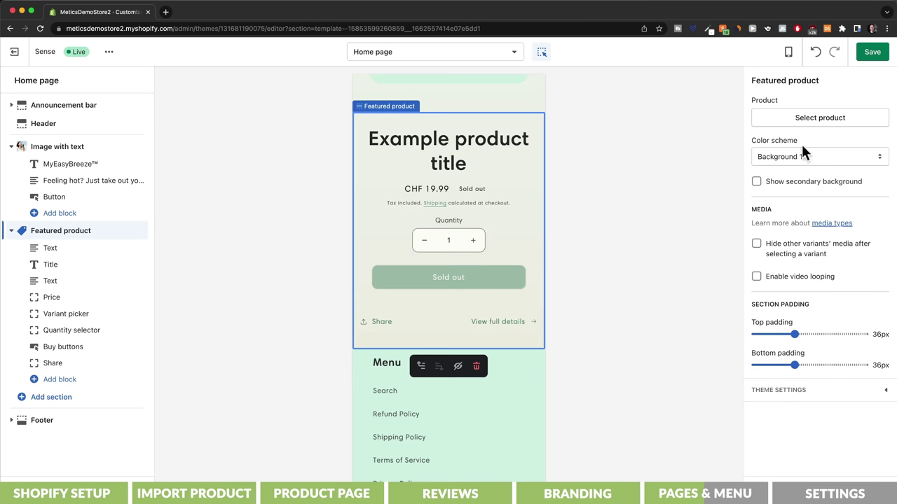
pyautogui.click(820, 117)
pyautogui.click(821, 177)
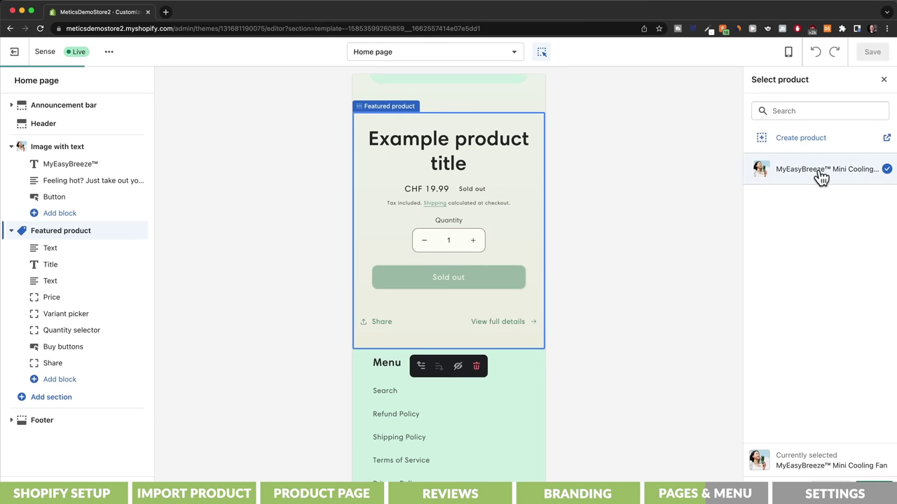
pyautogui.scroll(-5, 511, 232)
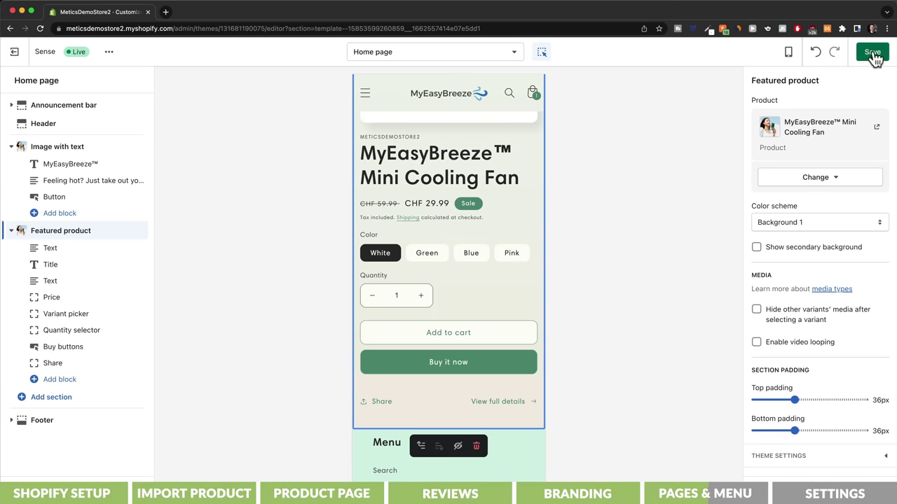
pyautogui.click(872, 52)
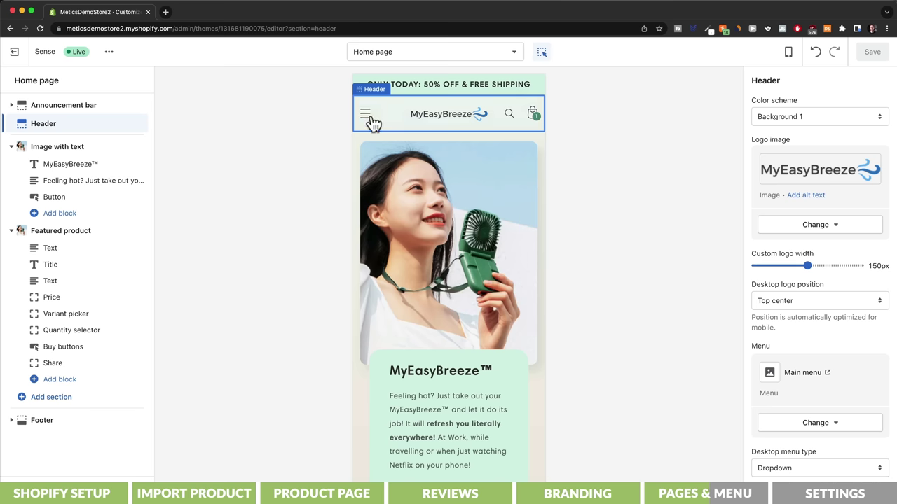
# Delete the Catalog item from the store's Main menu
pyautogui.click(368, 116)
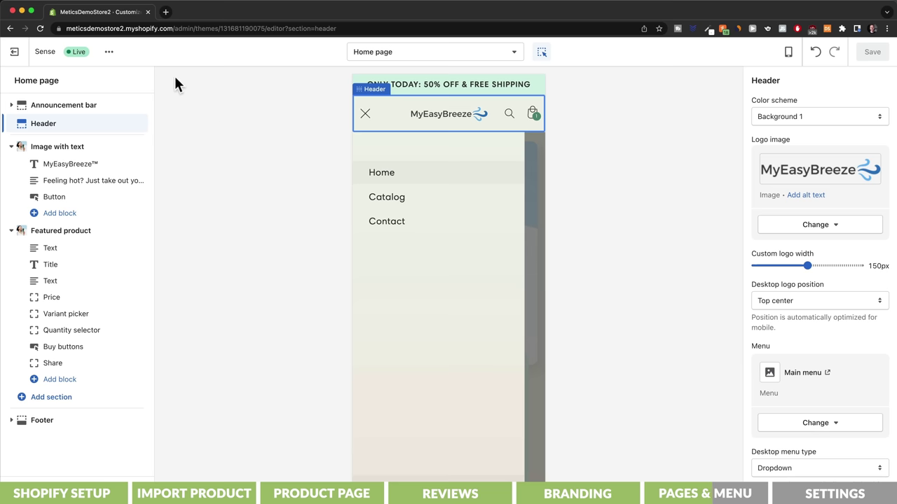
pyautogui.click(7, 56)
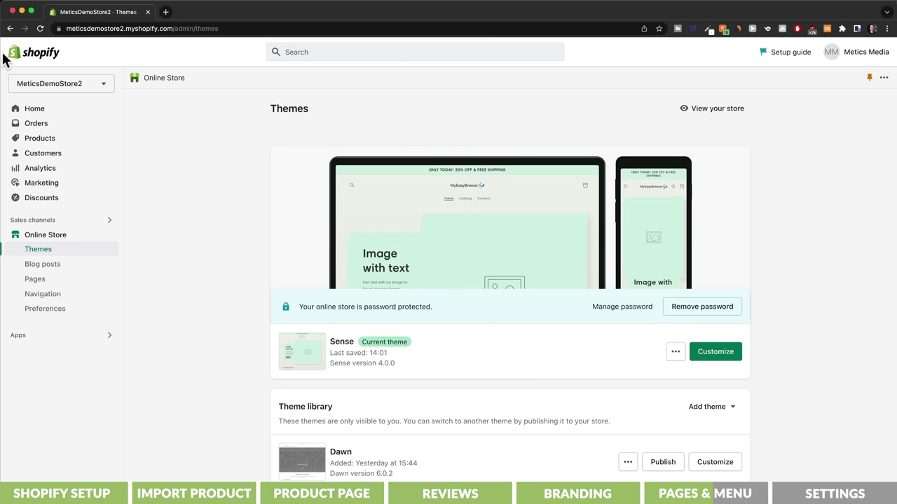
pyautogui.click(51, 295)
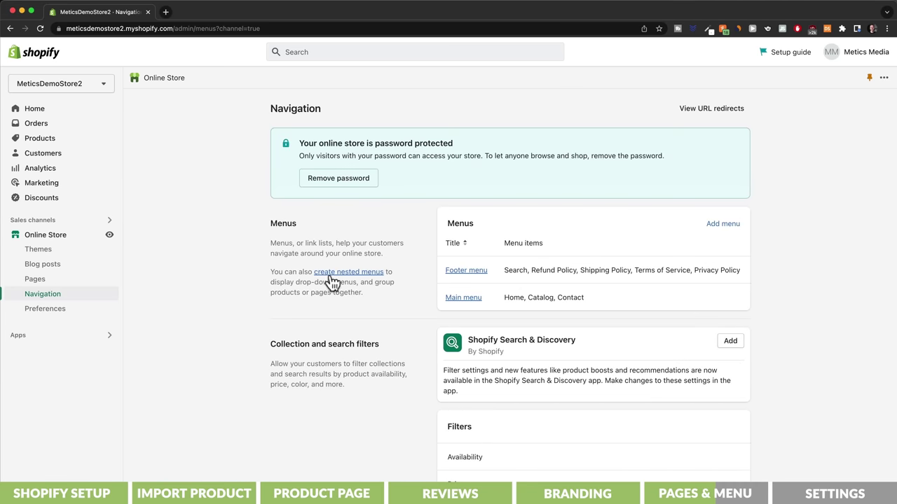
pyautogui.click(460, 298)
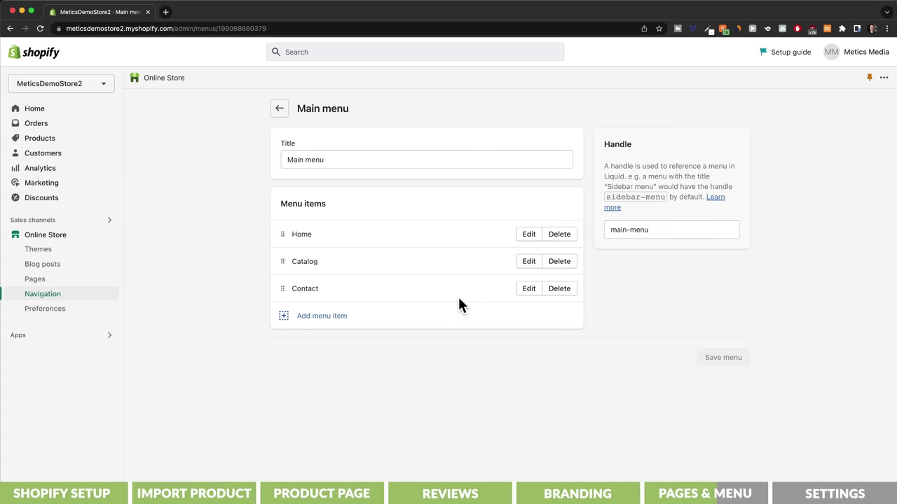
pyautogui.click(564, 262)
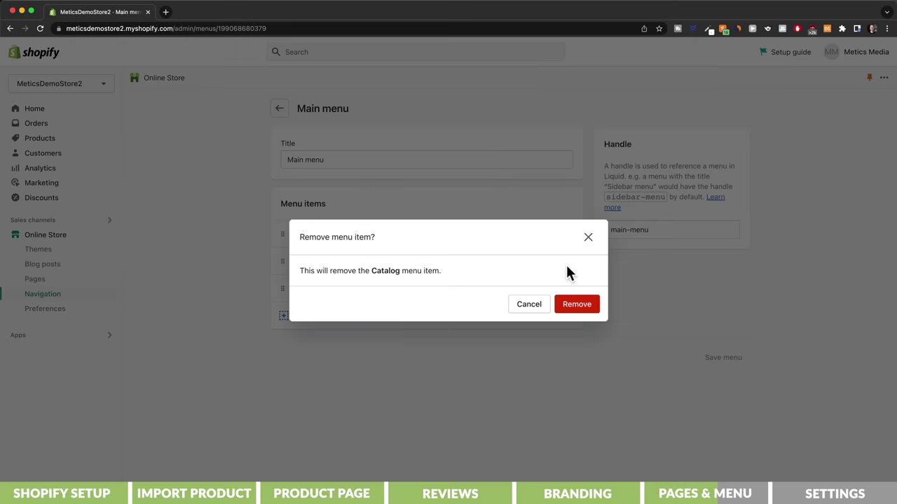
pyautogui.click(573, 308)
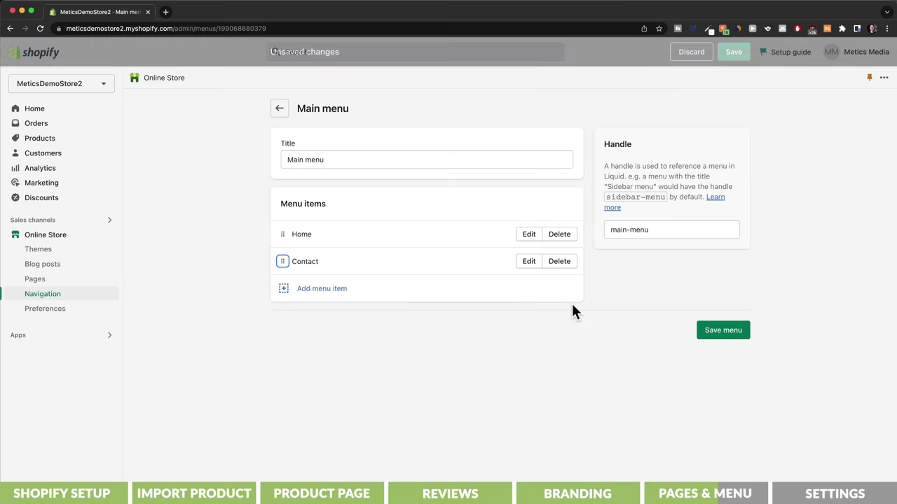
# Add a MyEasyBreeze™ Mini Cooling Fan product link between Home and Contact and save the menu
pyautogui.click(328, 298)
pyautogui.click(724, 165)
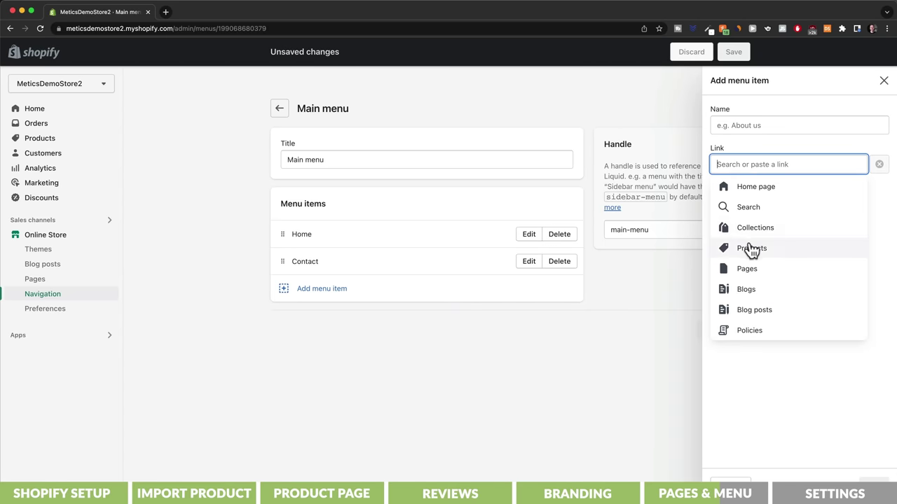
pyautogui.click(749, 248)
pyautogui.click(762, 229)
pyautogui.click(866, 472)
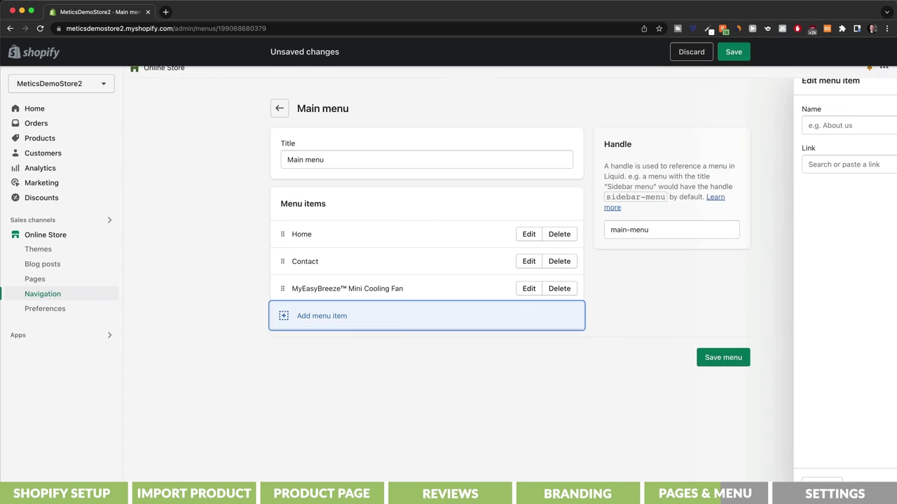
pyautogui.moveTo(284, 288); pyautogui.dragTo(287, 265)
pyautogui.click(706, 357)
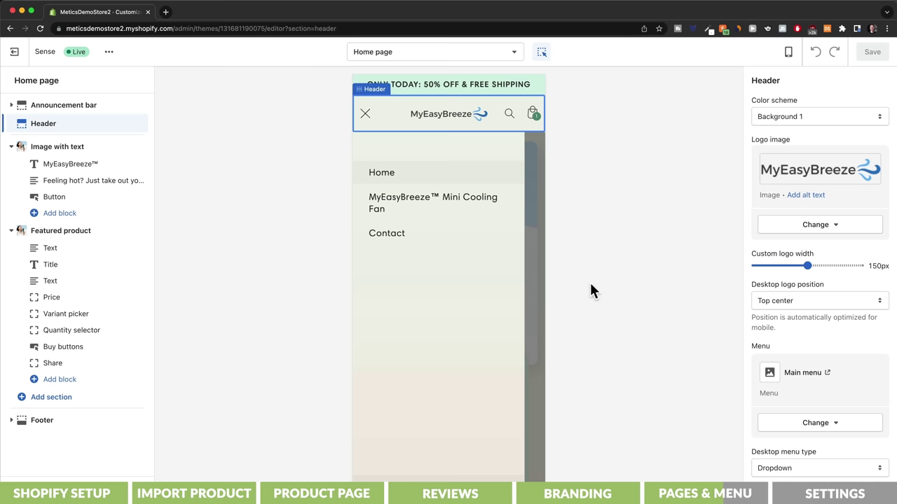
# Paste the intro paragraph (questions, support e-mail, 48h reply) into the Contact page, save, and preview it
pyautogui.click(435, 243)
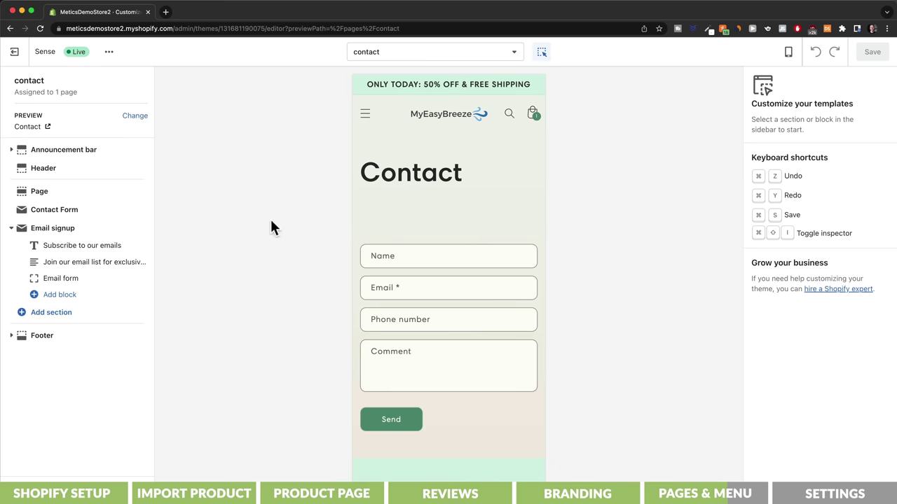
pyautogui.click(15, 52)
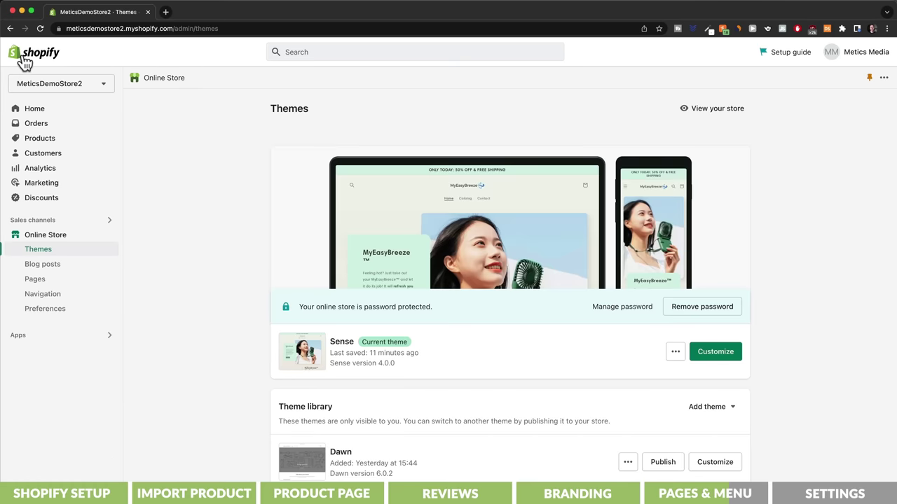
pyautogui.click(46, 279)
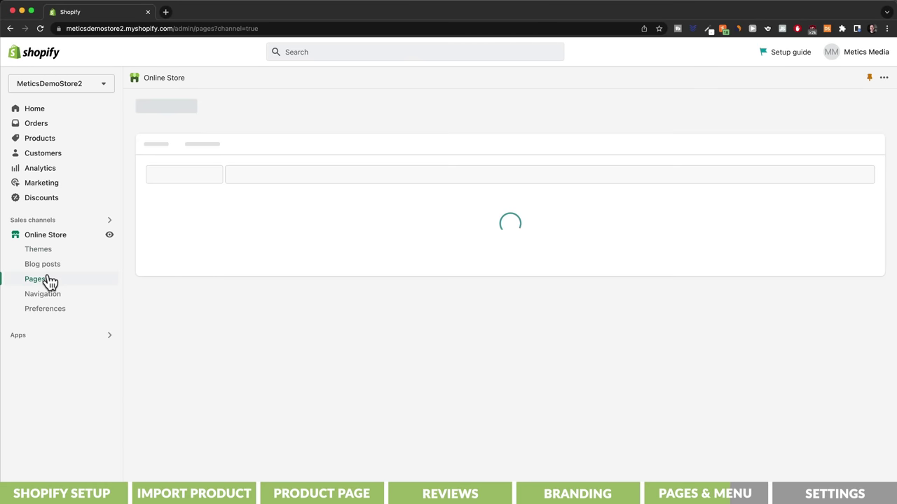
pyautogui.click(185, 307)
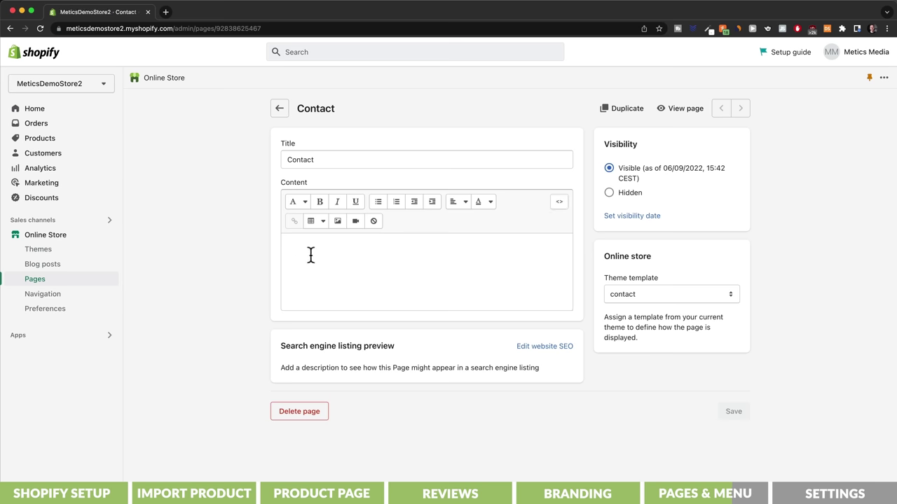
pyautogui.click(314, 252)
pyautogui.press('super+v')
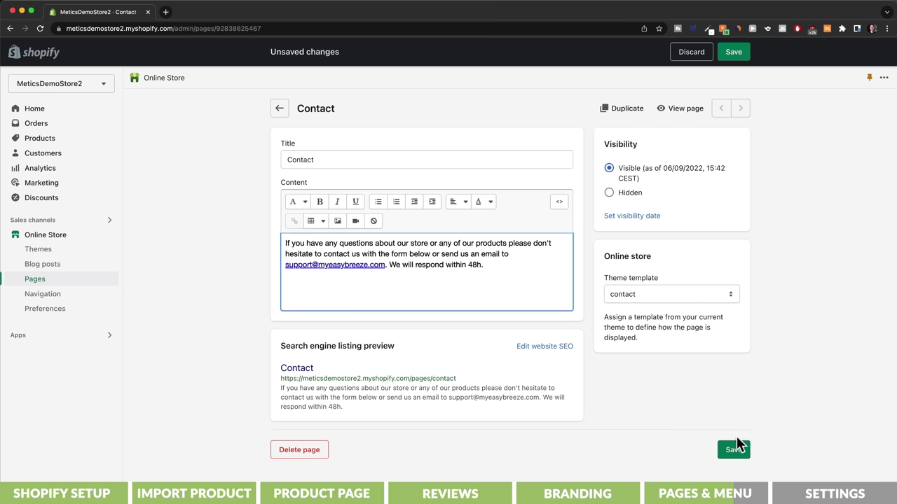
pyautogui.click(734, 450)
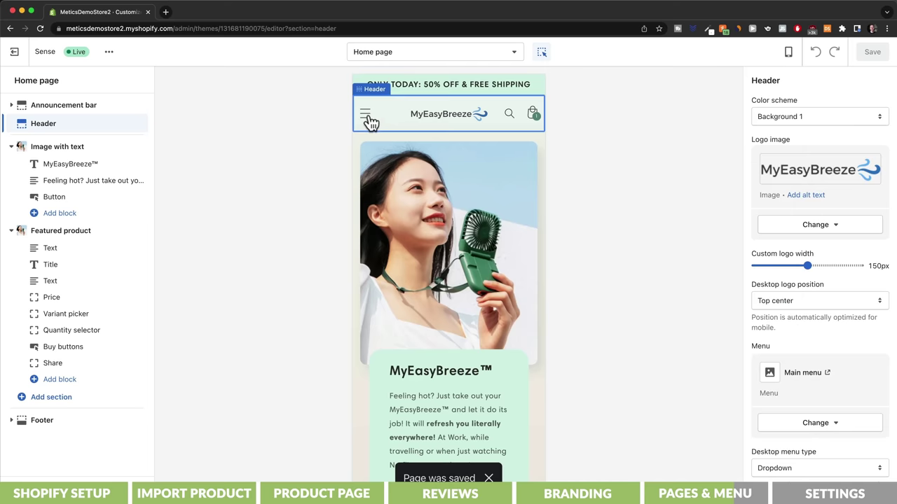
pyautogui.click(365, 114)
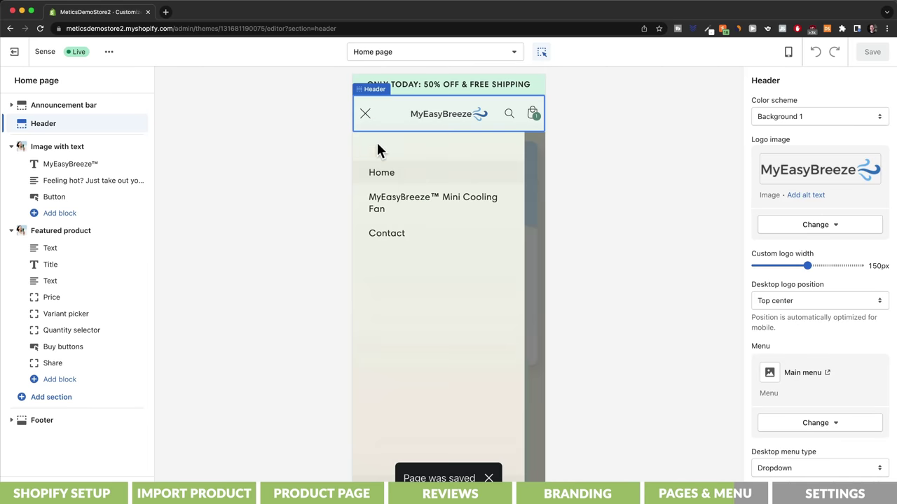
pyautogui.click(396, 235)
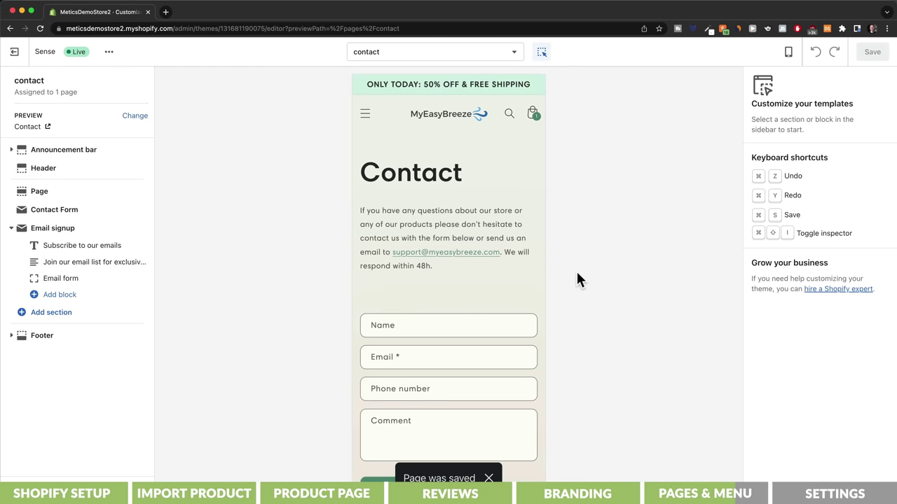
# Download the blue wave logo as a PNG with its background removed
pyautogui.click(499, 265)
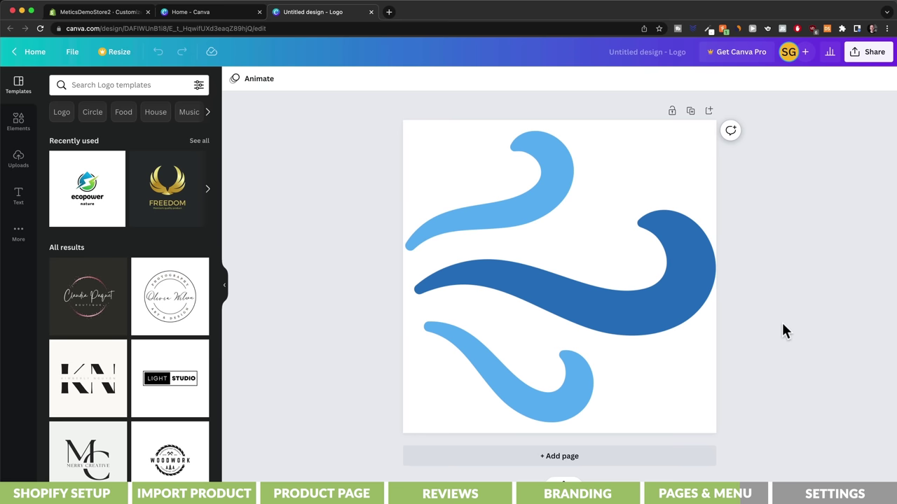
pyautogui.click(871, 53)
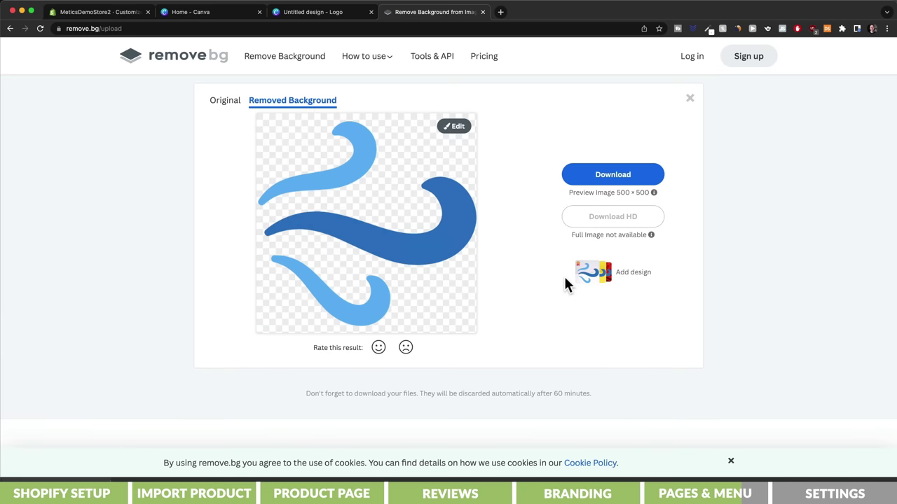
pyautogui.click(611, 181)
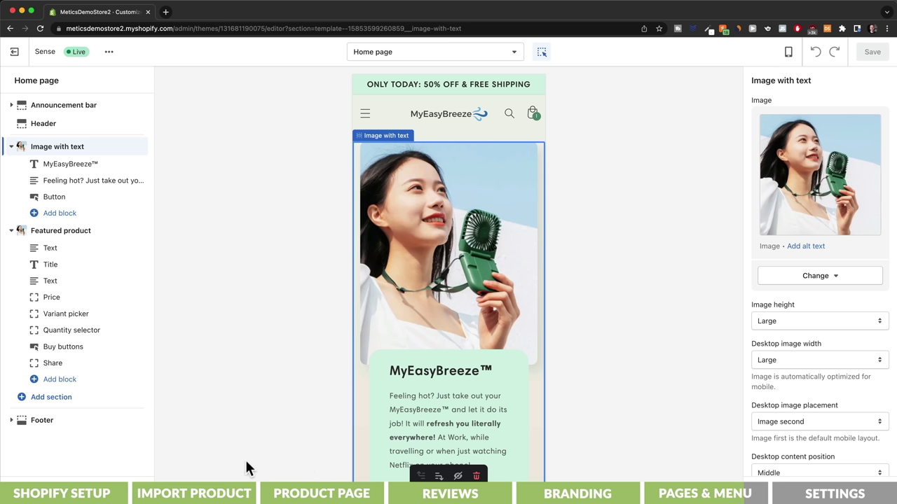
# Upload the background-free blue wave logo as the favicon in Theme settings
pyautogui.click(56, 494)
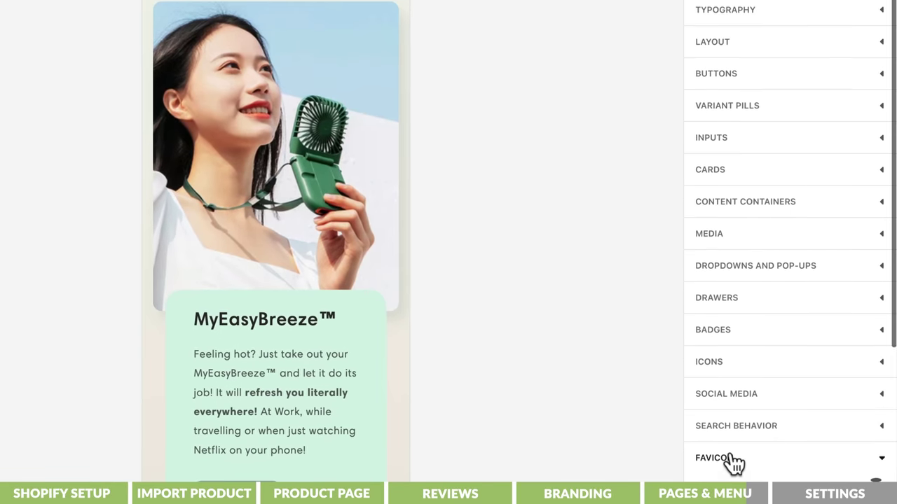
pyautogui.click(776, 473)
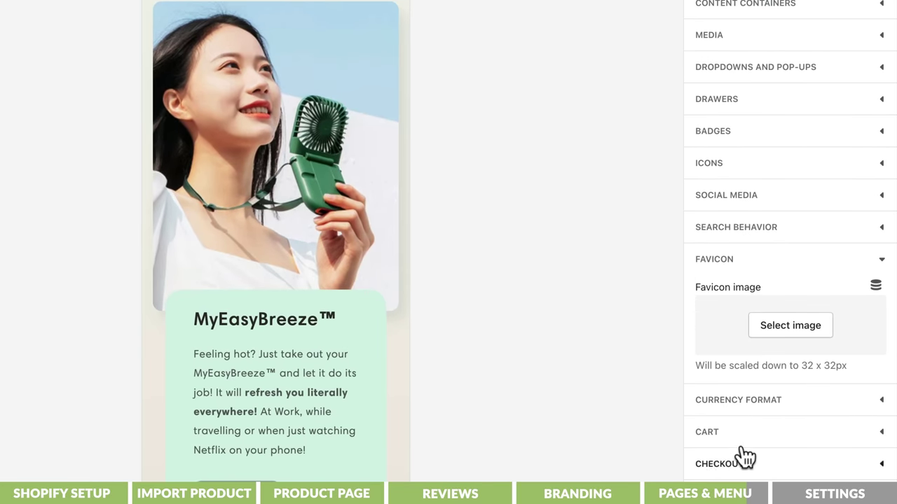
pyautogui.click(795, 348)
pyautogui.moveTo(862, 119); pyautogui.dragTo(757, 49)
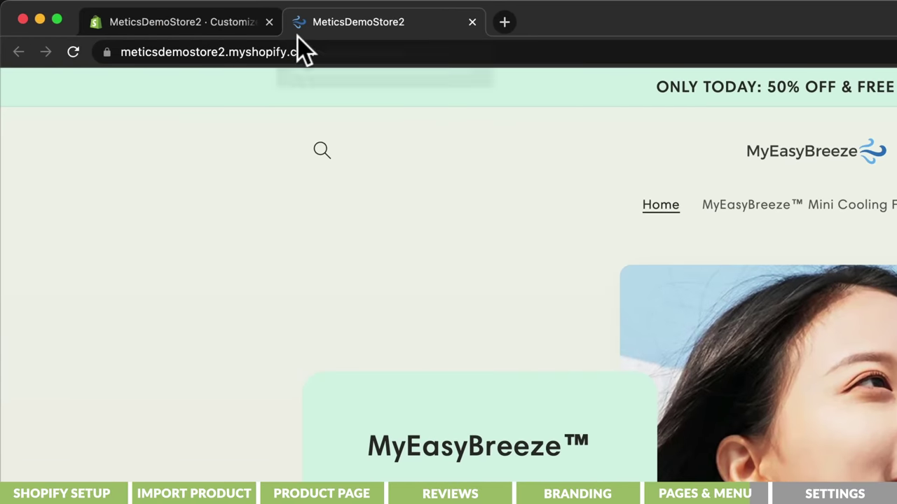
pyautogui.moveTo(125, 55); pyautogui.dragTo(391, 123)
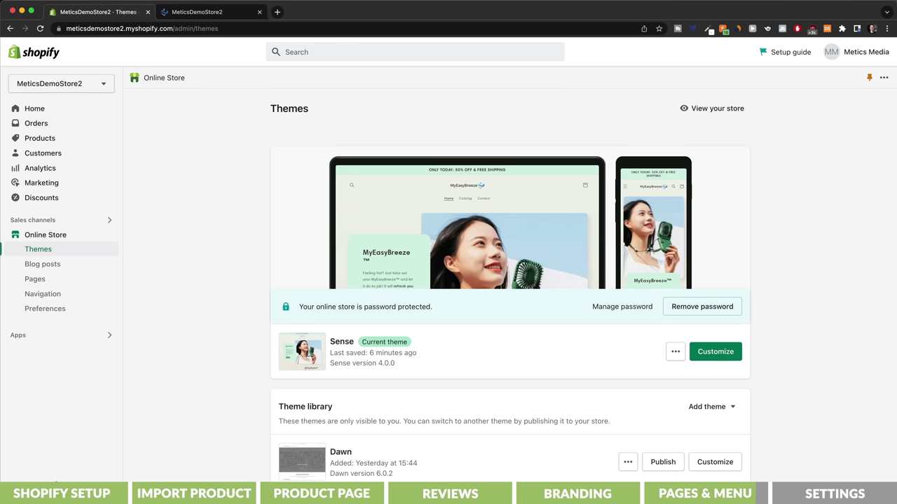
# Search for 'myeasybreeze' under Settings > Domains and start buying that domain
pyautogui.click(70, 471)
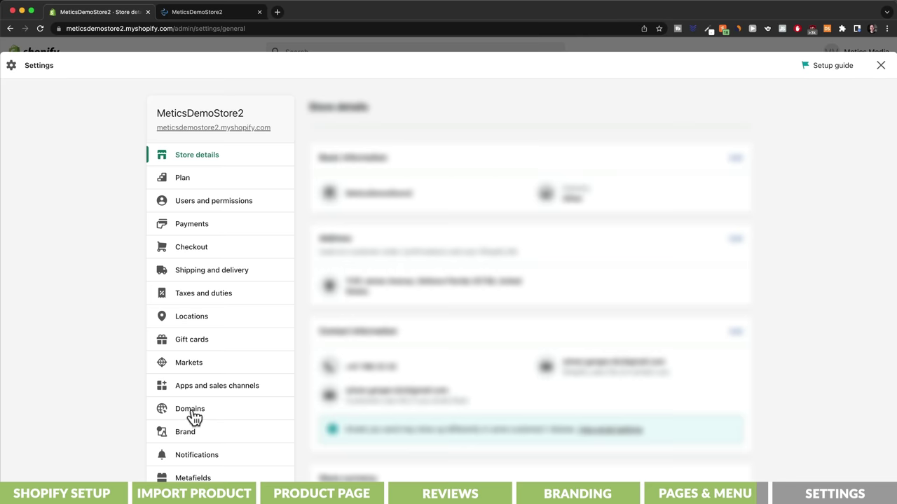
pyautogui.click(191, 411)
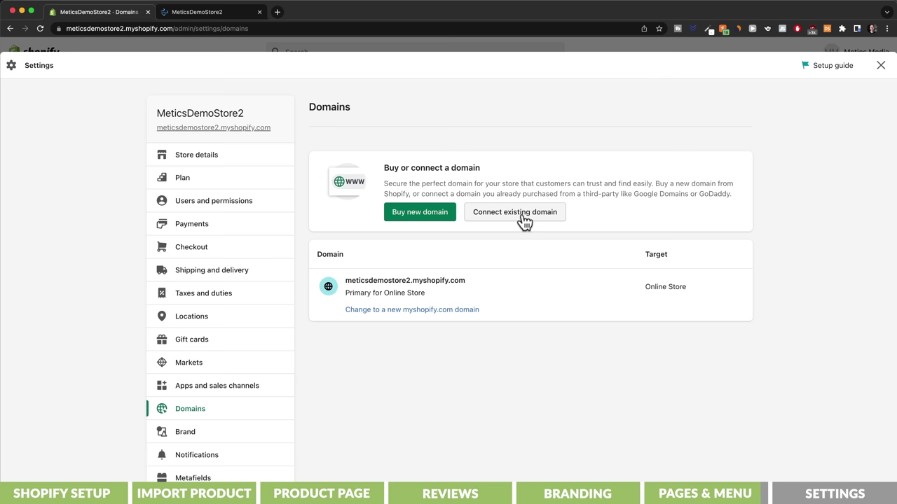
pyautogui.click(421, 213)
pyautogui.write('my')
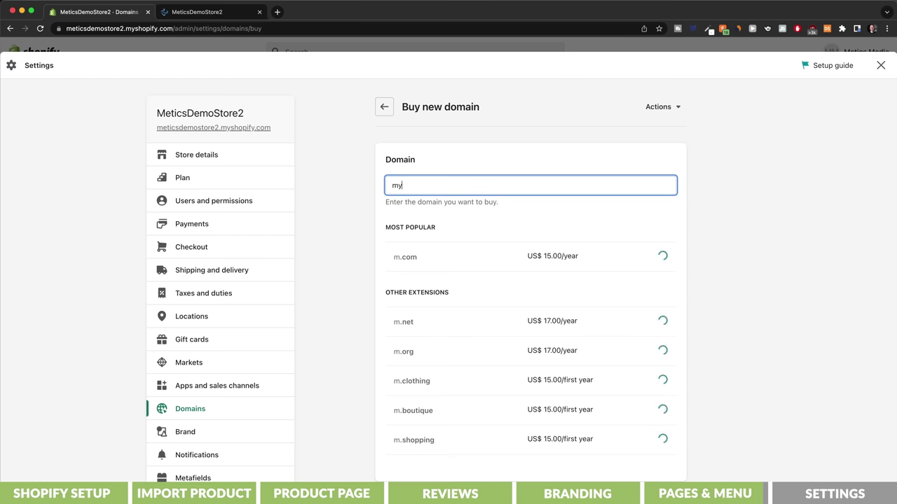
pyautogui.write('easybreeze')
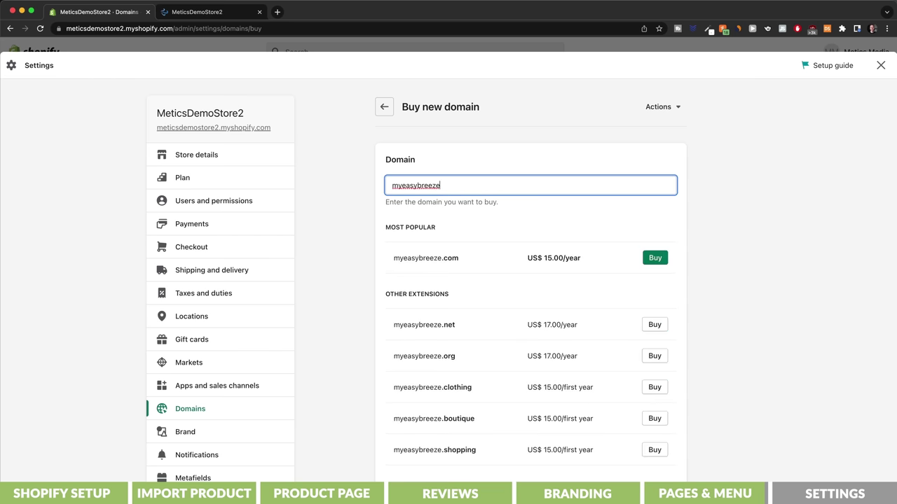
pyautogui.click(651, 322)
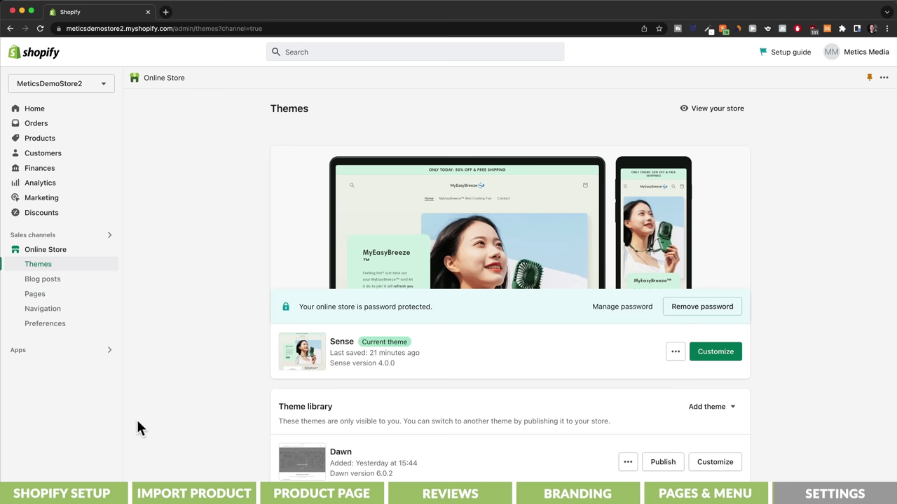
# Start activating Shopify Payments from the Payments settings
pyautogui.click(77, 491)
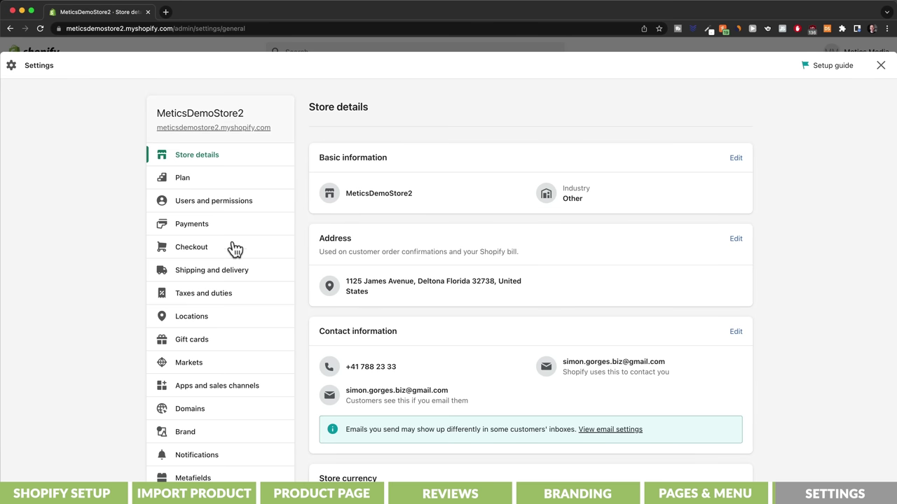
pyautogui.click(237, 231)
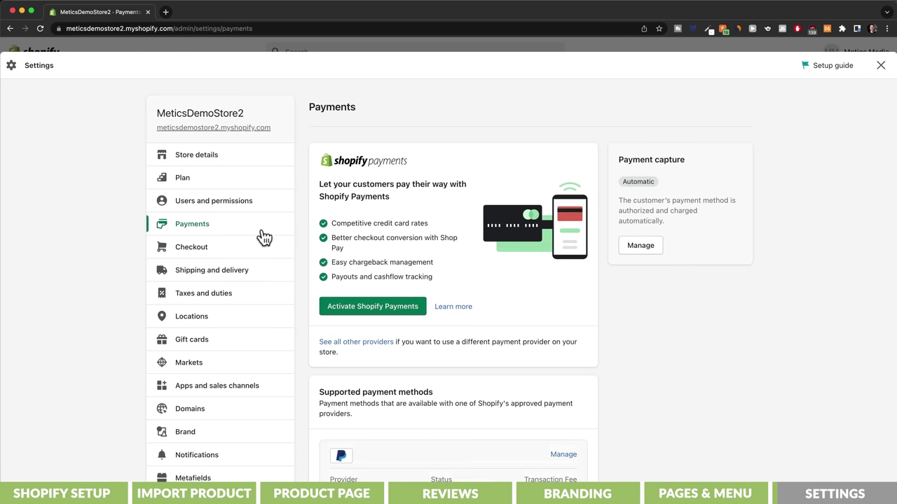
pyautogui.click(355, 306)
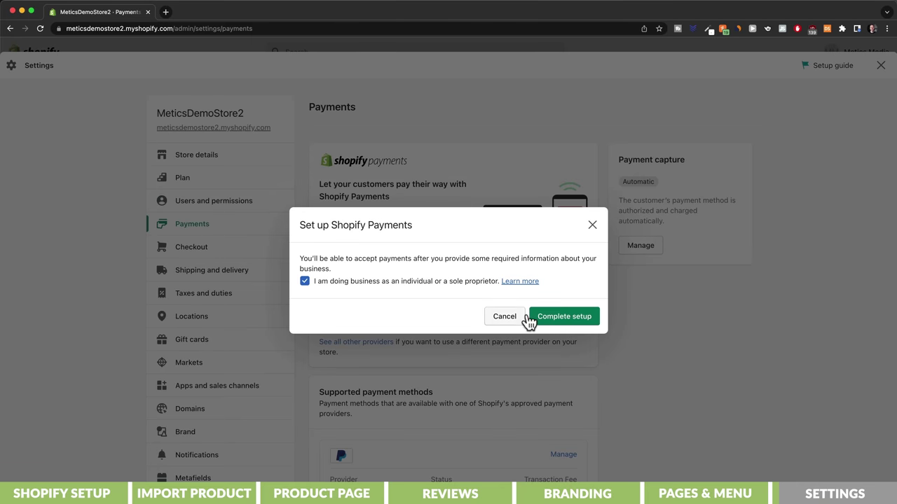
pyautogui.click(560, 316)
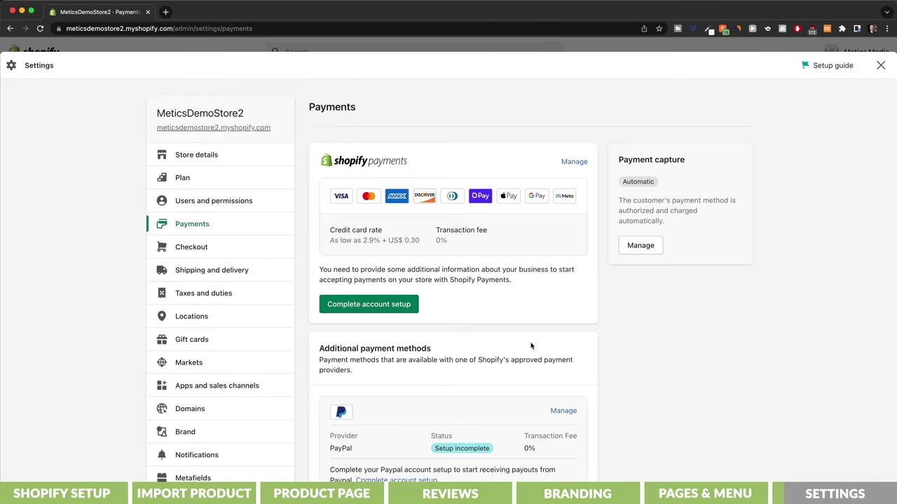
pyautogui.scroll(-5, 530, 344)
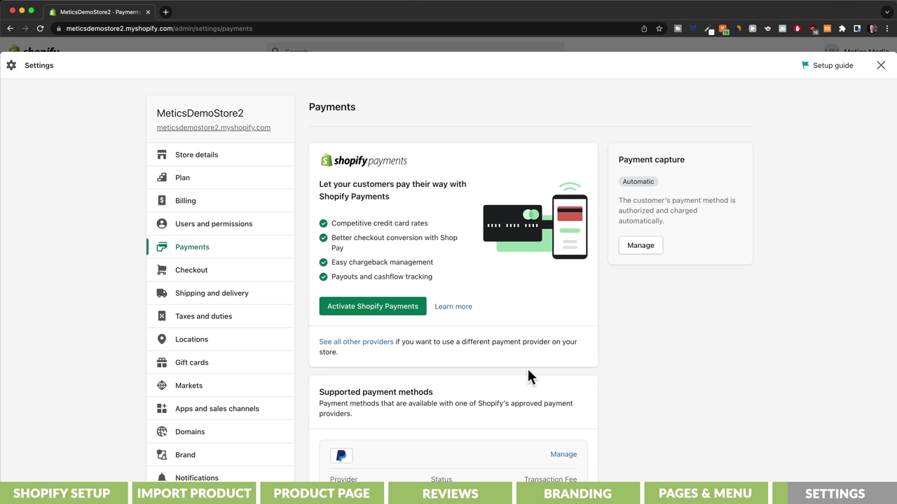
# Browse all other payment providers, then go to Shipping and delivery settings
pyautogui.click(382, 343)
pyautogui.scroll(-10, 382, 350)
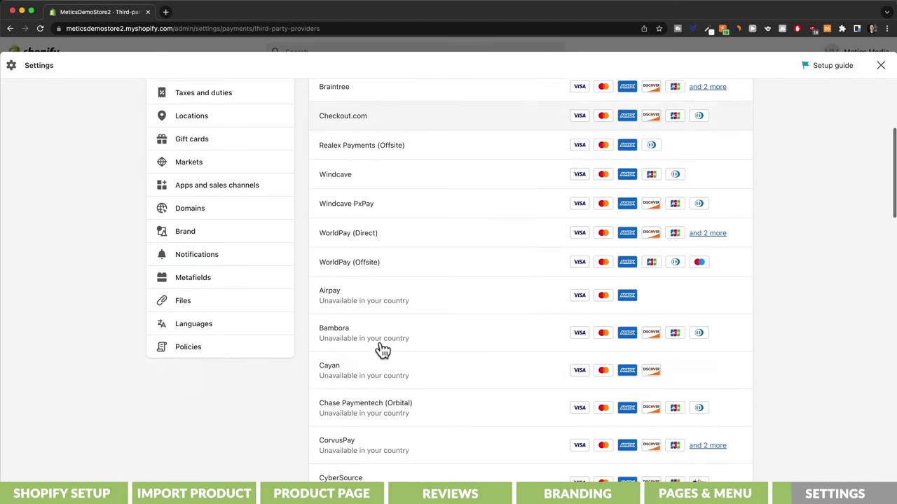
pyautogui.scroll(-10, 383, 350)
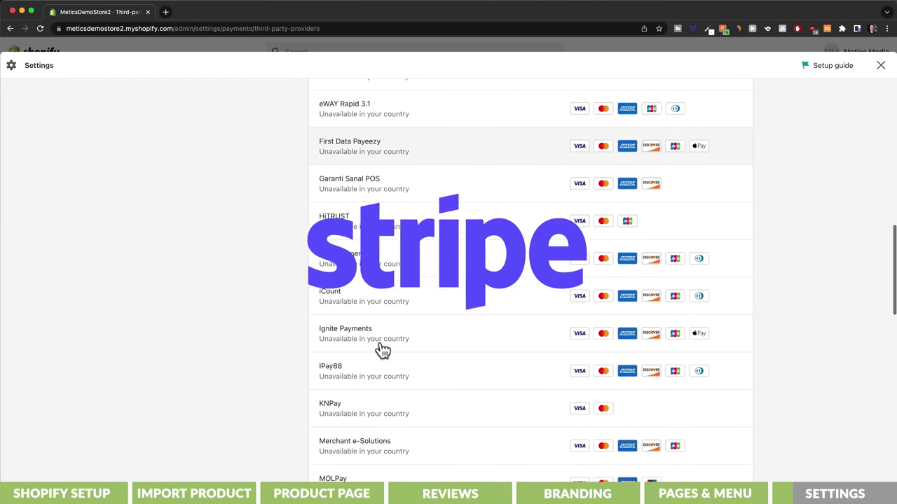
pyautogui.scroll(-1, 414, 342)
pyautogui.press('super+bracketleft')
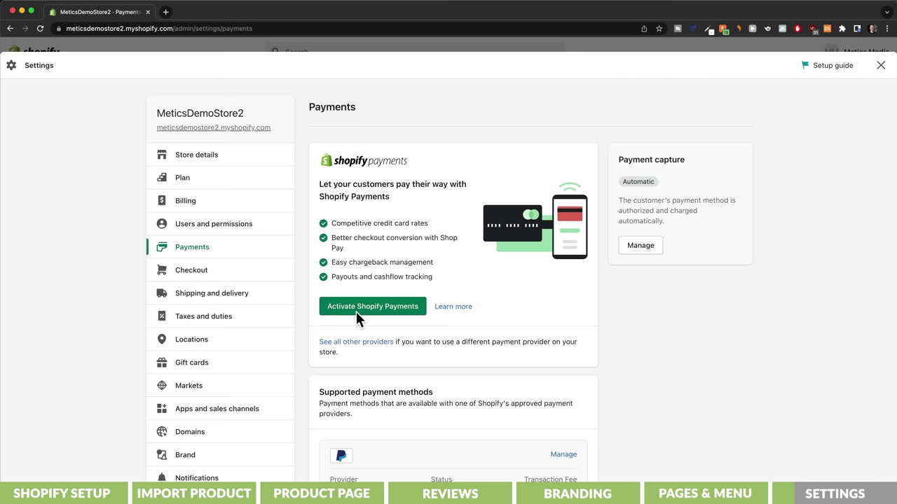
pyautogui.click(239, 301)
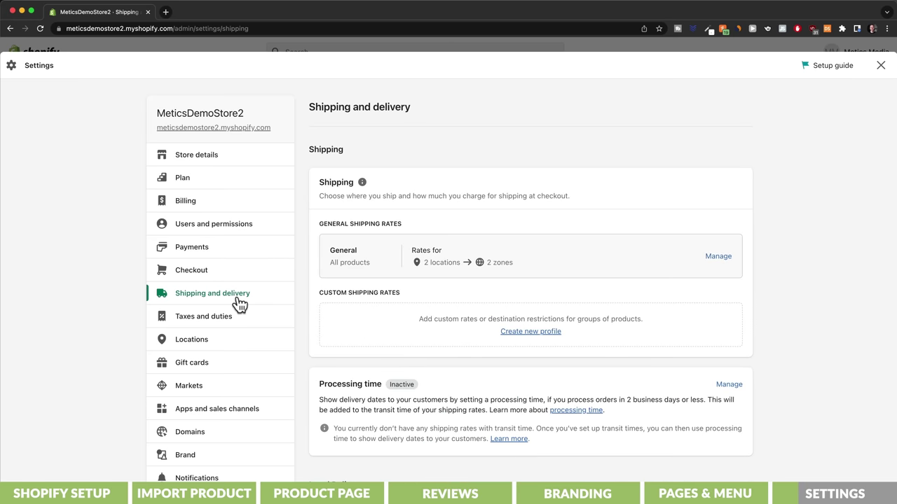
# Delete the Domestic Switzerland zone from the General shipping profile
pyautogui.click(716, 257)
pyautogui.scroll(-5, 710, 256)
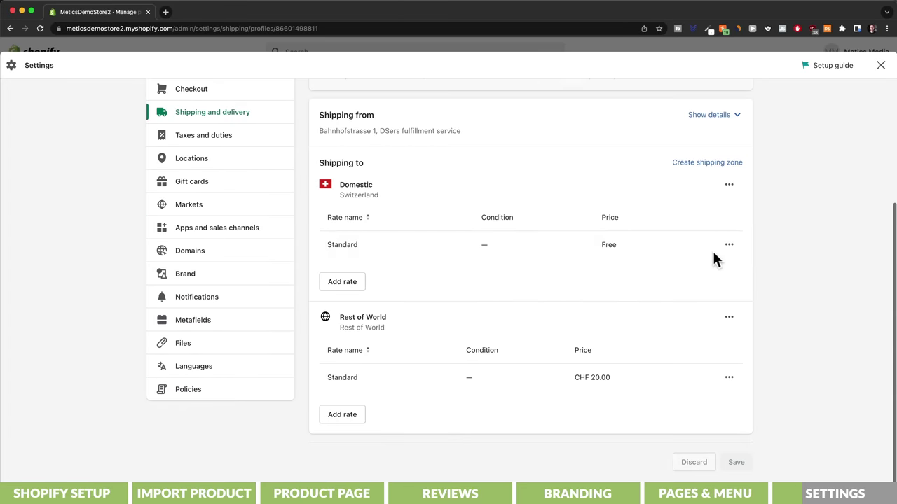
pyautogui.click(728, 185)
pyautogui.click(711, 232)
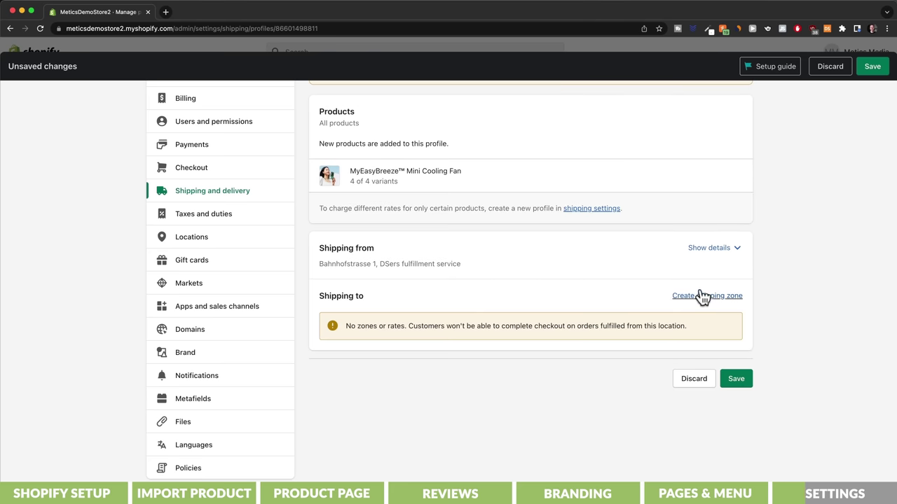
# Create a United States shipping zone with a 'Free Shipping' rate
pyautogui.click(700, 296)
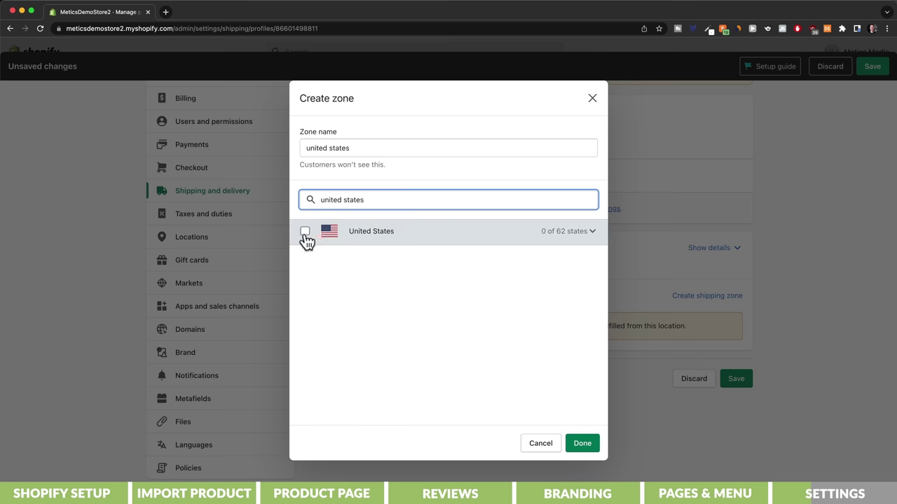
pyautogui.click(305, 232)
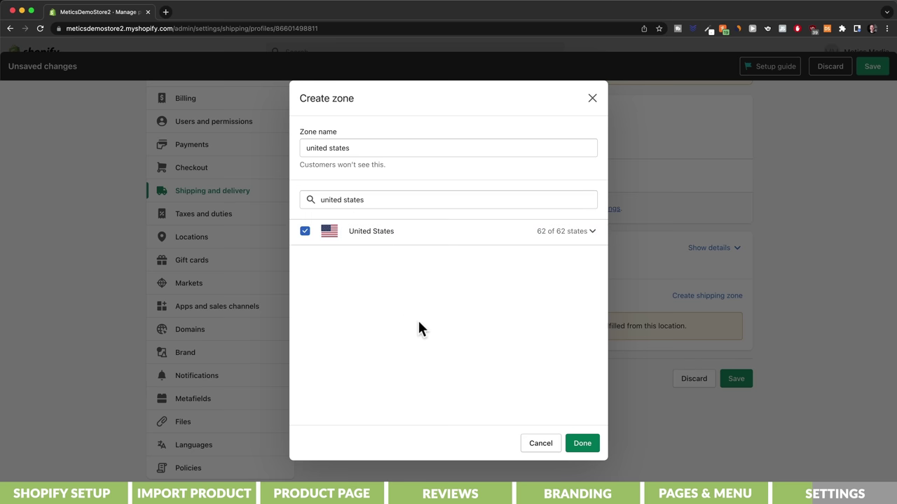
pyautogui.click(584, 442)
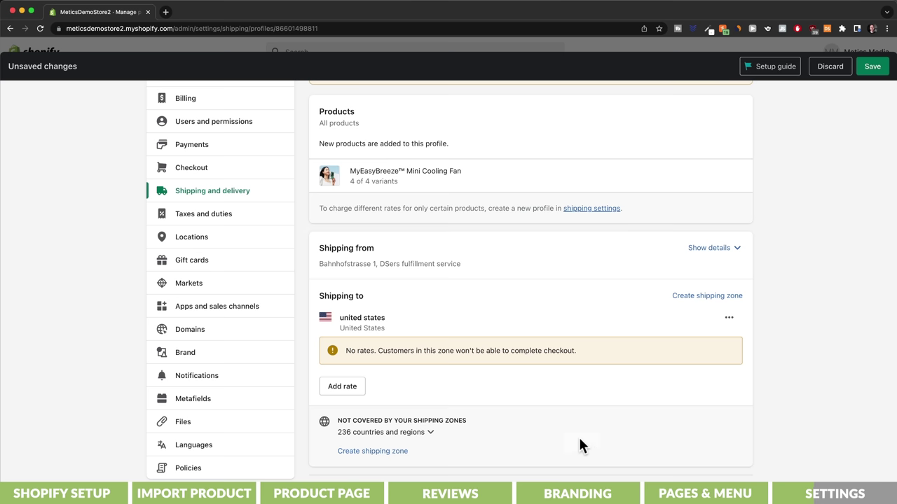
pyautogui.click(358, 387)
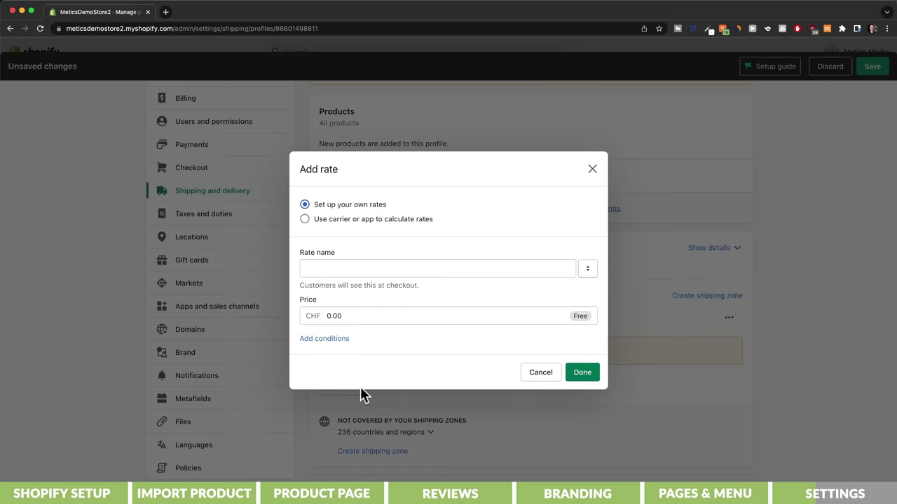
pyautogui.click(343, 271)
pyautogui.write('F')
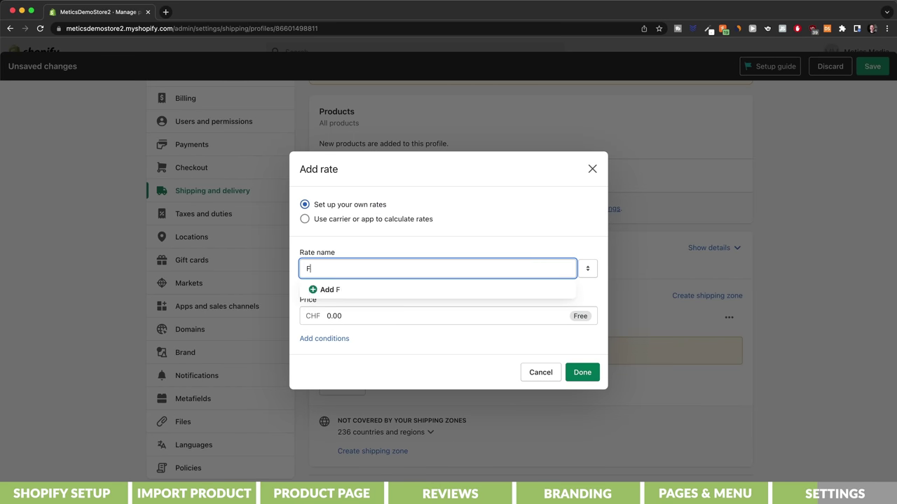
pyautogui.write('ree Shipping')
pyautogui.click(366, 312)
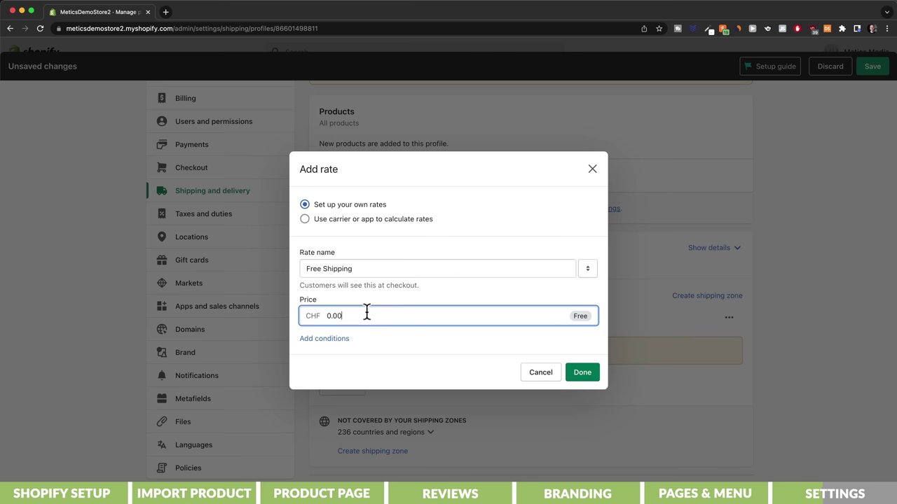
pyautogui.click(582, 372)
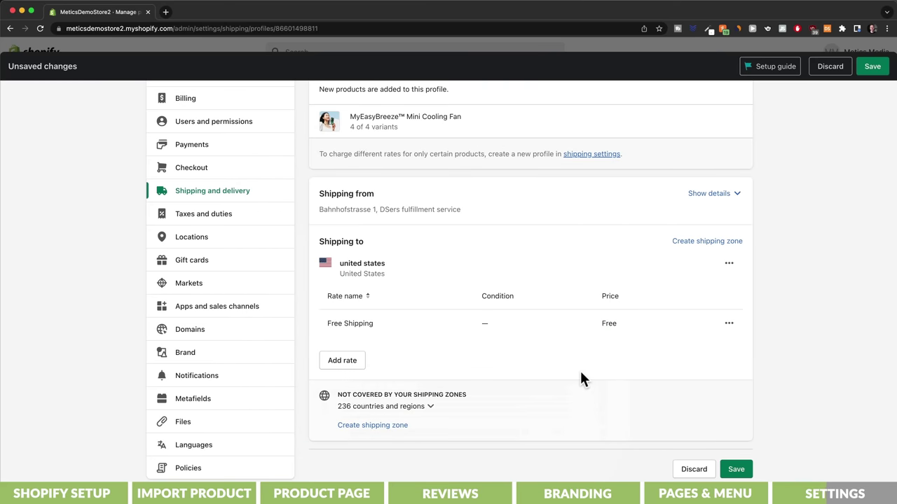
# Create a rest-of-world 'International' zone with CHF 8.00 'Standard Shipping' and save the profile
pyautogui.click(703, 243)
pyautogui.write('International')
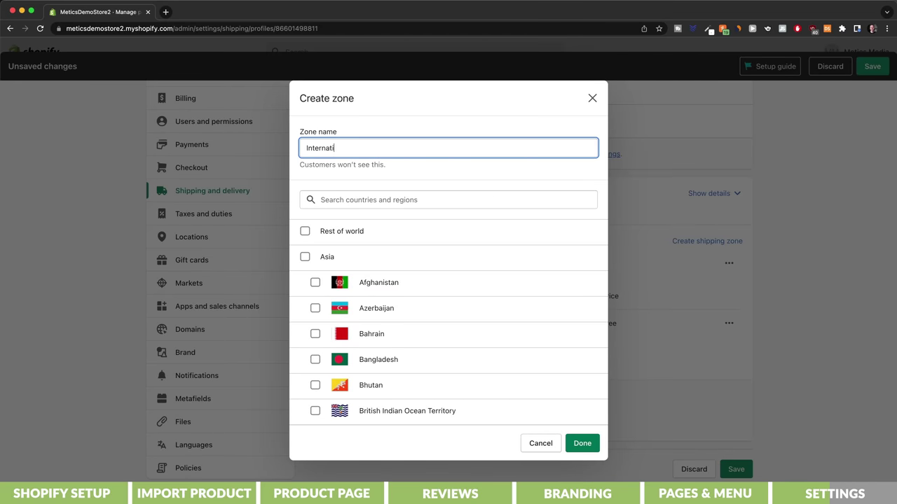
pyautogui.click(305, 231)
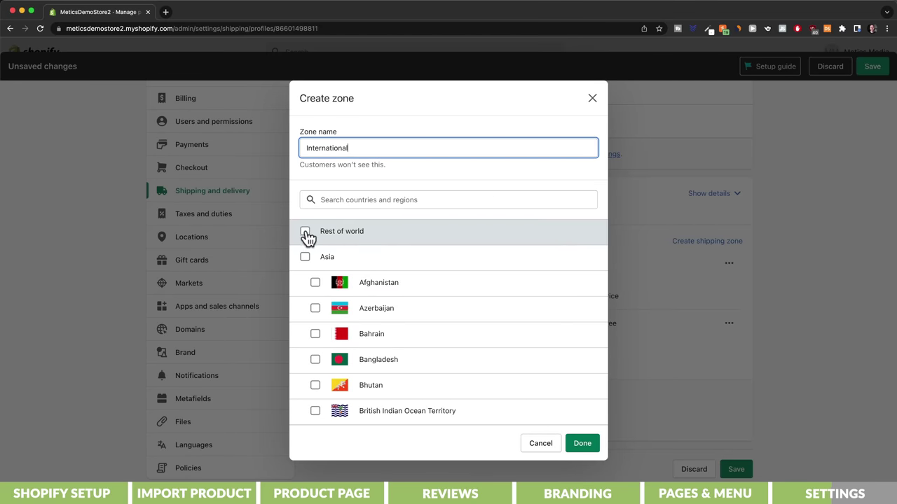
pyautogui.click(582, 443)
pyautogui.click(342, 465)
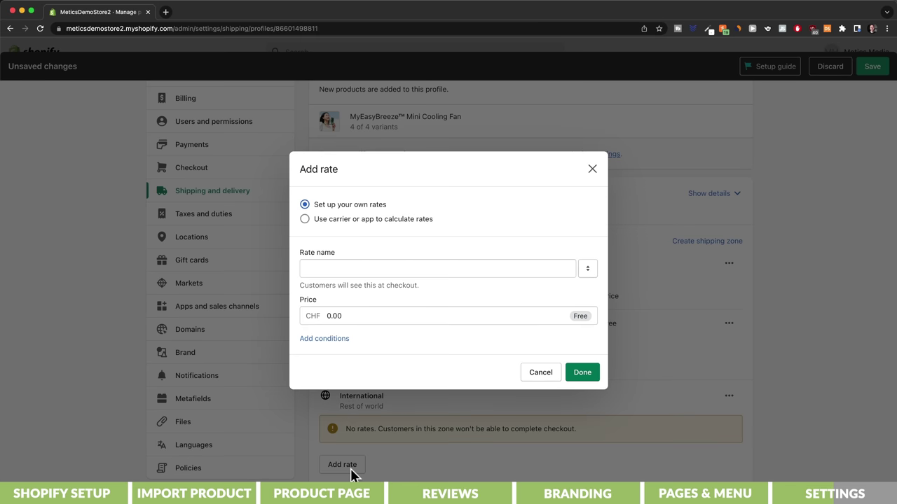
pyautogui.write('Standard Shipping')
pyautogui.press('Tab')
pyautogui.write('8')
pyautogui.click(585, 372)
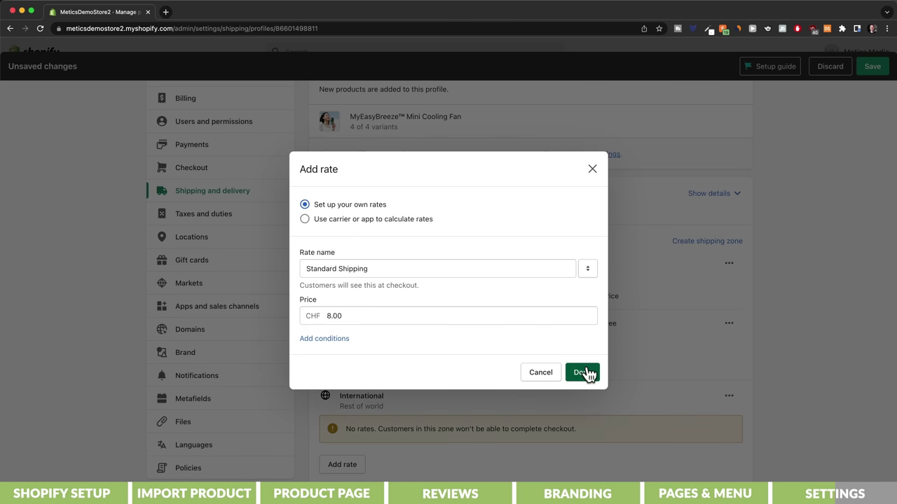
pyautogui.click(872, 67)
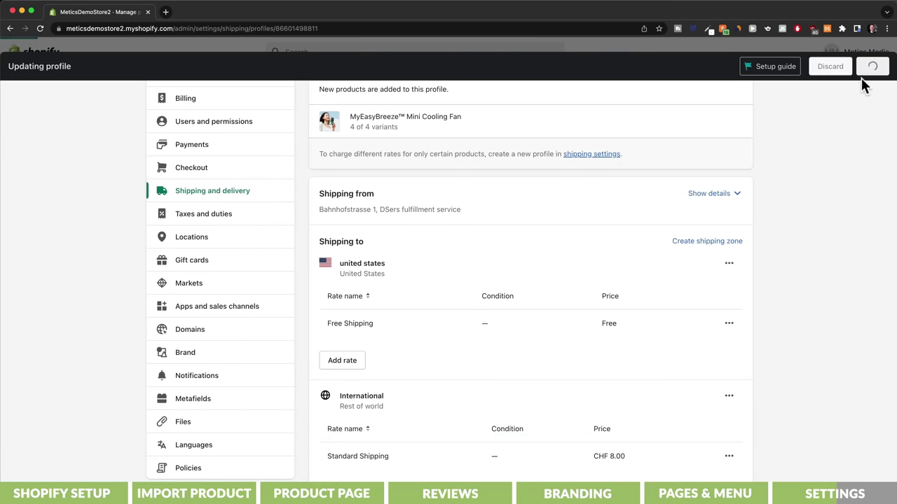
# Rename the store to 'MyEasyBreeze' in Store details
pyautogui.click(218, 161)
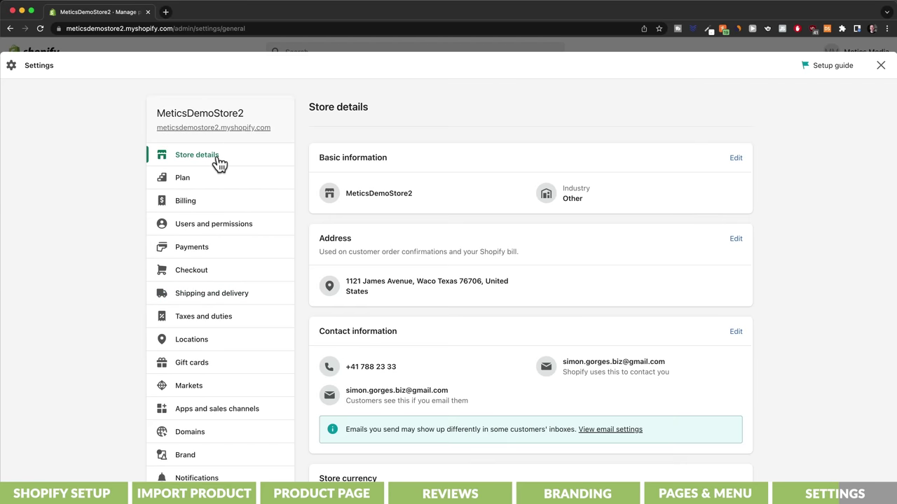
pyautogui.click(734, 159)
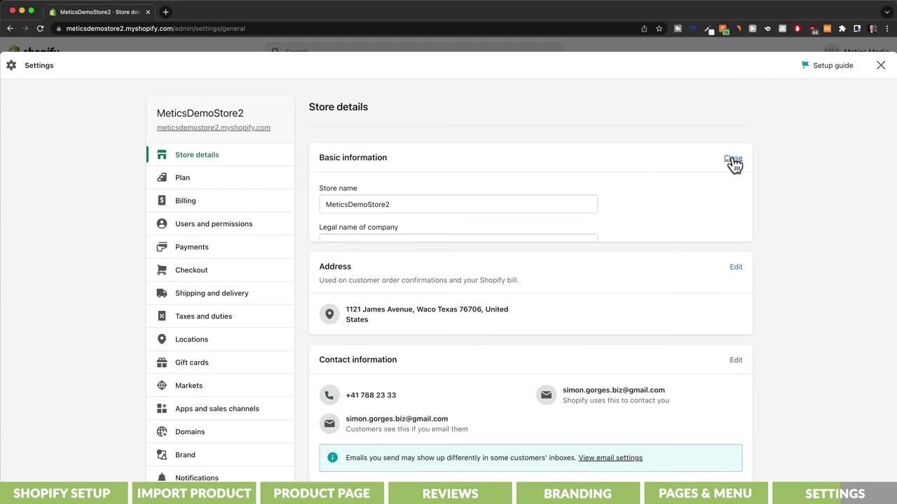
pyautogui.moveTo(390, 204); pyautogui.dragTo(320, 210)
pyautogui.write('MyEasyBreeze')
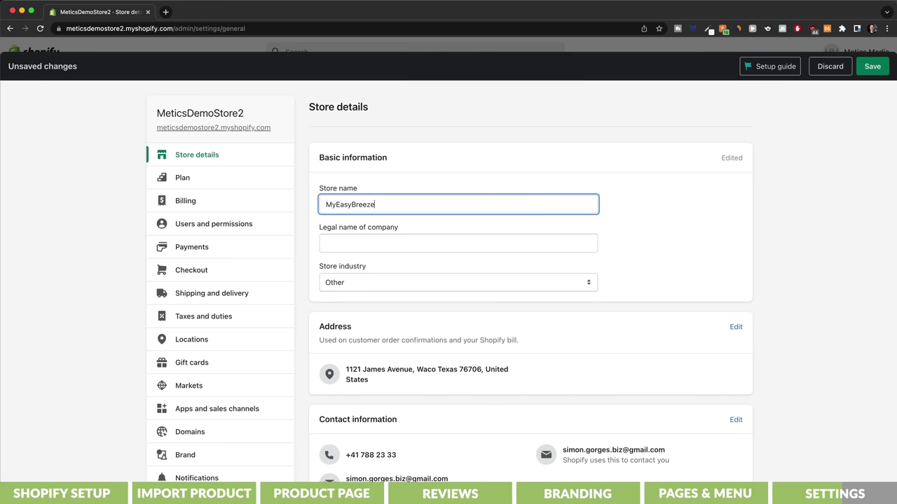
# Set the store currency to US dollars (USD) and save the store details
pyautogui.scroll(-3, 764, 256)
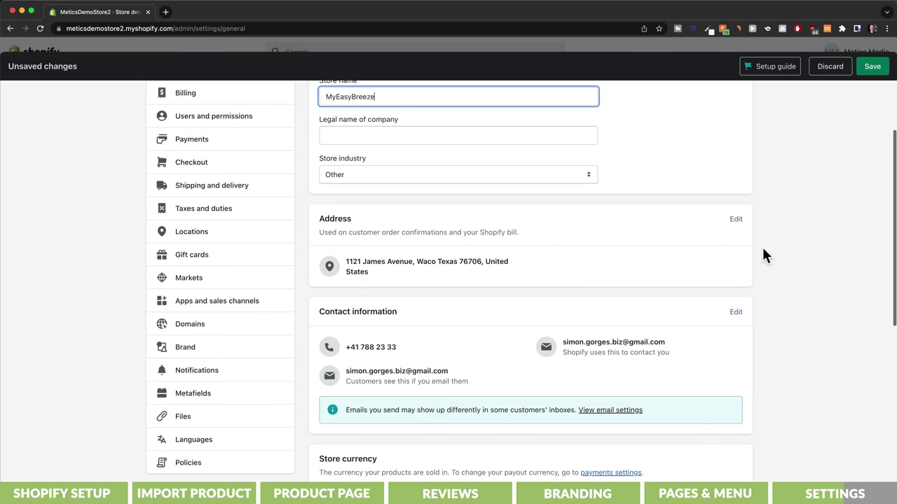
pyautogui.scroll(-1, 764, 256)
pyautogui.scroll(-3, 764, 256)
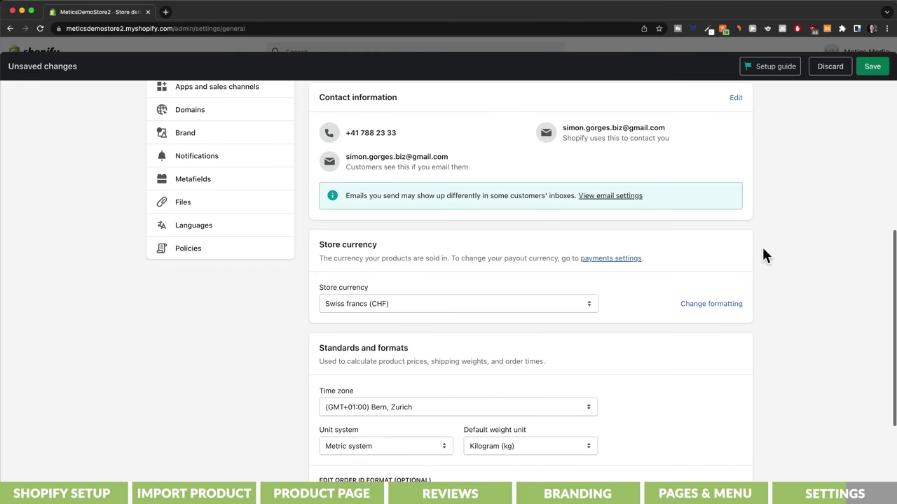
pyautogui.scroll(-1, 666, 274)
pyautogui.click(547, 304)
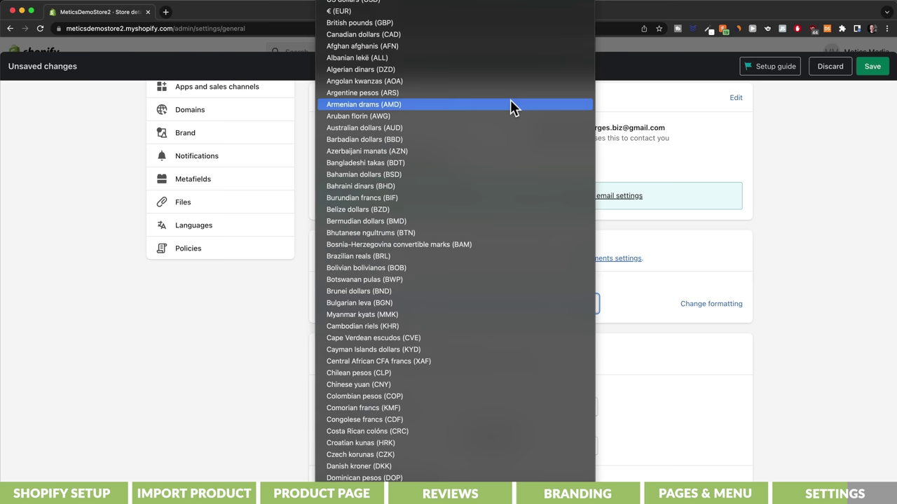
pyautogui.click(495, 3)
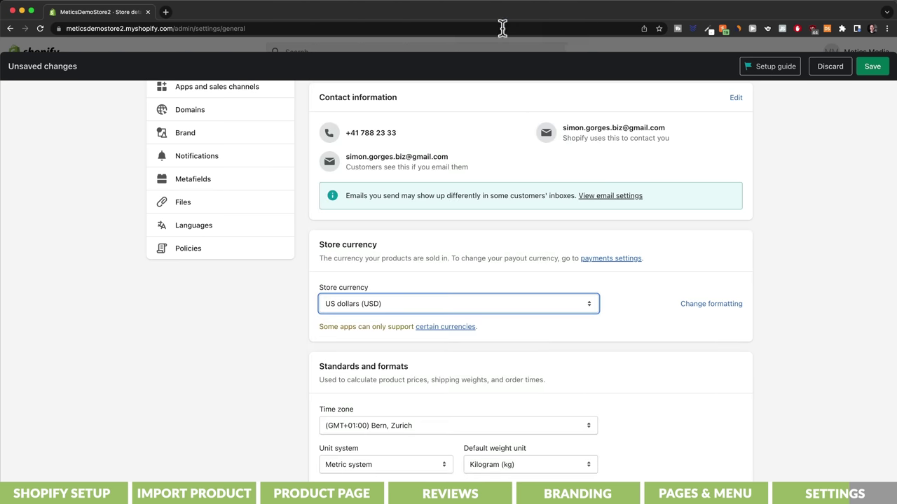
pyautogui.click(873, 66)
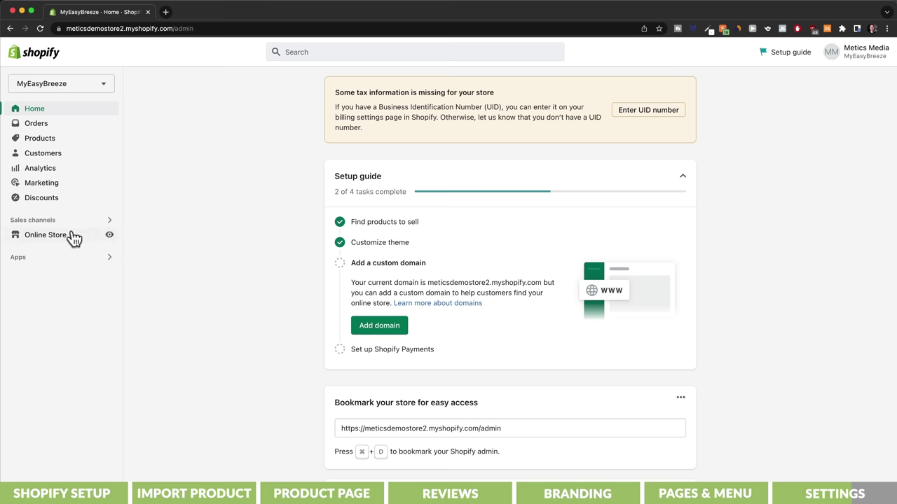
pyautogui.click(56, 239)
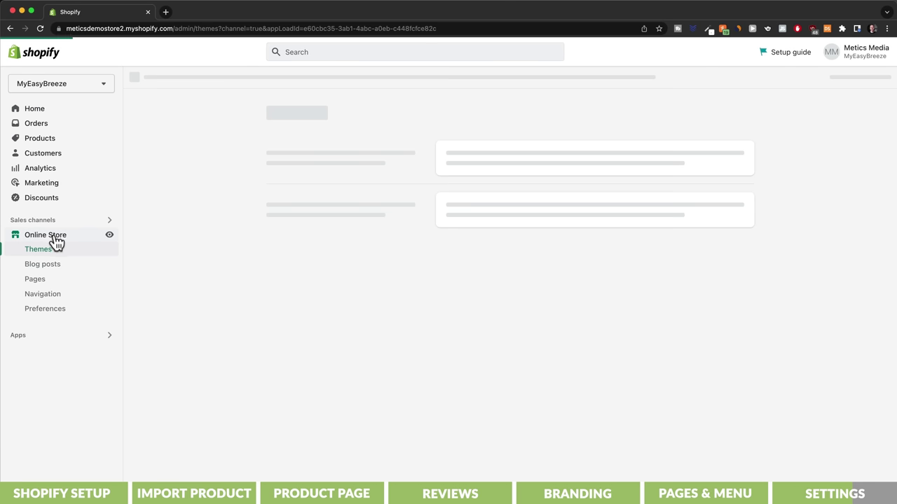
# In Preferences, set the homepage title to 'MyEasyBreeze' and meta description to 'Description'
pyautogui.click(45, 309)
pyautogui.click(593, 239)
pyautogui.write('My')
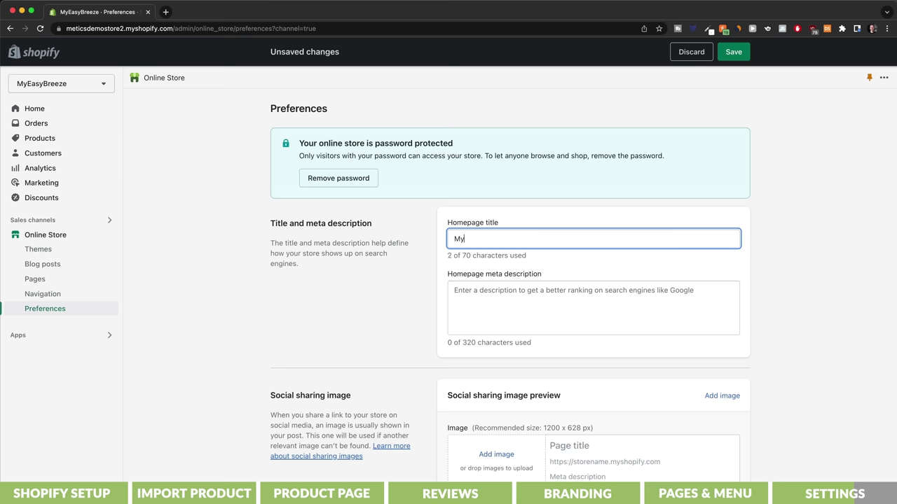
pyautogui.write('EasyBreeze')
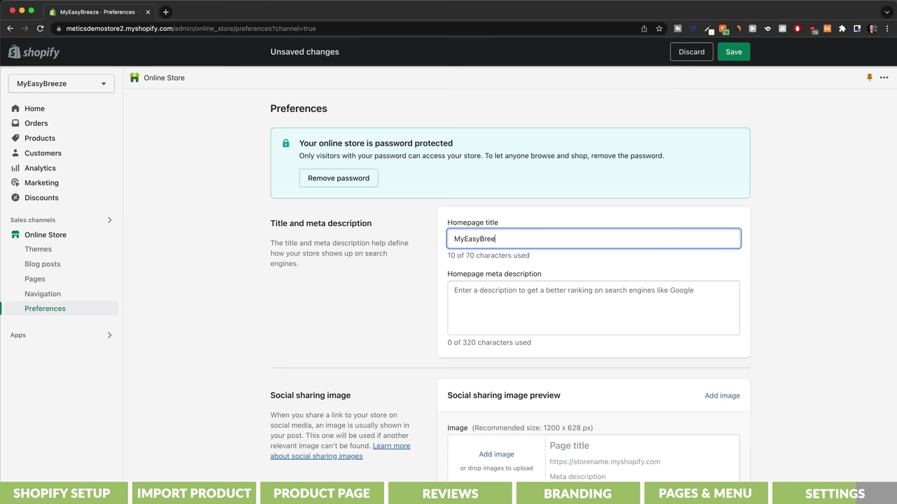
pyautogui.click(481, 296)
pyautogui.write('Description')
# Turn off visitor password restriction, save the preferences, and dismiss the store-open notice
pyautogui.scroll(-5, 762, 327)
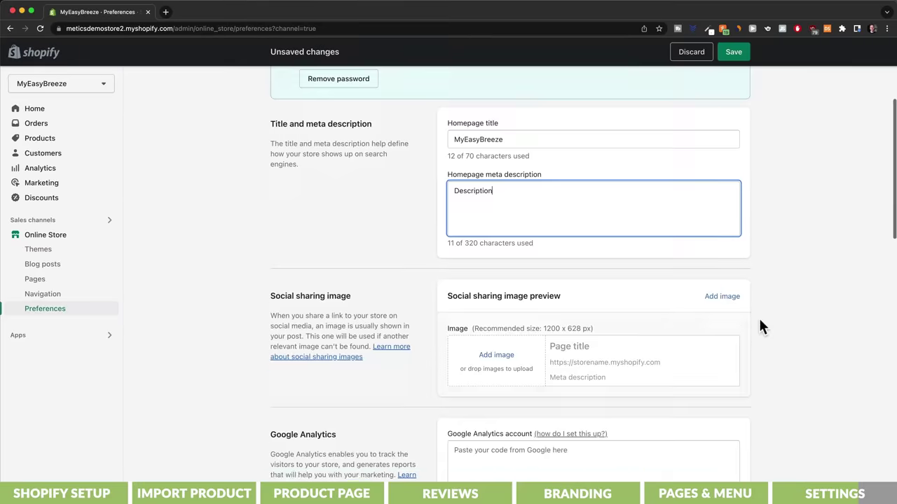
pyautogui.scroll(-8, 760, 321)
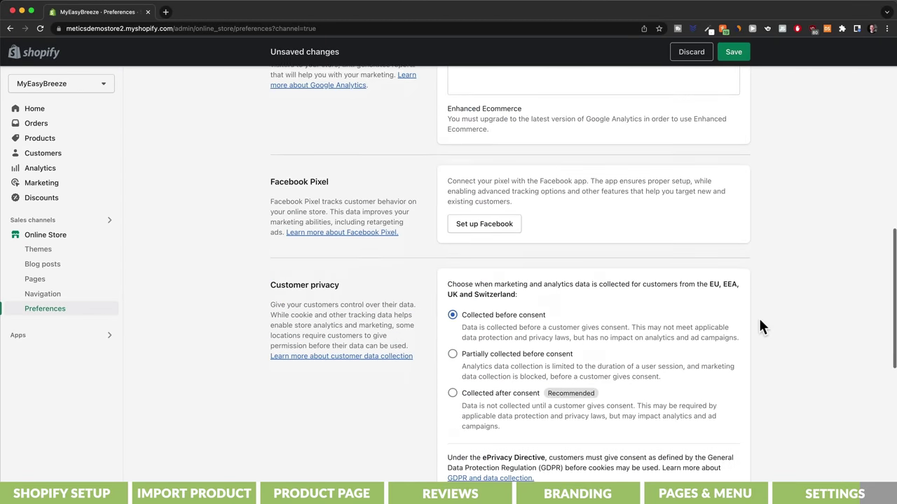
pyautogui.scroll(-3, 763, 327)
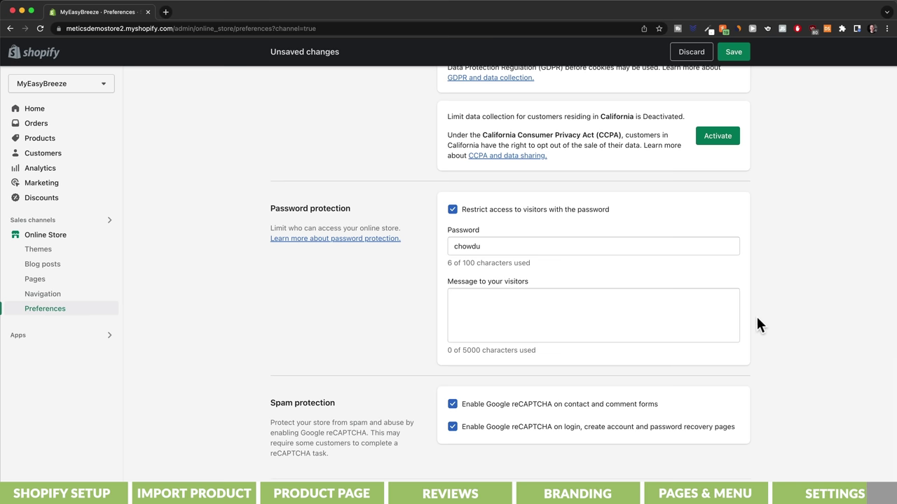
pyautogui.click(452, 210)
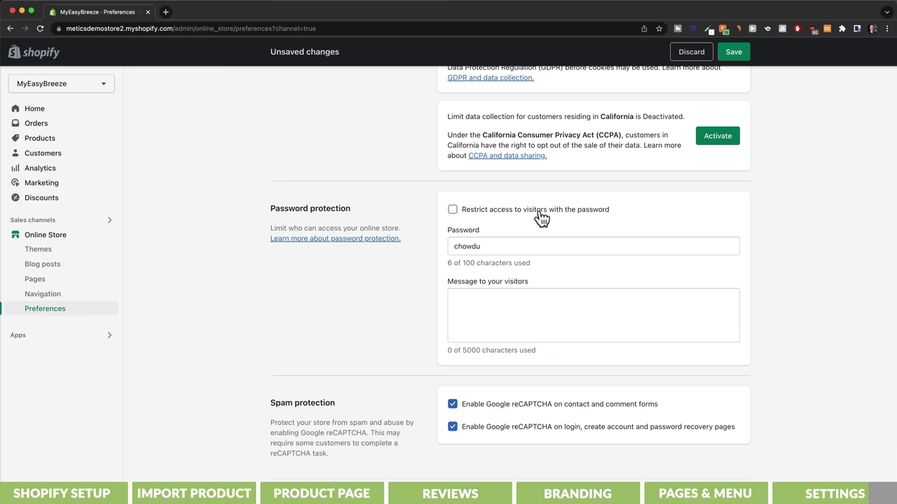
pyautogui.click(734, 54)
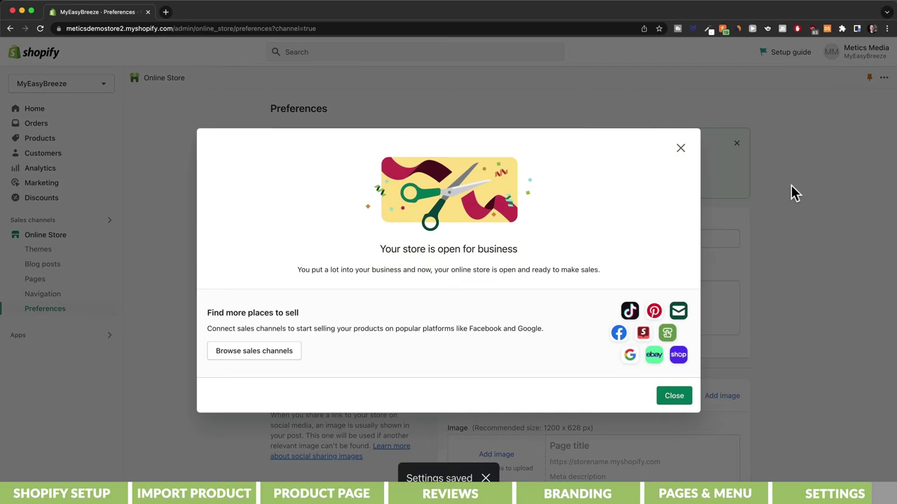
pyautogui.click(674, 396)
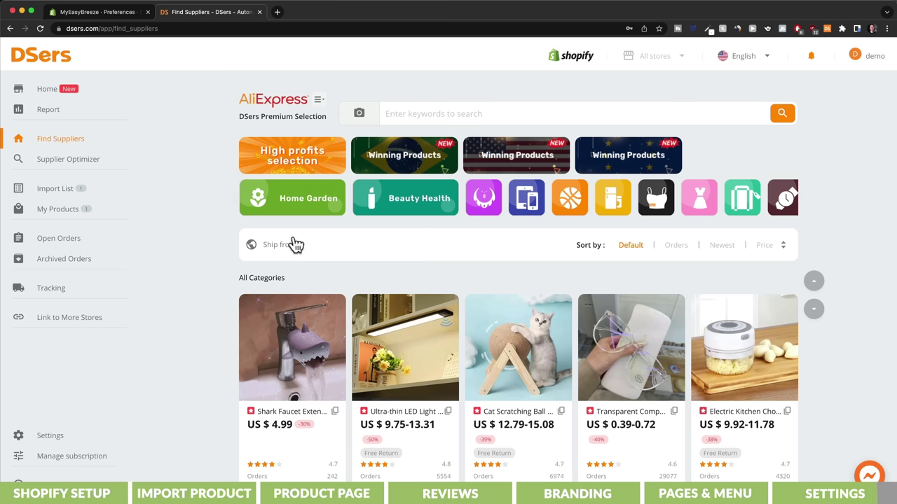
# Show the Open Orders list from the DSers sidebar
pyautogui.click(73, 250)
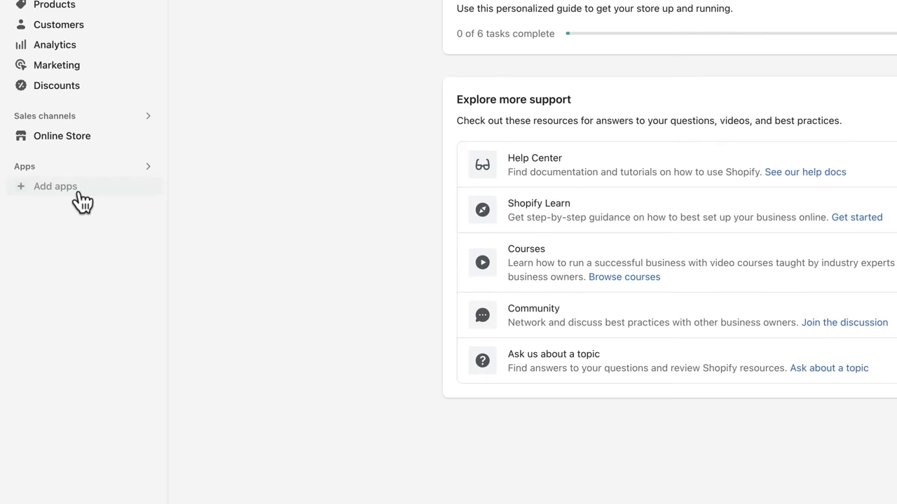
# Search the Shopify App Store for 'tiktok' and open the TikTok app listing
pyautogui.click(78, 194)
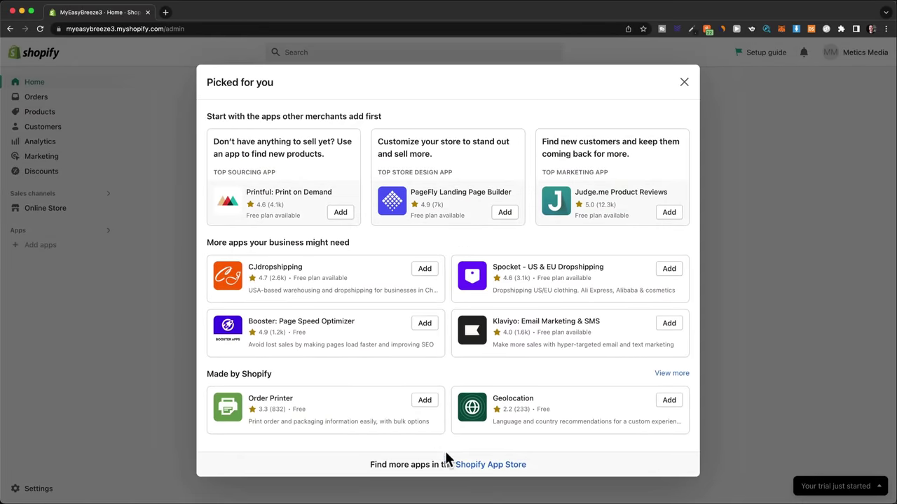
pyautogui.click(489, 465)
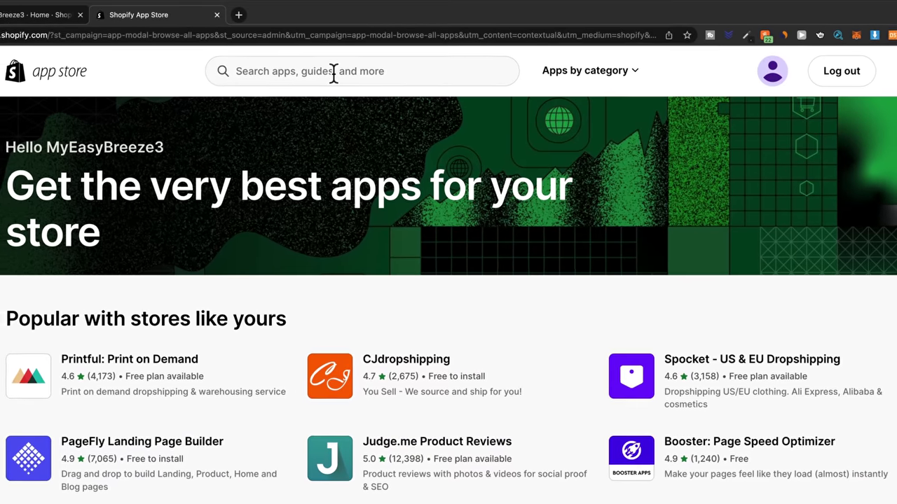
pyautogui.click(333, 71)
pyautogui.write('tiktok')
pyautogui.press('Return')
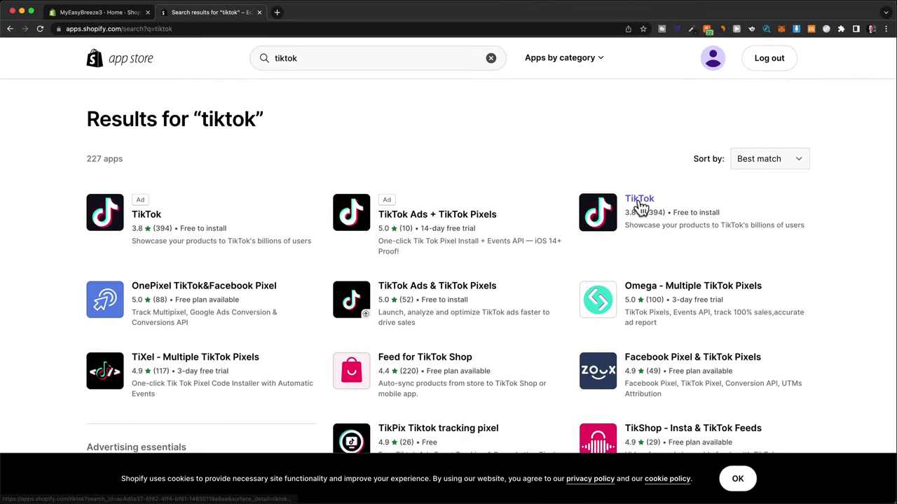
pyautogui.click(639, 200)
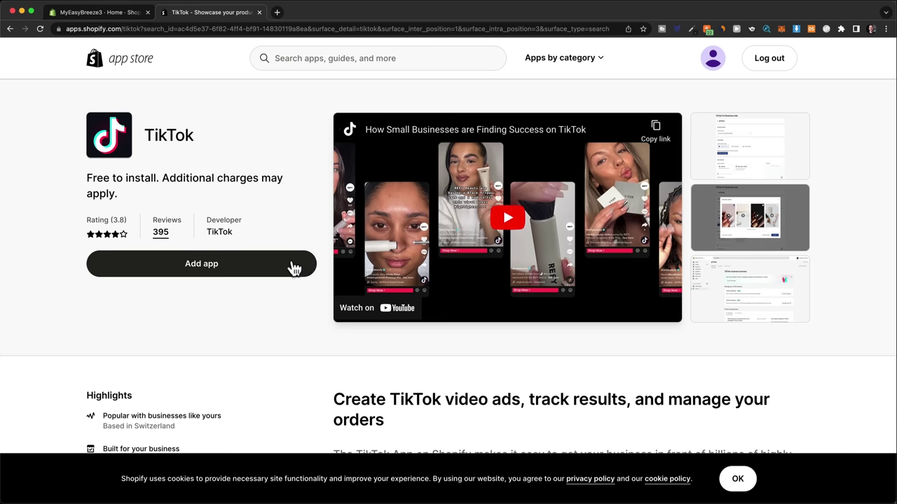
# Install the TikTok app as a sales channel and begin its marketing setup
pyautogui.click(295, 265)
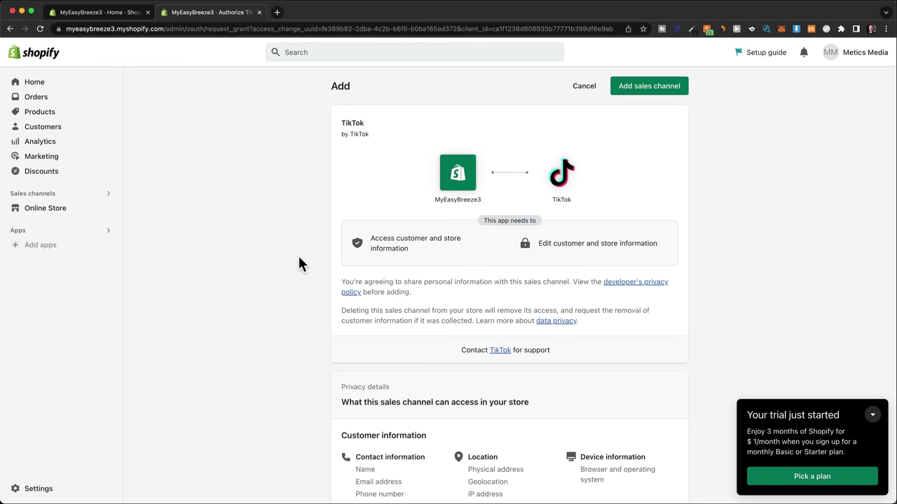
pyautogui.click(630, 97)
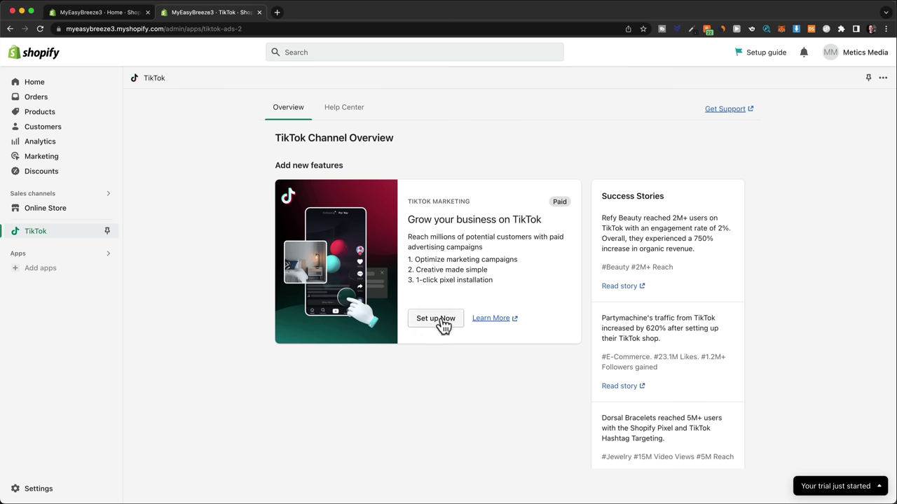
pyautogui.click(436, 318)
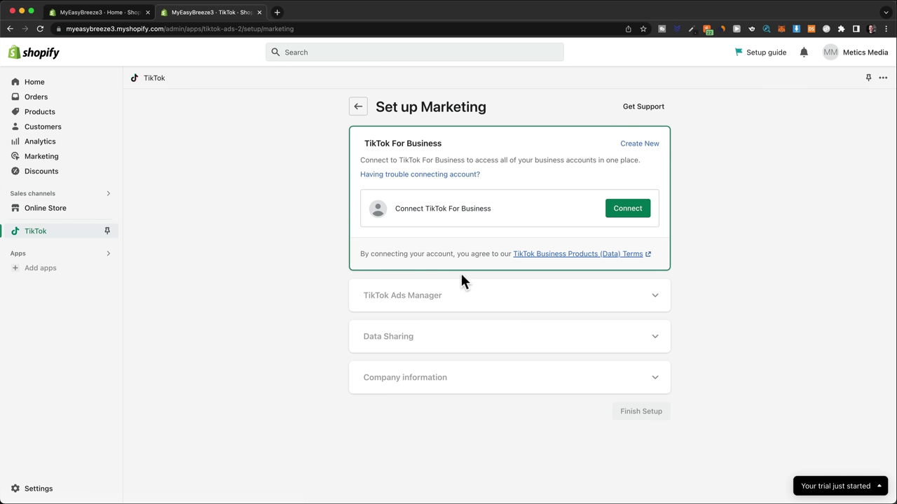
# Sign up a new TikTok For Business account with the e-mailed verification code, accepting the terms
pyautogui.click(643, 149)
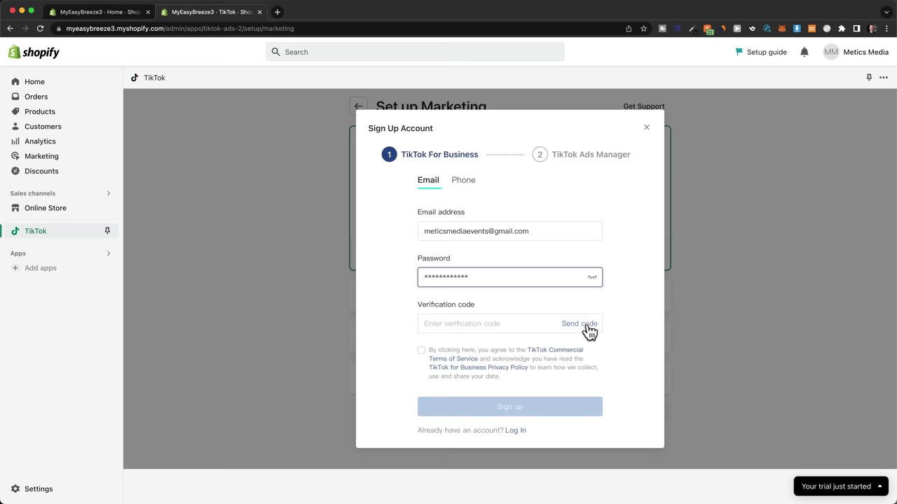
pyautogui.click(586, 326)
pyautogui.click(586, 323)
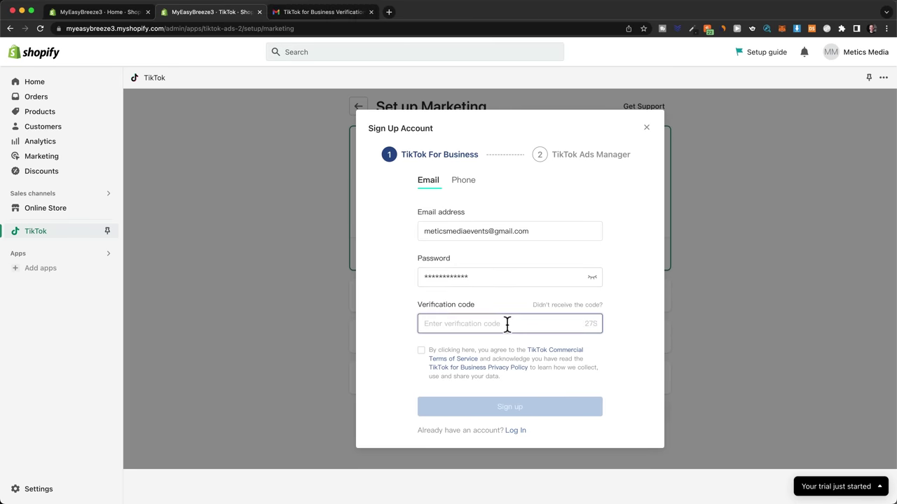
pyautogui.click(423, 351)
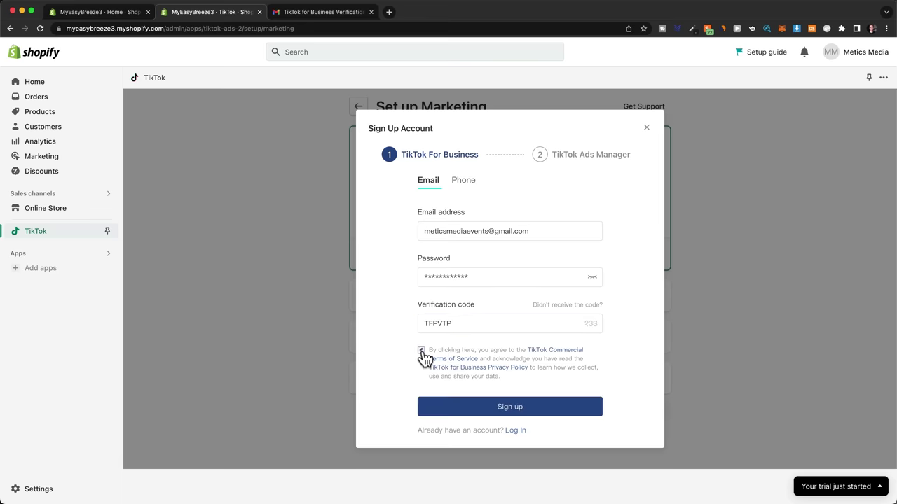
pyautogui.click(509, 409)
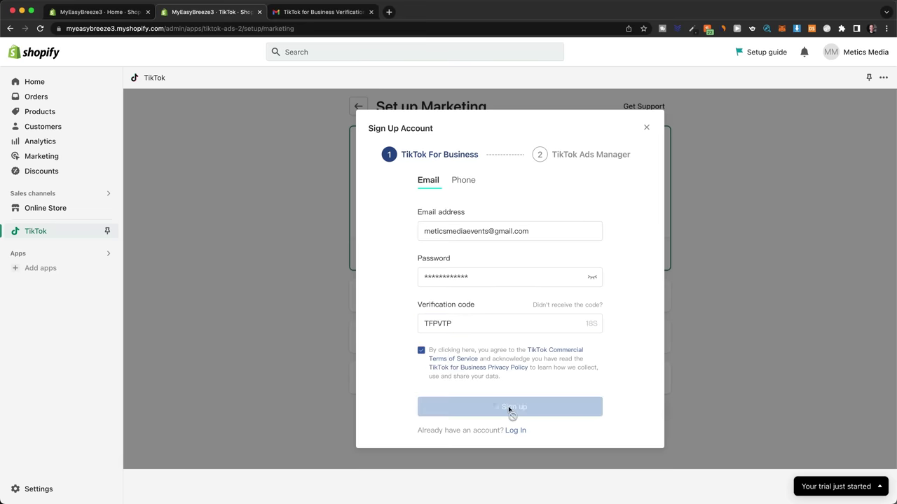
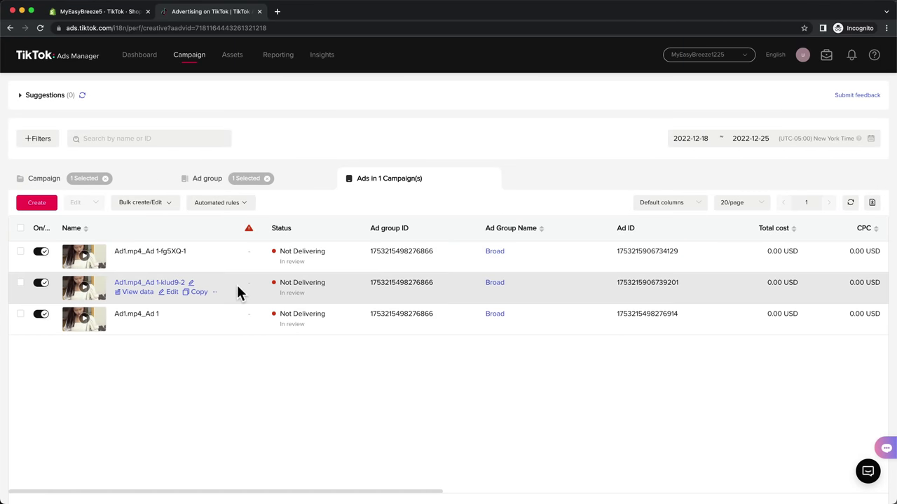
# Retype the second ad's name starting with 'A' and upload a replacement video for it
pyautogui.click(172, 295)
pyautogui.moveTo(501, 158); pyautogui.dragTo(410, 157)
pyautogui.write('Ad 2')
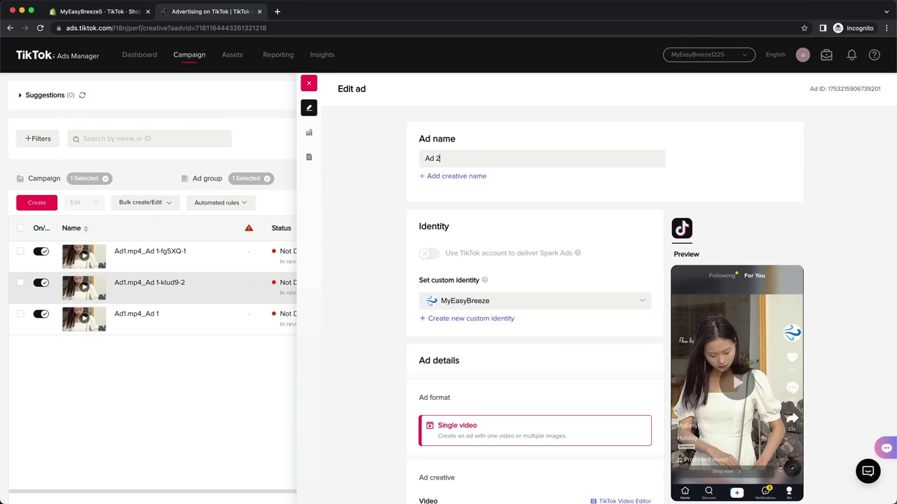
pyautogui.scroll(-5, 567, 212)
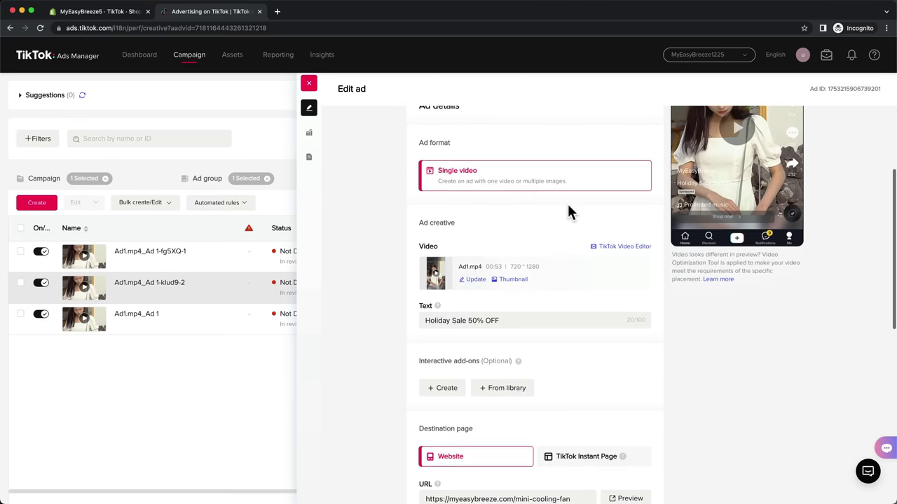
pyautogui.click(481, 283)
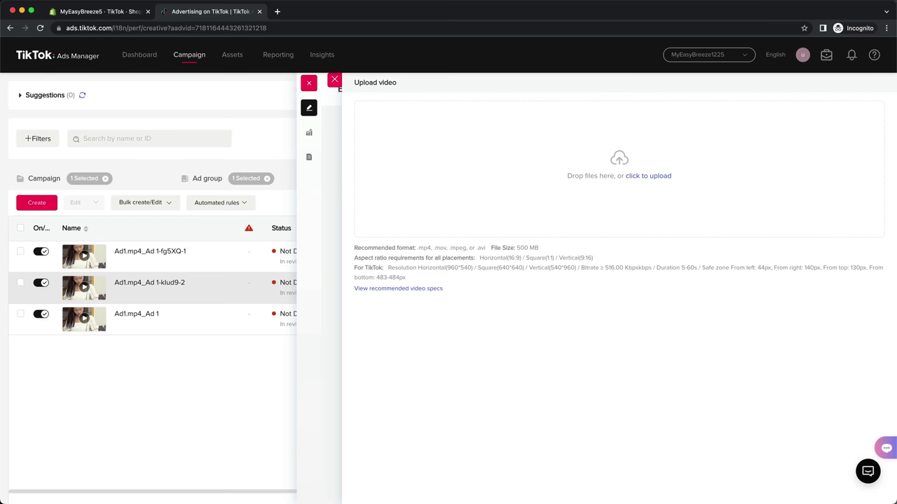
pyautogui.moveTo(894, 301); pyautogui.dragTo(650, 194)
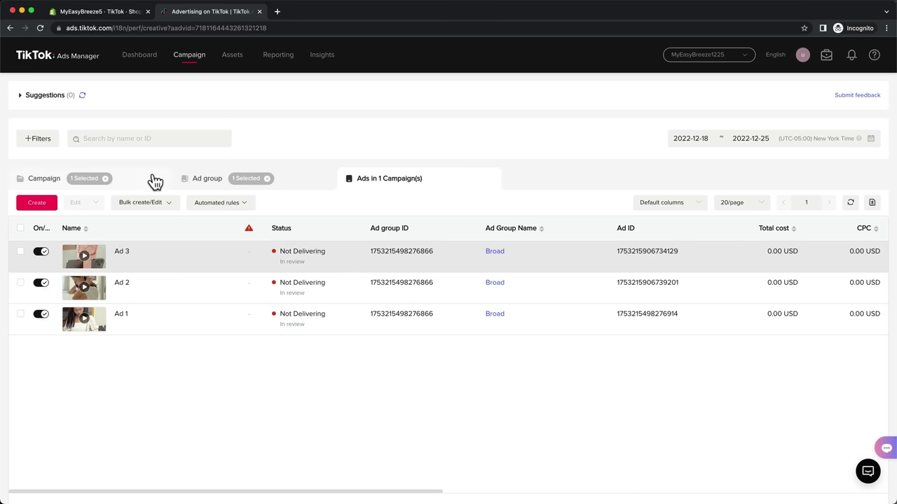
# Check the Broad ad group's ads under Cold - Conversions, then reopen the campaign's ad group list
pyautogui.click(154, 181)
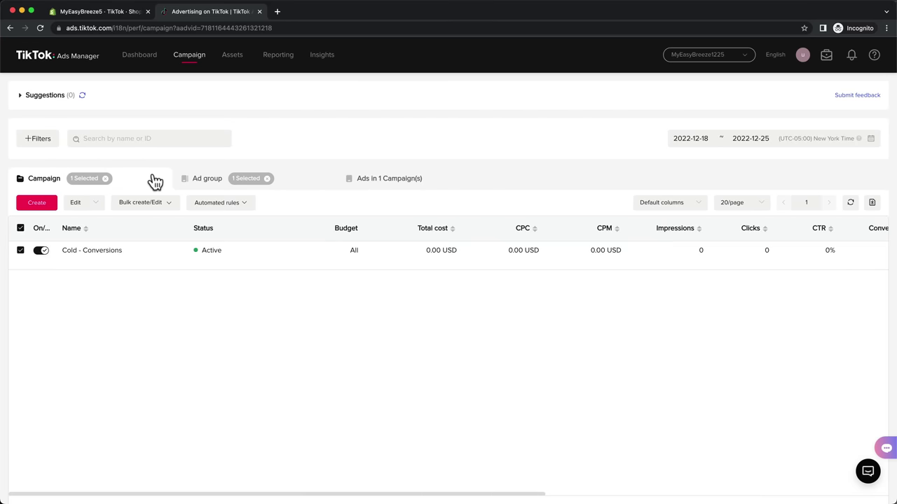
pyautogui.click(102, 251)
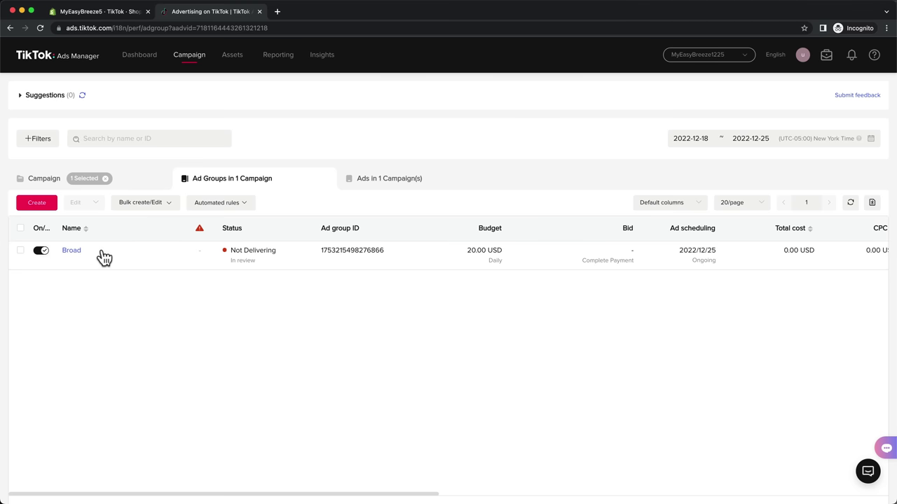
pyautogui.click(70, 253)
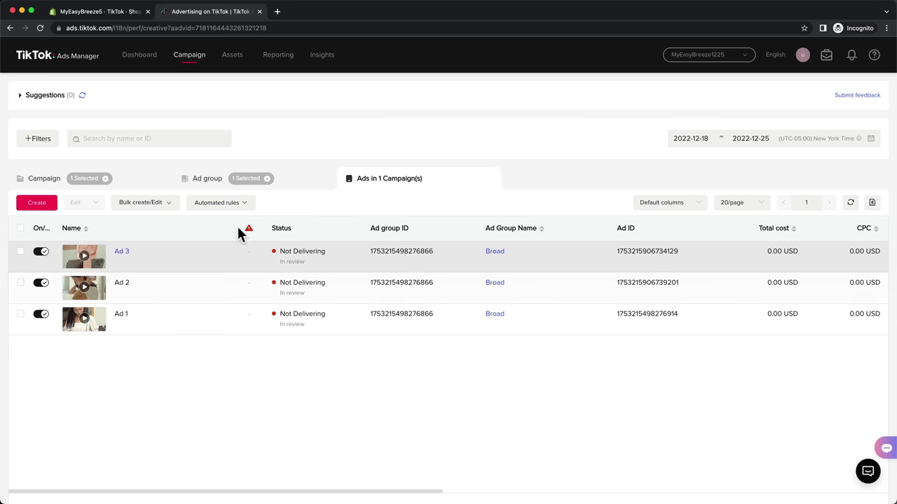
pyautogui.click(150, 182)
pyautogui.click(103, 251)
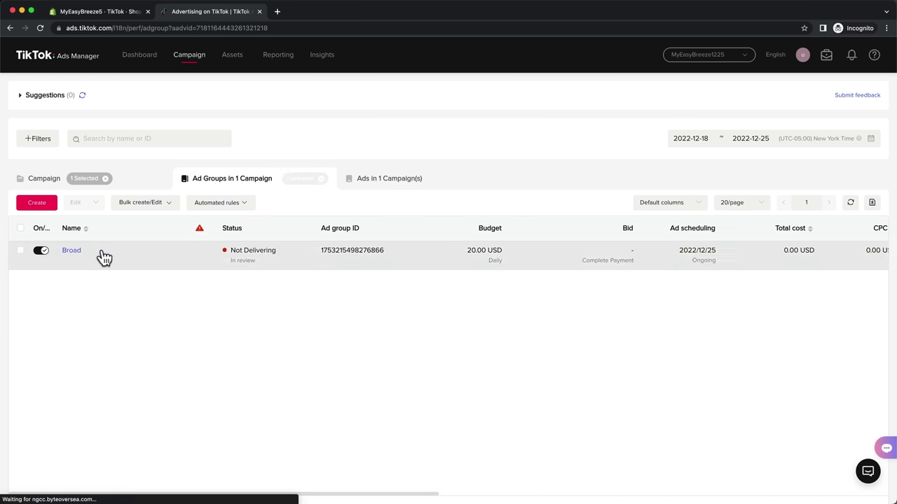
# Make two copies of the Broad ad group and browse interest categories in Broad-1's targeting
pyautogui.click(147, 260)
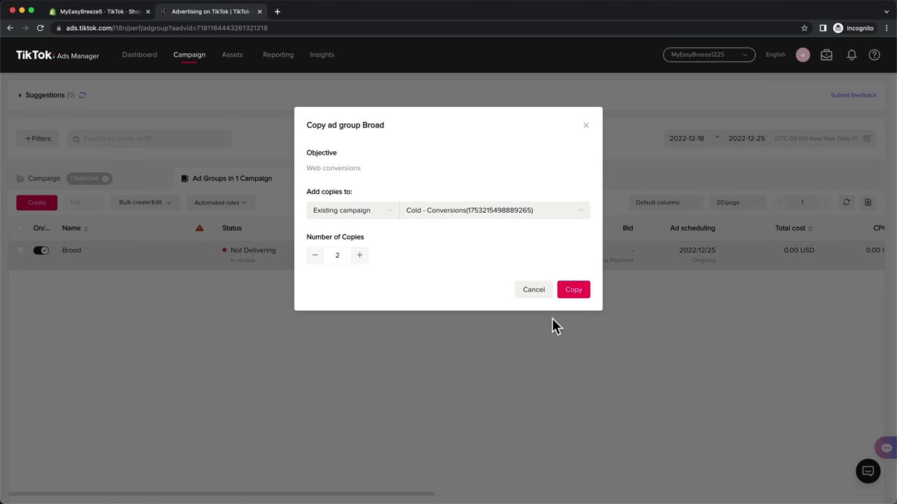
pyautogui.click(574, 293)
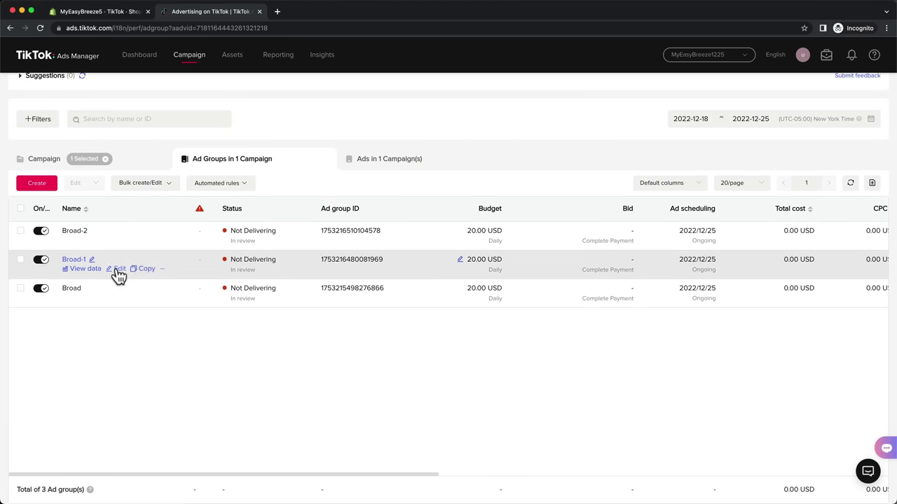
pyautogui.click(117, 270)
pyautogui.scroll(-10, 766, 265)
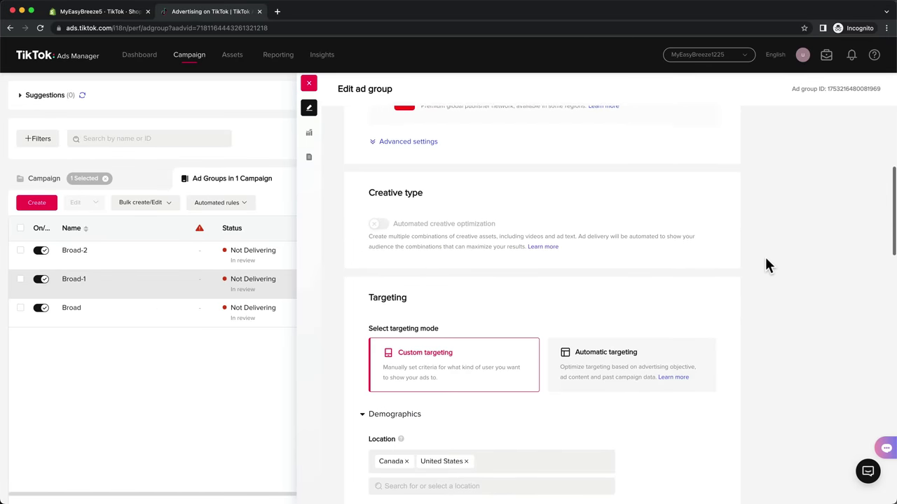
pyautogui.scroll(-8, 766, 263)
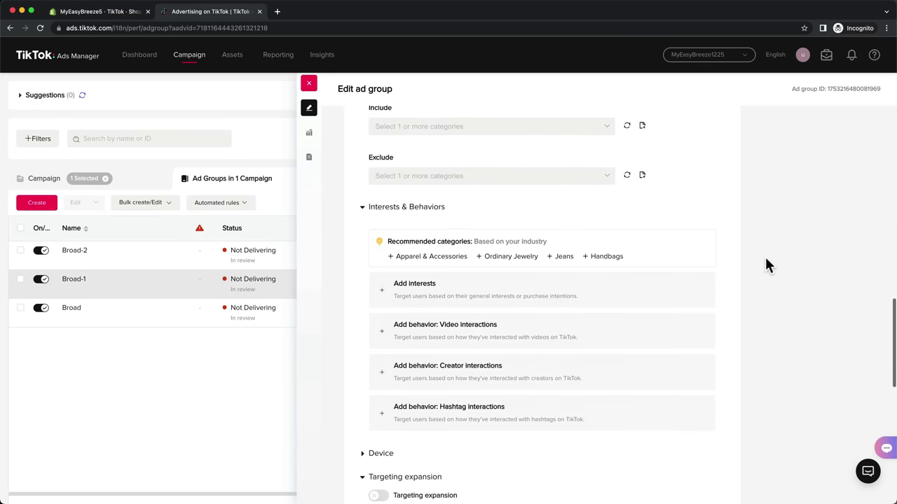
pyautogui.click(615, 260)
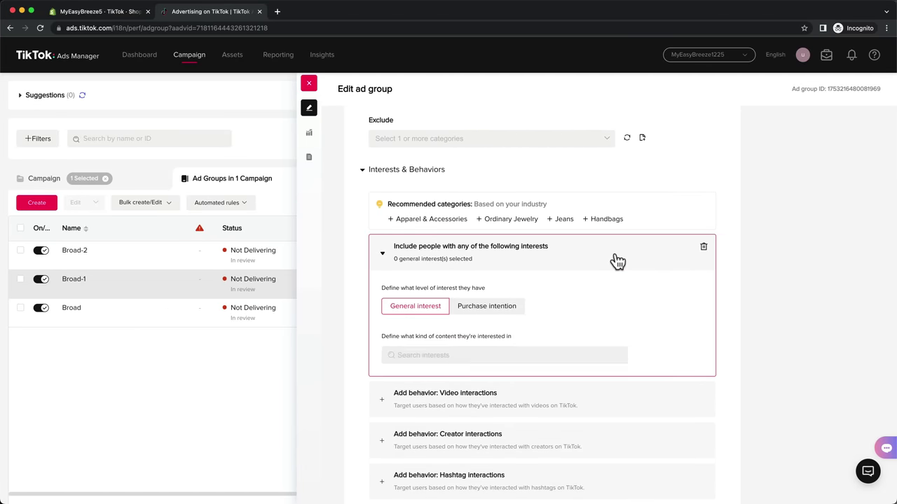
pyautogui.click(553, 361)
pyautogui.scroll(-5, 568, 262)
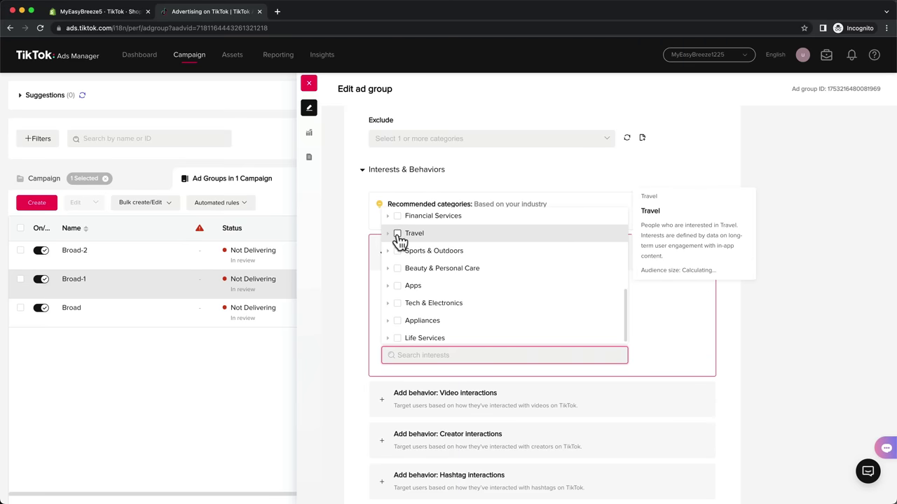
pyautogui.scroll(10, 731, 343)
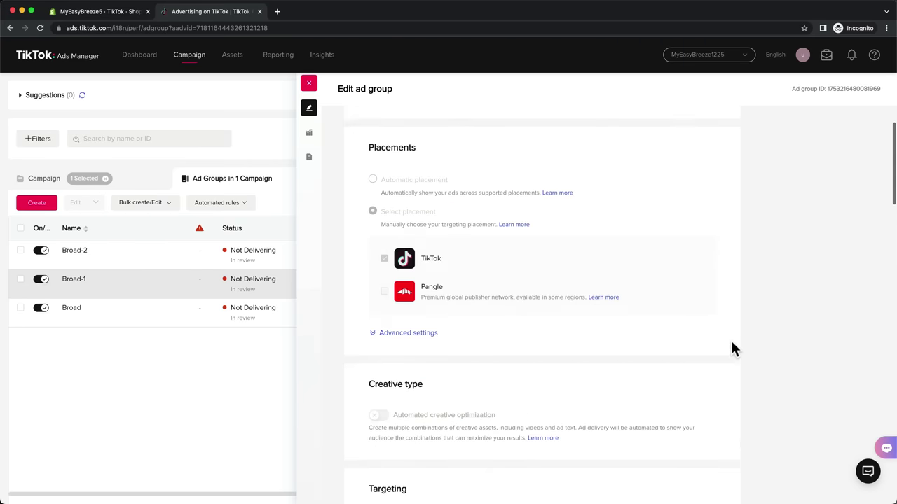
pyautogui.scroll(4, 731, 341)
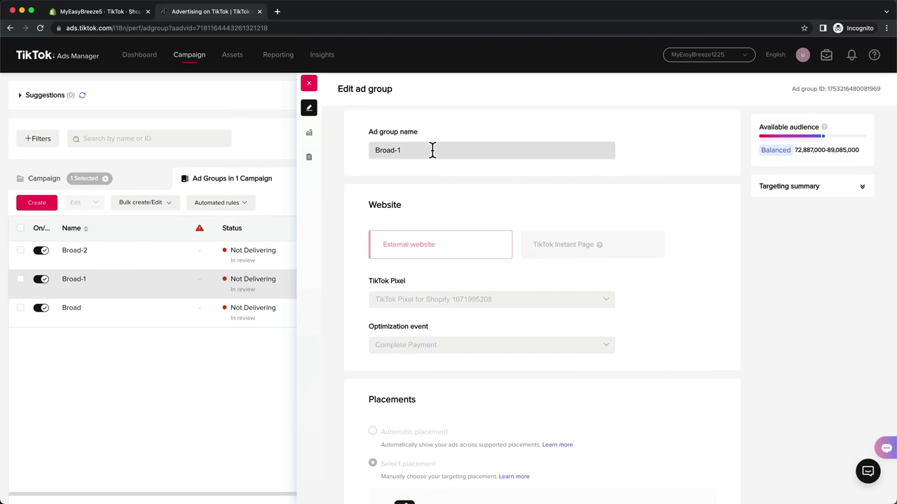
# Rename Broad-1 to 'Travel', save it, and return to Cold - Conversions' ad groups
pyautogui.moveTo(432, 150); pyautogui.dragTo(372, 152)
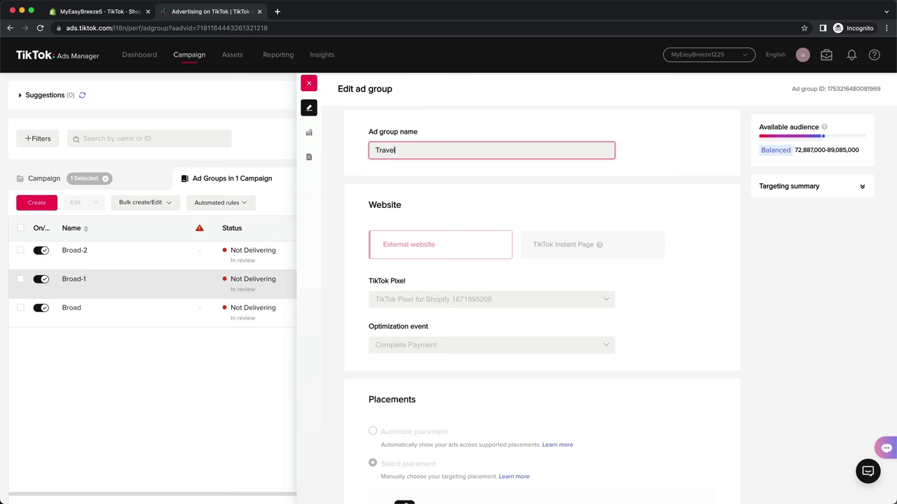
pyautogui.write('Travel')
pyautogui.scroll(-15, 760, 288)
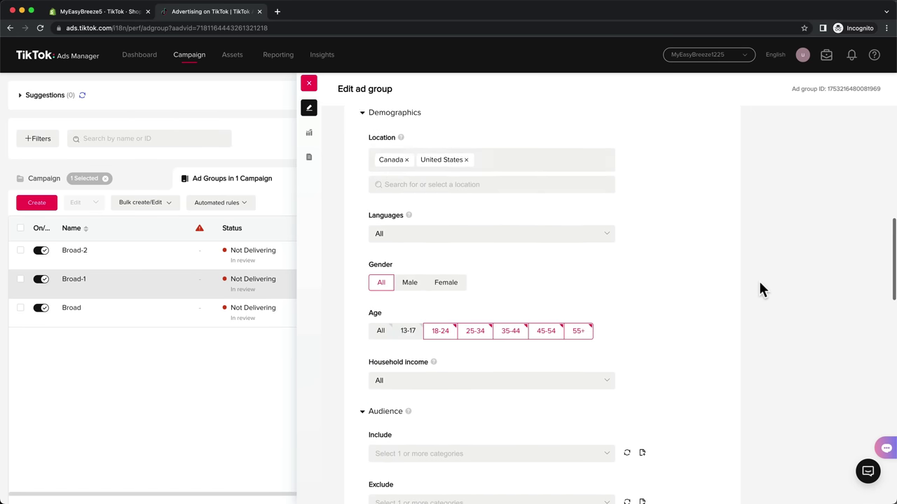
pyautogui.scroll(-5, 761, 289)
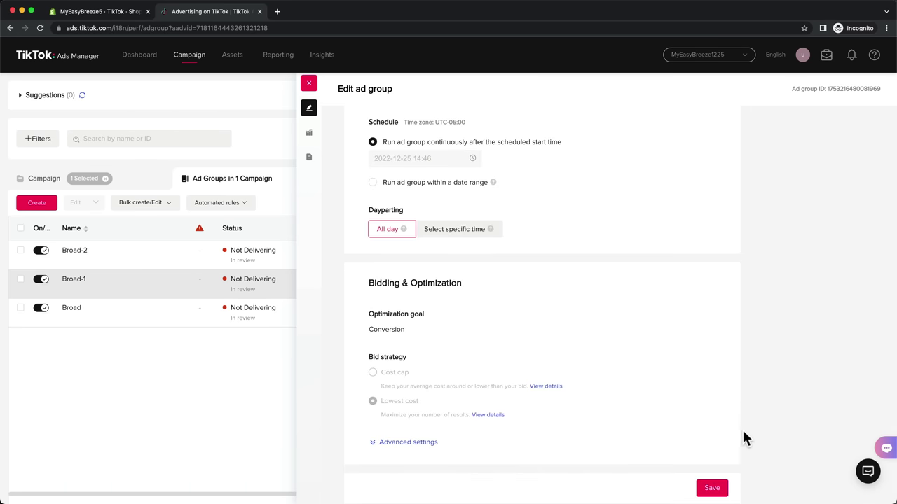
pyautogui.click(725, 489)
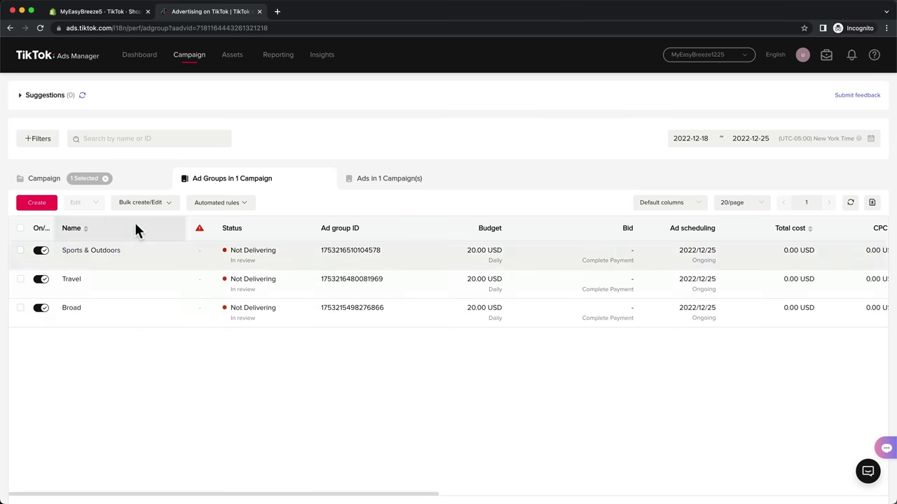
pyautogui.click(135, 188)
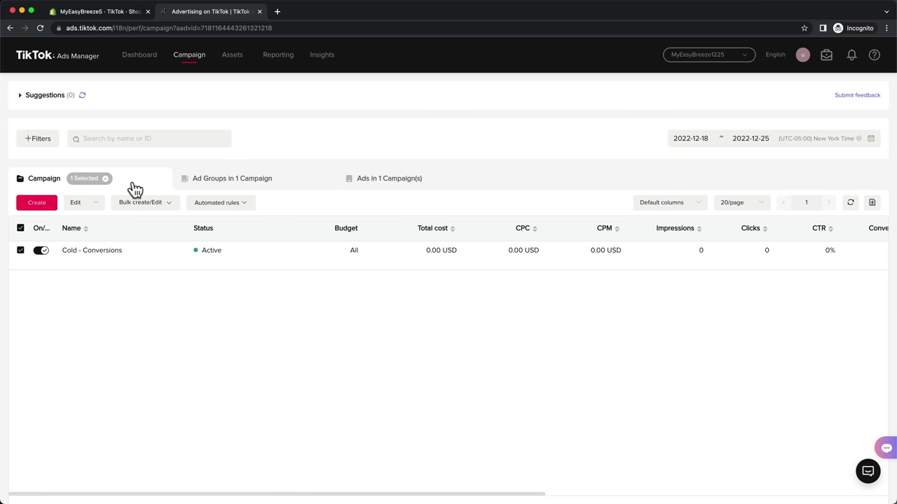
pyautogui.click(114, 253)
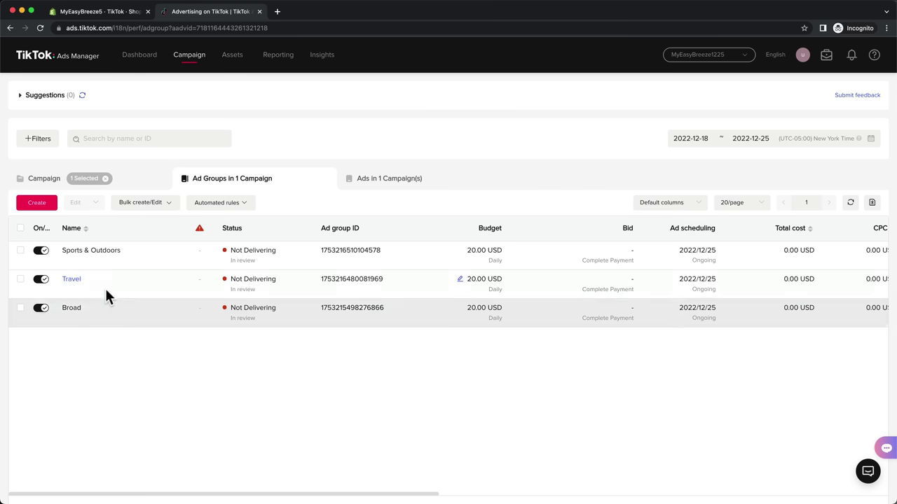
# View the Travel ad group's ads, then set Sports & Outdoors' daily budget to 60 USD
pyautogui.click(72, 280)
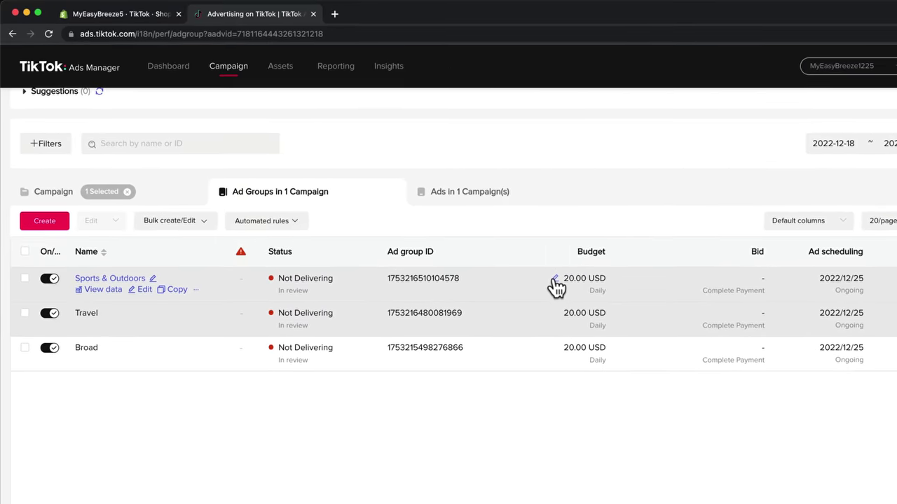
pyautogui.click(459, 231)
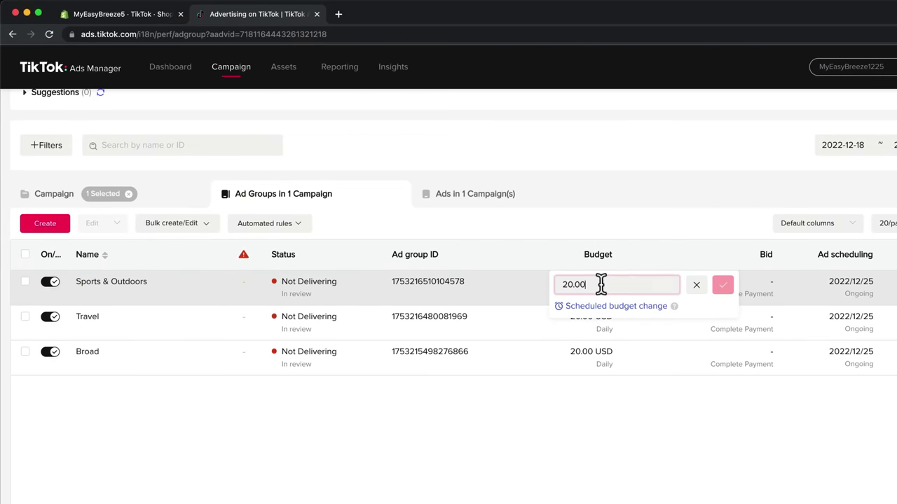
pyautogui.moveTo(601, 284); pyautogui.dragTo(557, 284)
pyautogui.write('60')
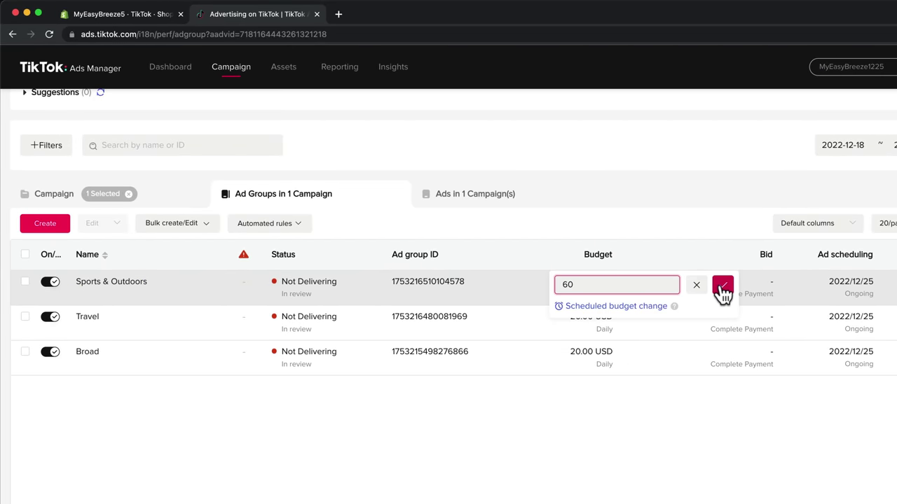
pyautogui.click(721, 287)
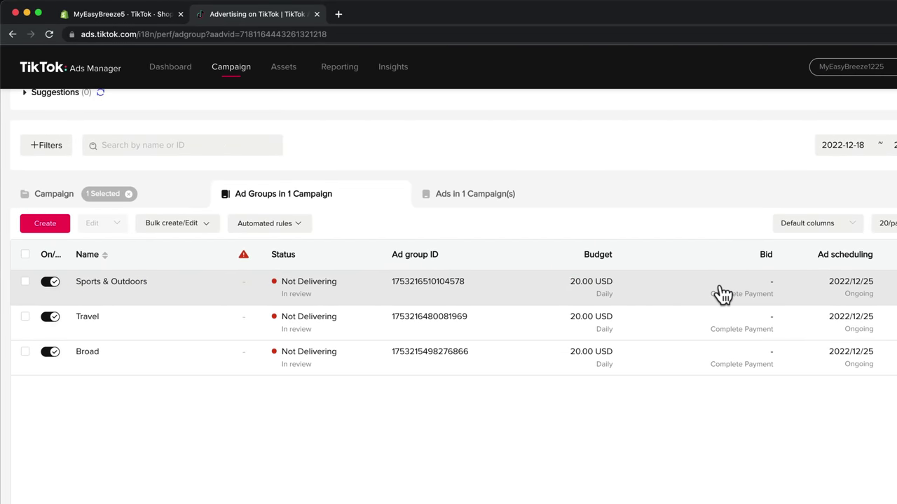
# Try changing the Sports & Outdoors daily budget again, this time to 120
pyautogui.click(566, 289)
pyautogui.write('120')
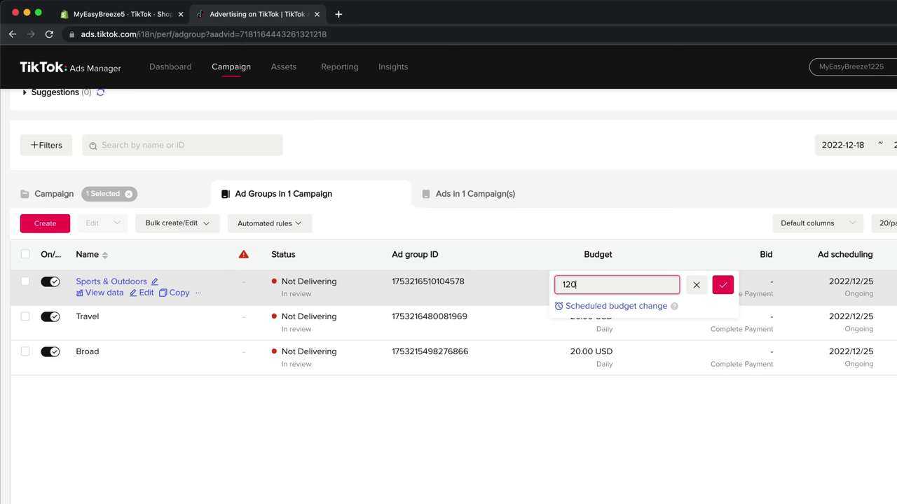
pyautogui.click(719, 287)
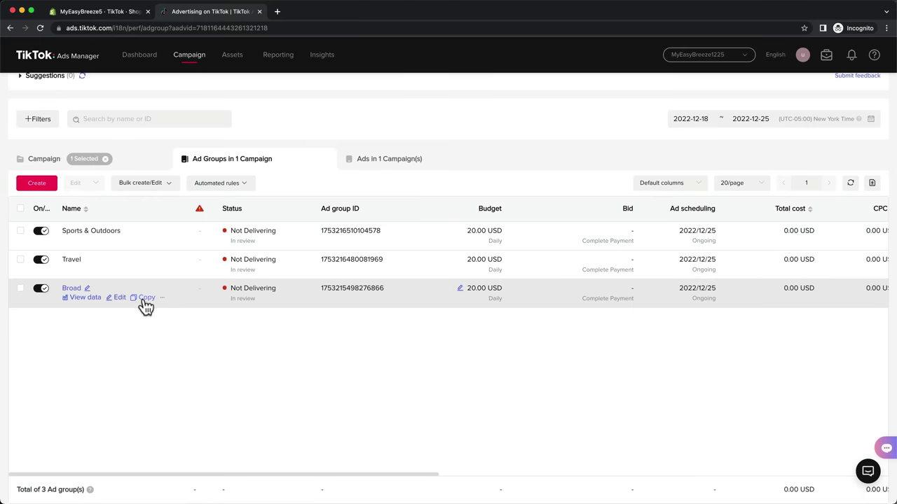
# Make four copies of Broad (Broad-1 to Broad-4), then switch off Ad 3 inside Broad
pyautogui.click(142, 299)
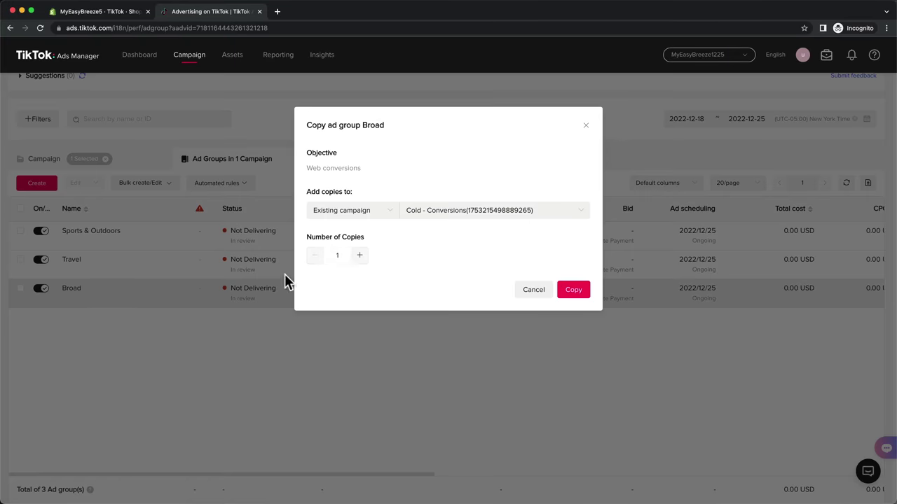
pyautogui.click(325, 256)
pyautogui.click(570, 301)
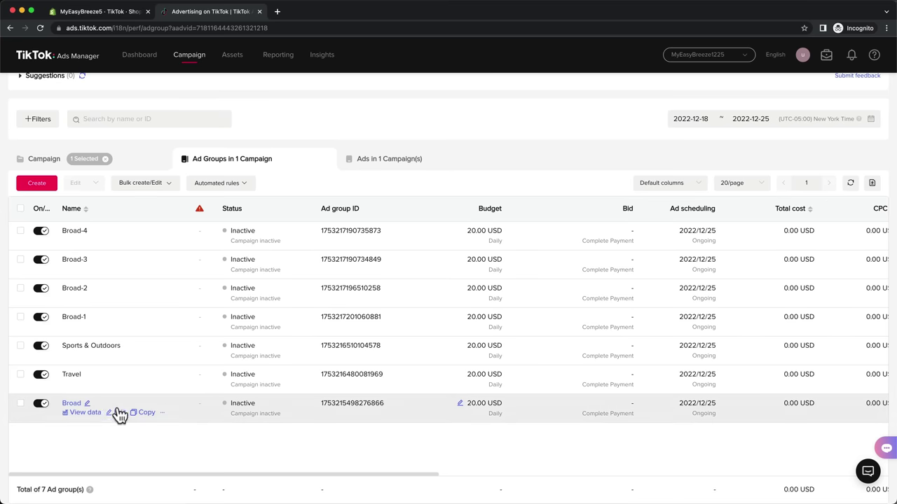
pyautogui.click(75, 405)
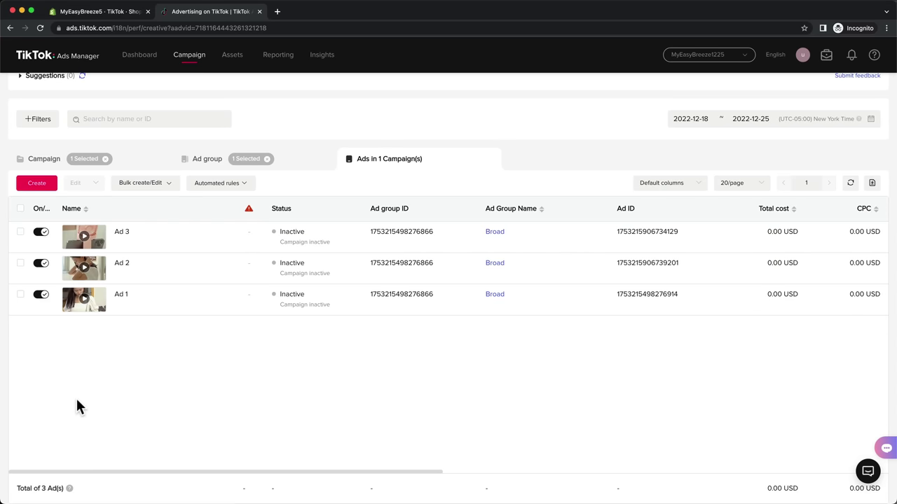
pyautogui.click(41, 232)
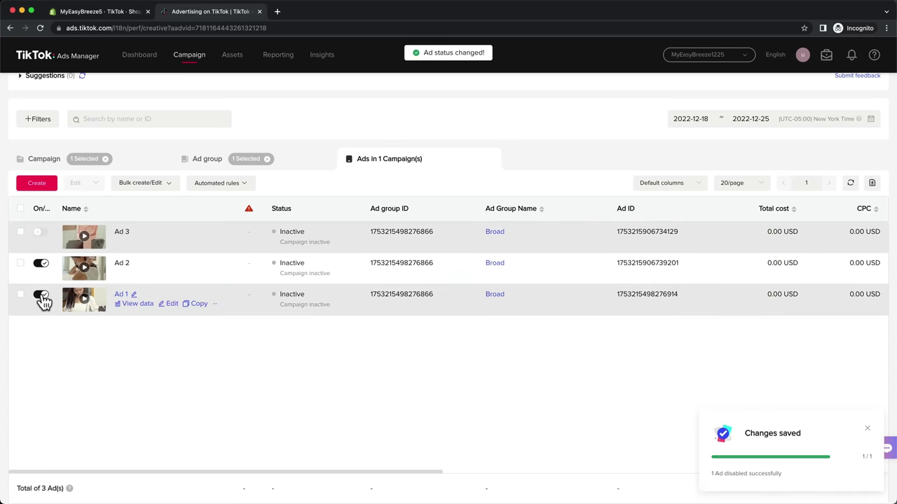